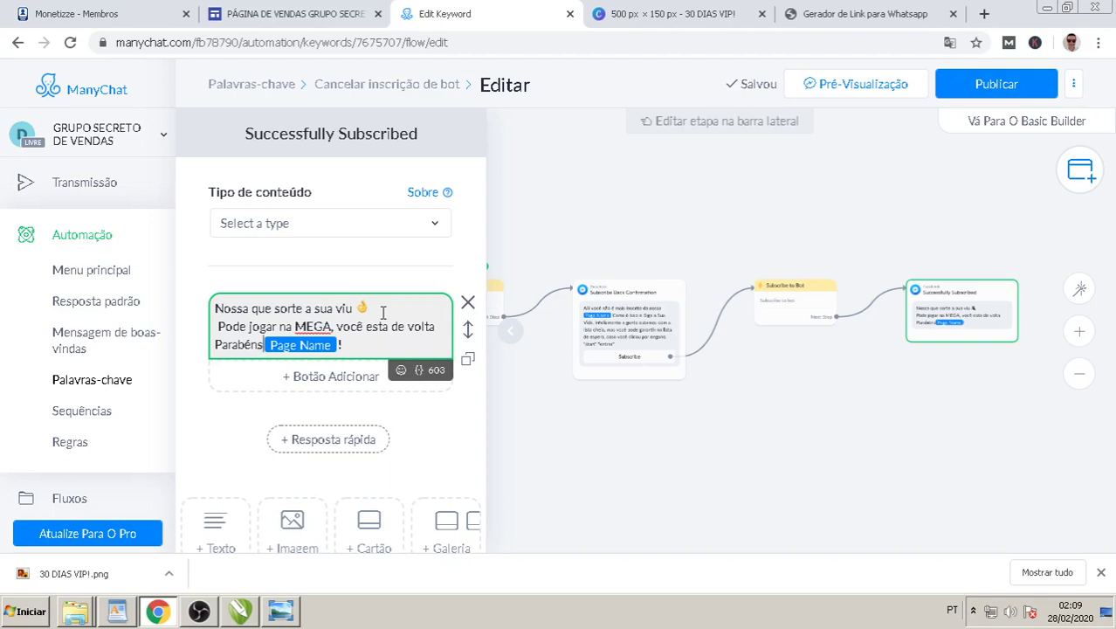
Step: Move Parabéns after the page name and add 'e Muito SUCESSO!' to the message
key(BackSpace)
key(BackSpace)
key(BackSpace)
key(BackSpace)
key(BackSpace)
key(BackSpace)
key(BackSpace)
key(BackSpace)
key(BackSpace)
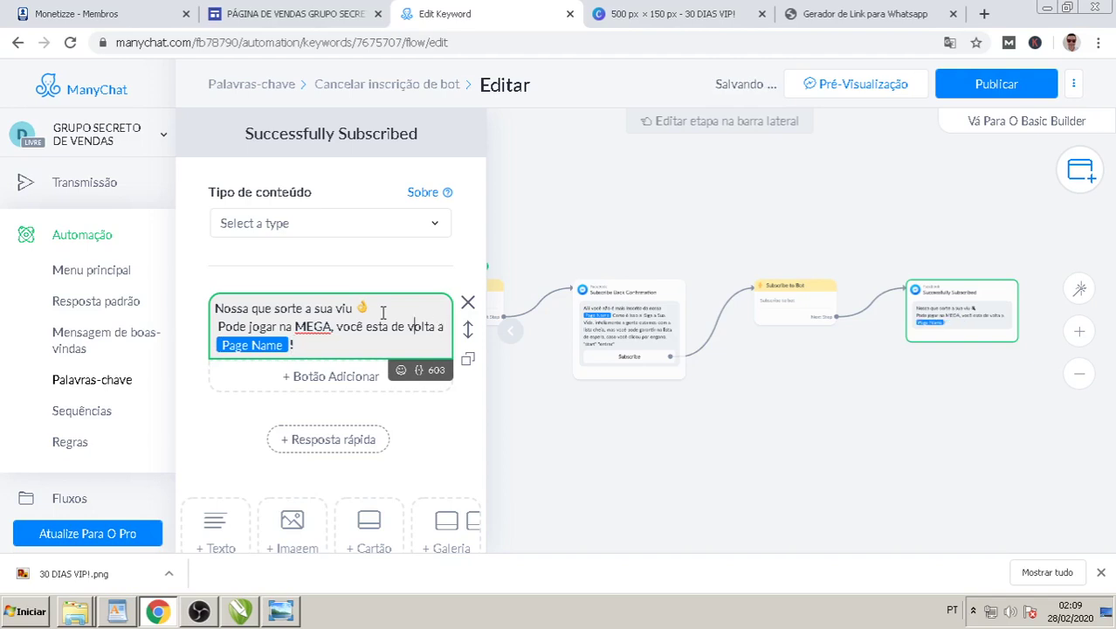
key(Right)
key(Right)
key(Right)
key(Right)
key(Right)
key(Right)
key(Right)
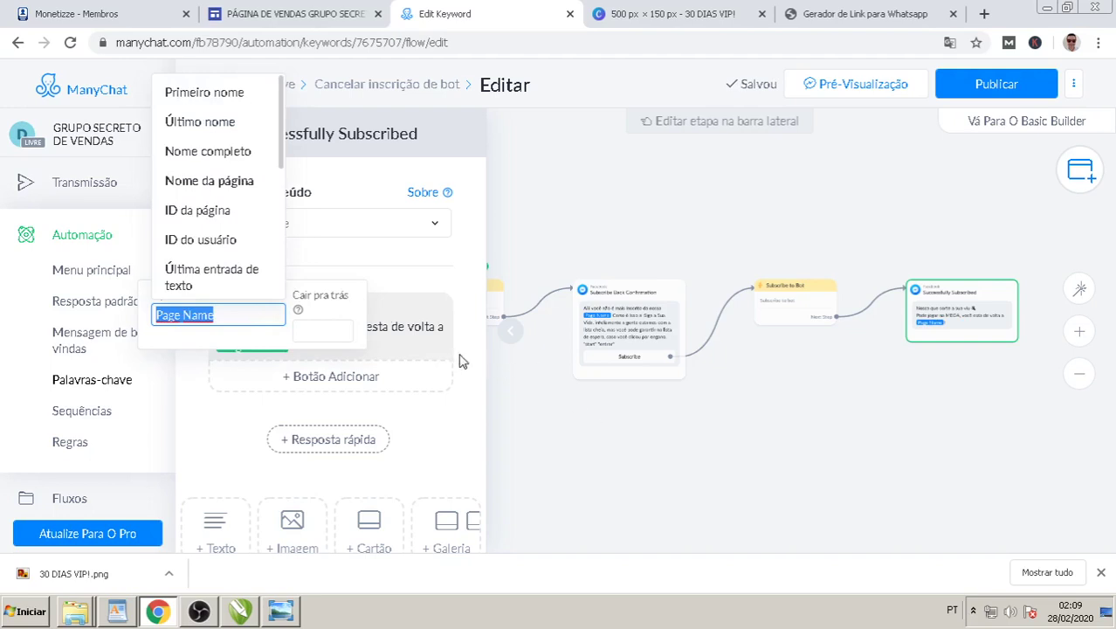
click(386, 348)
click(292, 345)
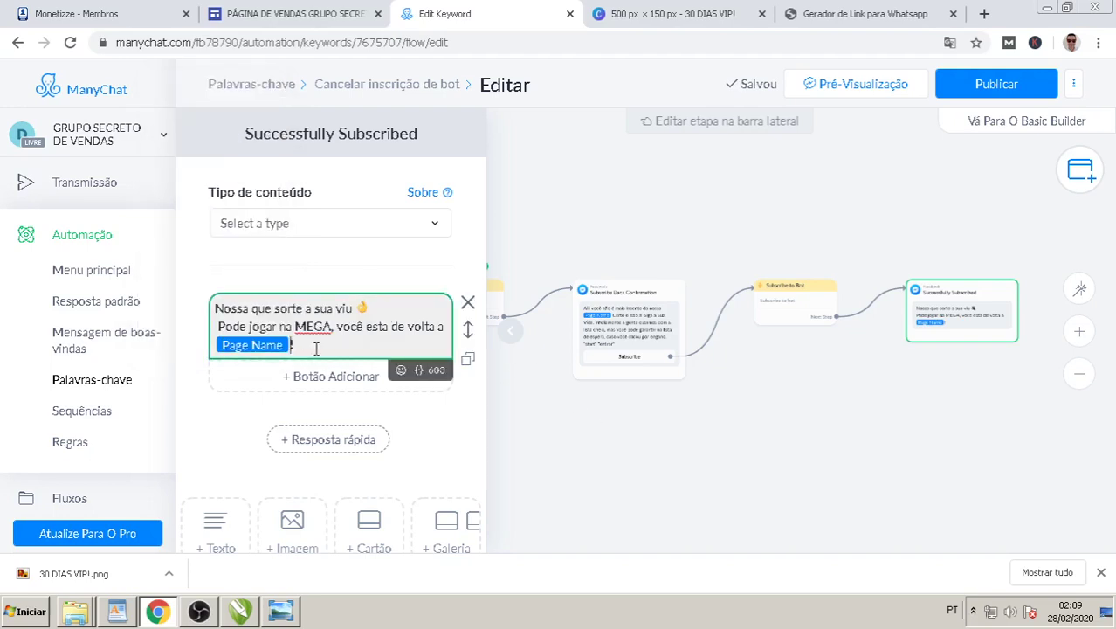
text(Parapés)
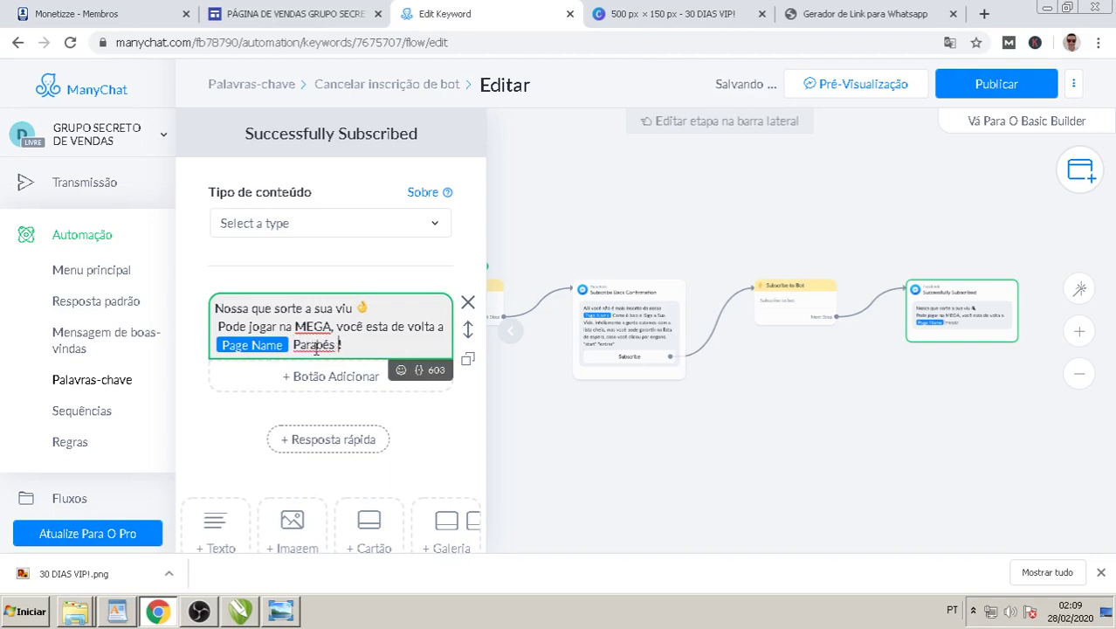
text( e Muit SUCESSO)
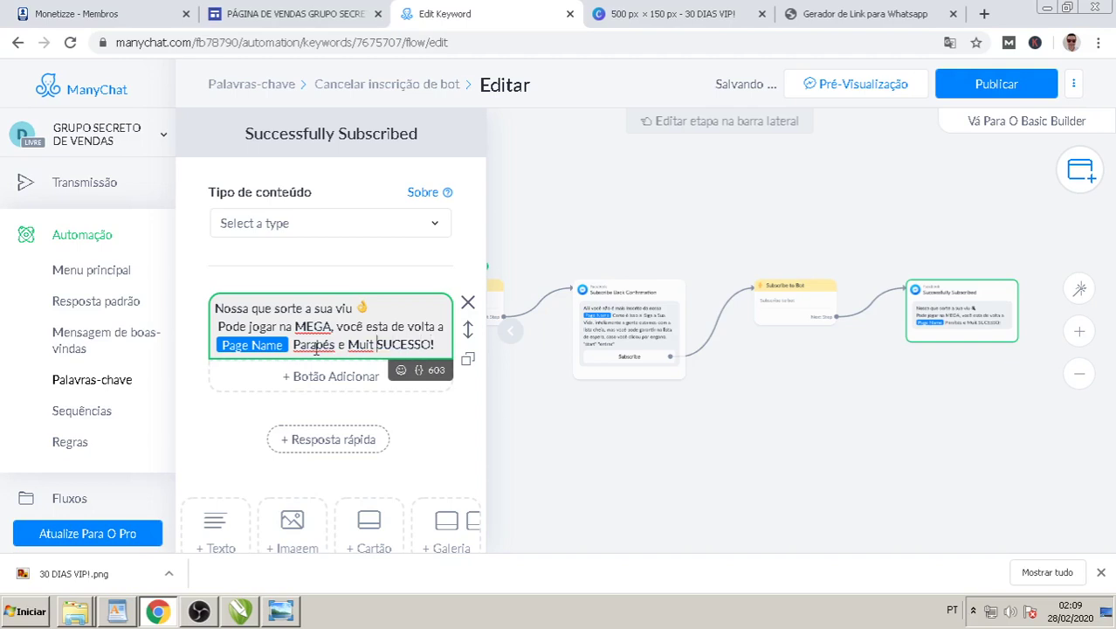
text(o)
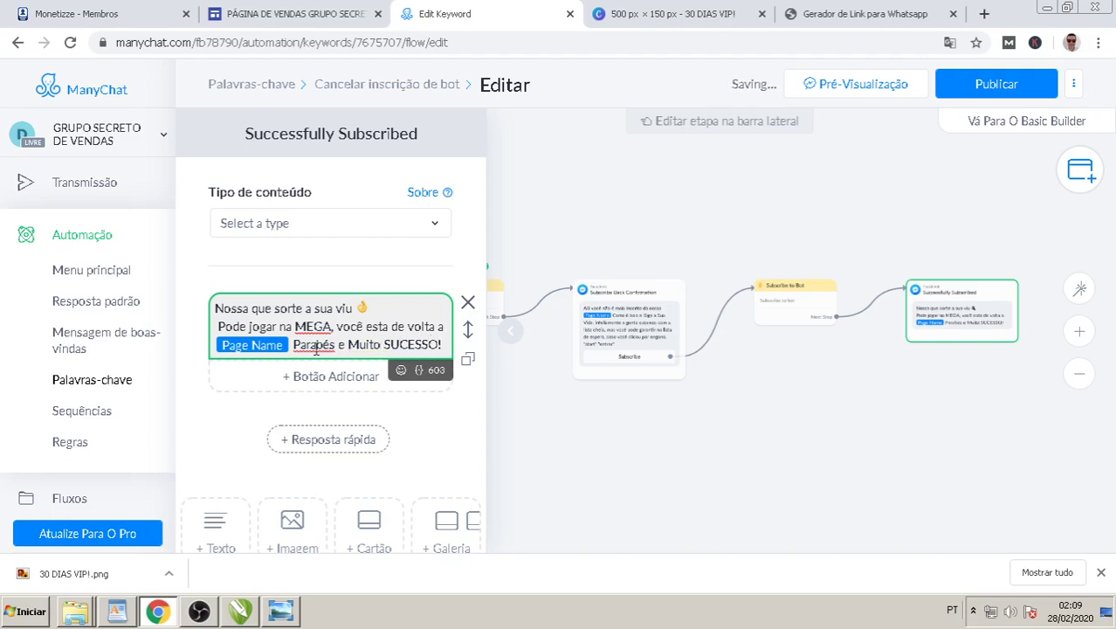
Step: Correct the spelling to 'Parabéns', publish the flow, and open the Sequências list
click(317, 345)
key(BackSpace)
text(b)
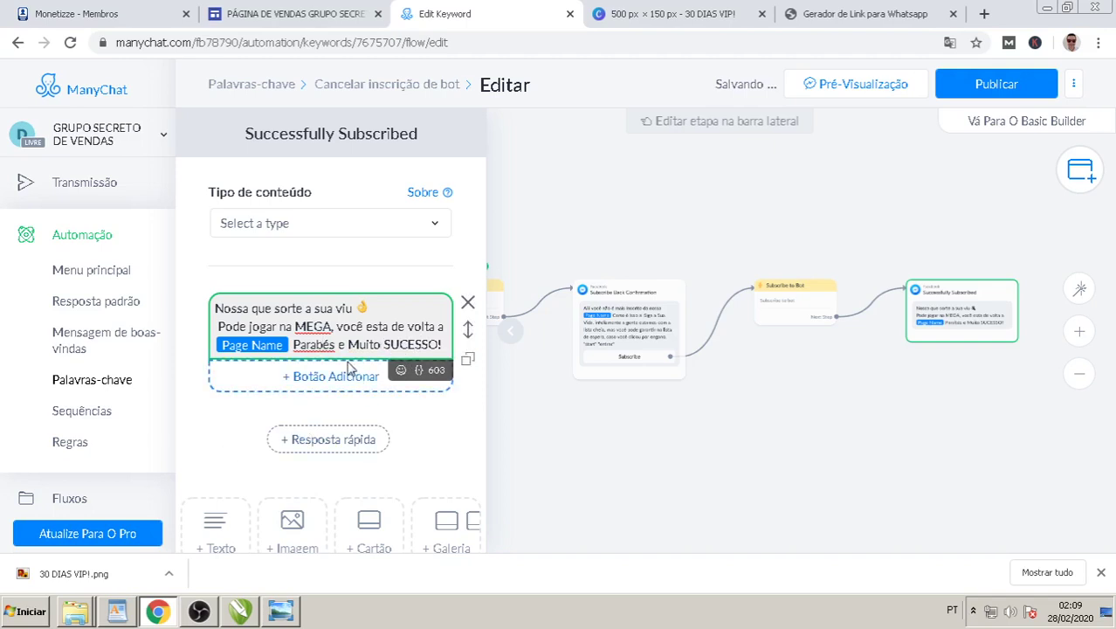
key(Right)
text(n)
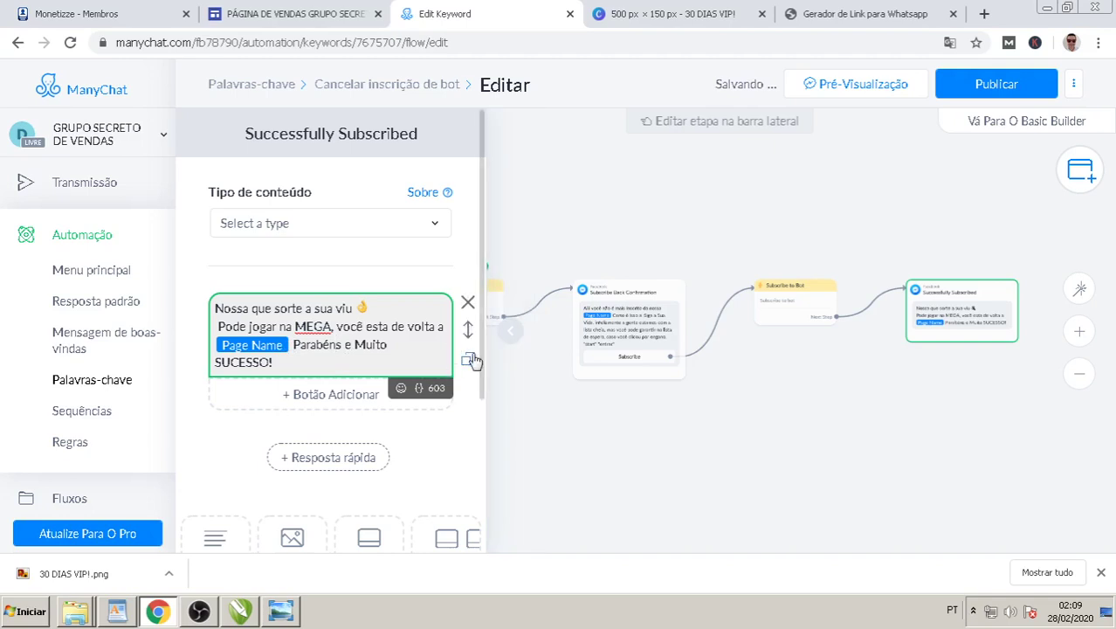
click(965, 85)
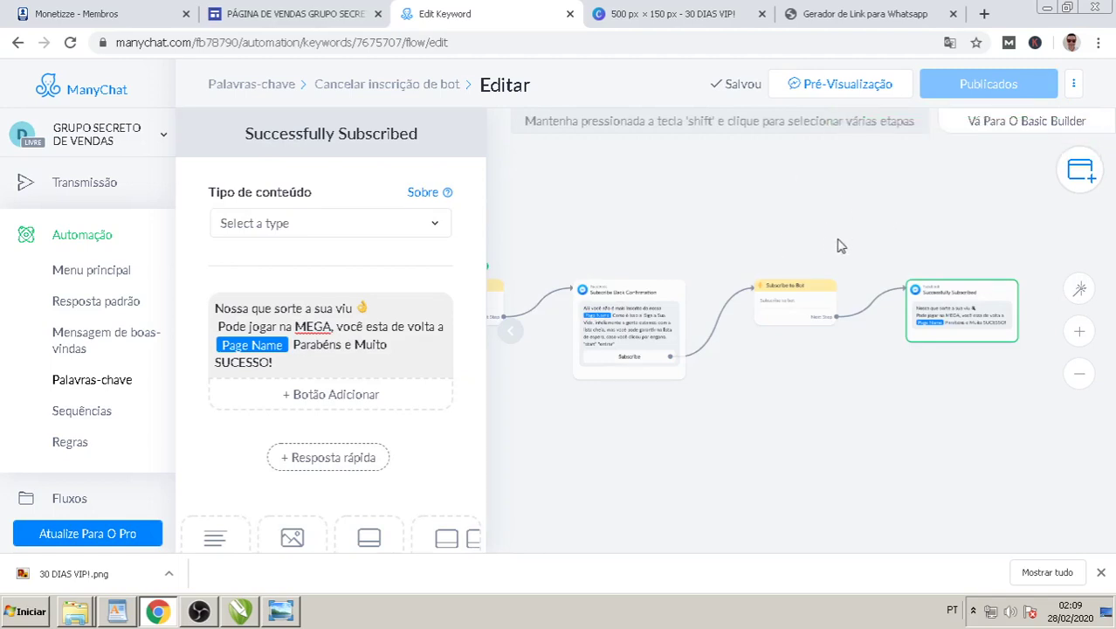
click(61, 416)
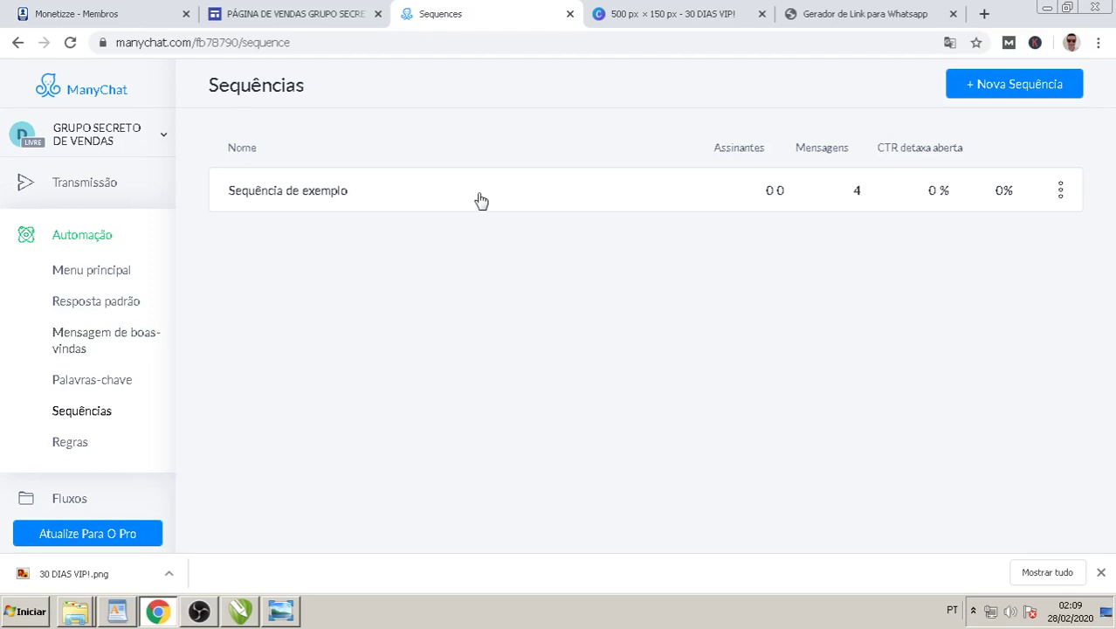
Step: In Sequência de exemplo, switch the first message to Ativo and open its flow in the editor
click(395, 200)
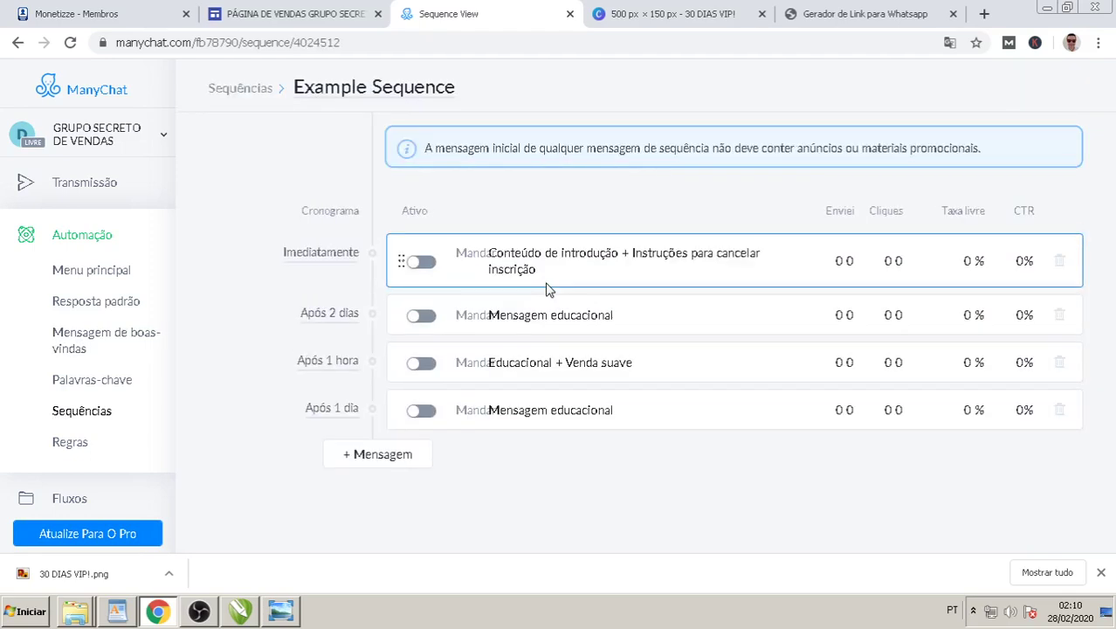
click(419, 262)
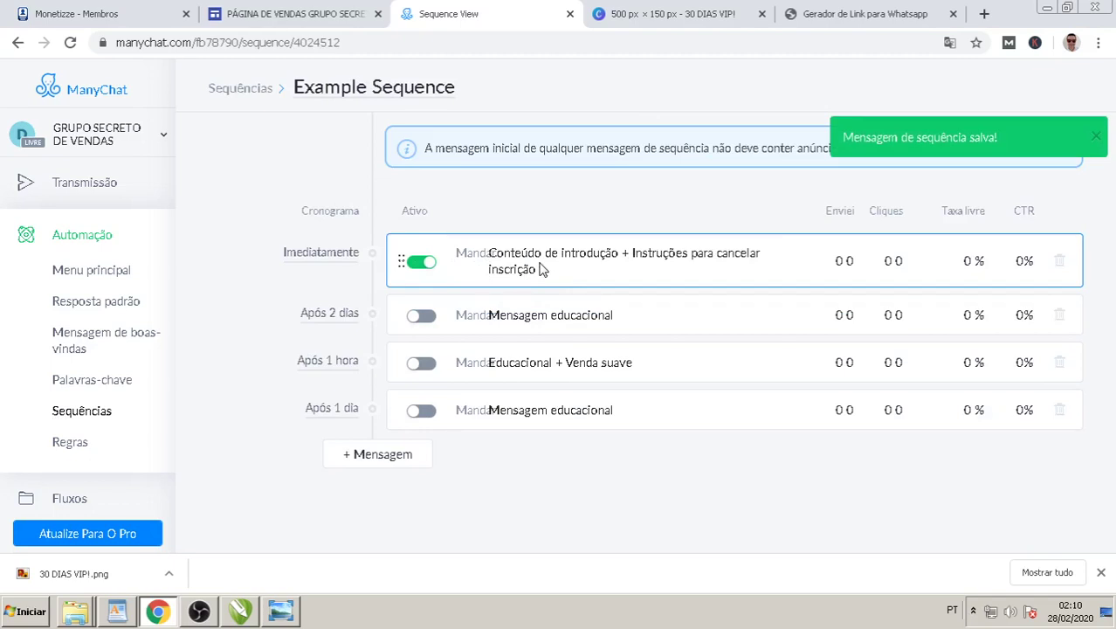
click(662, 256)
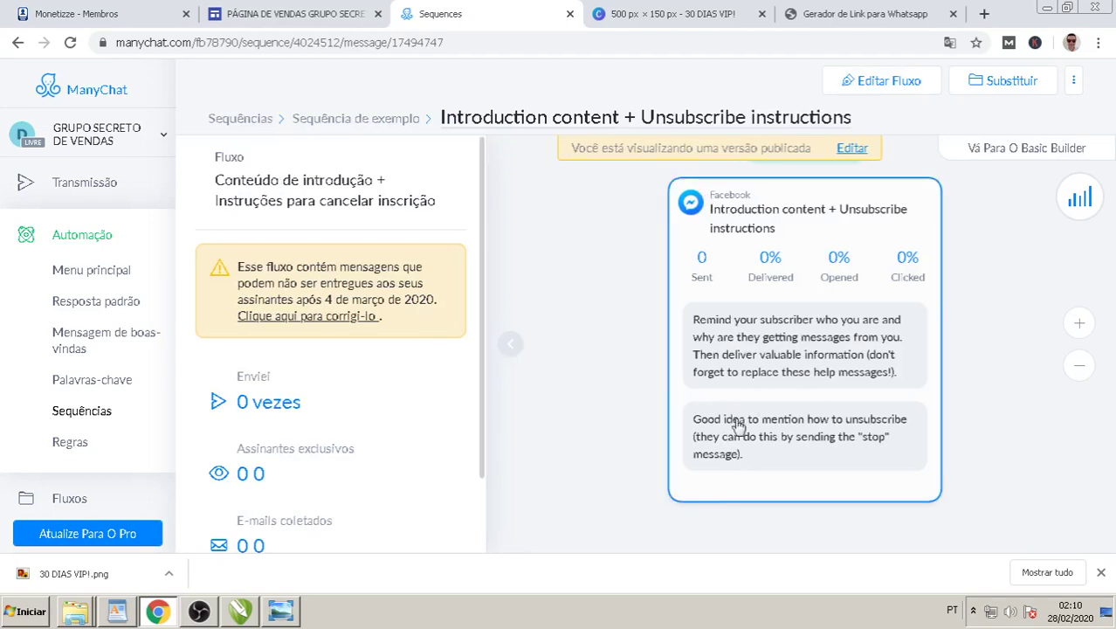
click(753, 377)
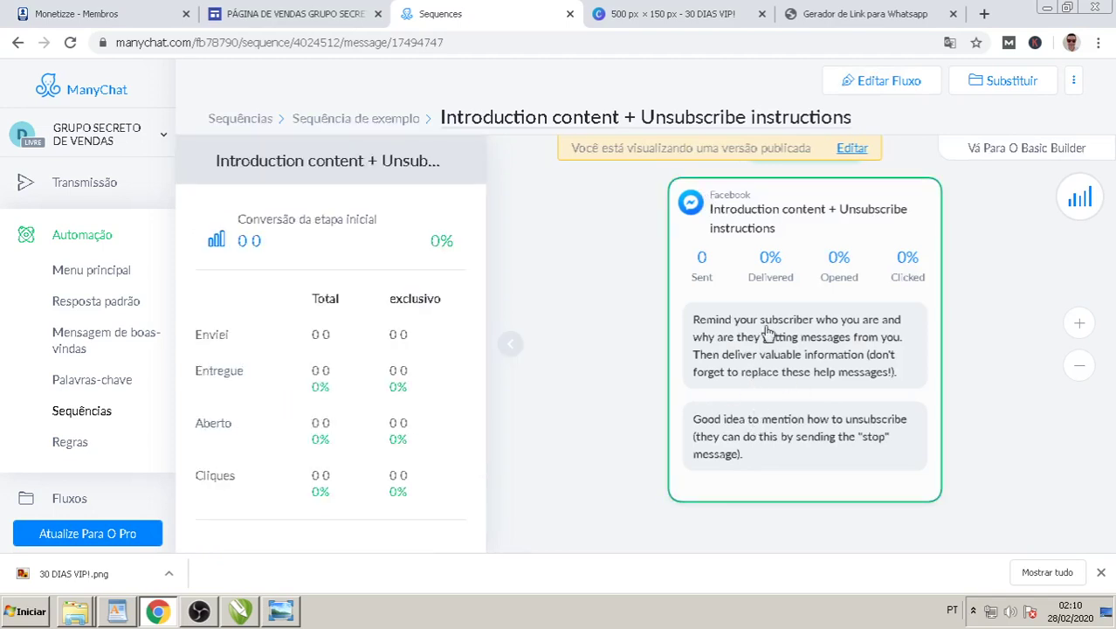
click(882, 86)
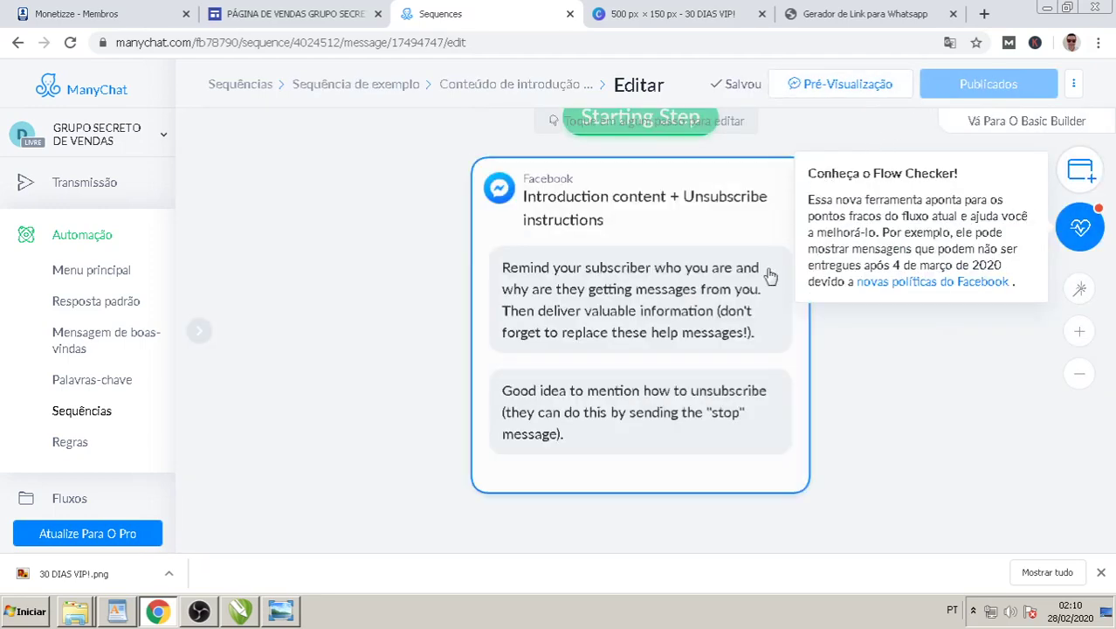
Step: Clear the first text block and trim the unsubscribe tip down to the 'stop' wording
click(720, 301)
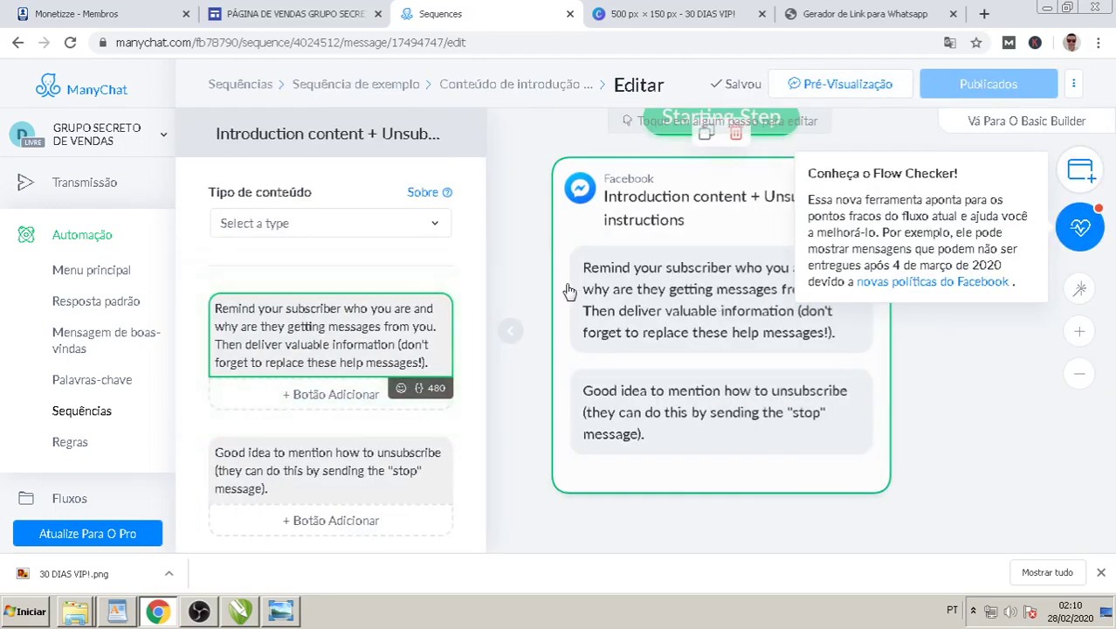
drag(443, 362, 198, 310)
key(BackSpace)
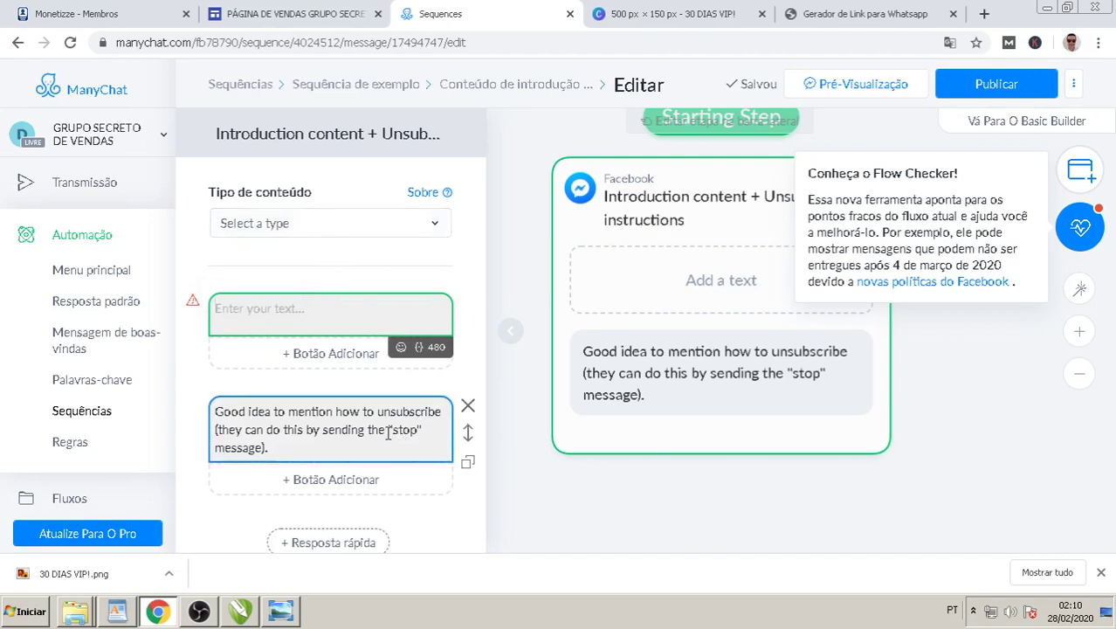
drag(385, 429, 209, 412)
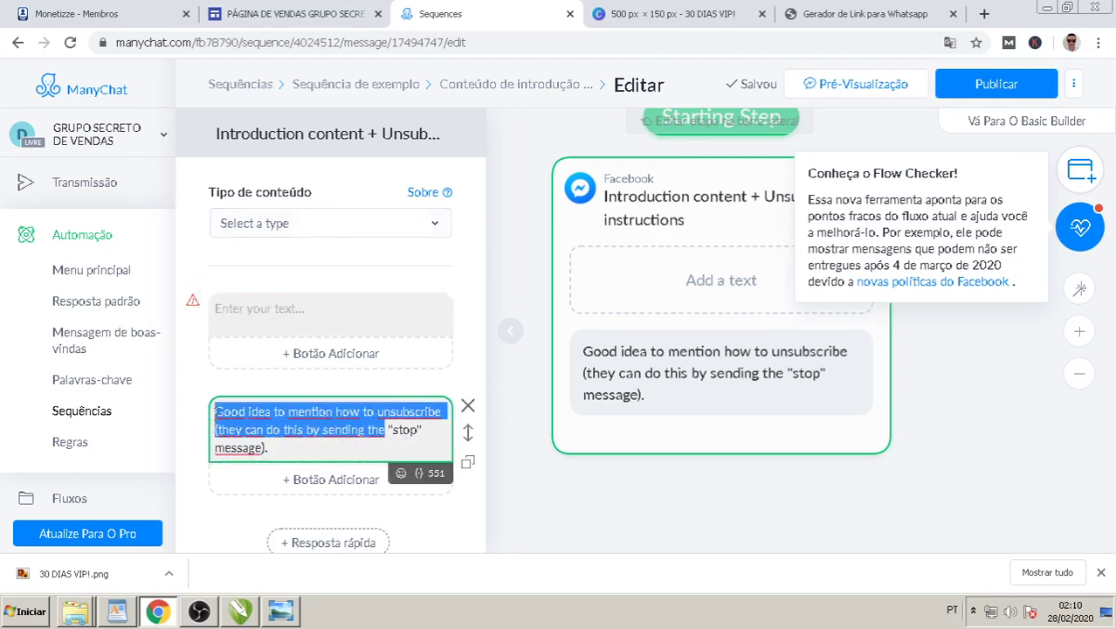
key(BackSpace)
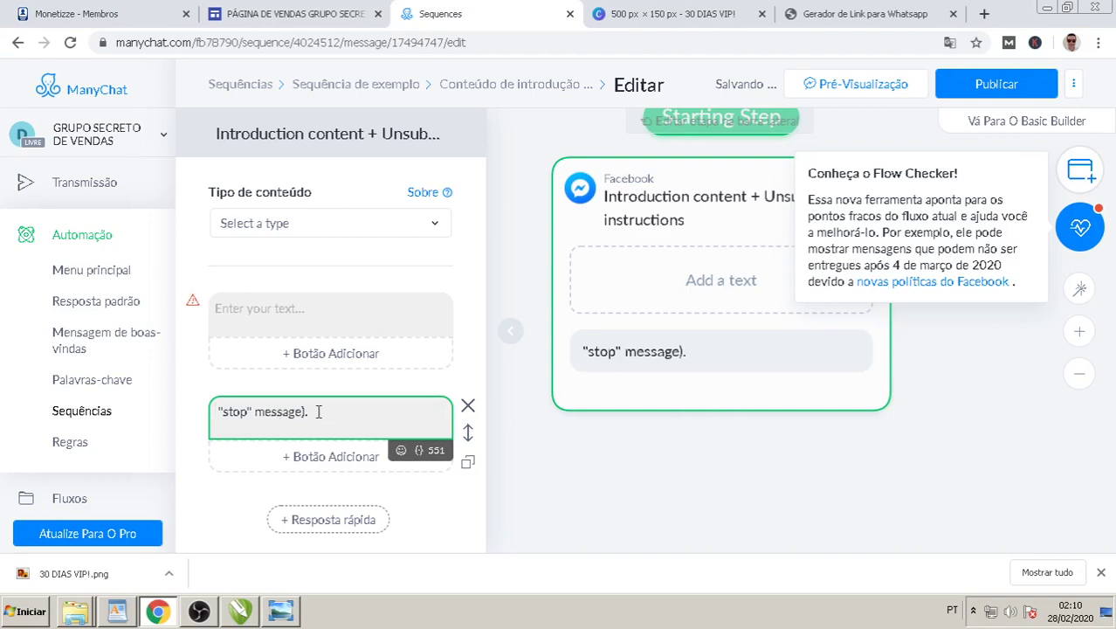
drag(316, 409, 305, 407)
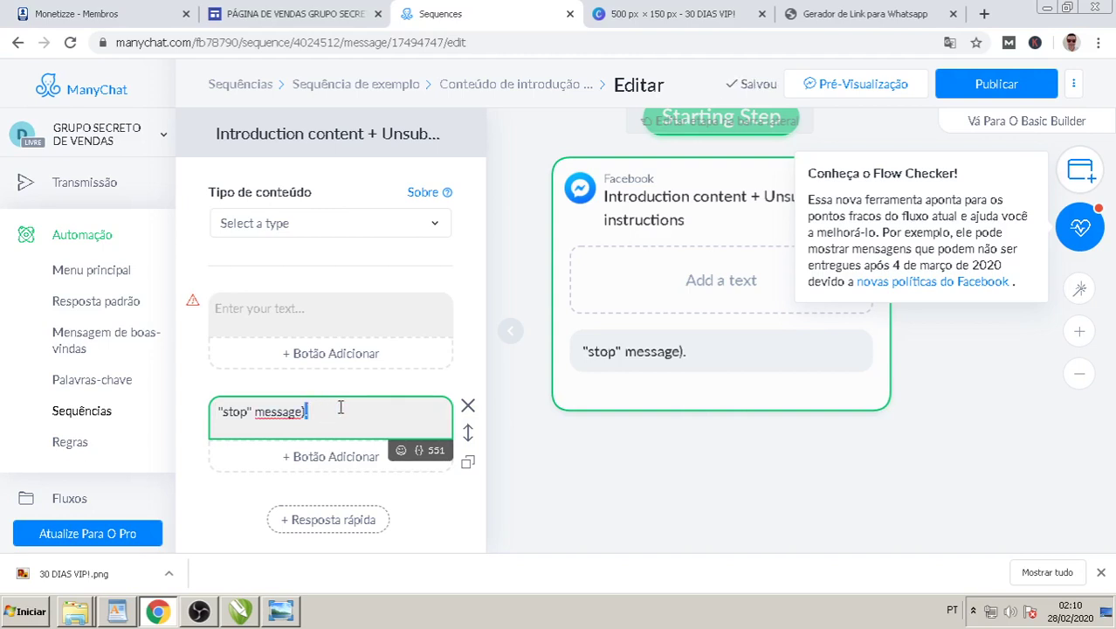
key(BackSpace)
key(BackSpace)
key(BackSpace)
key(BackSpace)
key(BackSpace)
key(BackSpace)
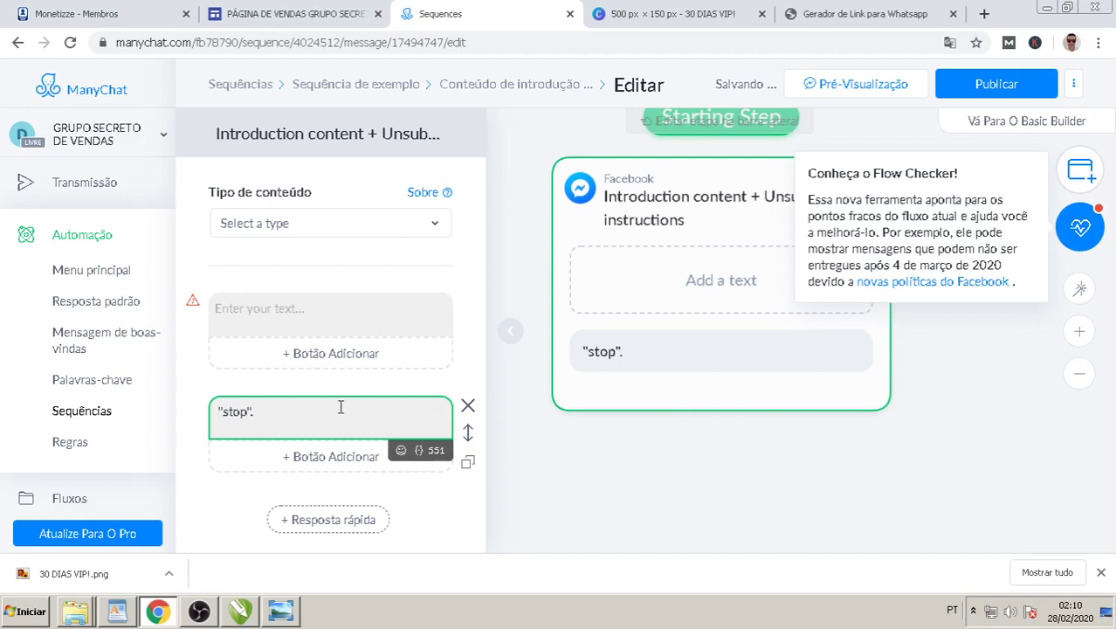
Step: Add '"parar" Quando quiser voltar para a sua vida antiga é só digitar essas palavras', fixing typos
text("pa)
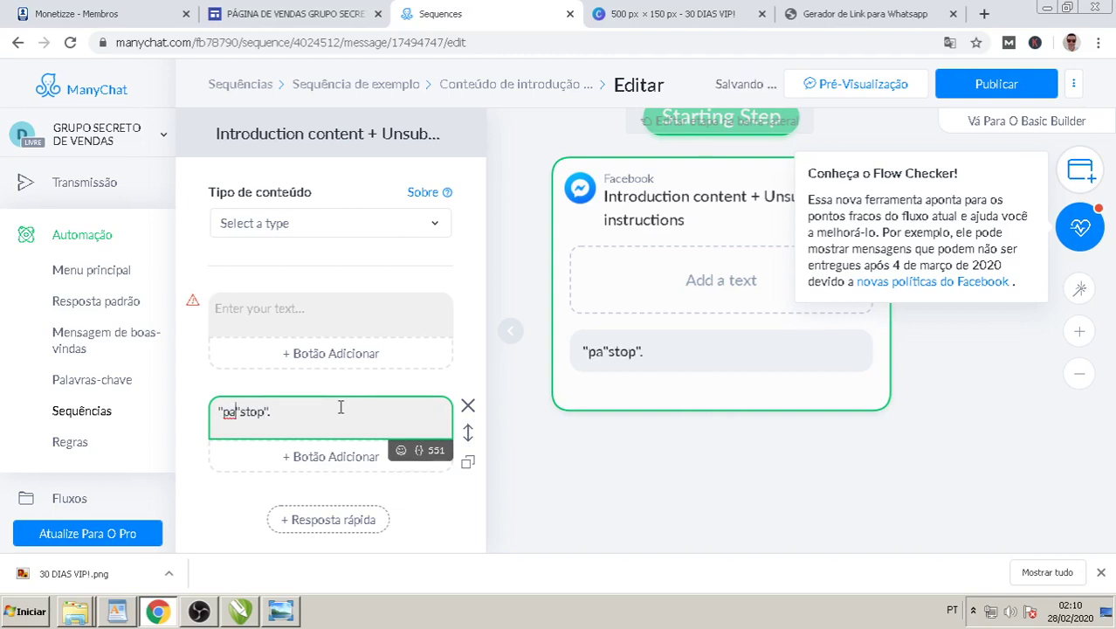
text(rar)
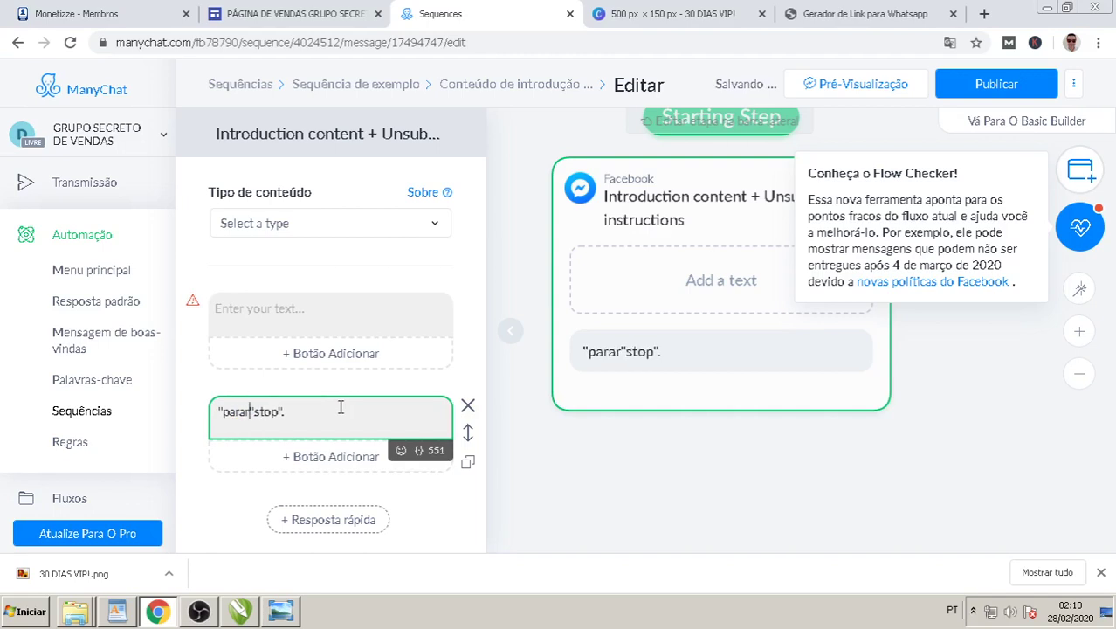
text(" )
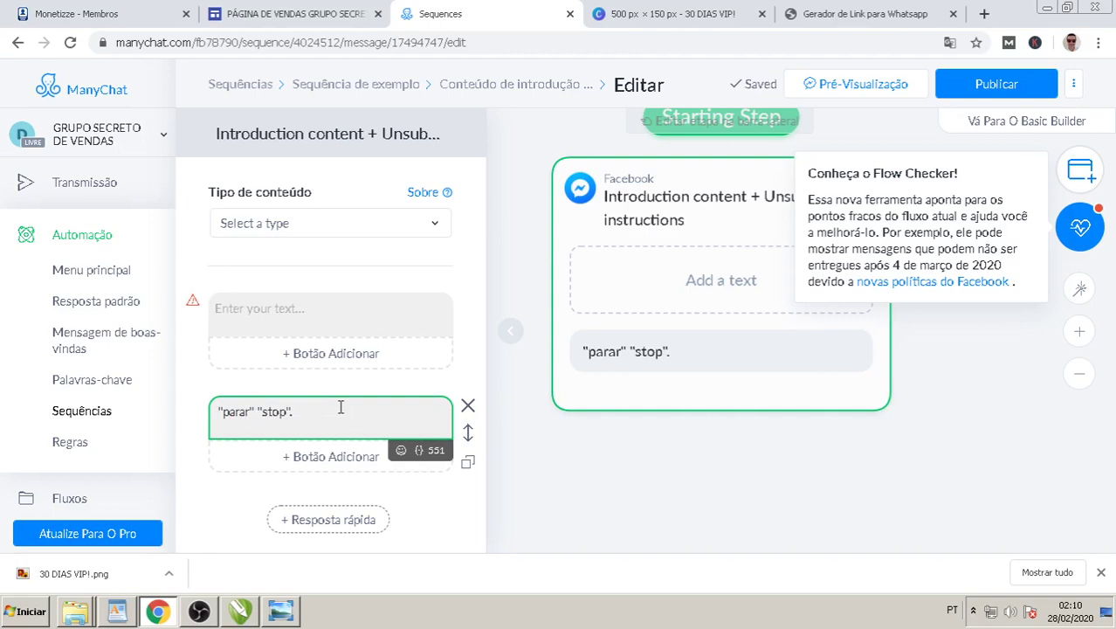
text(Qundo )
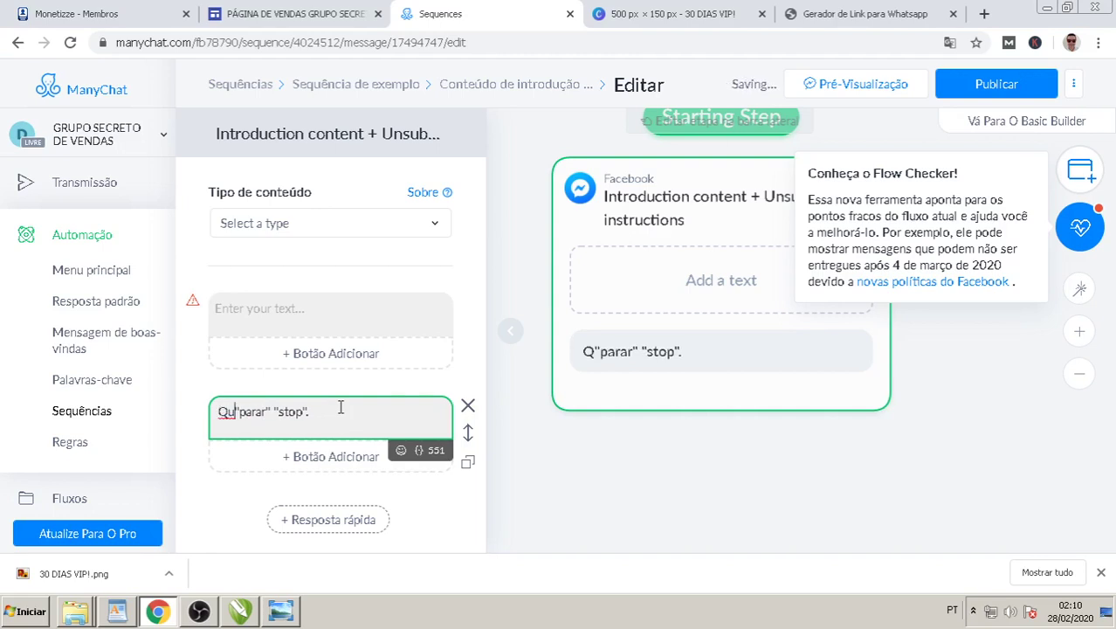
text(quiser volt)
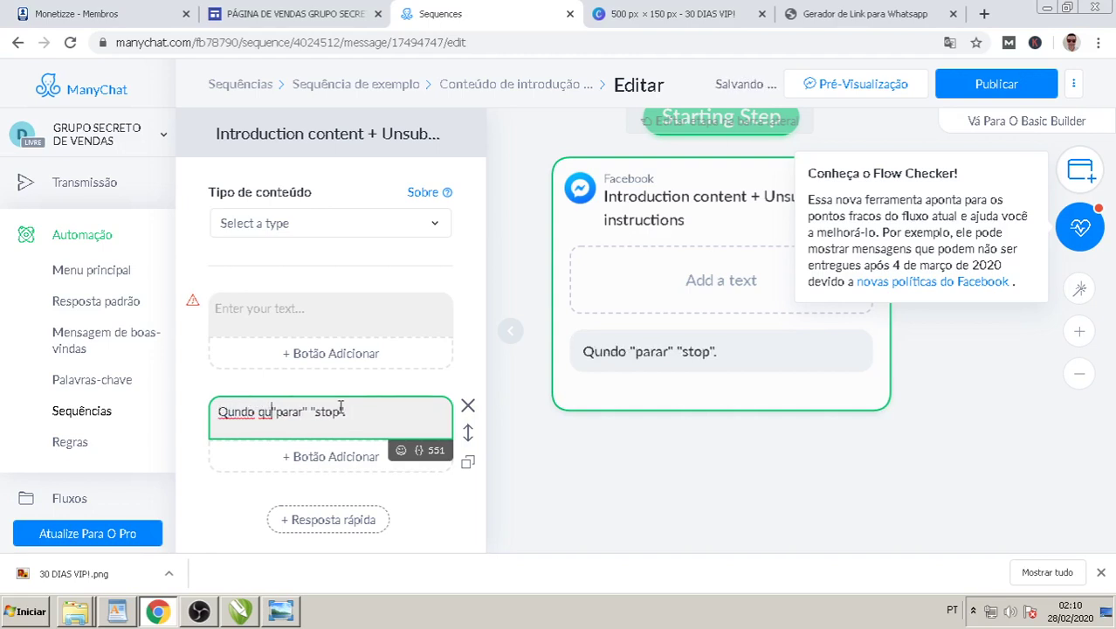
text(ar para a s)
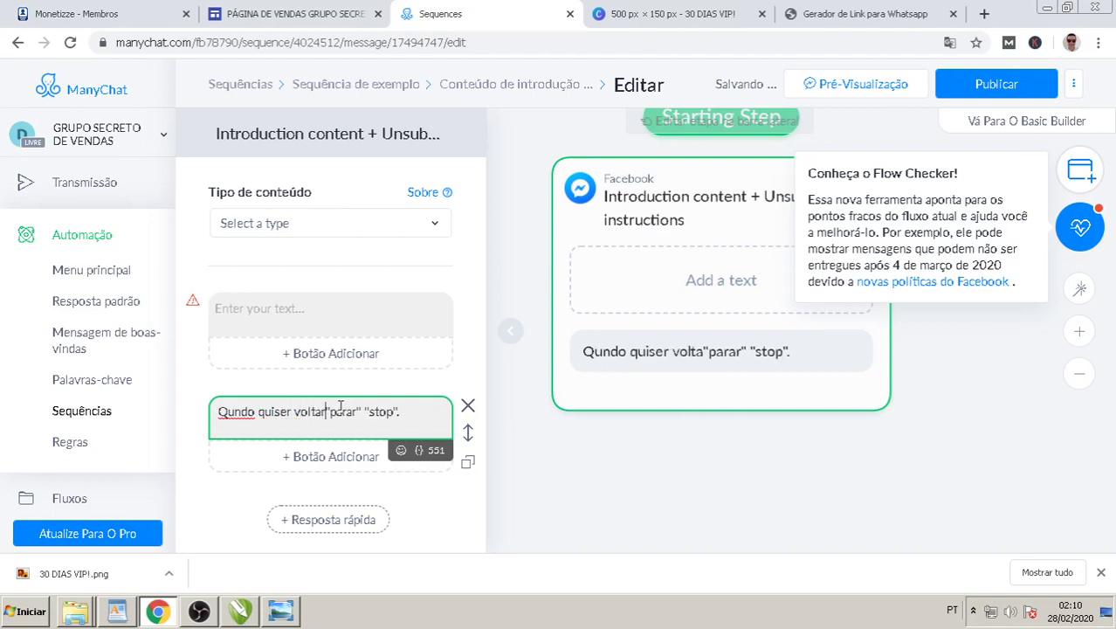
text(ua vida ant)
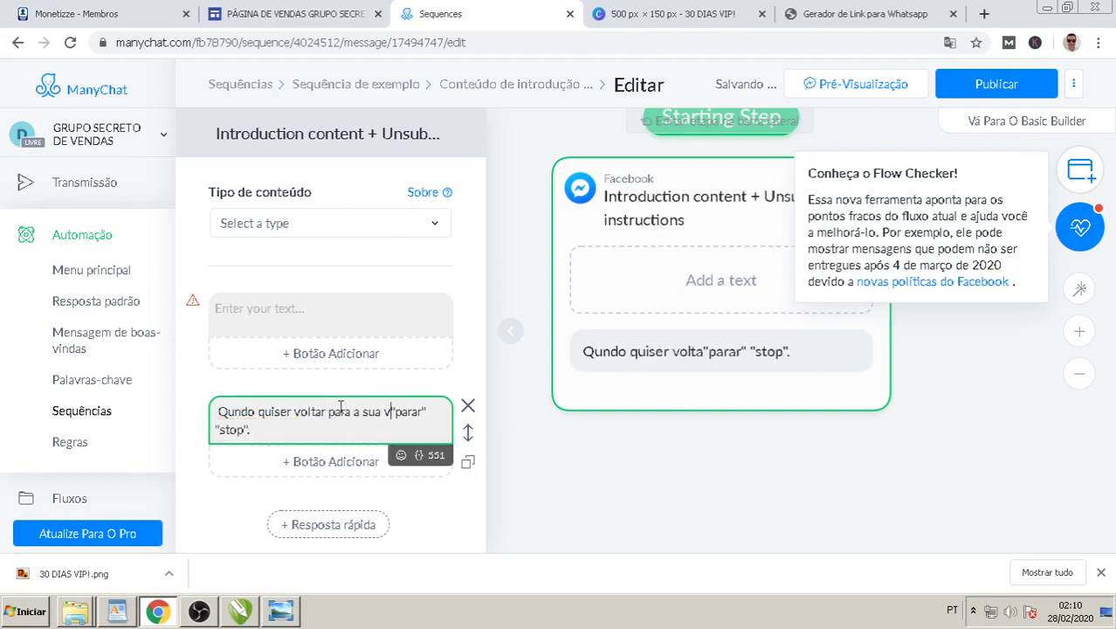
text(iga é )
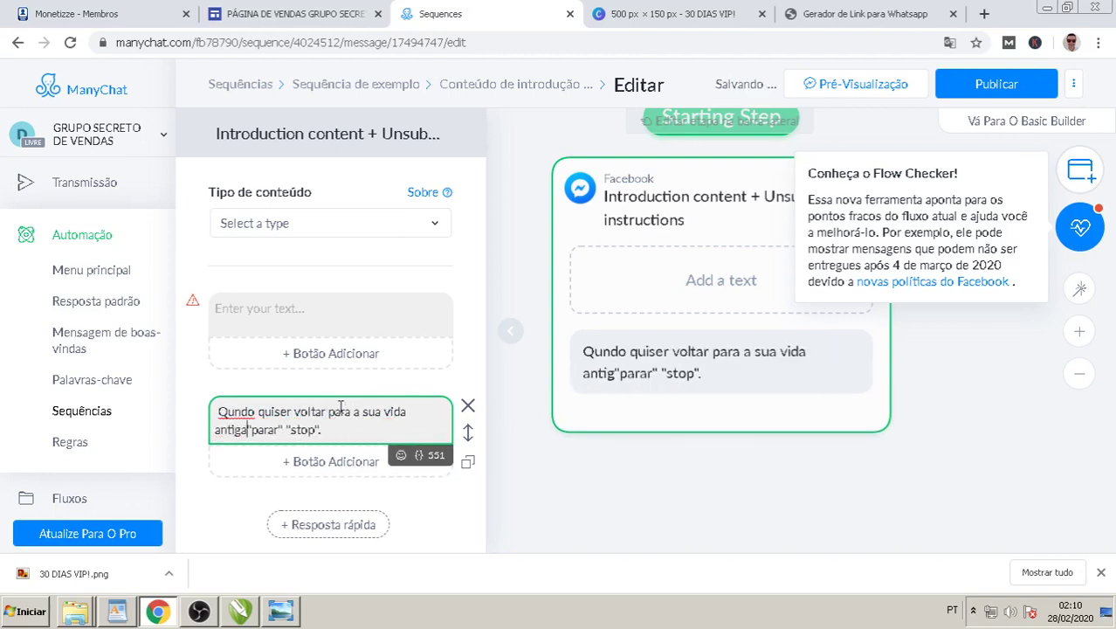
text(só digit)
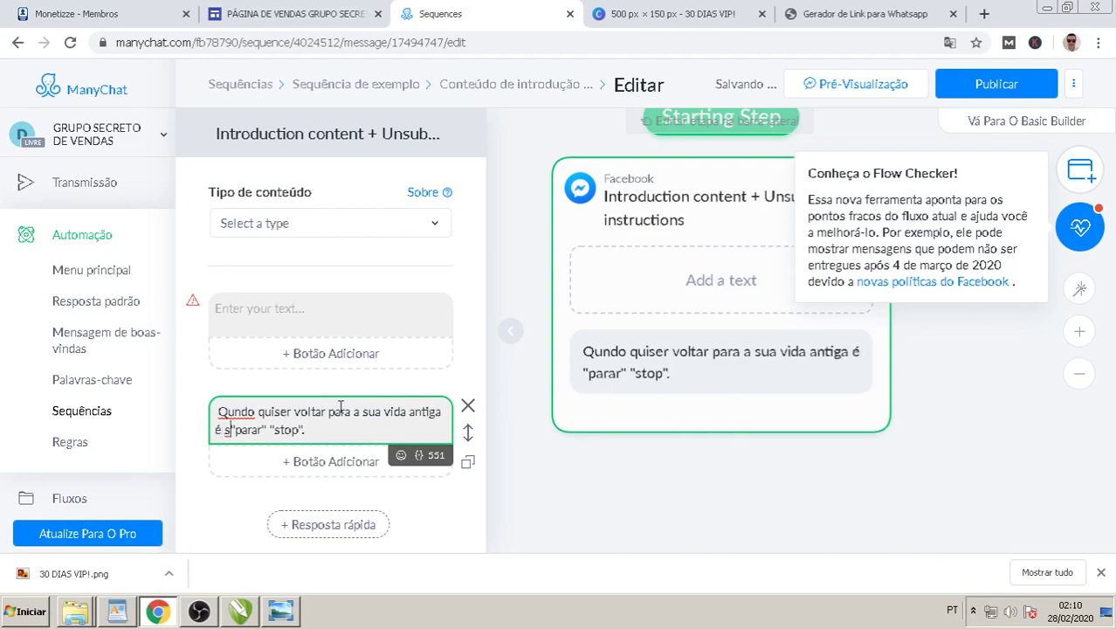
text(ar essas )
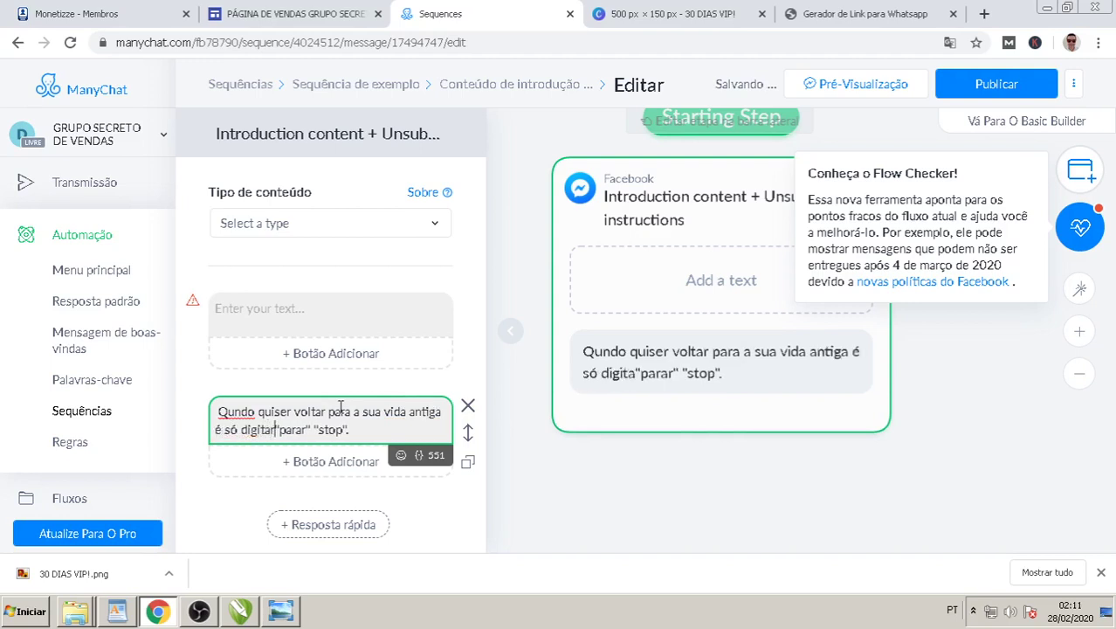
text(plavras)
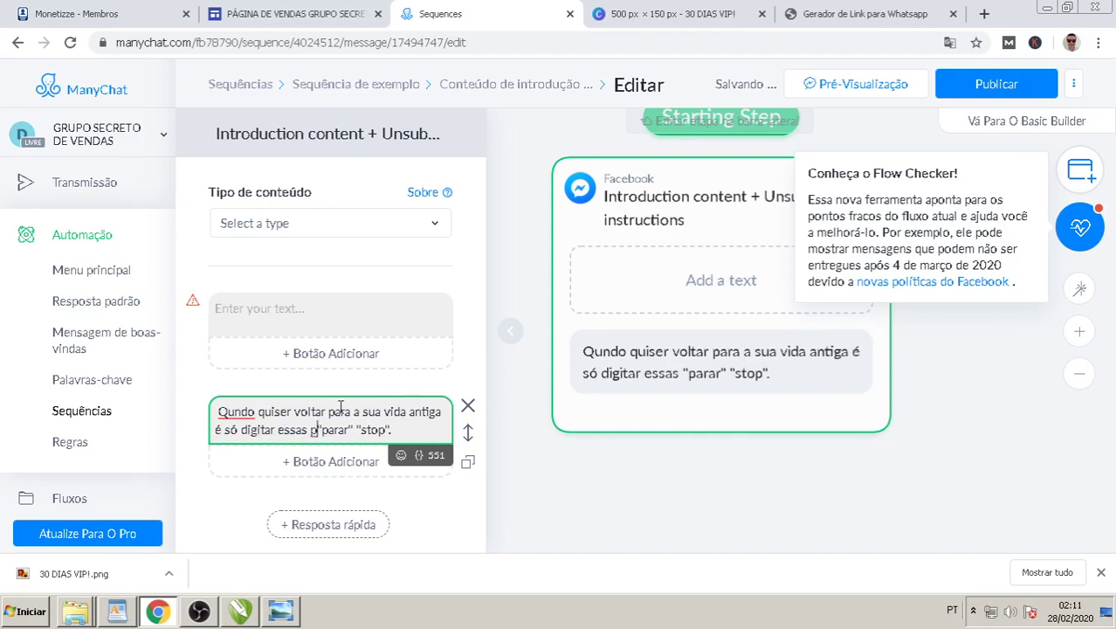
key(Left)
key(Left)
key(Left)
key(Left)
key(Left)
key(Left)
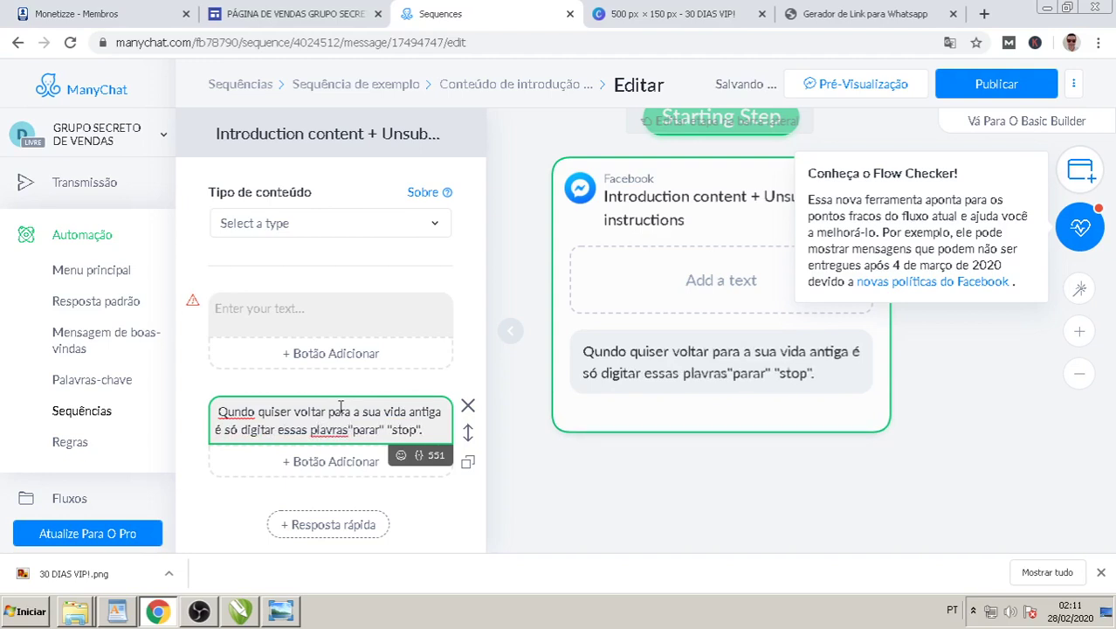
text(a)
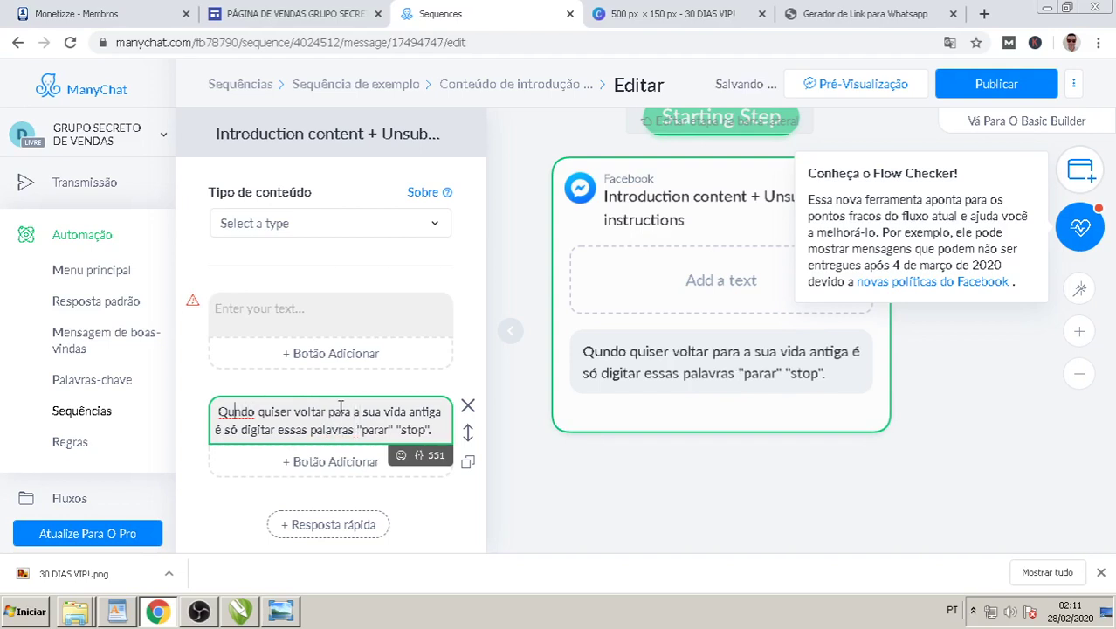
text( a)
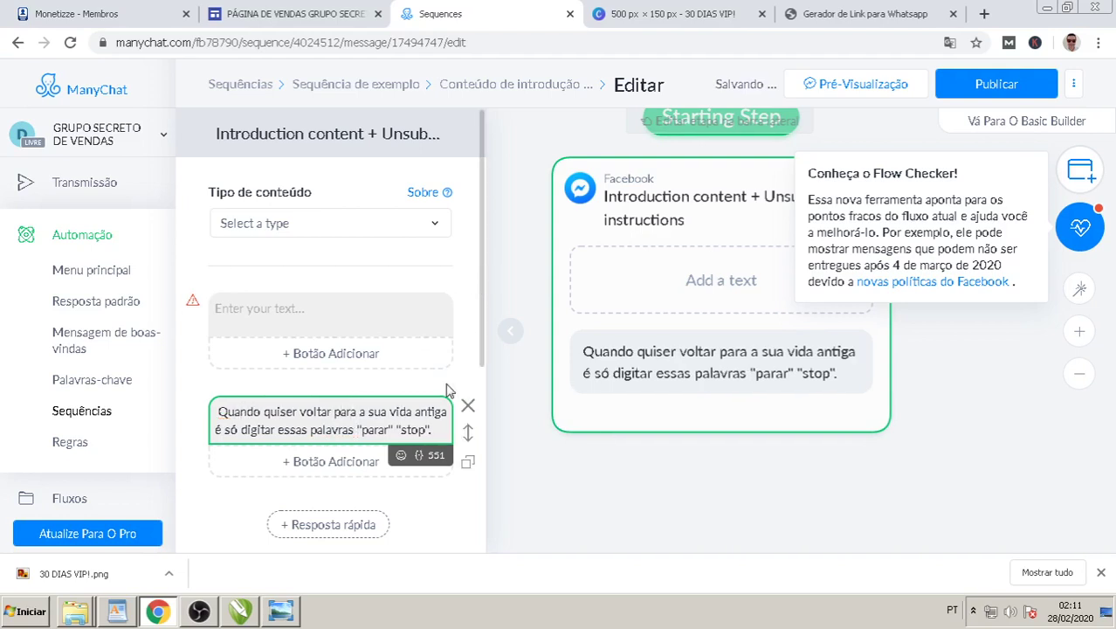
scroll(382, 399, down, 1)
scroll(381, 398, down, 2)
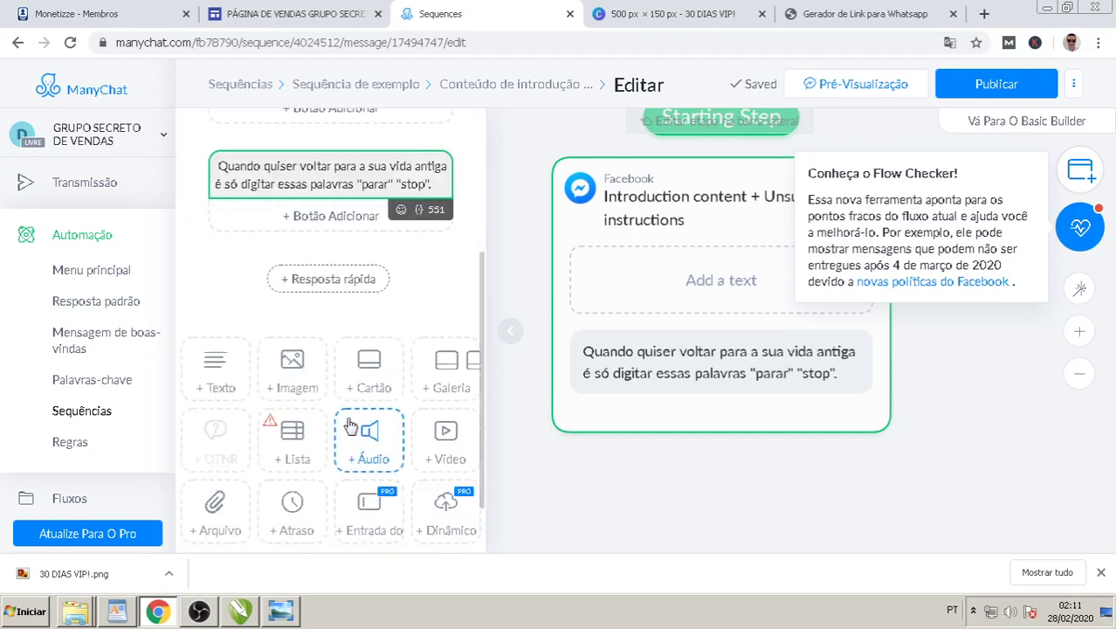
Step: Add a typing delay after the message and set Tempo de atraso to 11 seconds
click(291, 513)
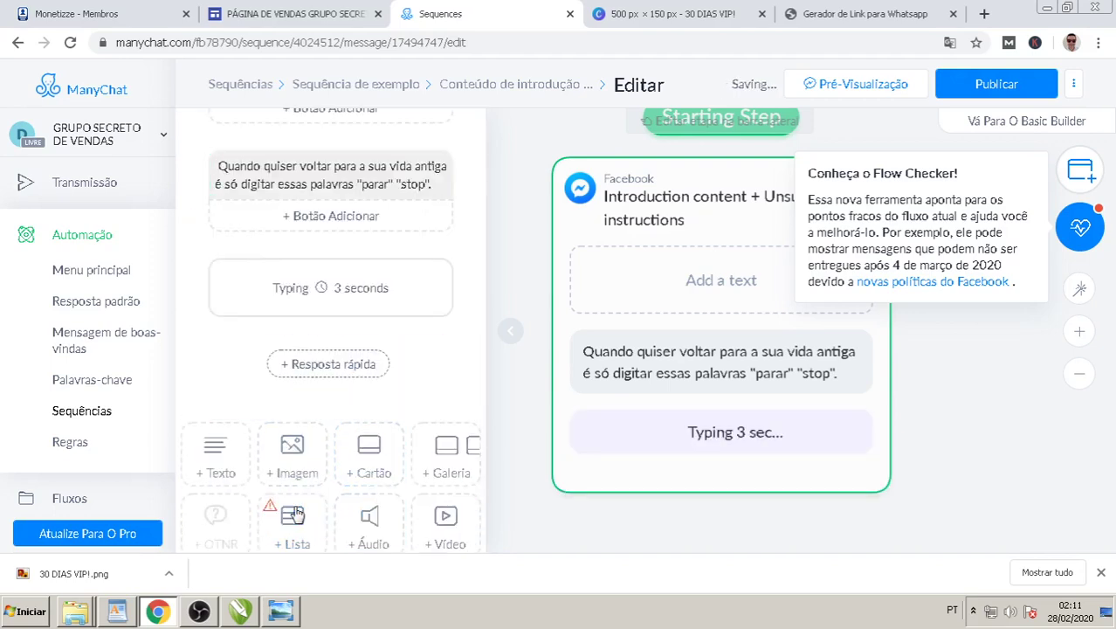
click(360, 290)
click(598, 290)
click(598, 290)
click(597, 291)
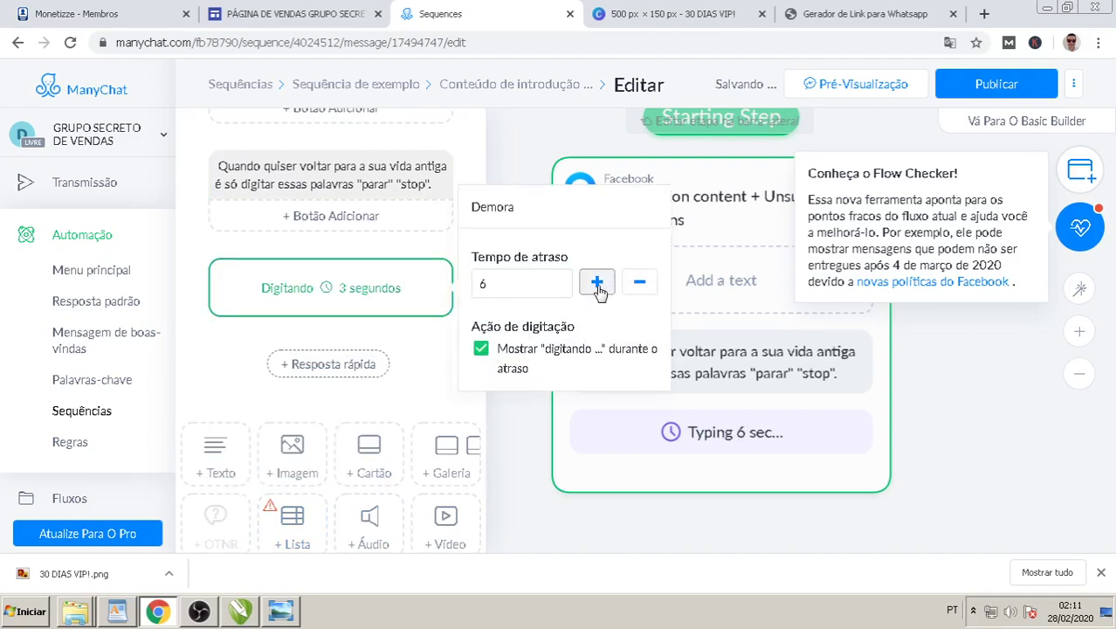
click(597, 283)
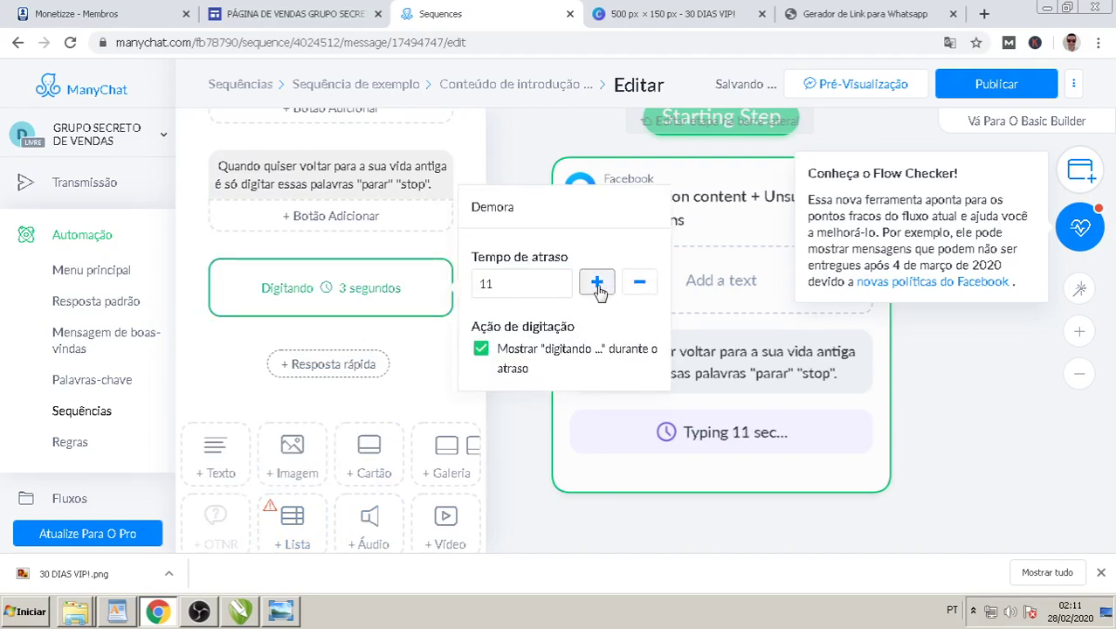
scroll(358, 376, up, 3)
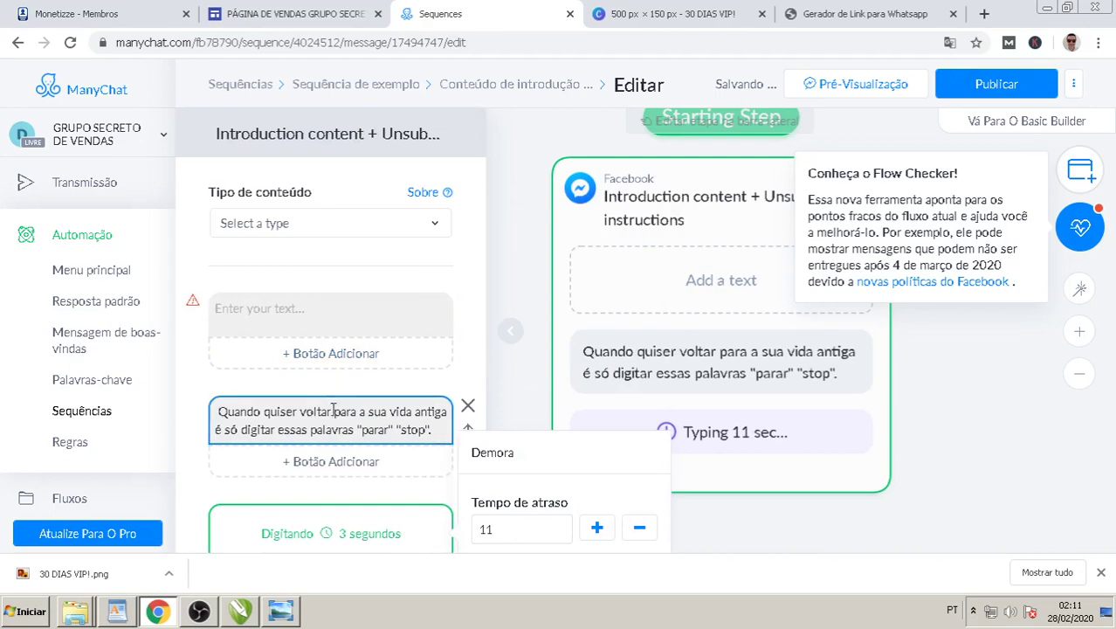
scroll(297, 404, down, 3)
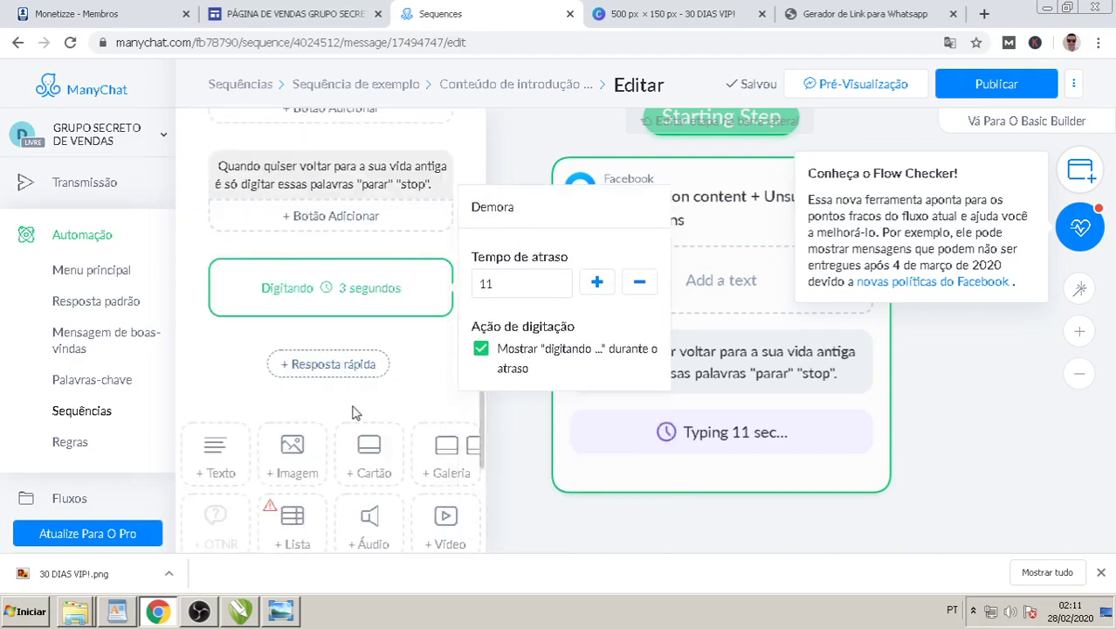
Step: Move the 11-second typing delay above the 'Quando quiser...' stop instructions block
scroll(340, 393, up, 1)
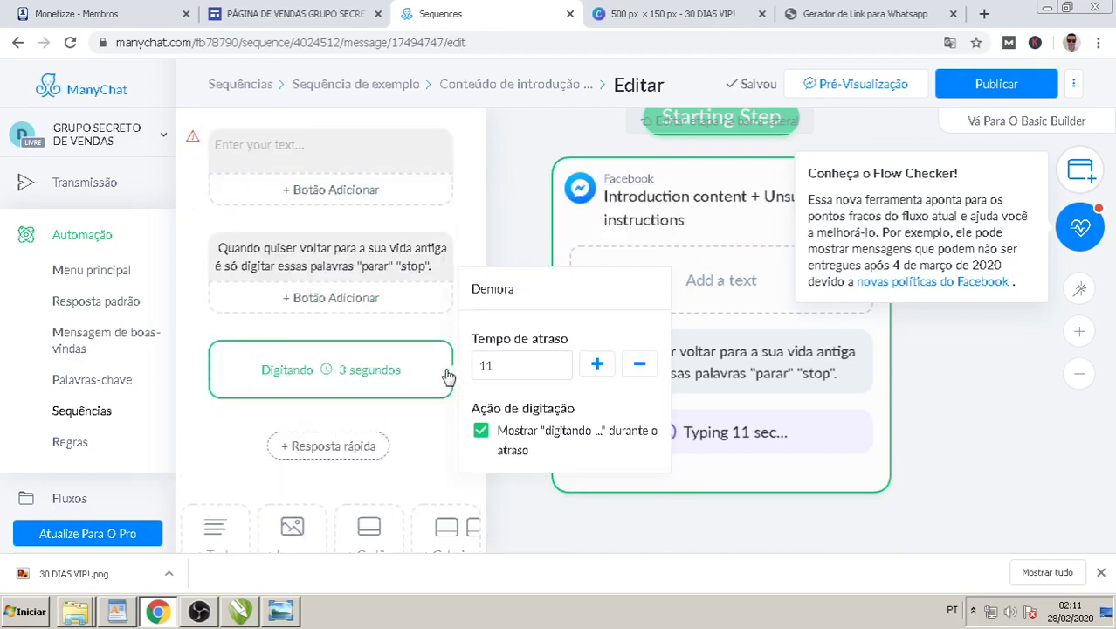
click(434, 429)
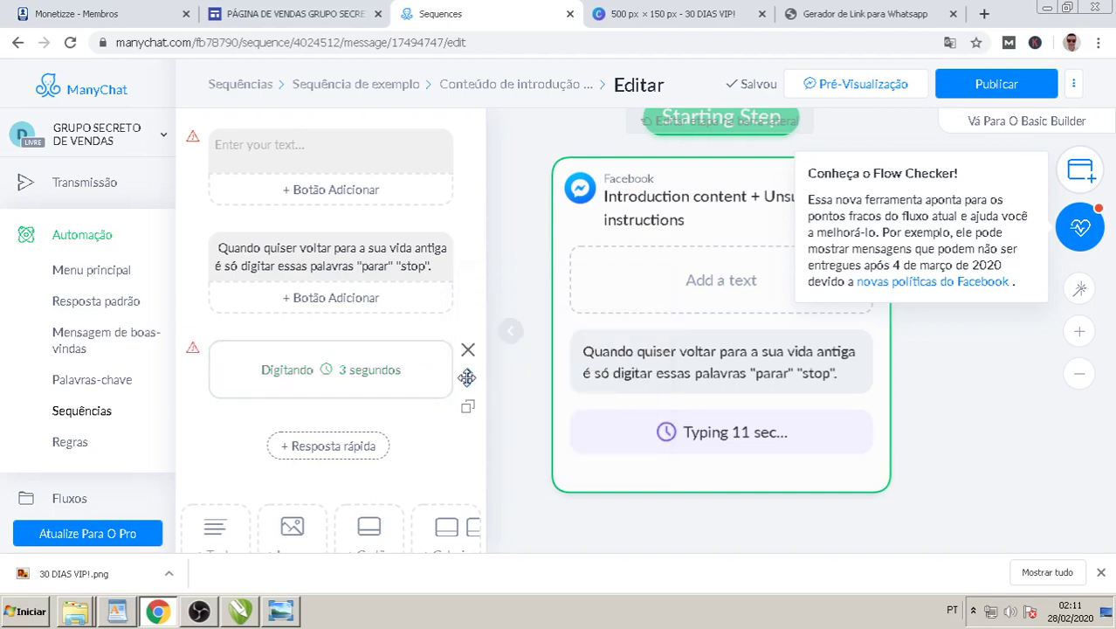
drag(466, 376, 469, 249)
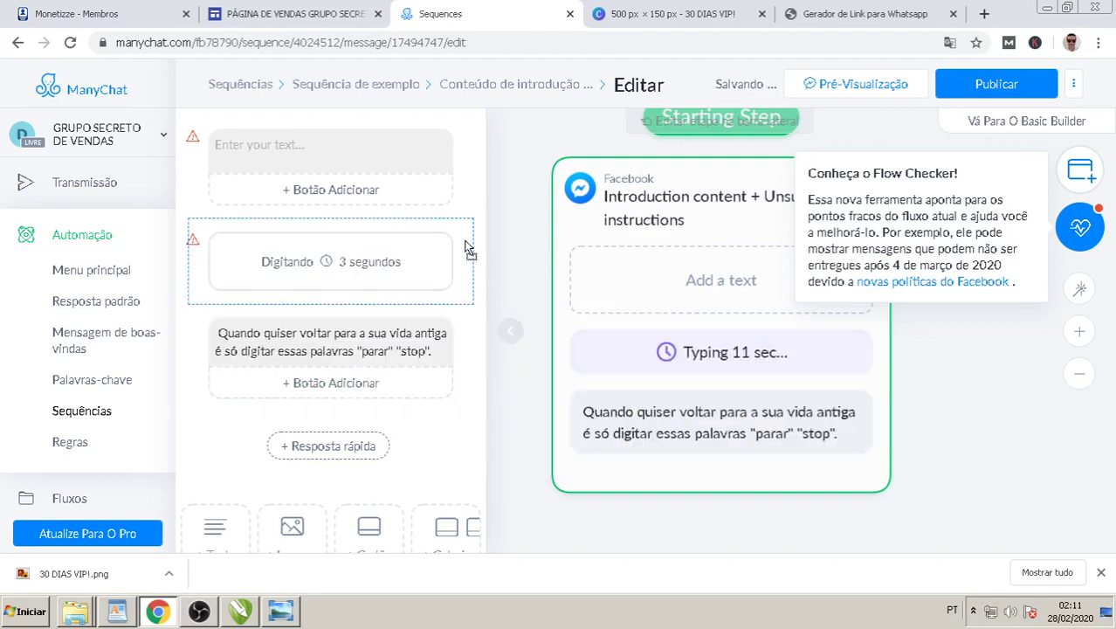
scroll(327, 325, up, 2)
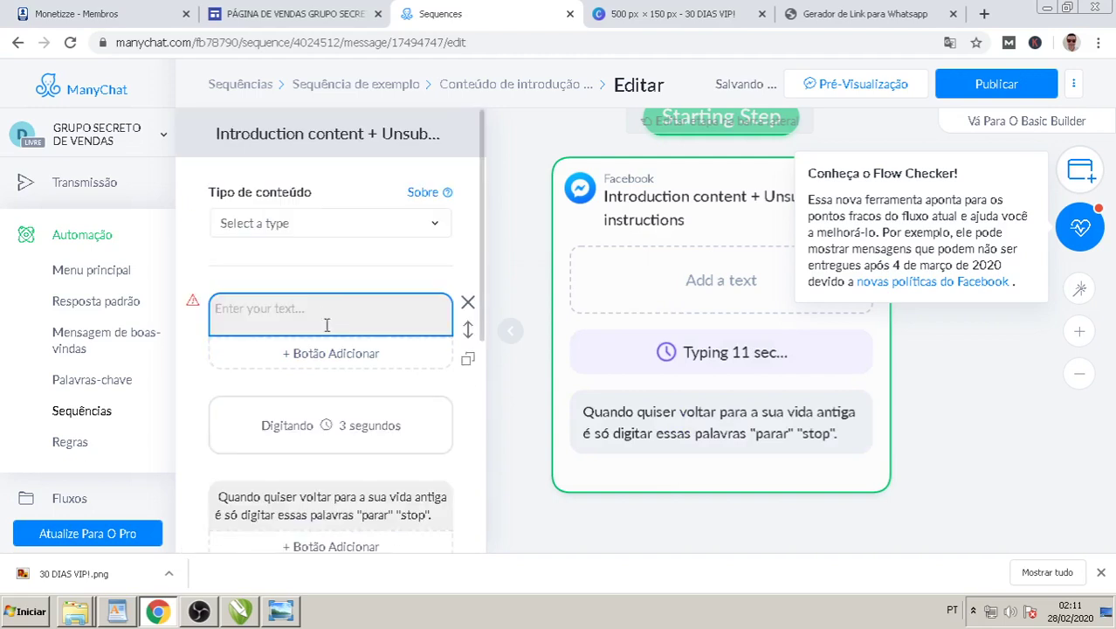
Step: Type 'Show de Bola, Agora é uma Parceria FANTÁSTICA!!!' into the empty text block
click(320, 313)
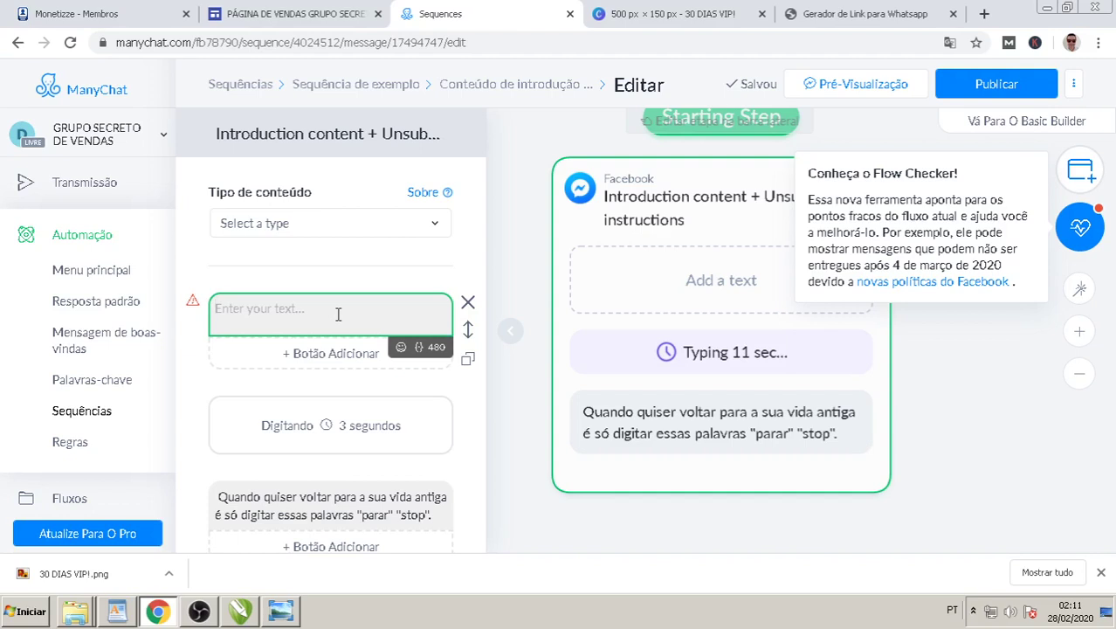
text(Sh)
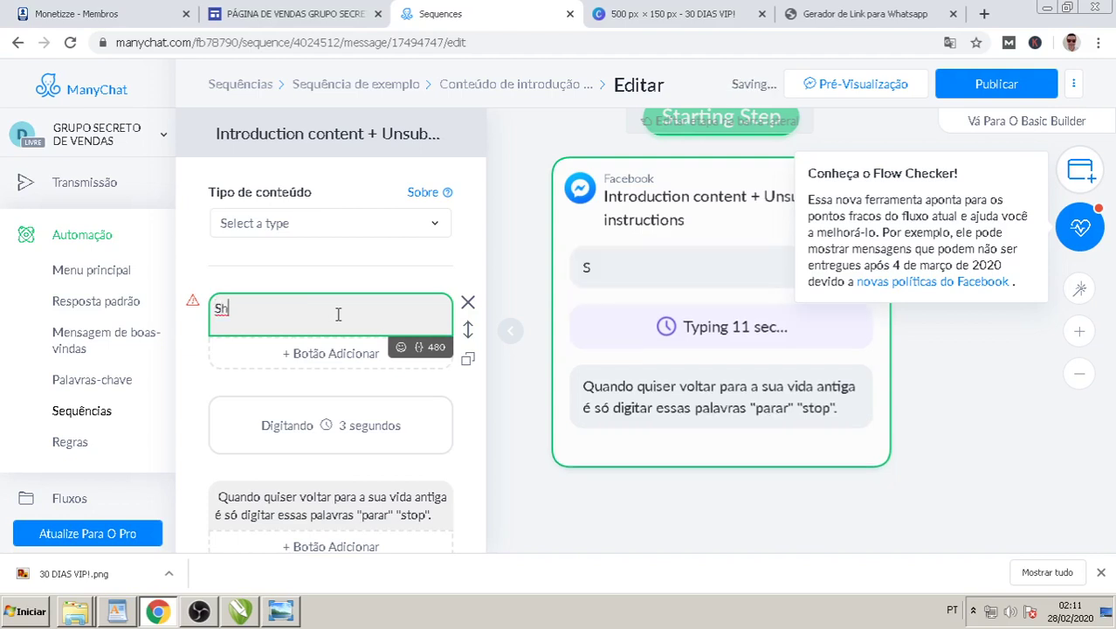
text(ow de Bola)
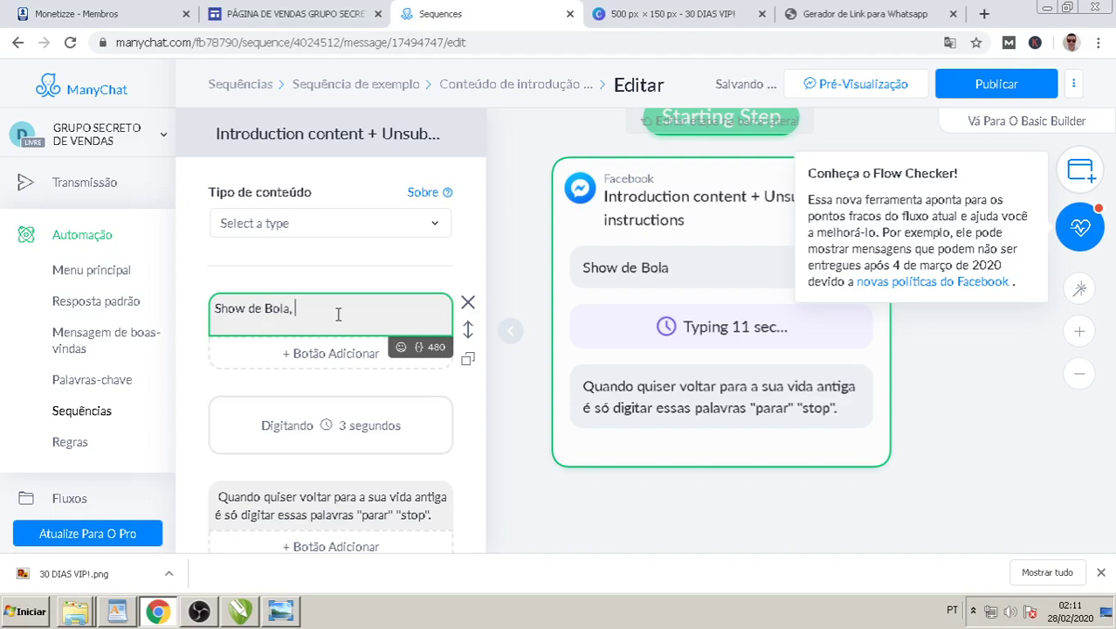
text(, Agora é um)
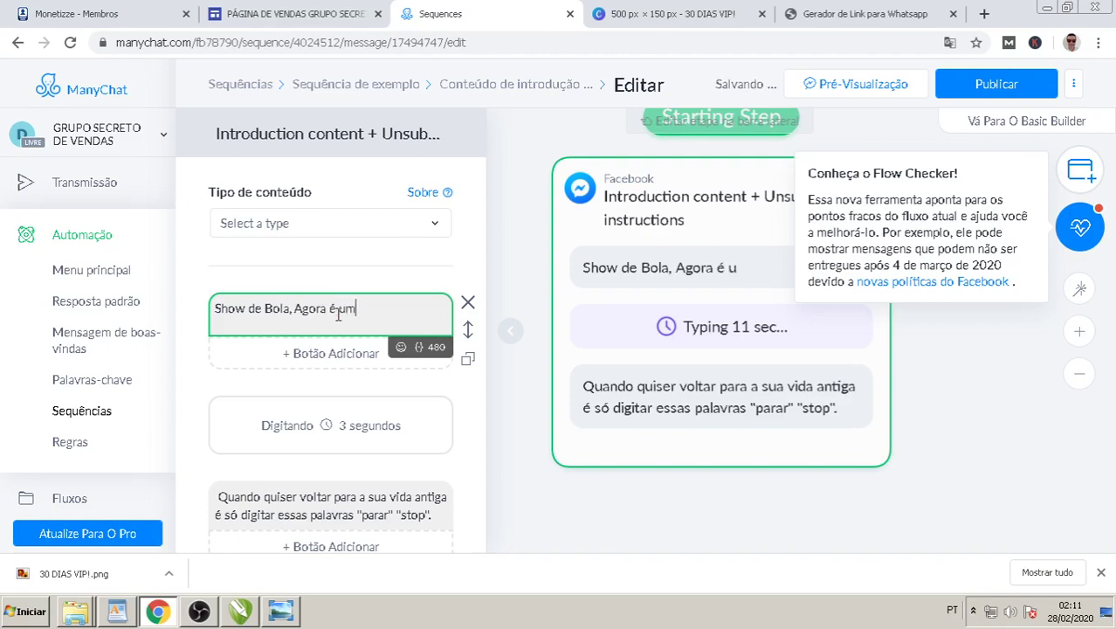
text(a Parcer)
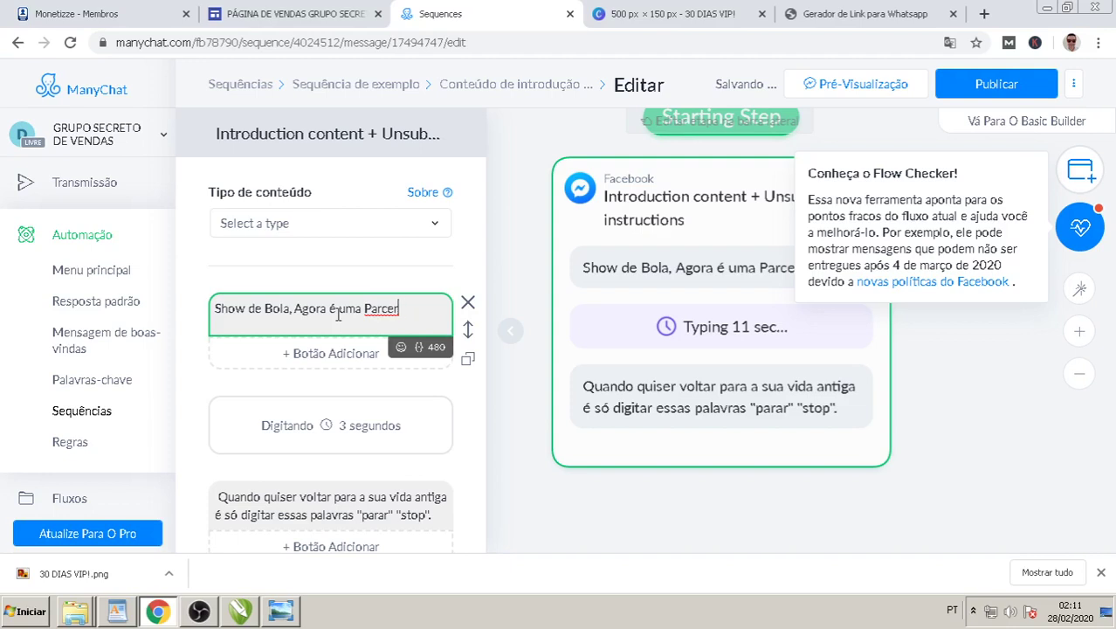
text(ia FANTÁSTICA)
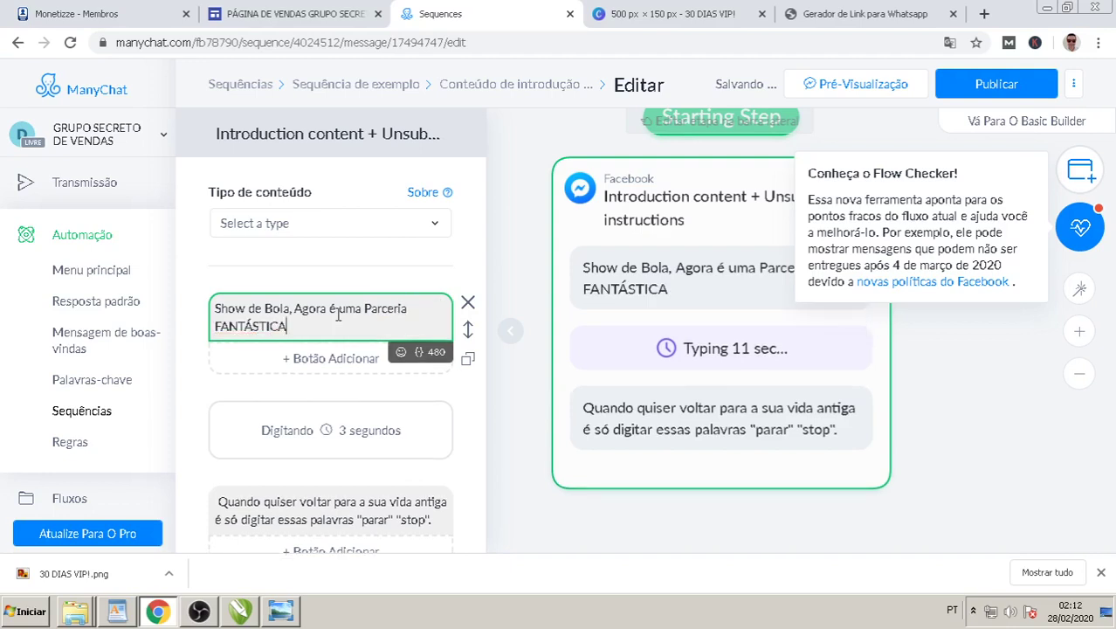
text(!!!)
key(Return)
key(Return)
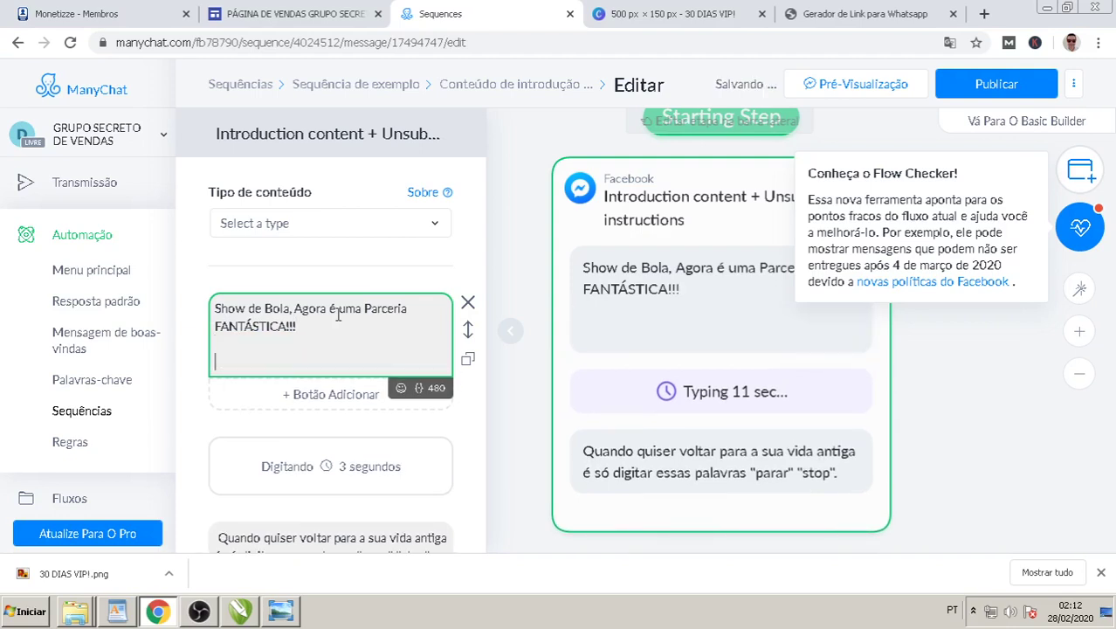
Step: Add the line 'Aproveite cada conteúdo estude e reveja sempre que puder' and publish
text(aPROVEITE)
key(BackSpace)
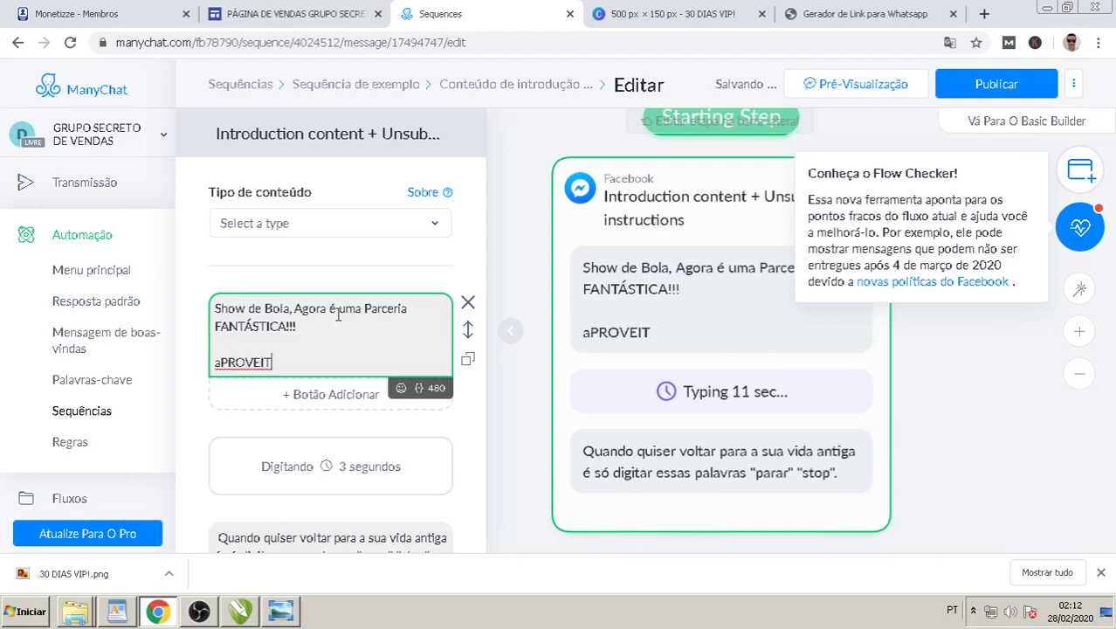
key(BackSpace)
key(BackSpace)
key(BackSpace)
key(BackSpace)
key(BackSpace)
key(BackSpace)
key(BackSpace)
key(BackSpace)
text(A)
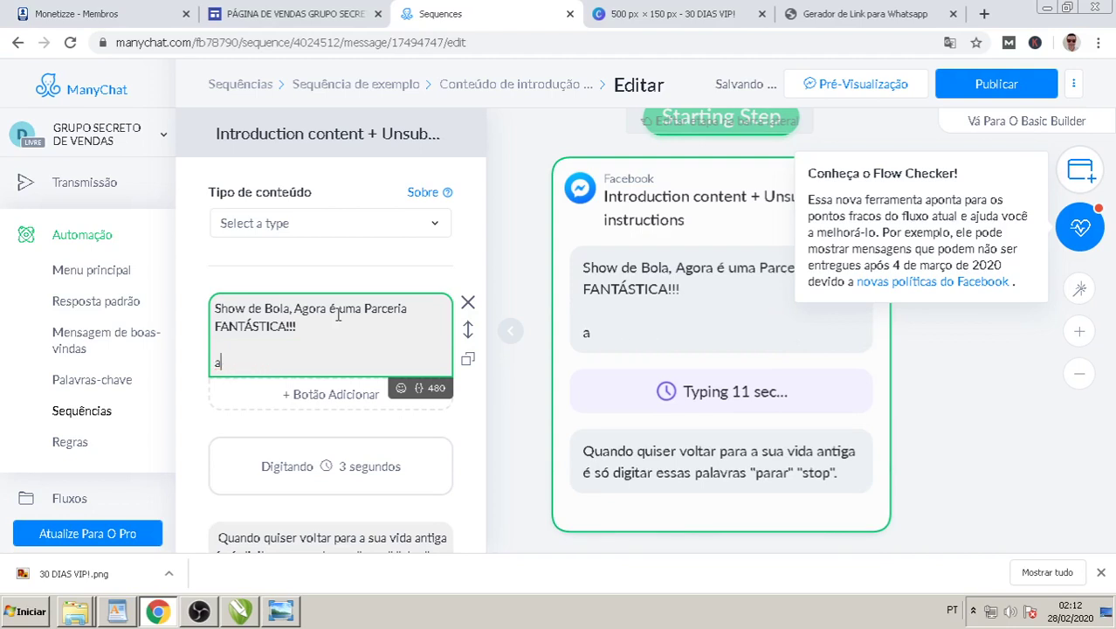
text(proveite c)
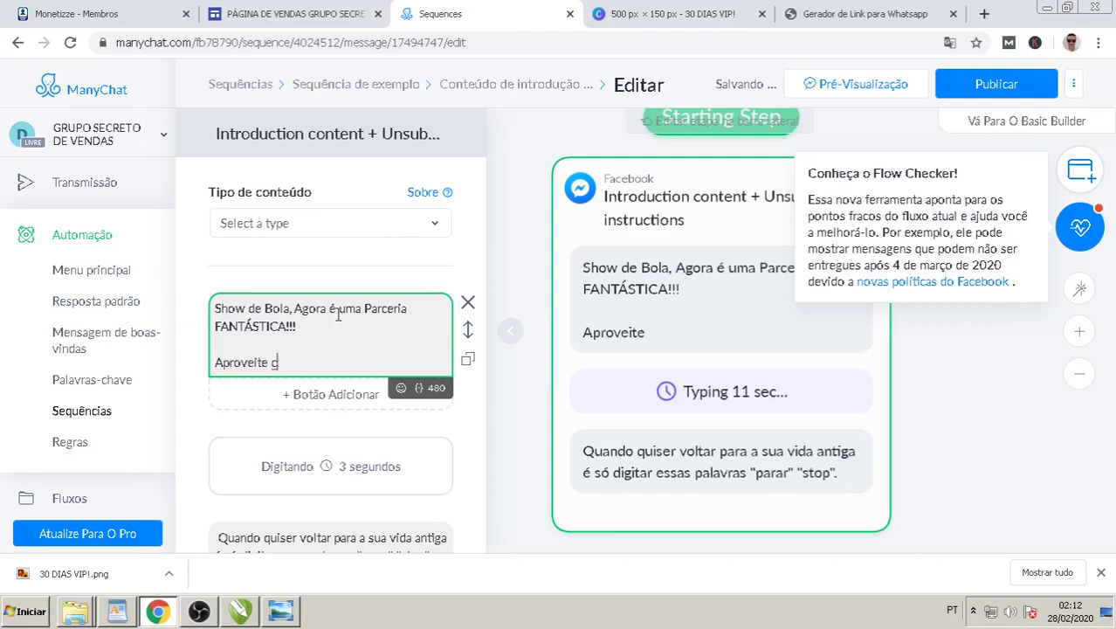
text(ada conte)
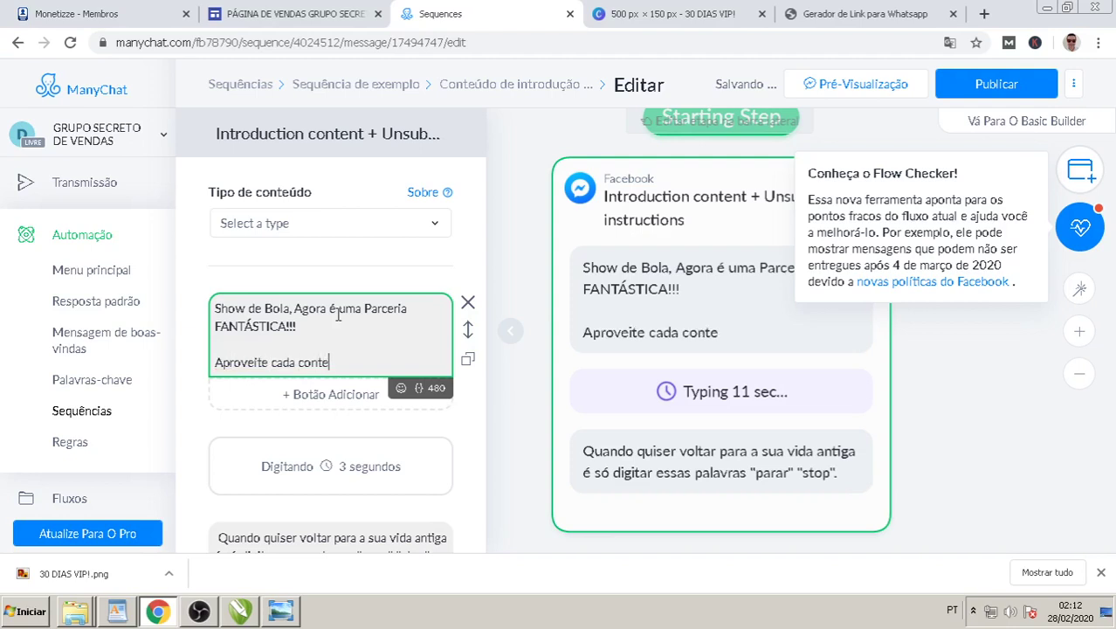
text(údo estude e )
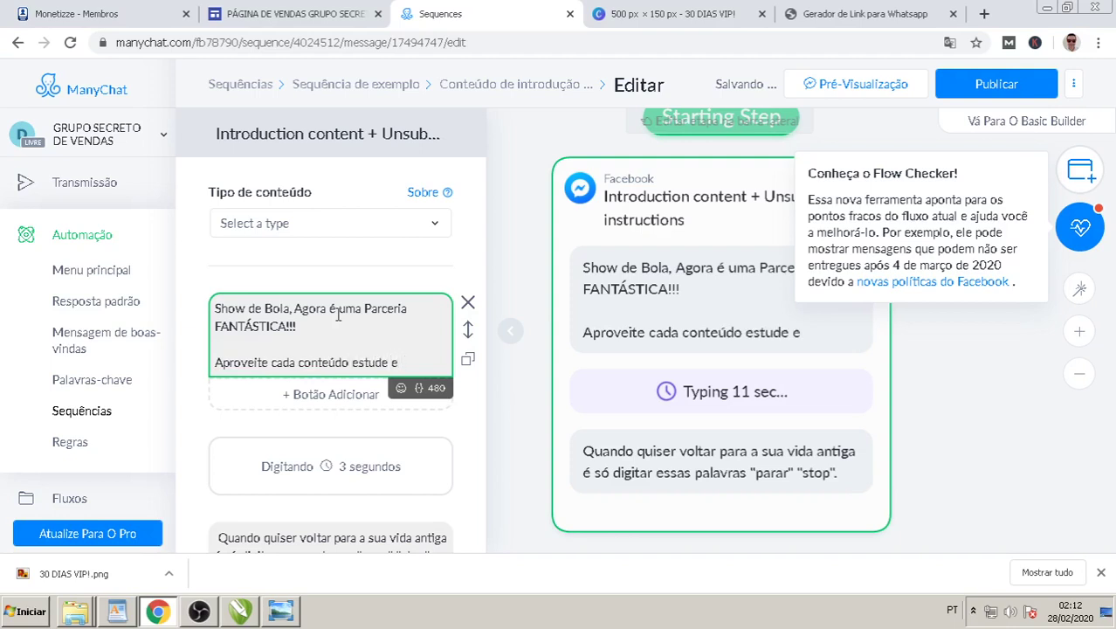
text(reveja s)
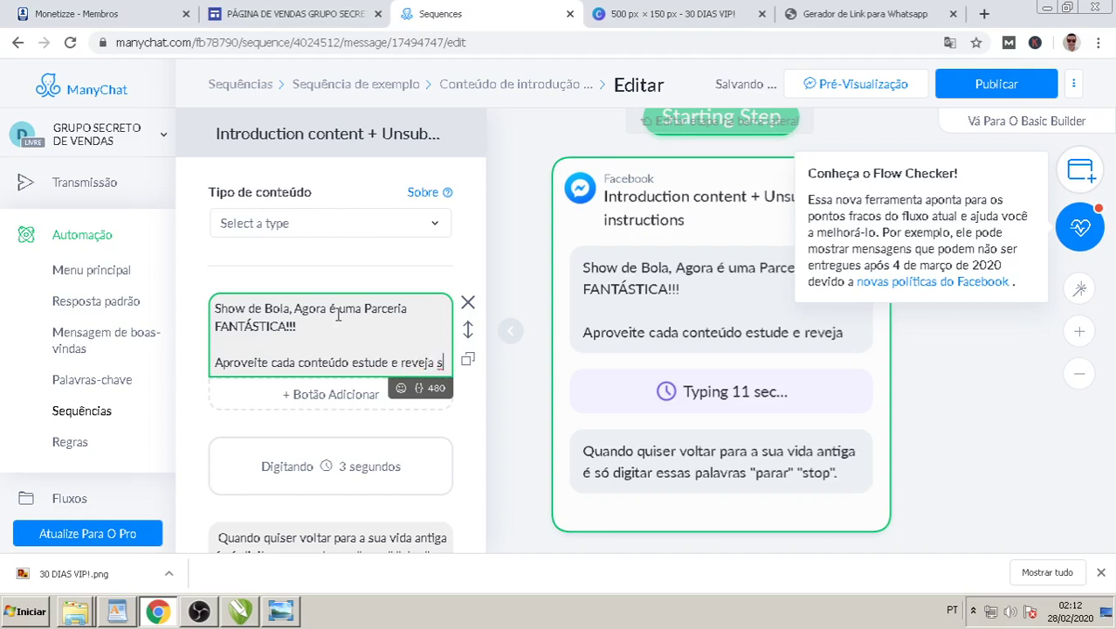
text(empre que )
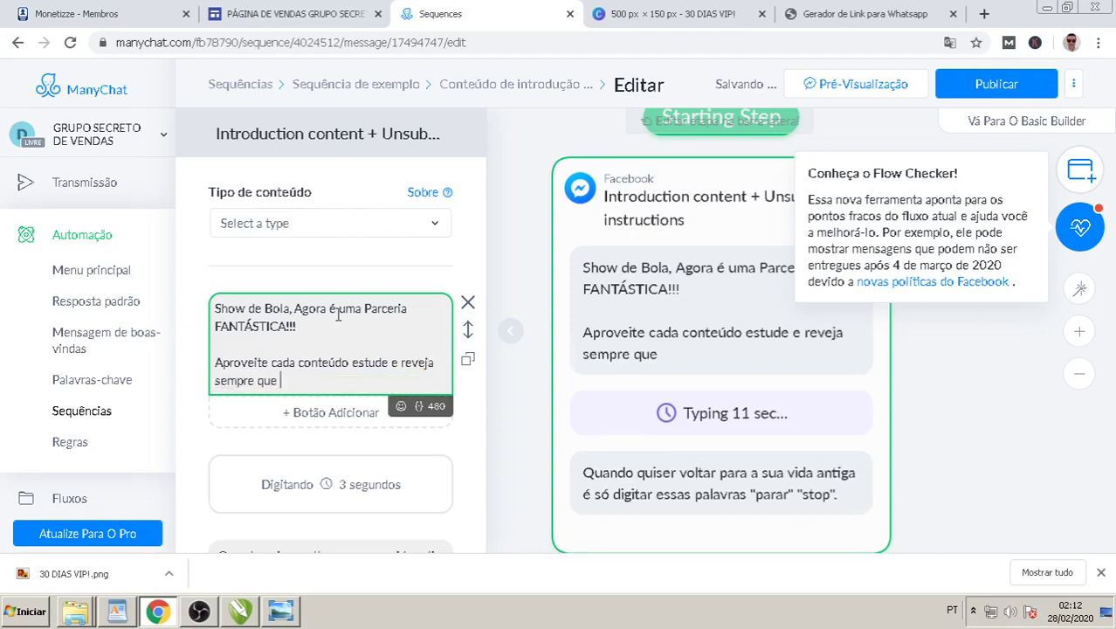
text(puder.)
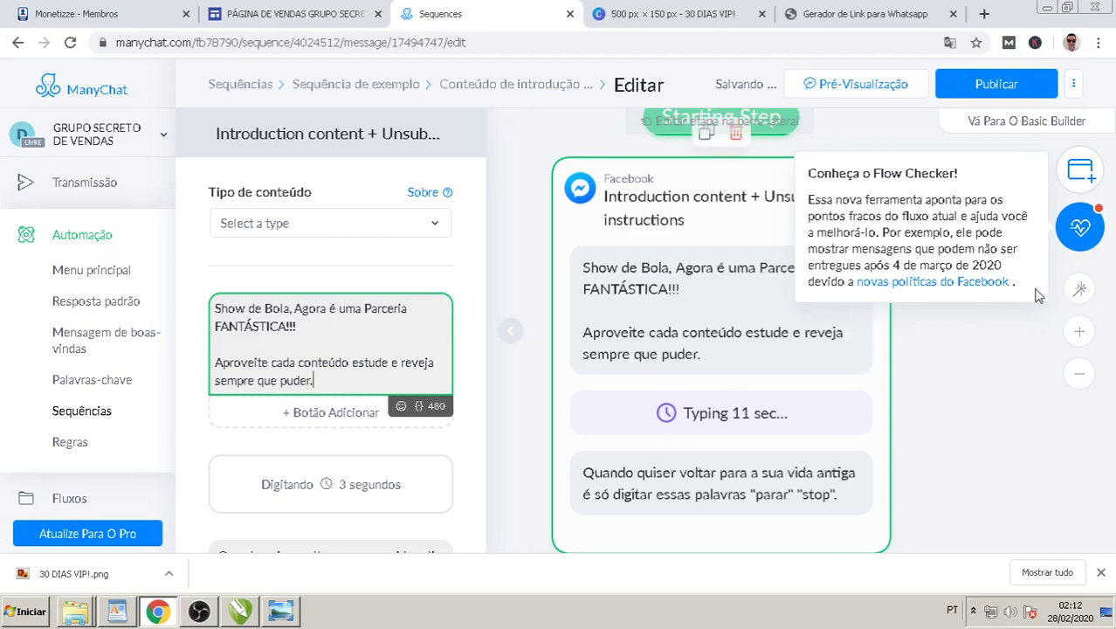
click(959, 83)
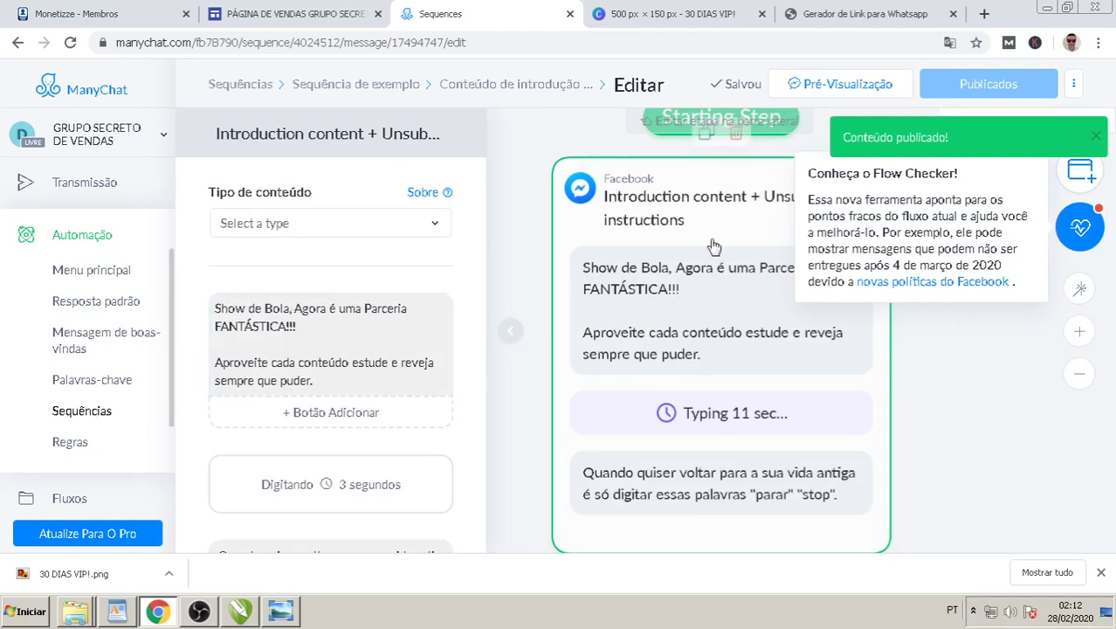
Step: Close the step panel and return to the Sequências list
key(Escape)
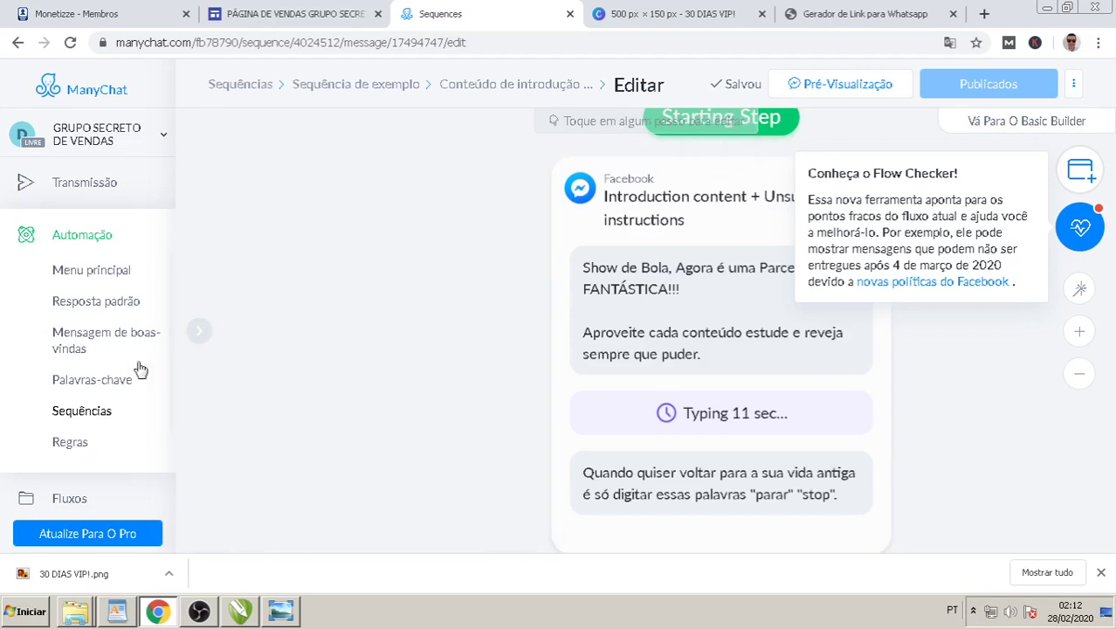
click(87, 410)
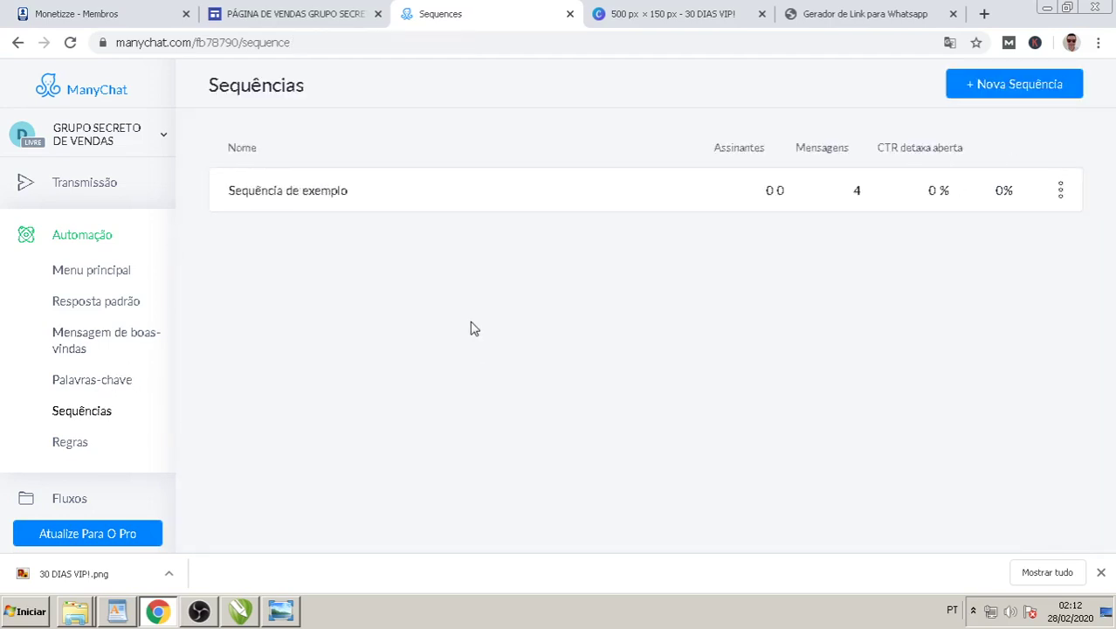
Step: Schedule Mensagem educacional 1 day after the previous message, sent between 8:00 and 22:00
click(324, 192)
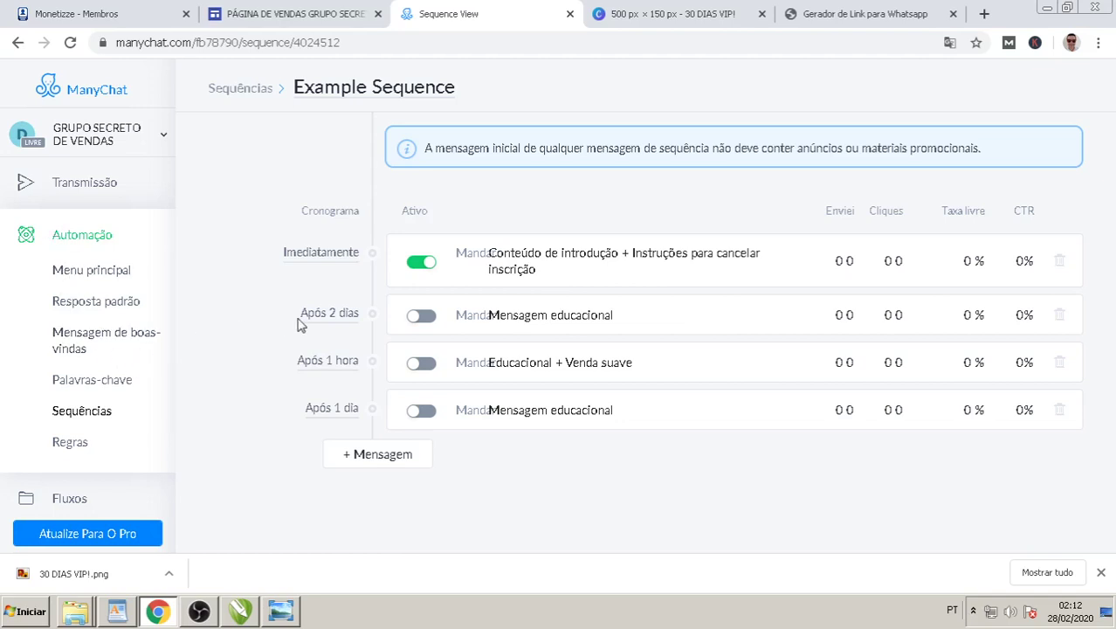
click(346, 317)
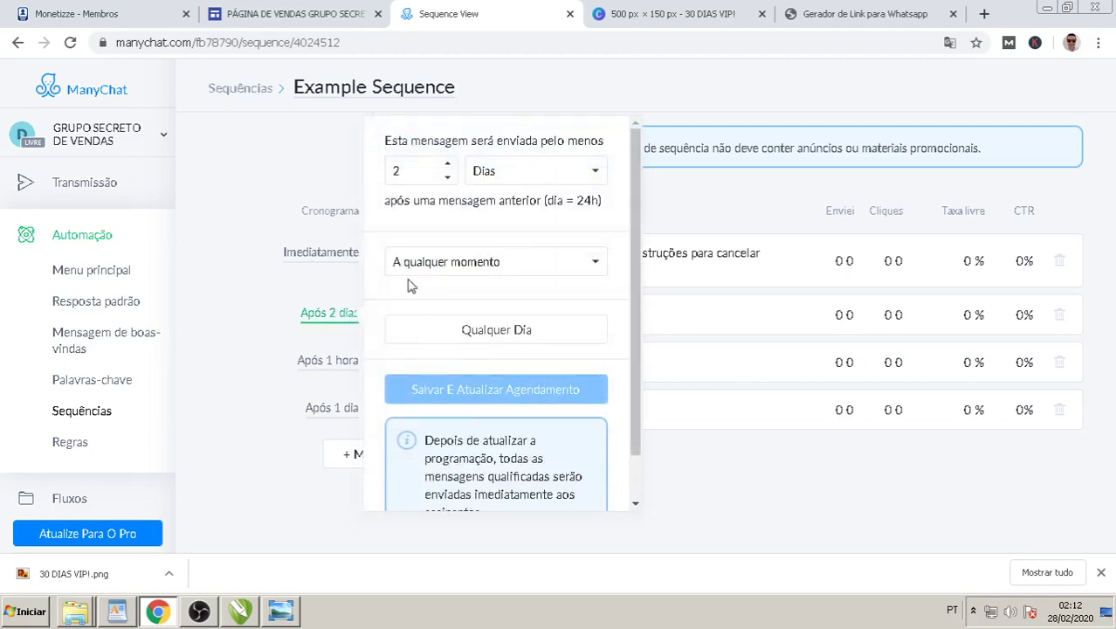
click(448, 164)
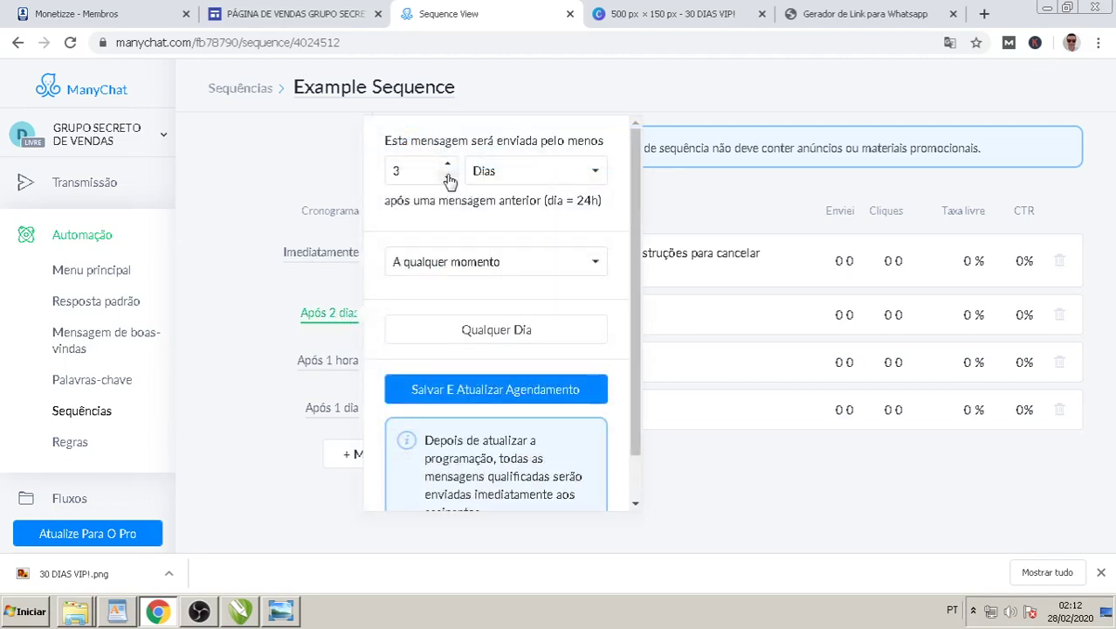
click(448, 177)
click(448, 177)
click(587, 271)
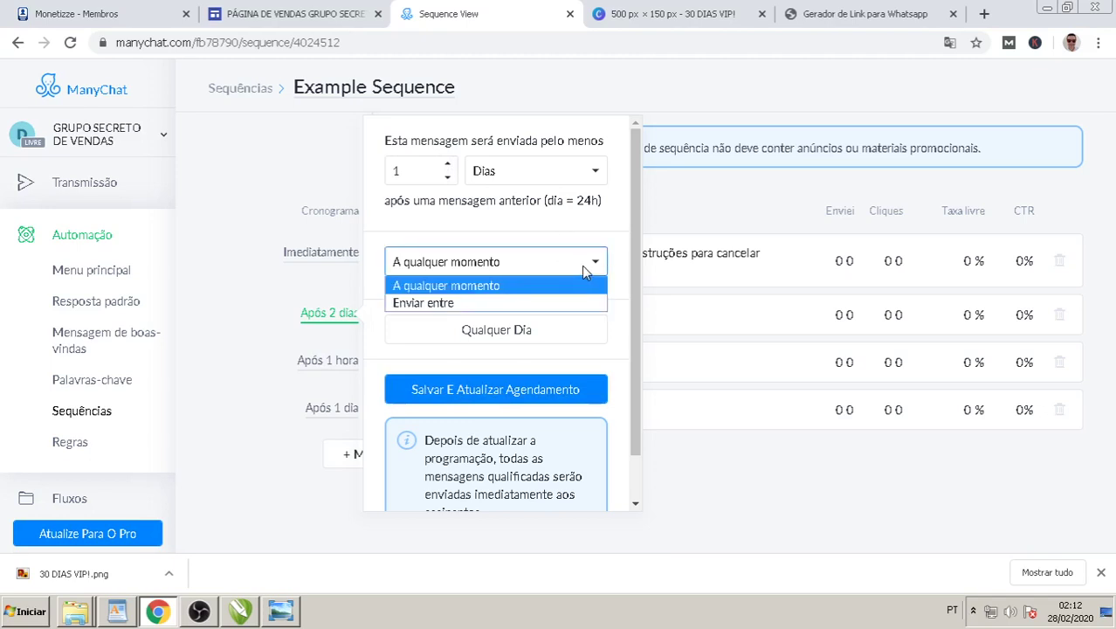
click(551, 303)
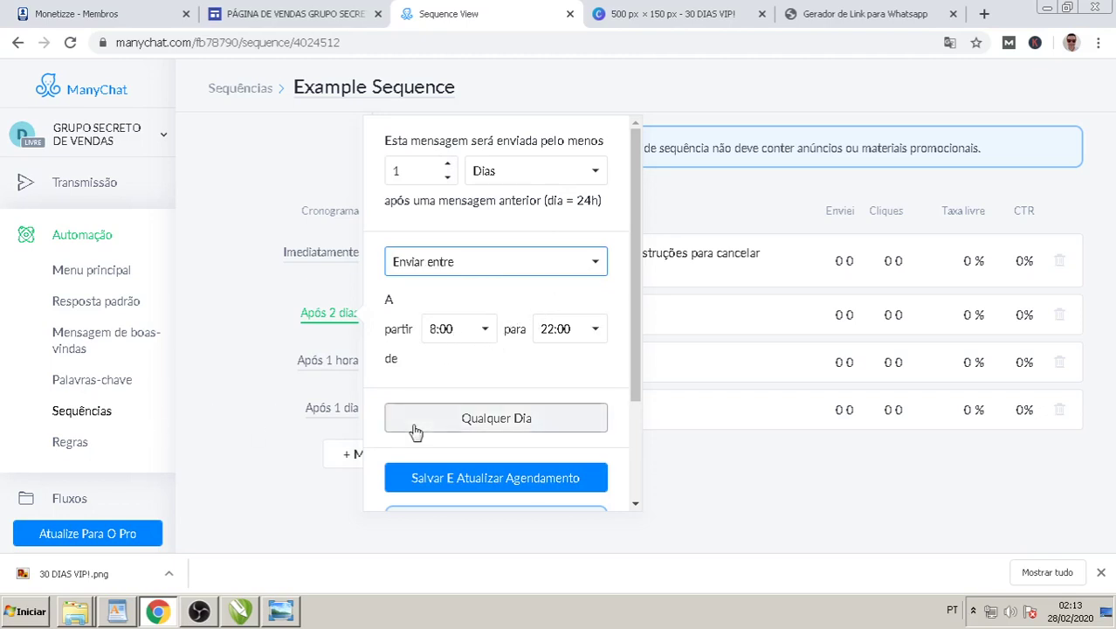
click(482, 482)
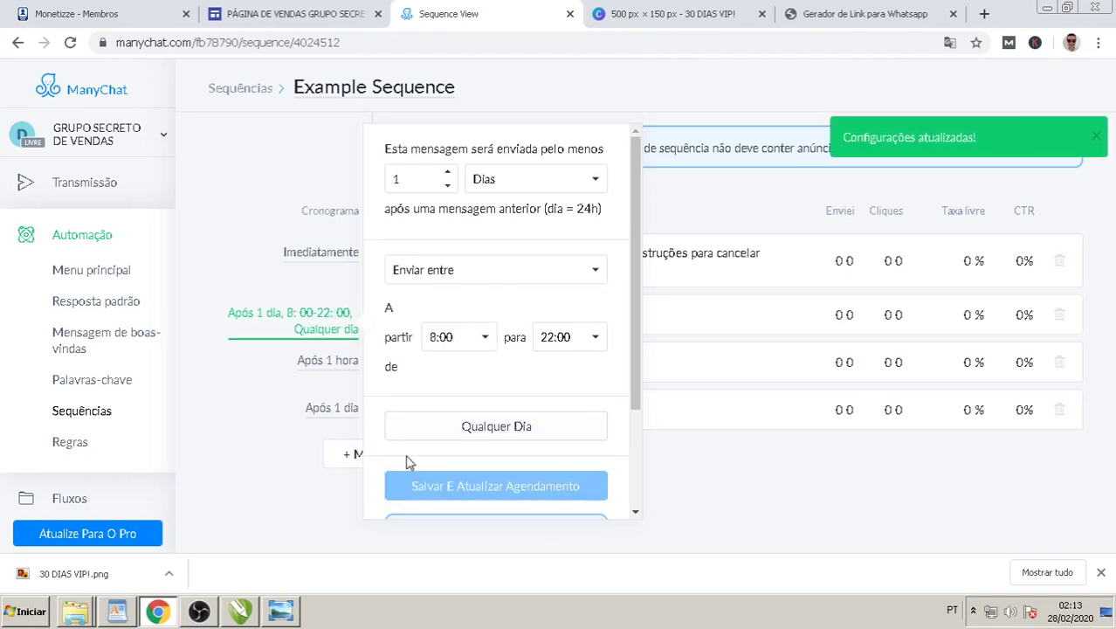
click(284, 262)
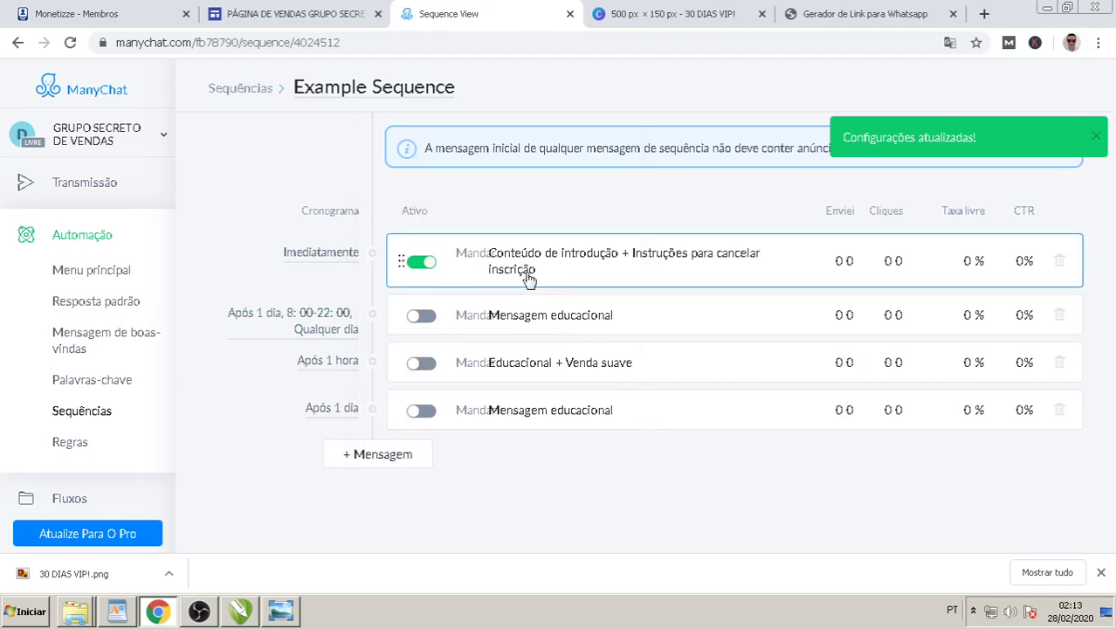
Step: Open the introduction message's flow in edit mode and select its text card
click(616, 264)
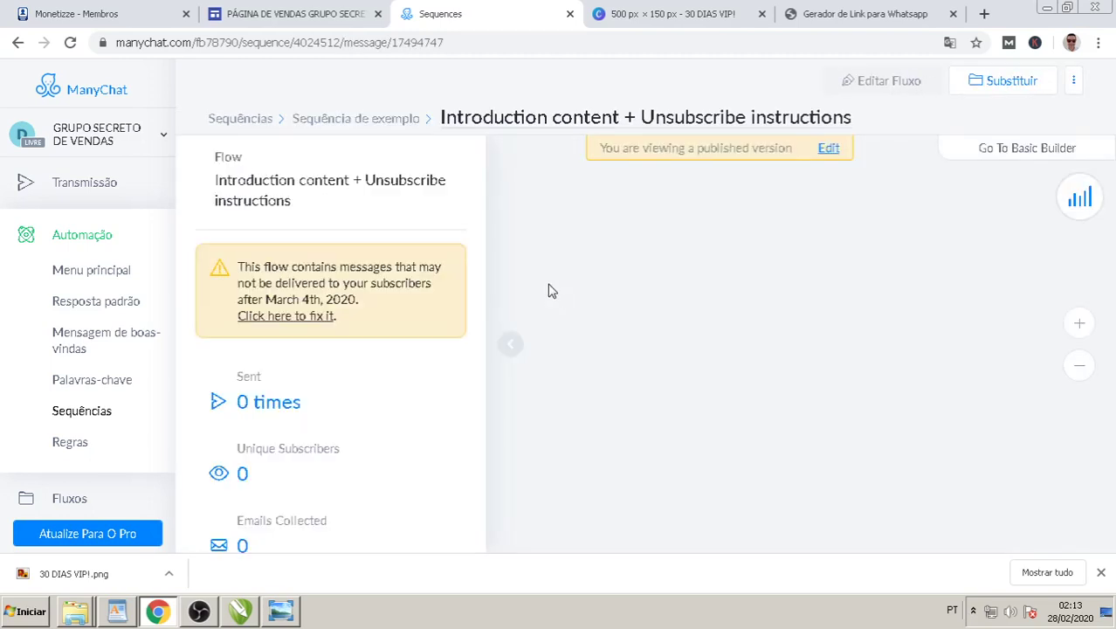
click(761, 339)
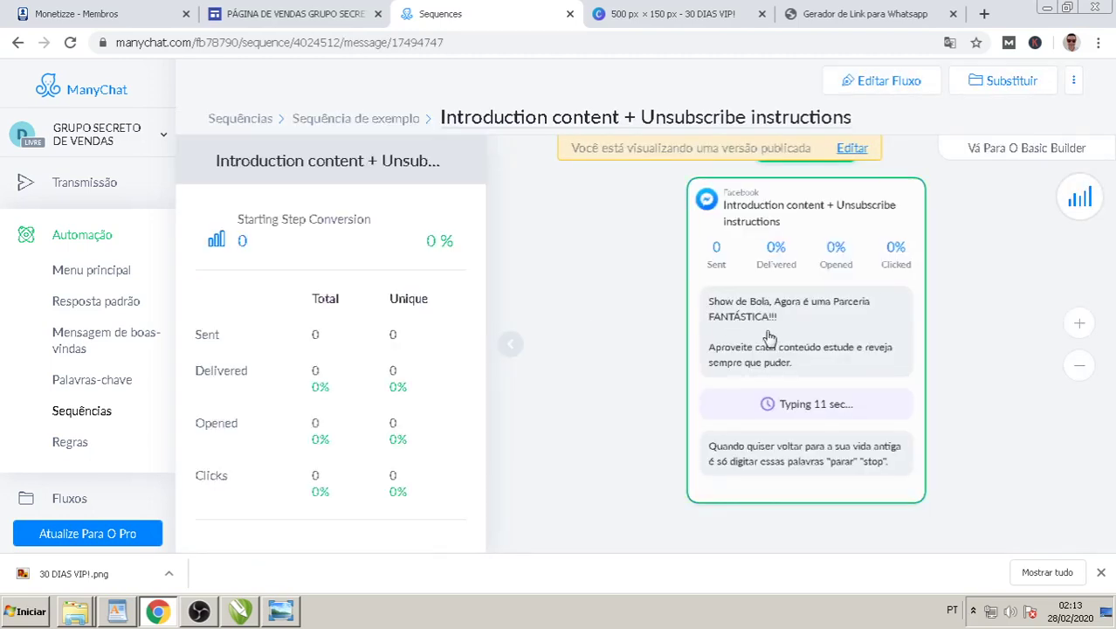
click(887, 81)
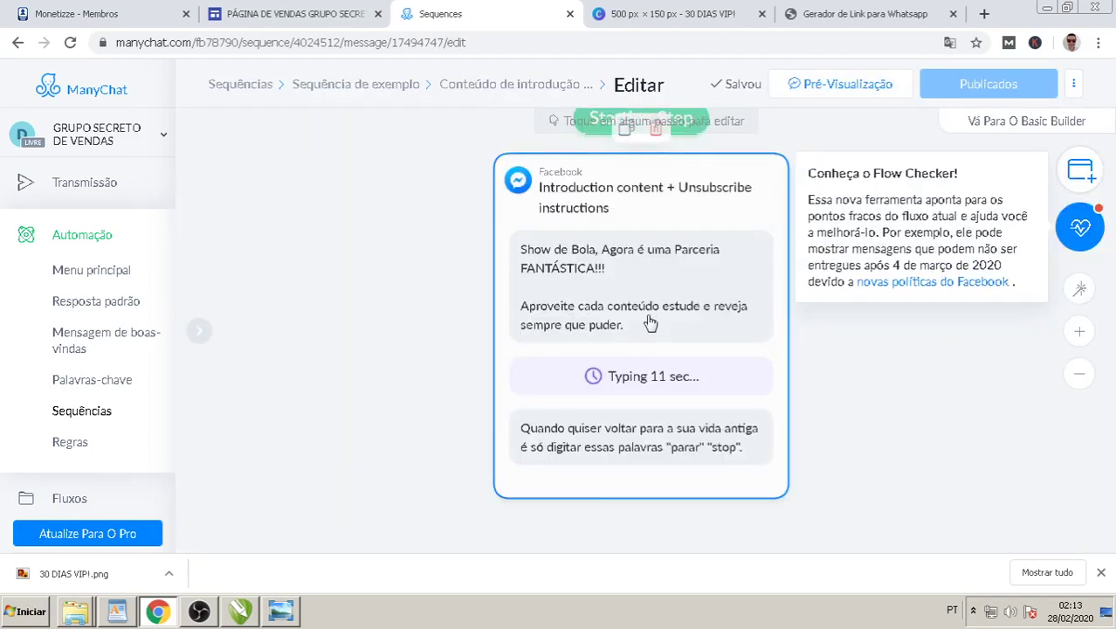
click(649, 322)
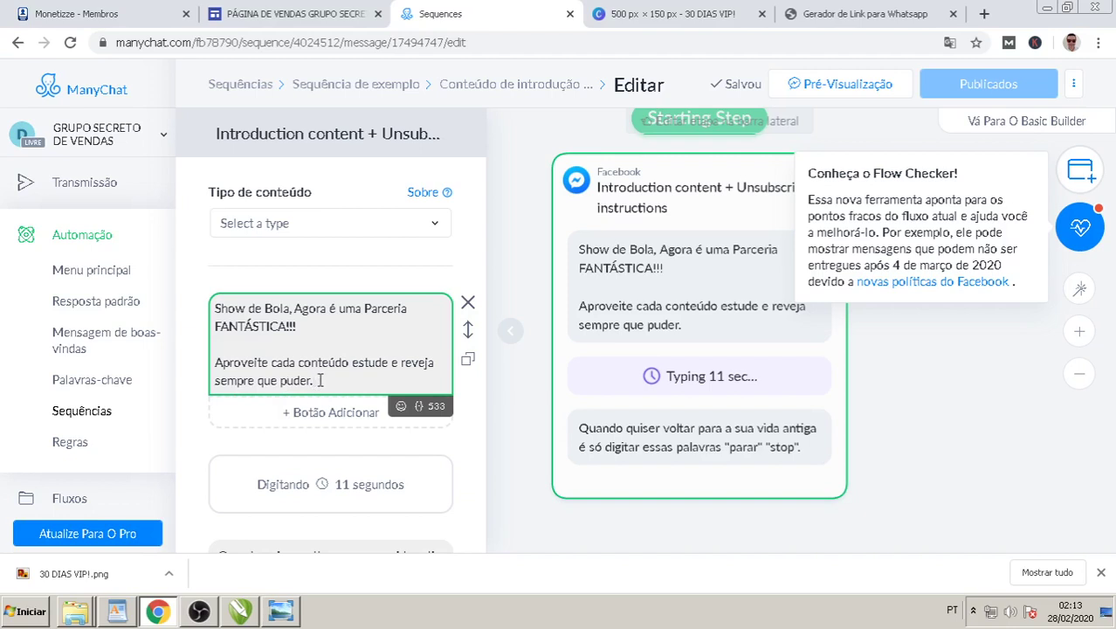
Step: Start a new paragraph 'Ah!!! Fique sempre Ligad', correcting the Ficque typo
key(Return)
key(Return)
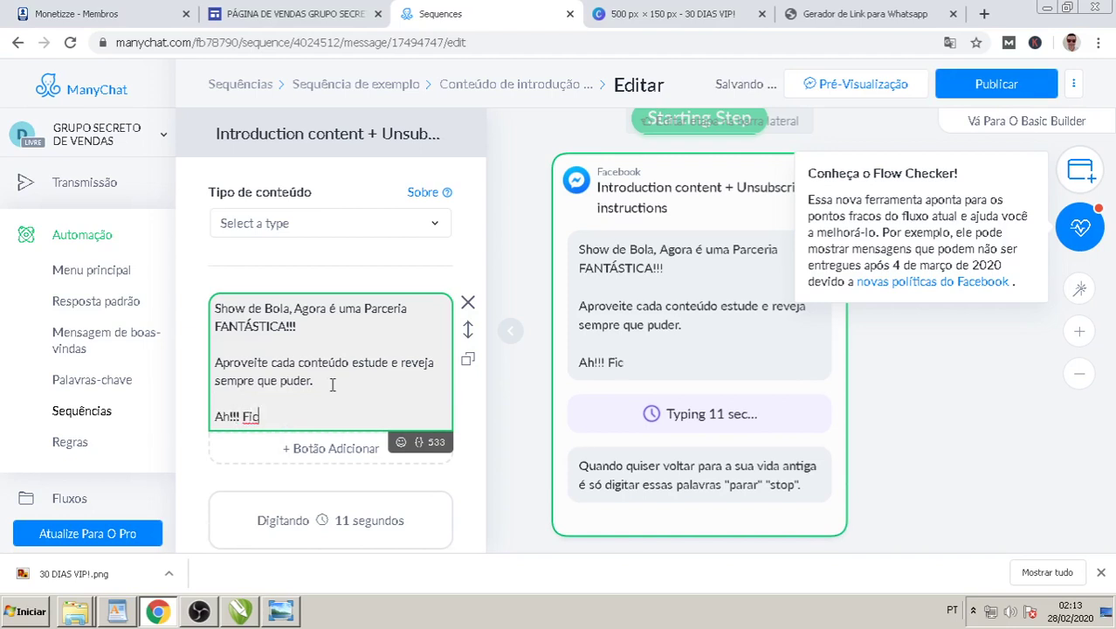
text(Ah!!! Ficque sempre Li)
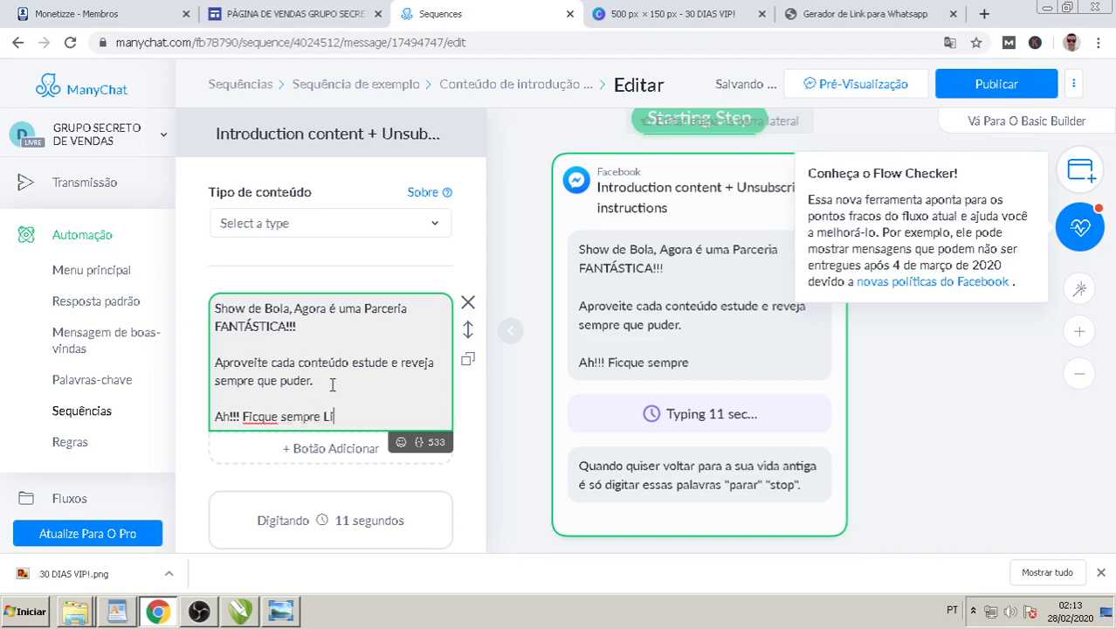
text(gad)
key(Left)
key(Left)
key(Left)
key(Left)
key(Left)
key(Left)
key(Left)
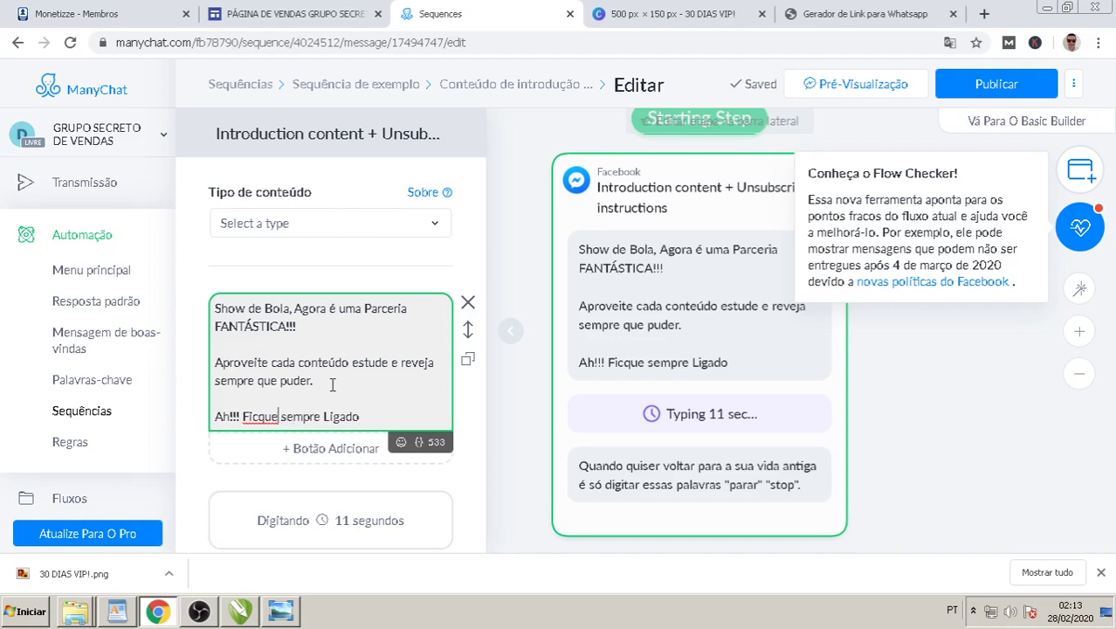
key(BackSpace)
key(Right)
key(Right)
key(Right)
key(Right)
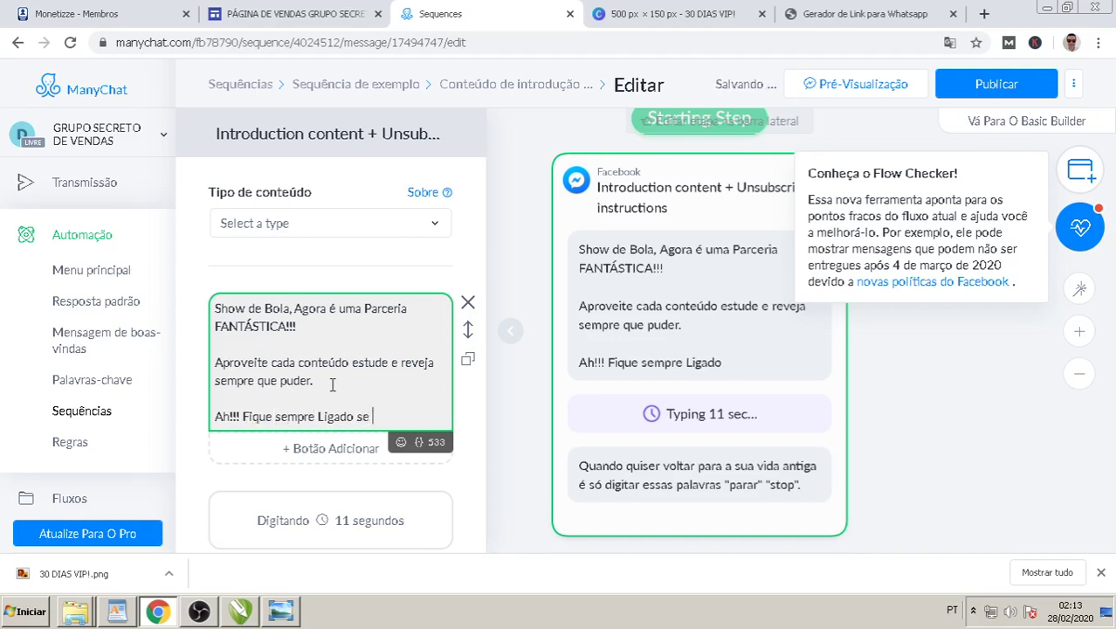
Step: Finish it with 'das 18hs as 23hs ... nossos conteúdo', publish, and return to Sequências
text(puder da)
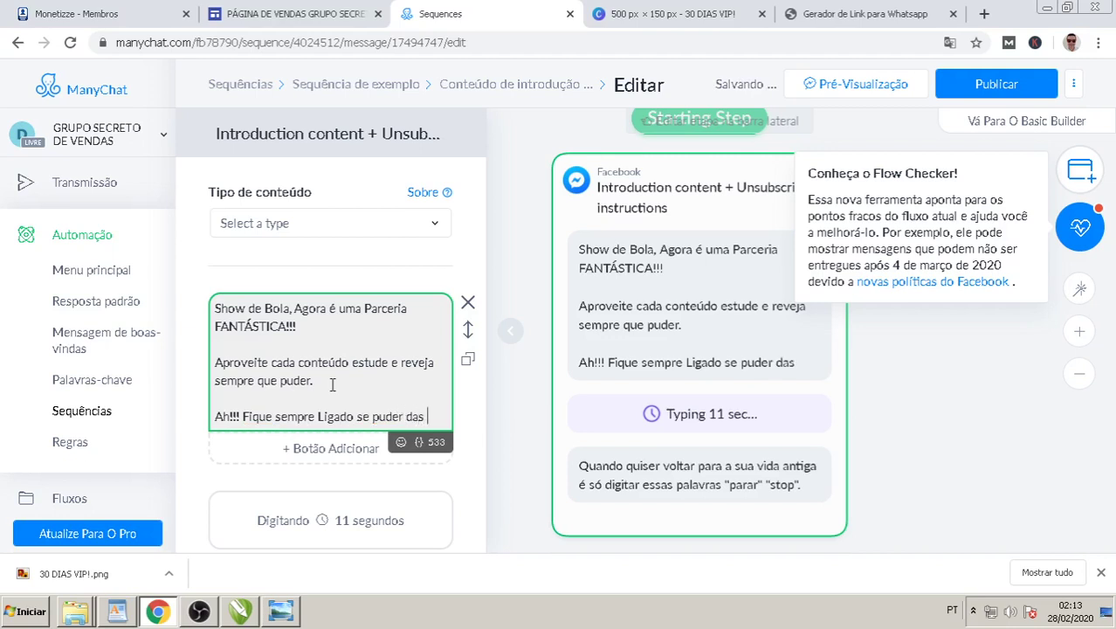
text(s 18h)
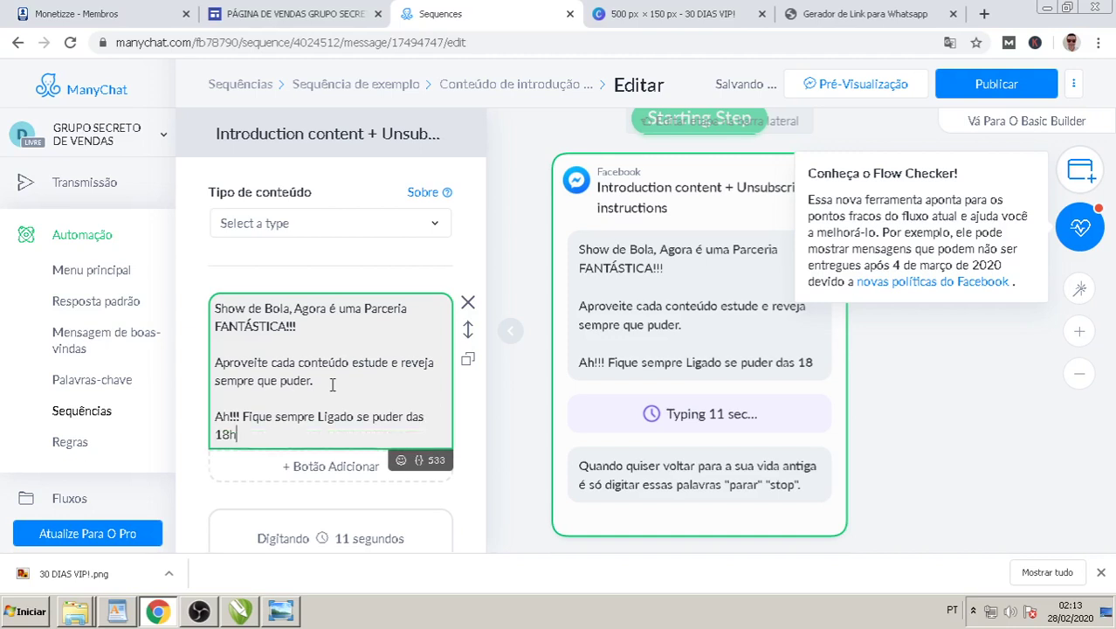
text(s as)
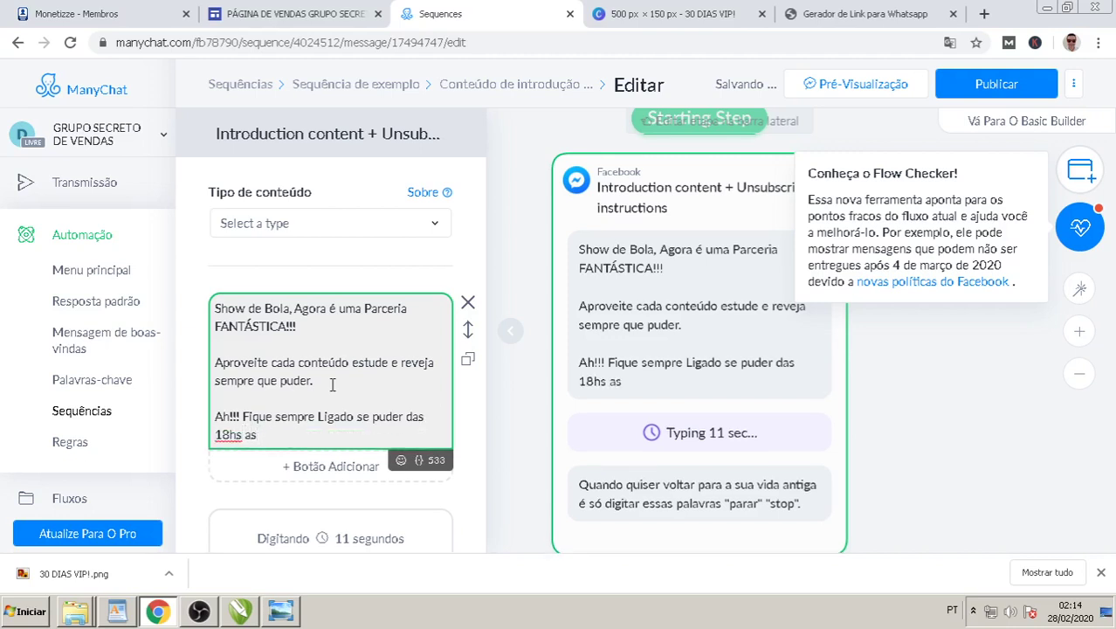
text( 23)
text(hs, g)
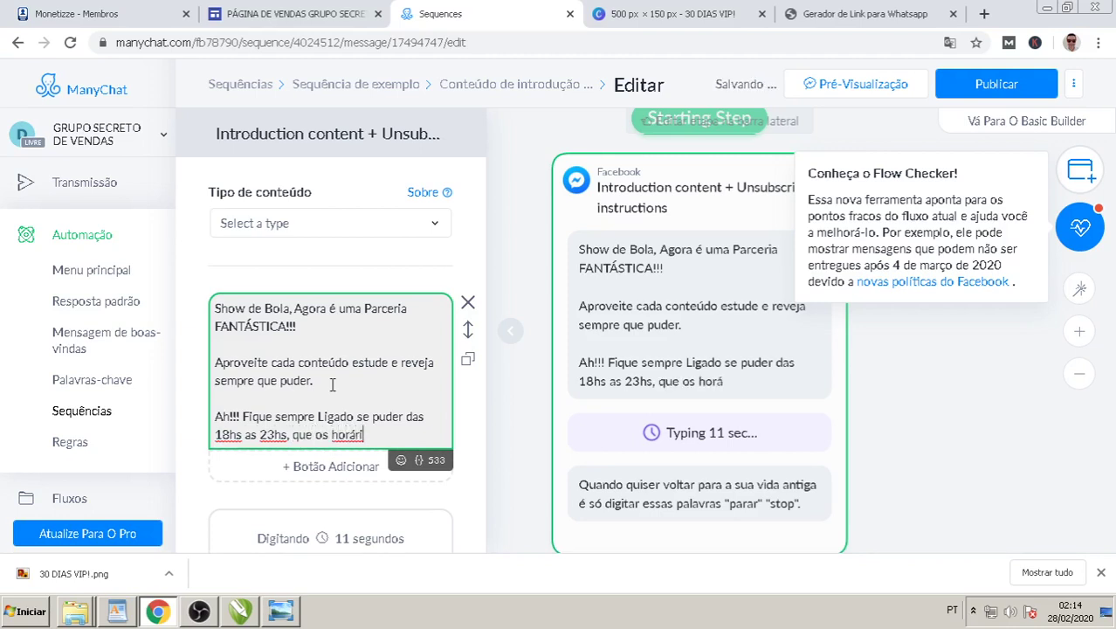
text(os)
text( que a)
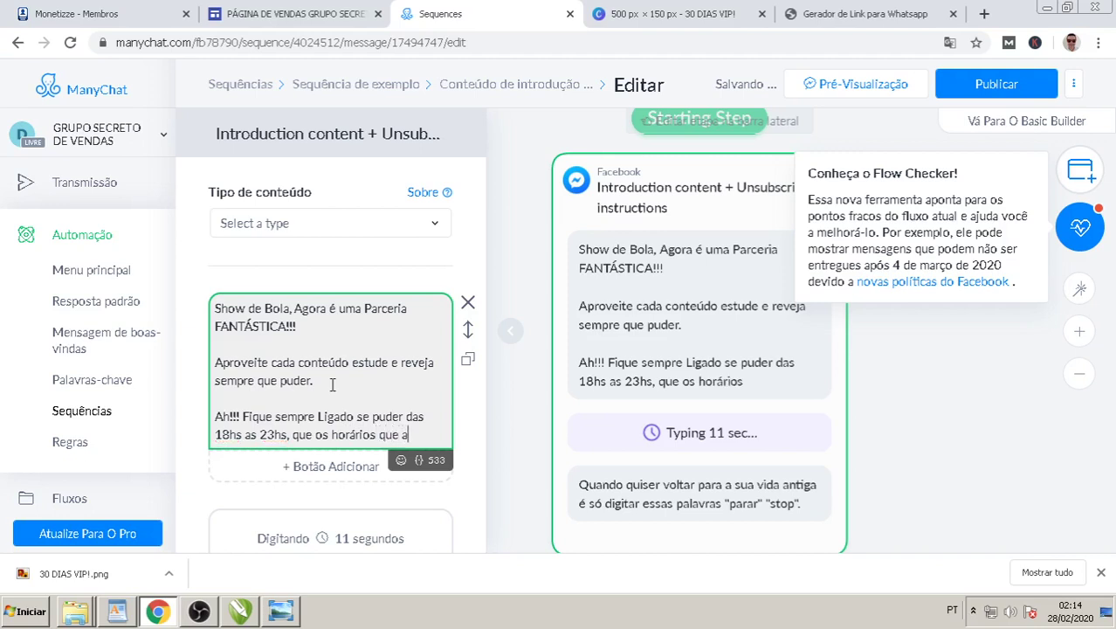
text(mmandam)
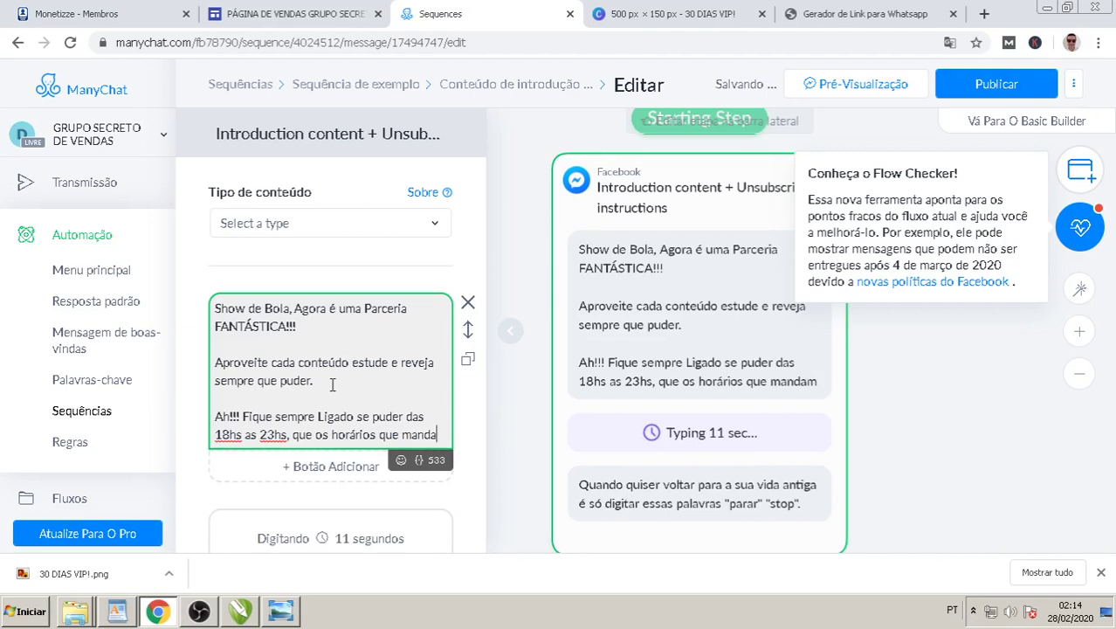
text(mos os no)
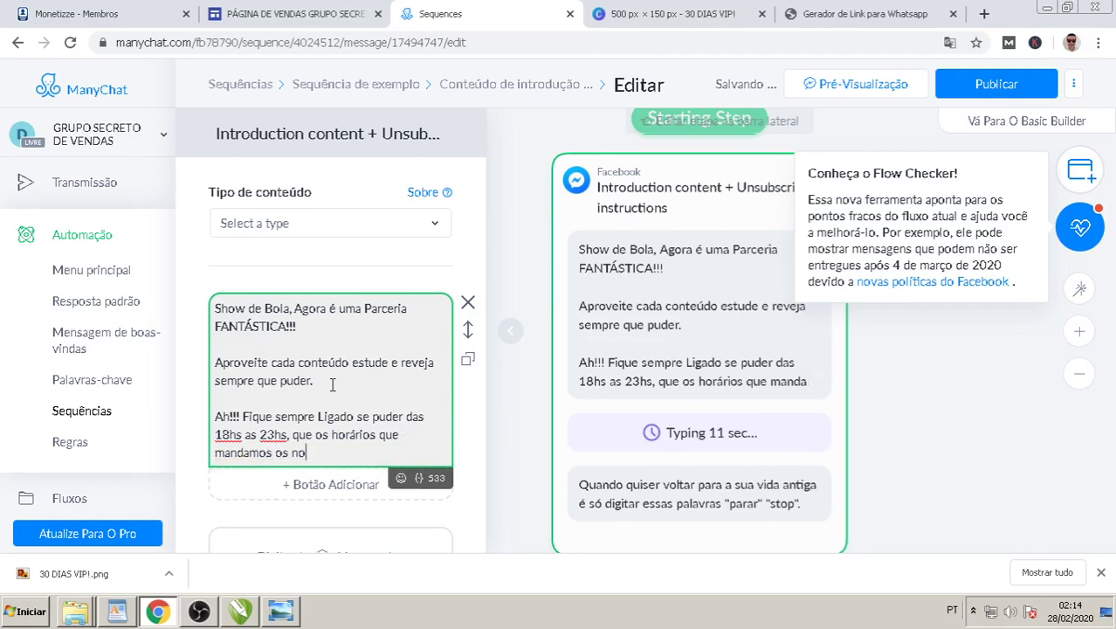
text(ssos co)
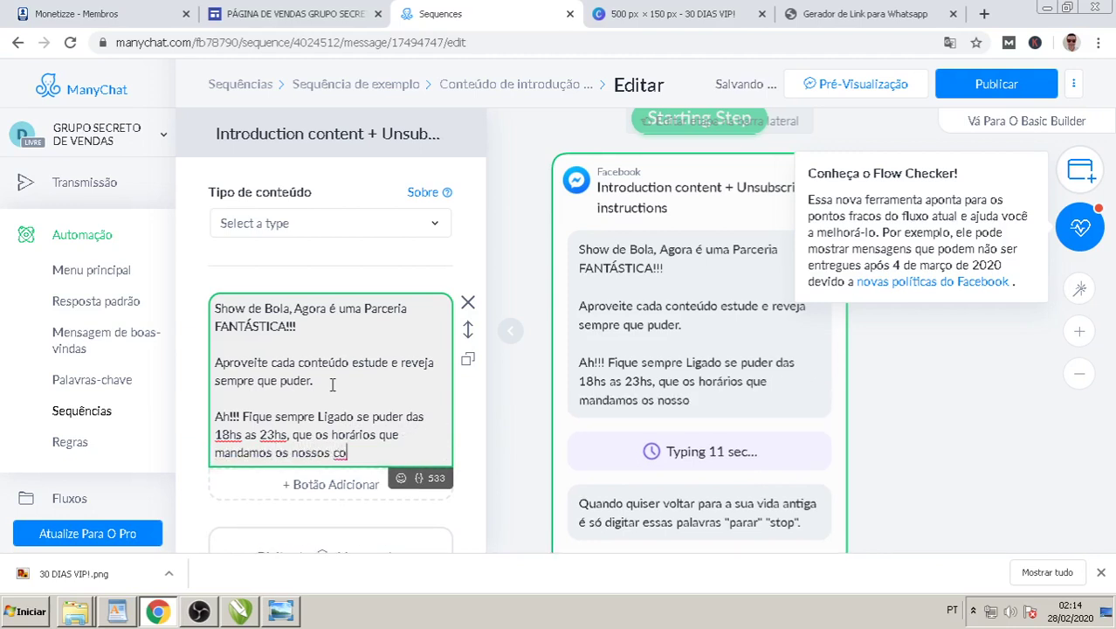
text(nteúdo!!!)
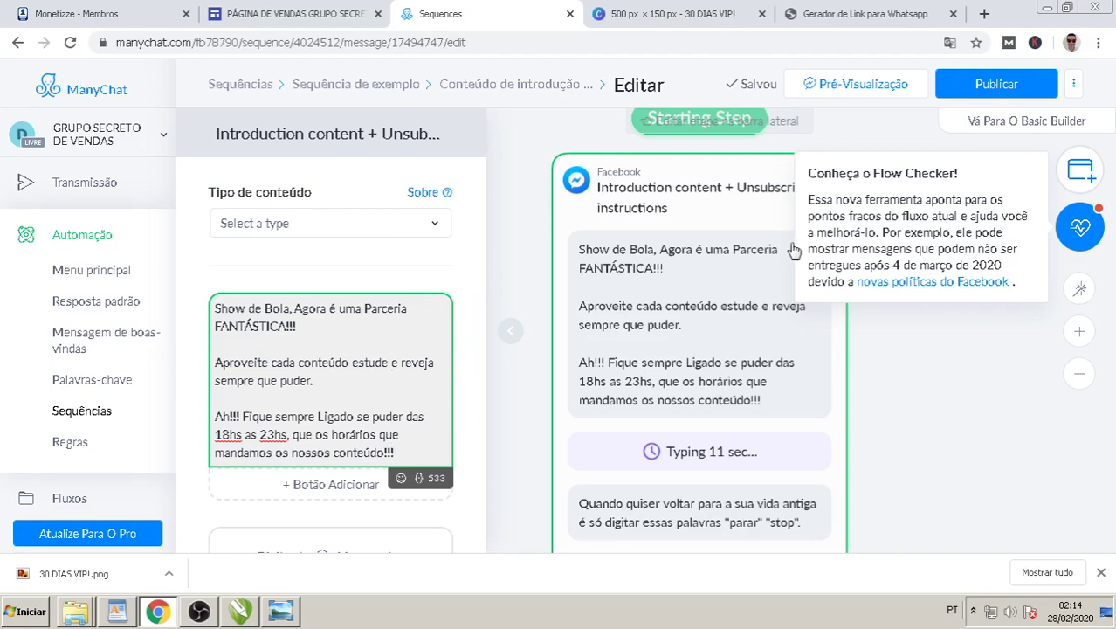
click(994, 85)
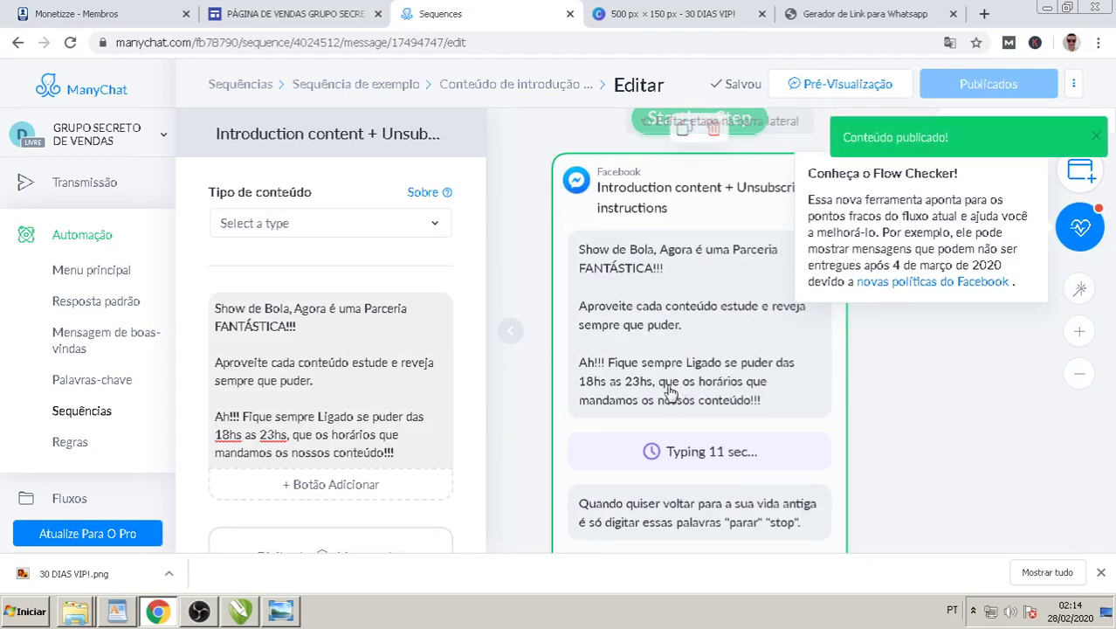
click(96, 409)
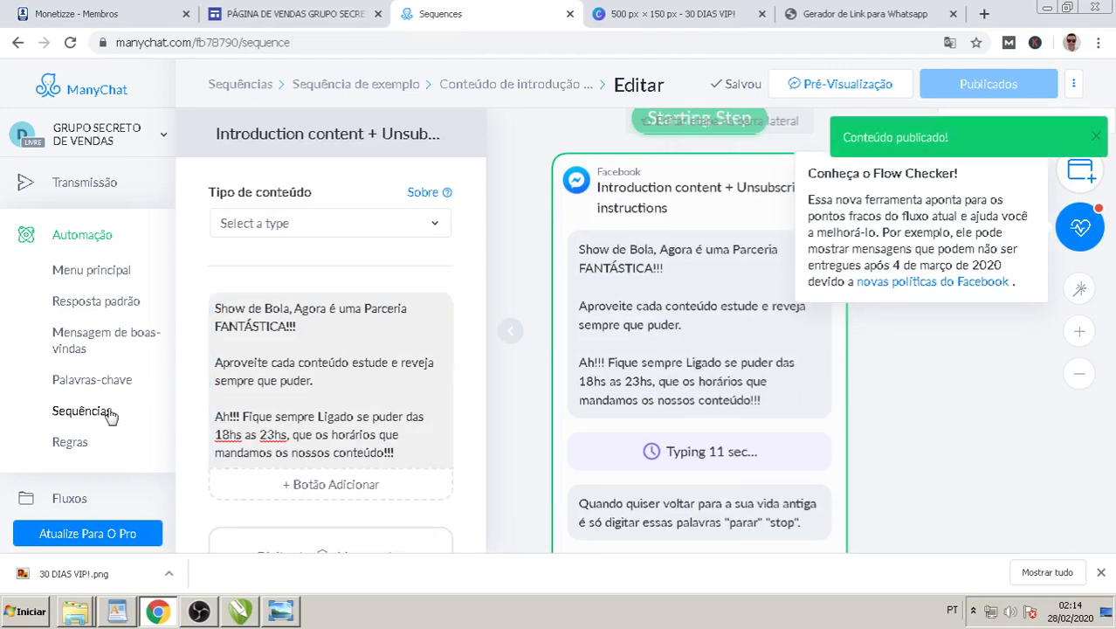
Step: Schedule the first Mensagem educacional for 1 day later, 18:00–23:00, save it, and switch it on
click(319, 203)
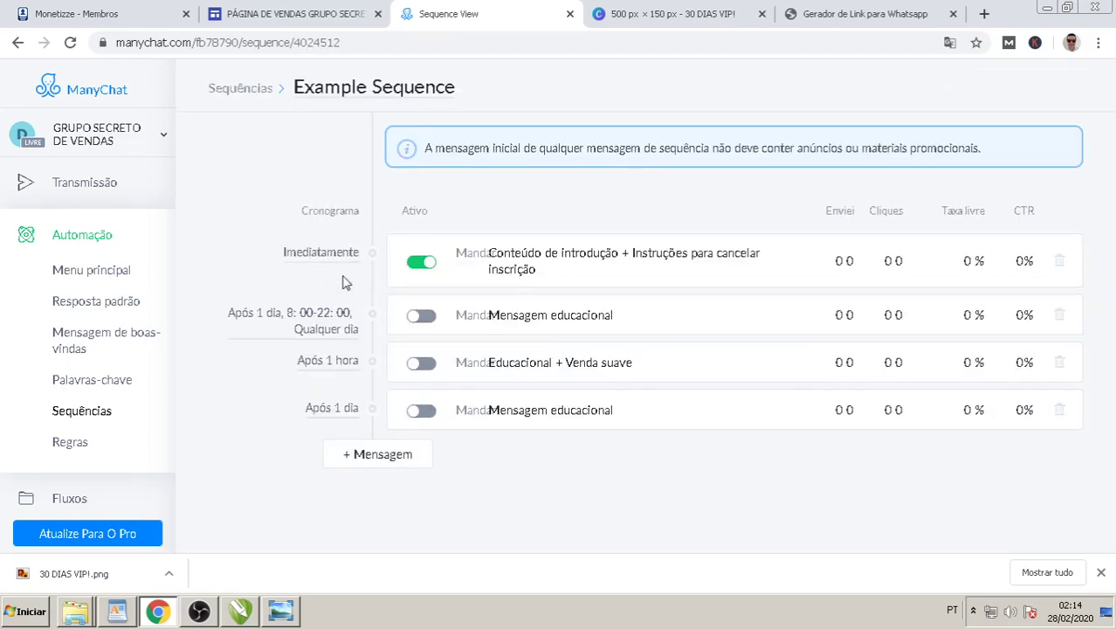
click(334, 321)
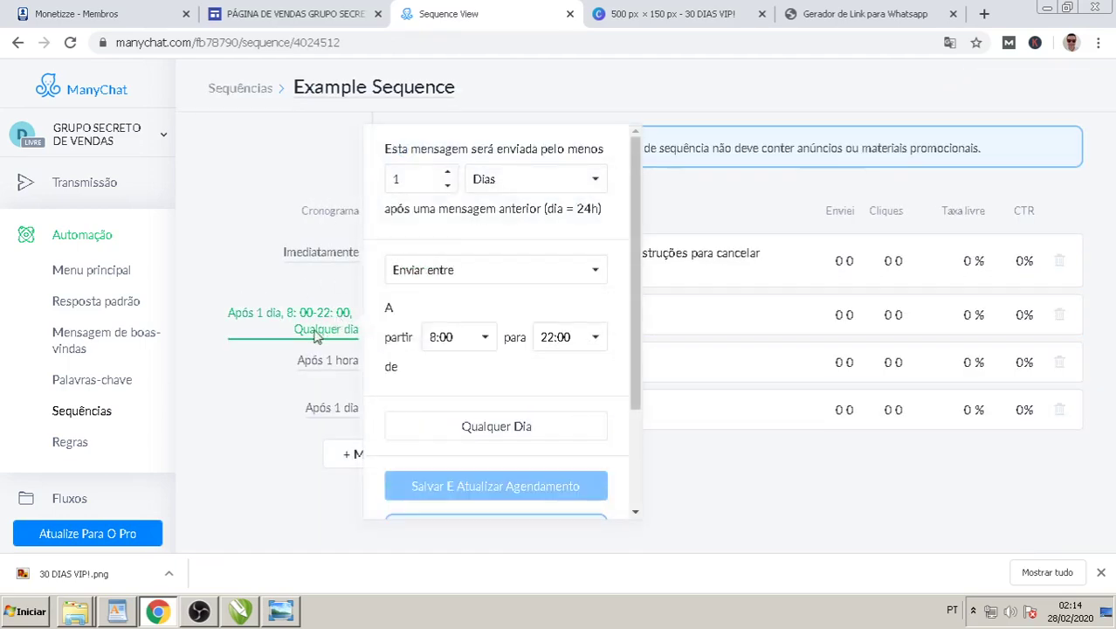
click(491, 339)
scroll(490, 231, down, 2)
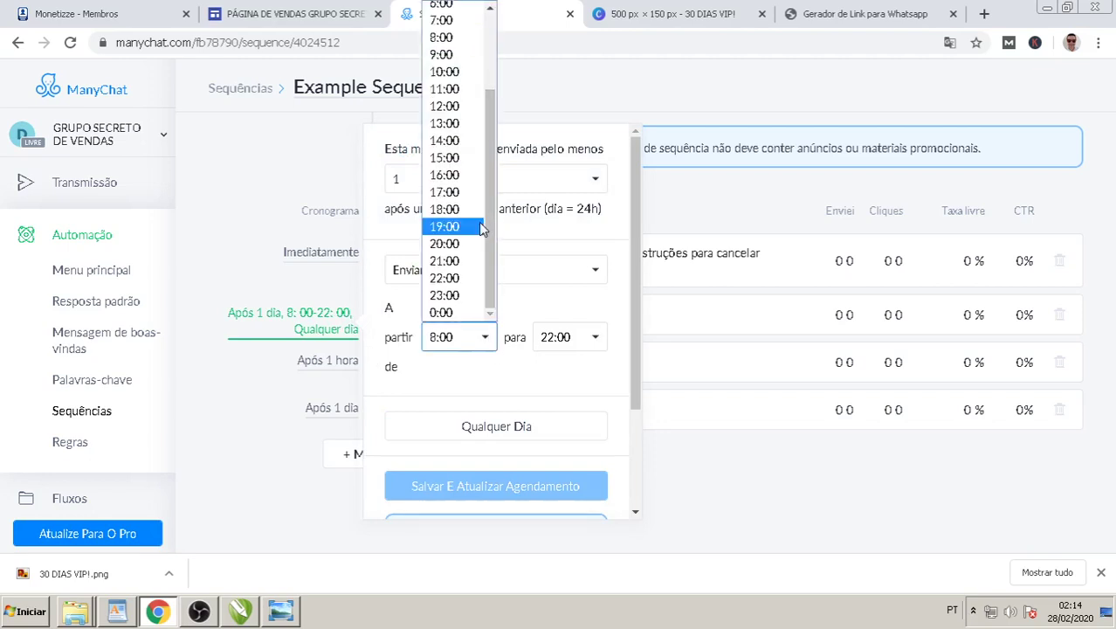
click(453, 206)
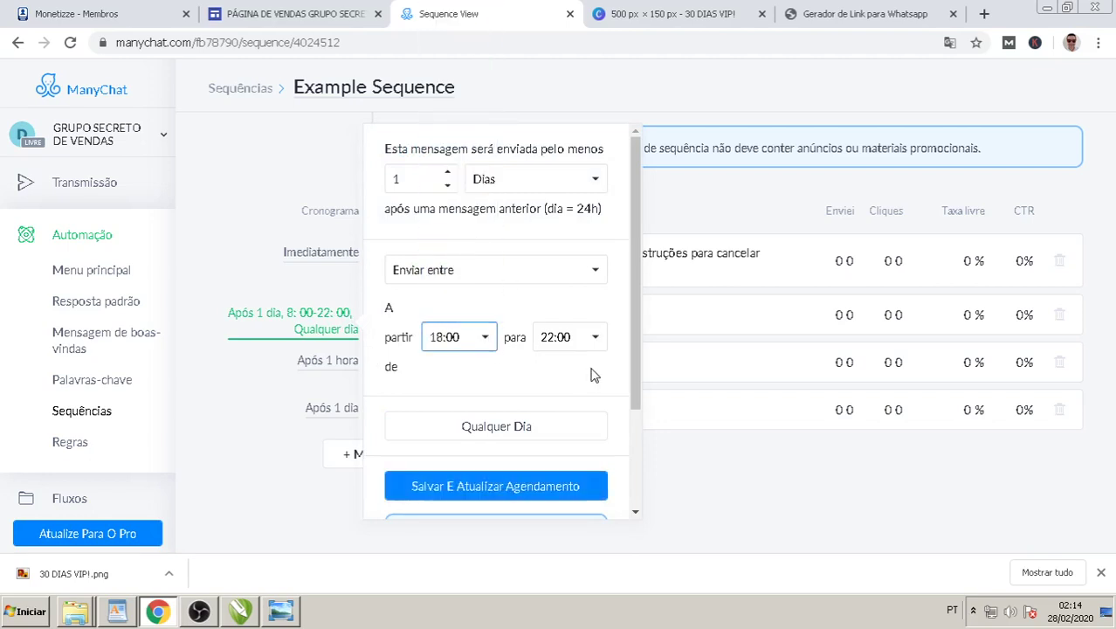
click(597, 341)
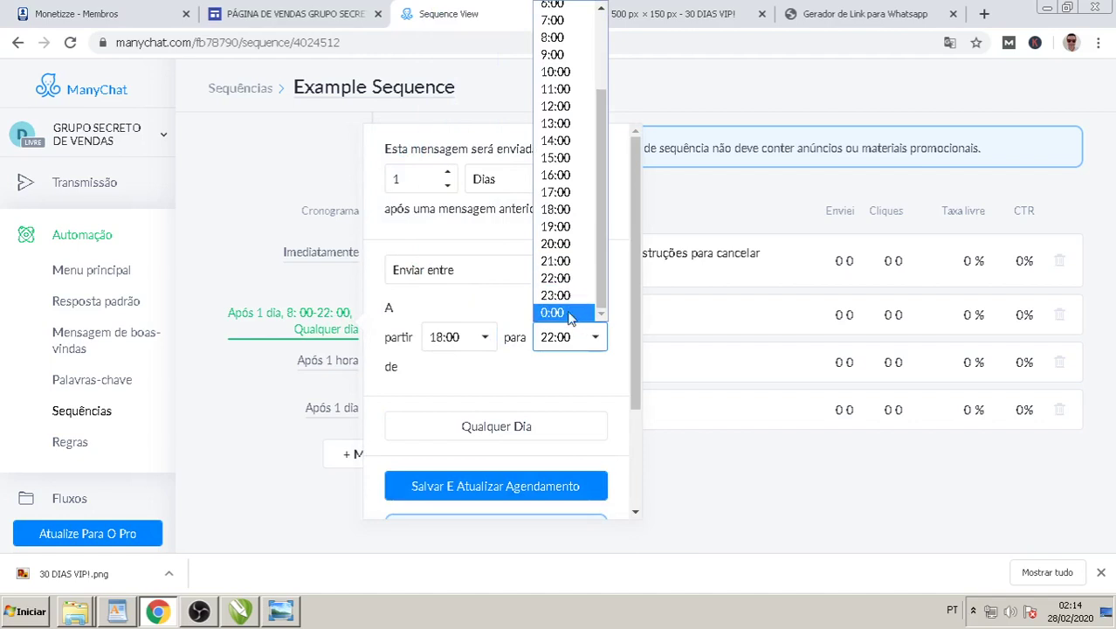
click(573, 296)
click(528, 484)
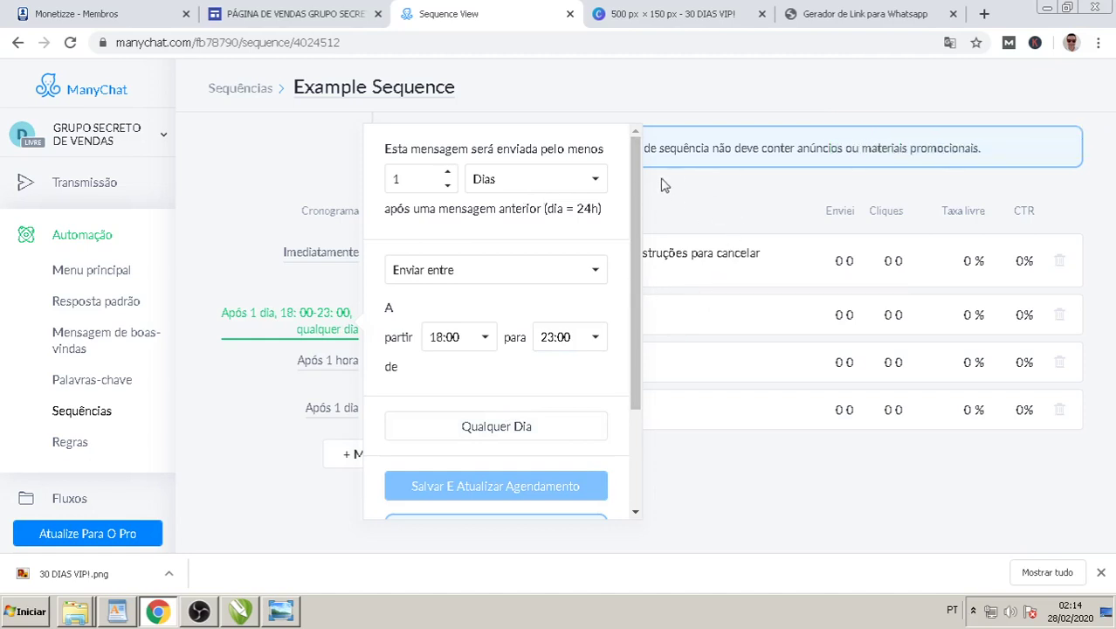
click(721, 214)
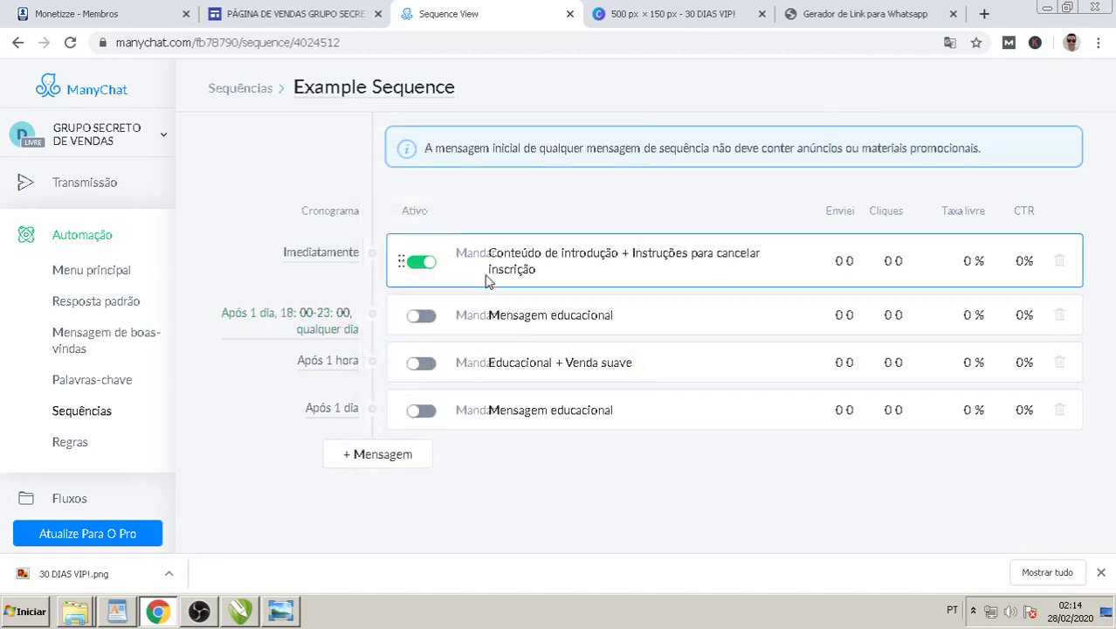
click(423, 316)
Step: Set the Educacional + Venda suave message's delay to 2 Dias
click(325, 373)
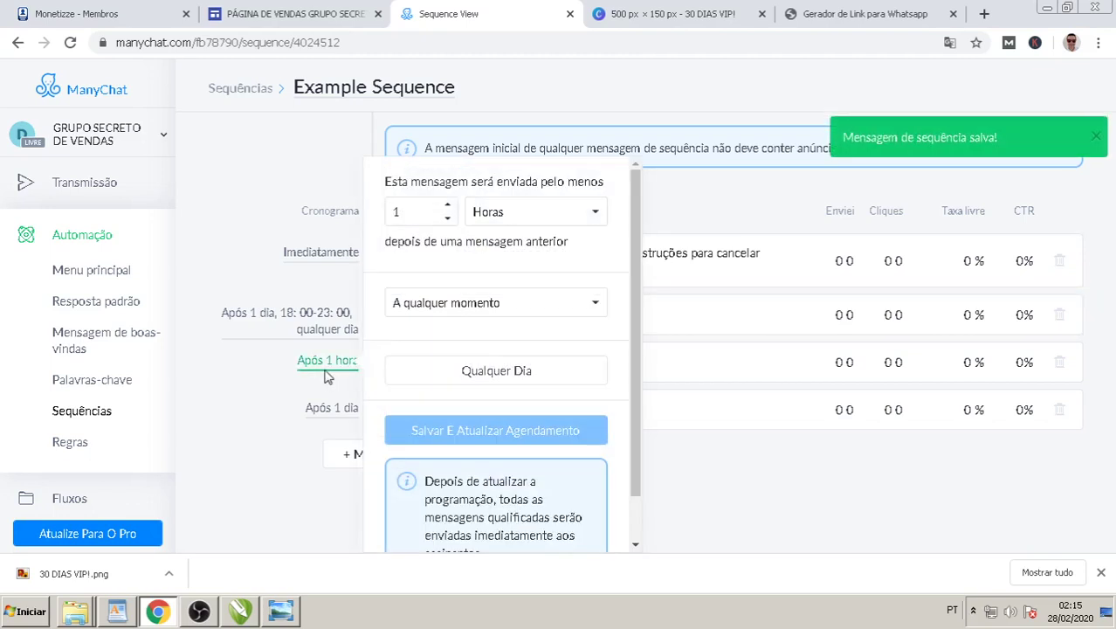
click(276, 383)
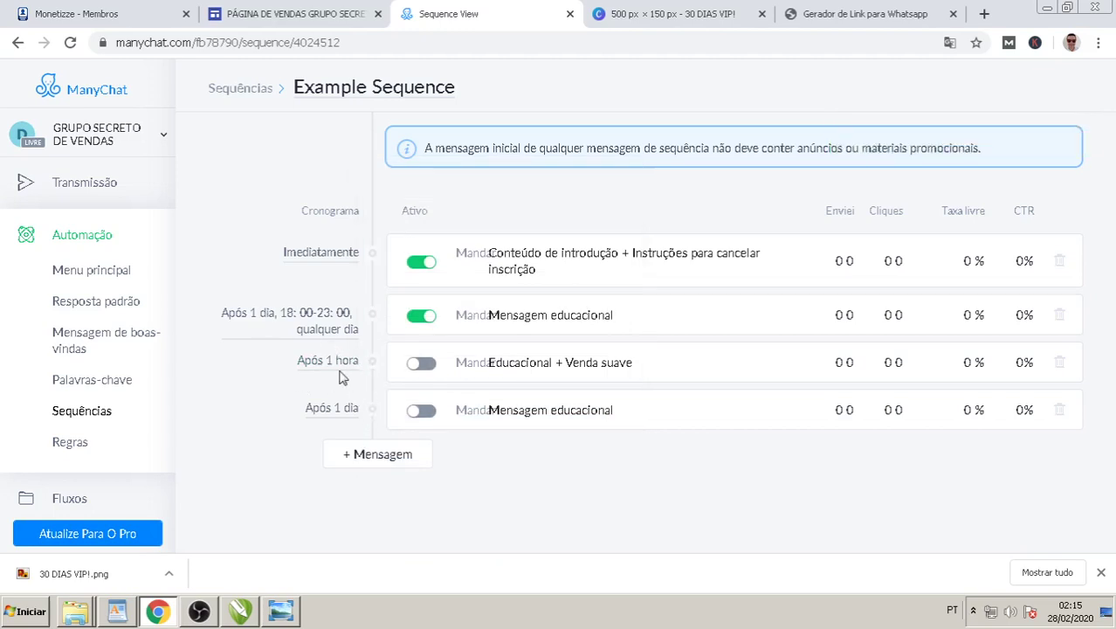
click(330, 369)
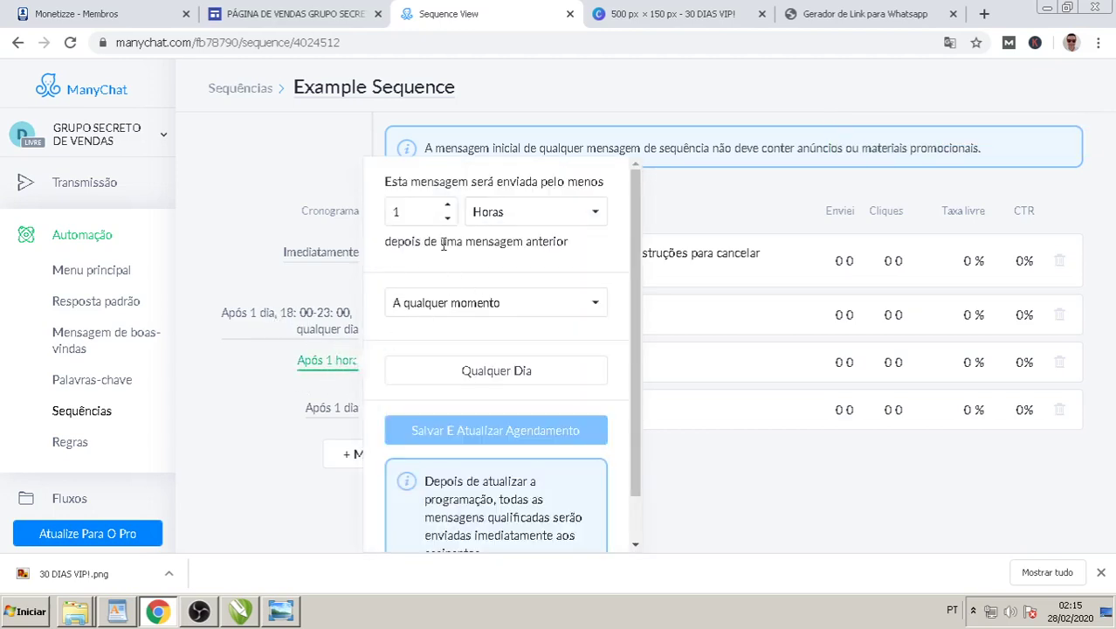
click(447, 207)
click(485, 212)
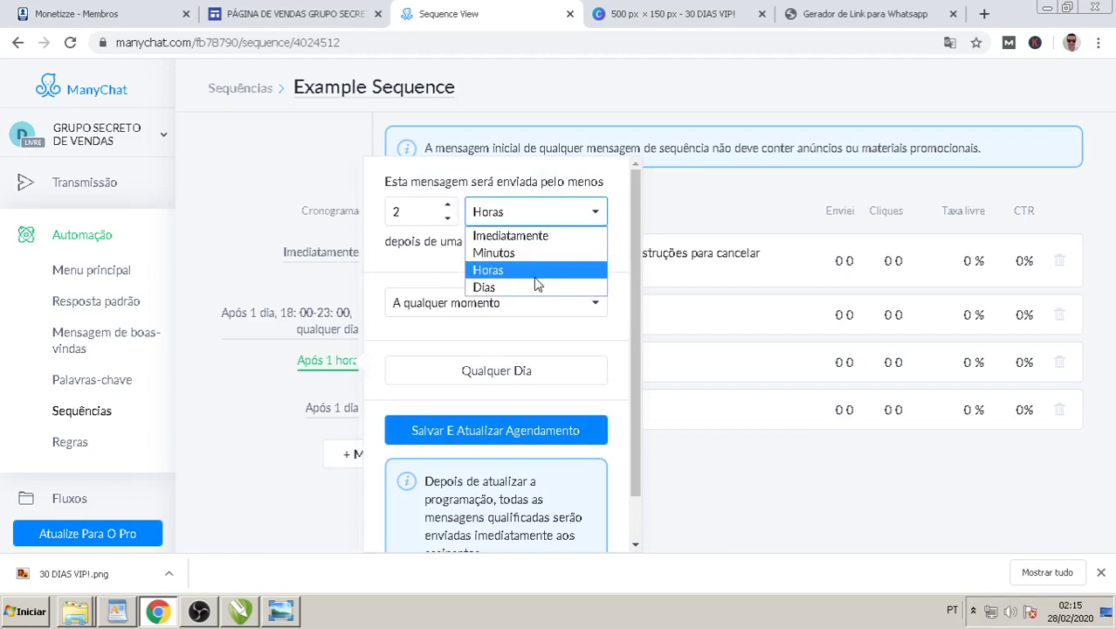
click(484, 287)
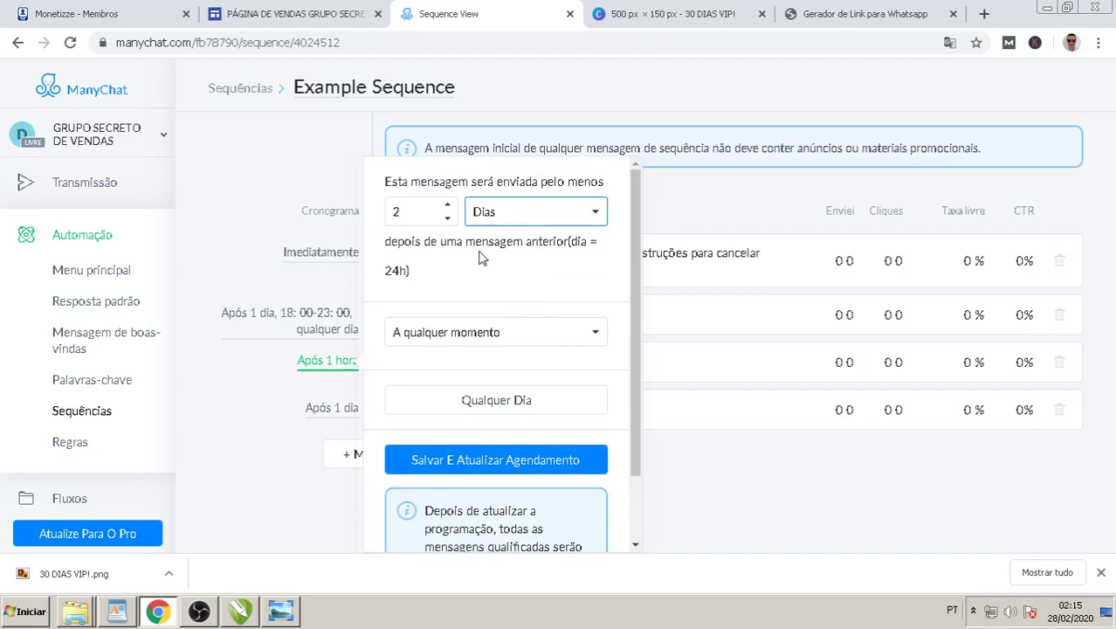
Step: Restrict its sending to 18:00–23:00 and save the schedule
click(536, 335)
click(495, 374)
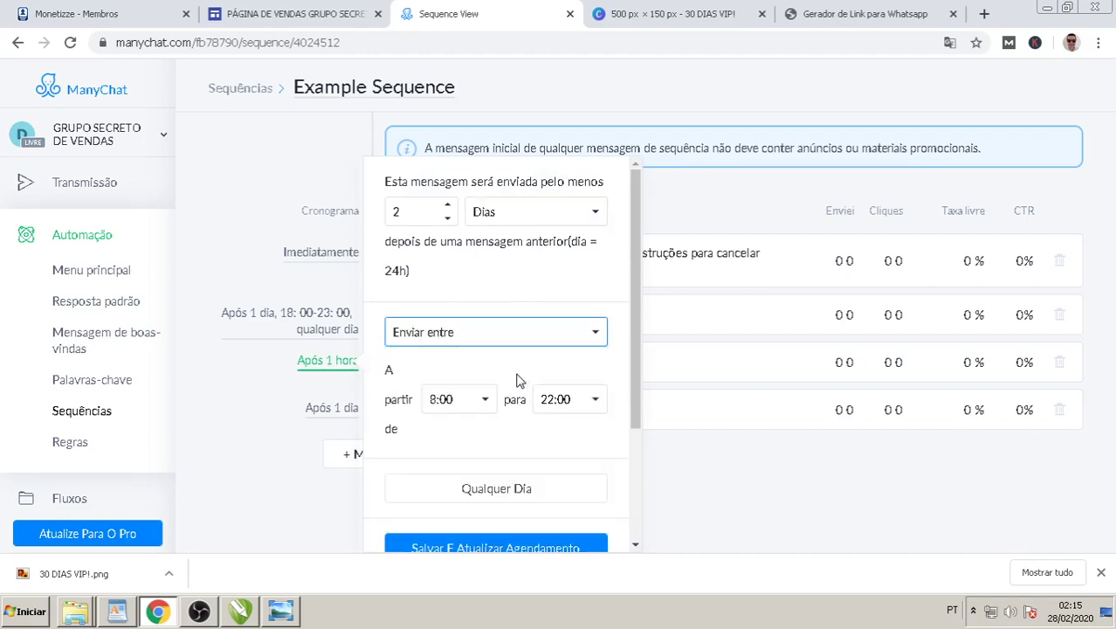
click(483, 406)
scroll(465, 325, down, 2)
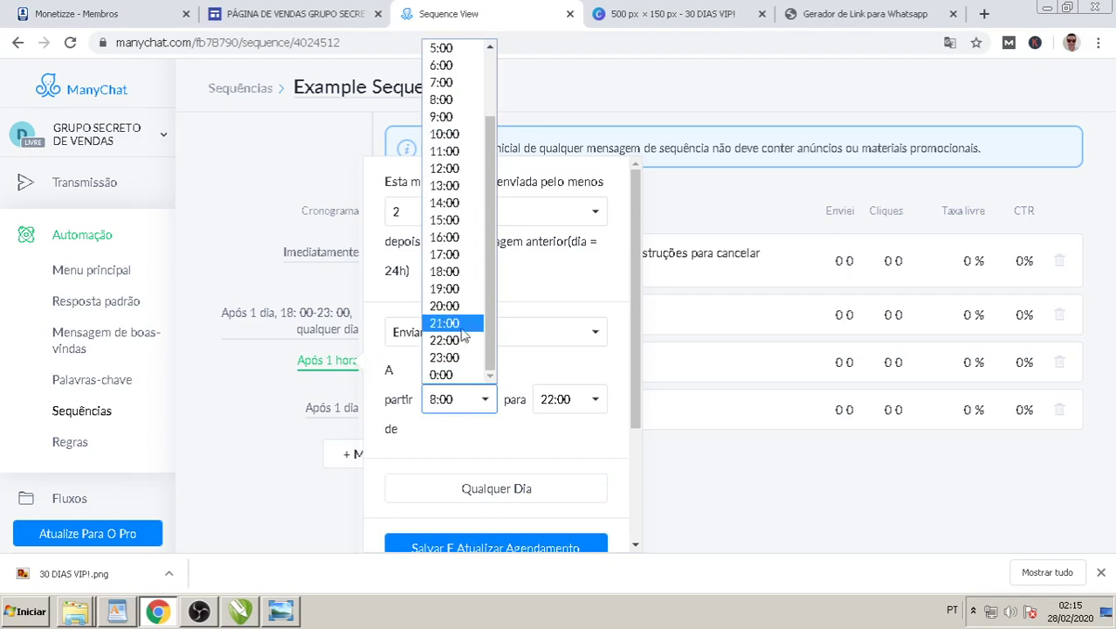
click(453, 291)
click(594, 400)
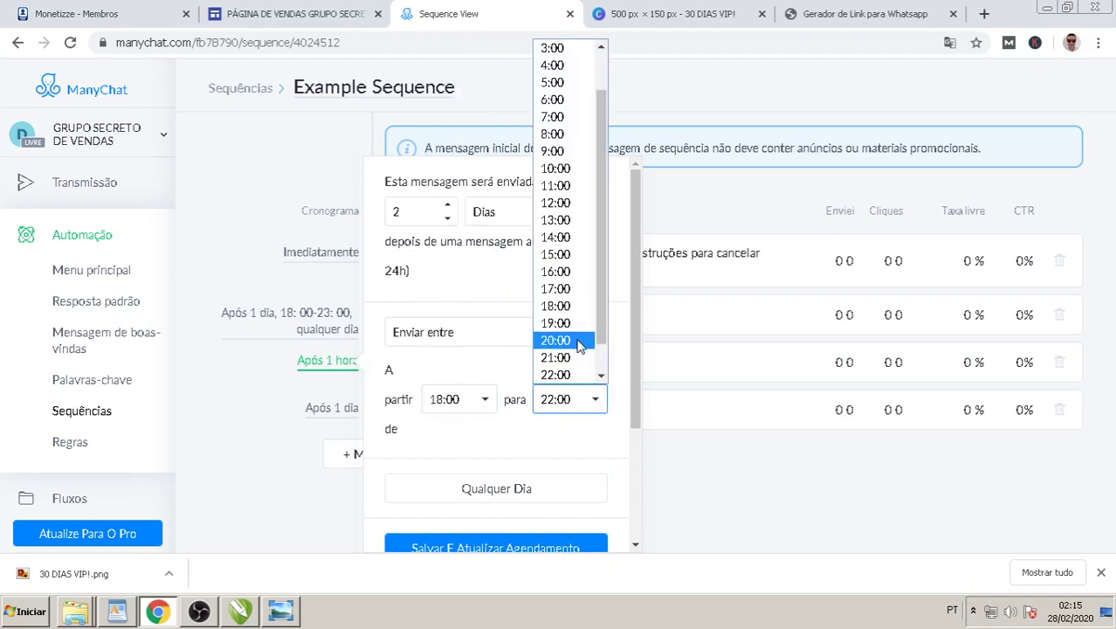
scroll(575, 367, down, 1)
click(573, 366)
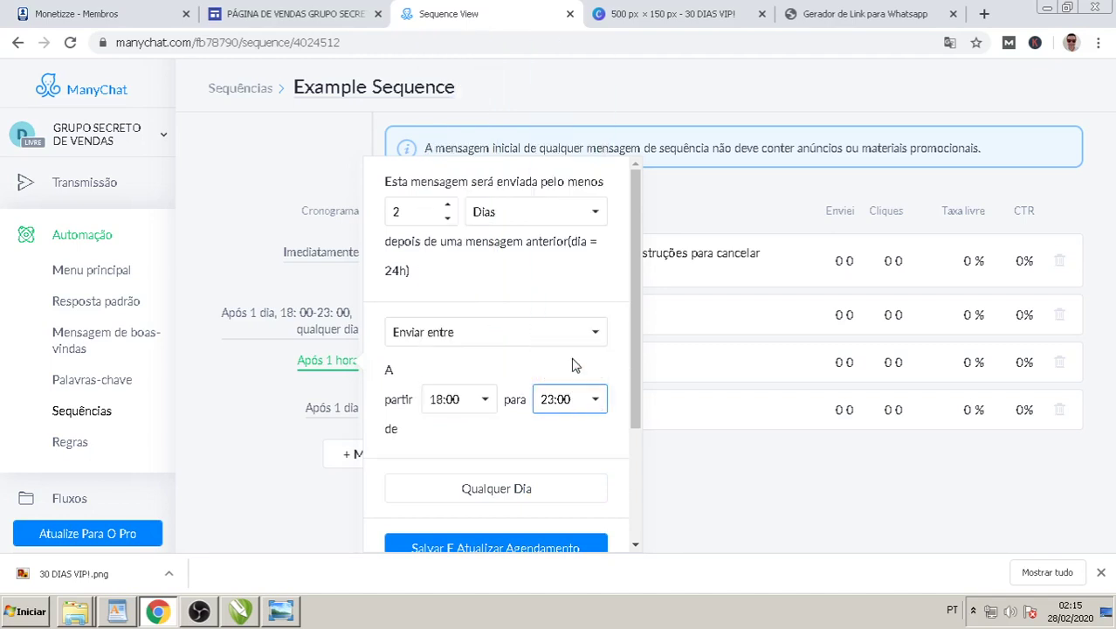
scroll(582, 431, down, 1)
click(476, 471)
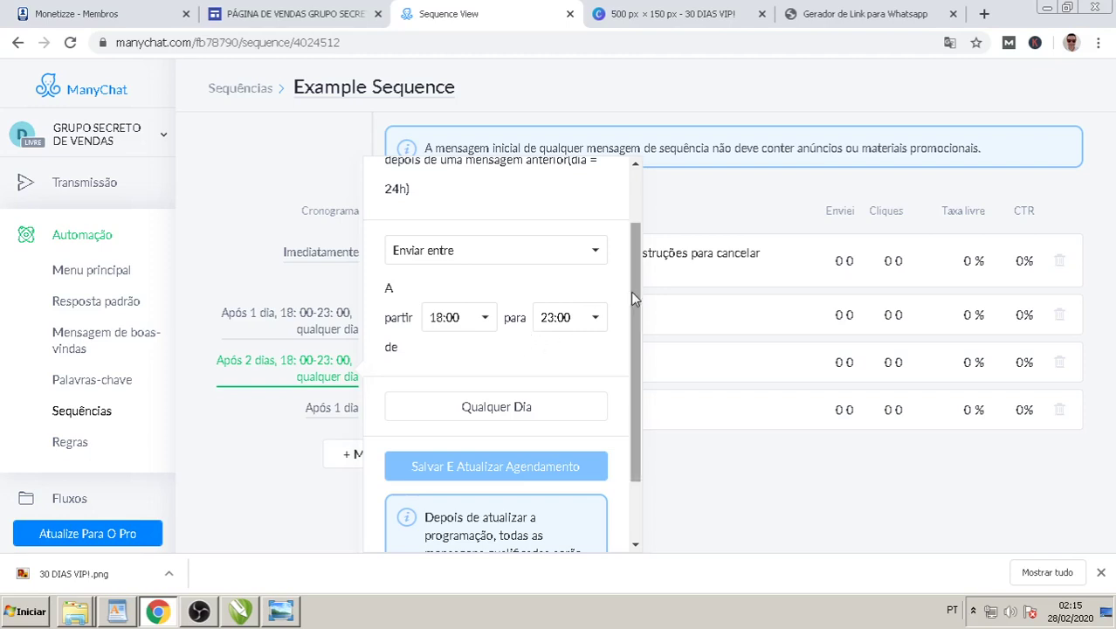
click(660, 496)
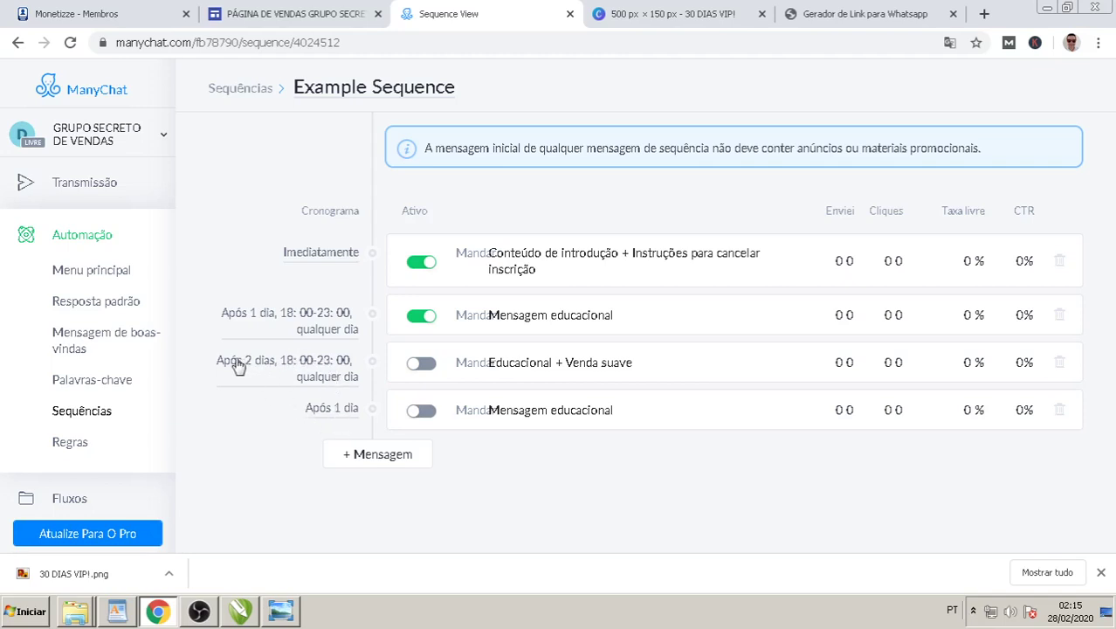
Step: Set the second Mensagem educacional's delay to 3 Dias
click(340, 418)
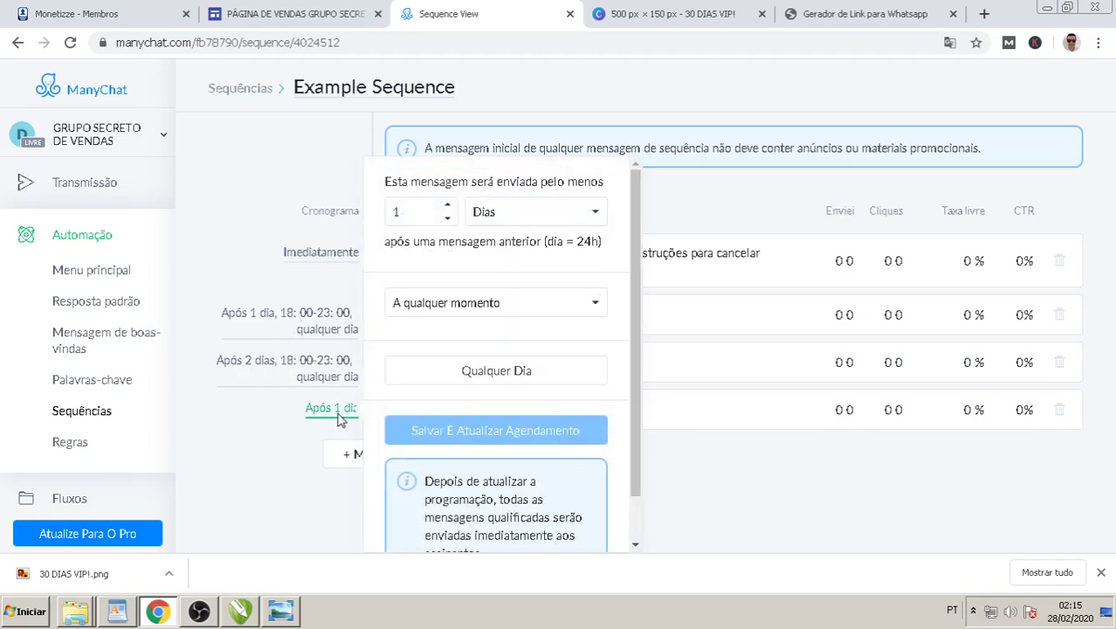
double_click(447, 206)
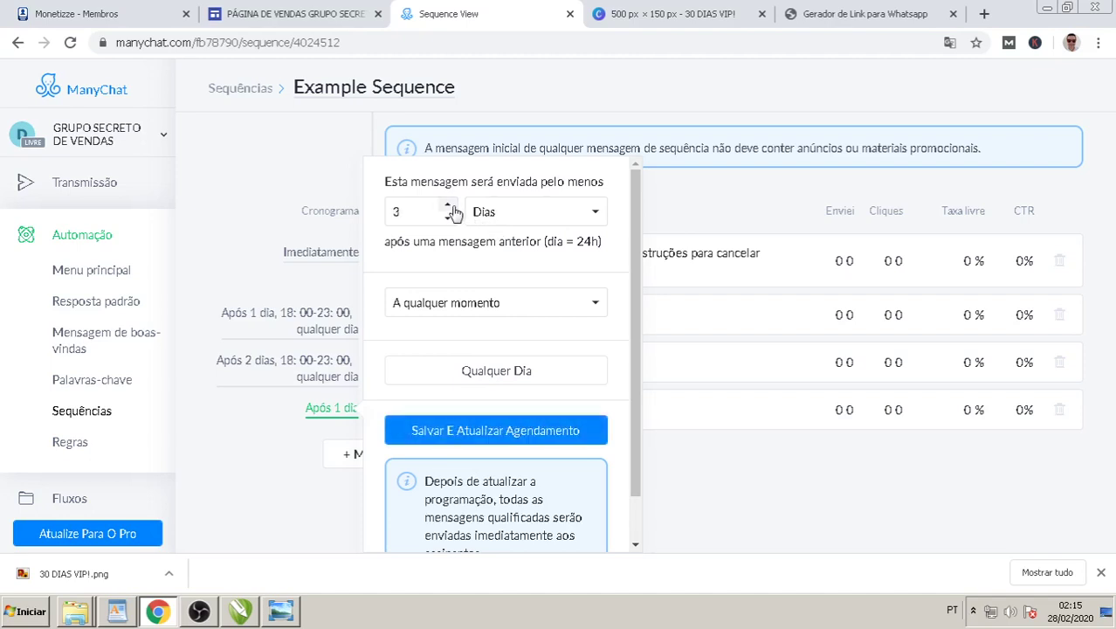
click(592, 216)
click(594, 215)
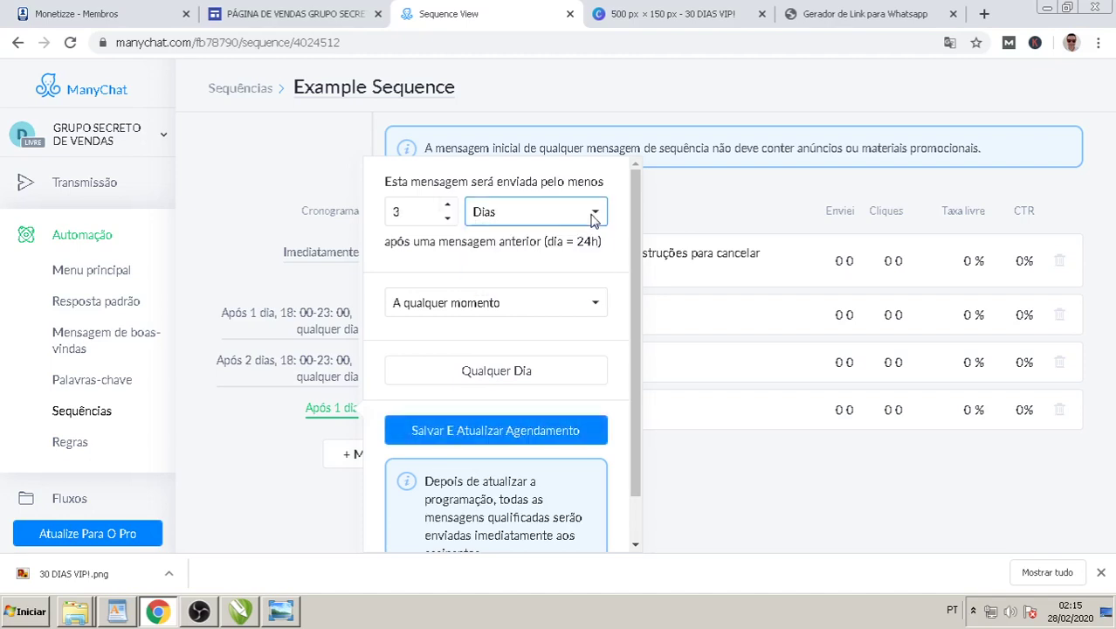
Step: Limit its sending window to 18:00–23:00 and save the schedule
click(529, 306)
click(485, 342)
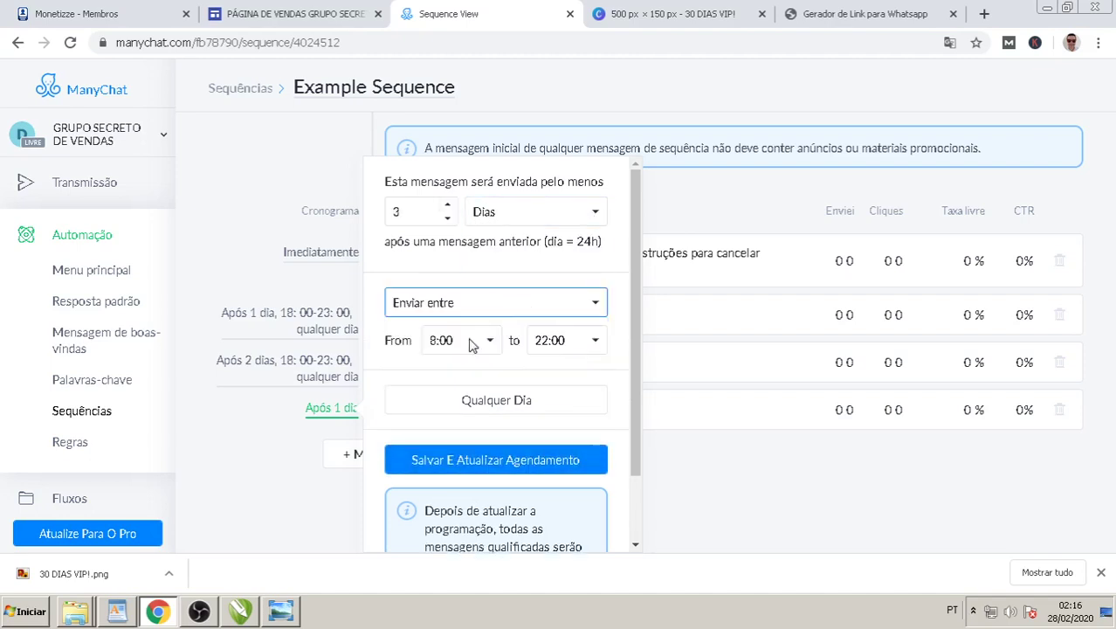
click(472, 377)
scroll(463, 348, down, 2)
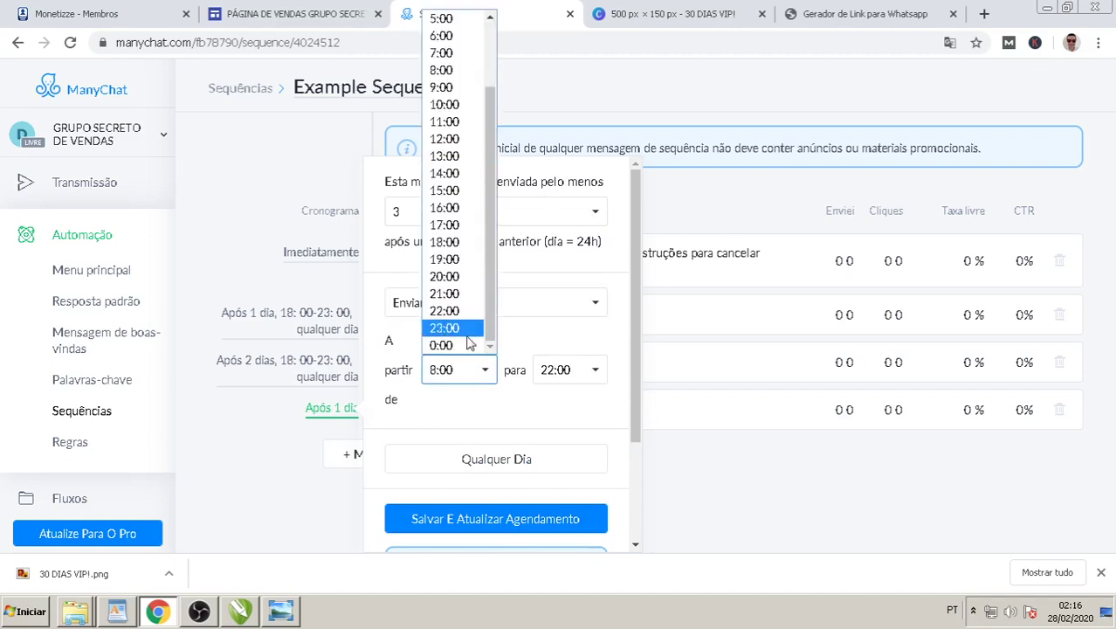
click(472, 242)
click(600, 369)
scroll(593, 344, down, 1)
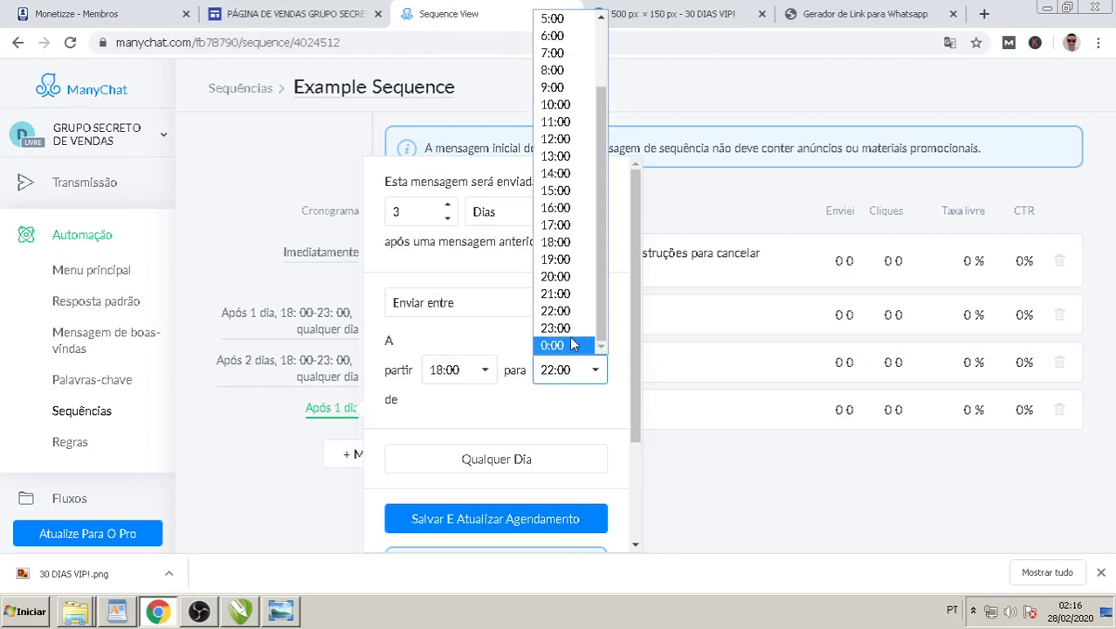
click(567, 329)
click(570, 520)
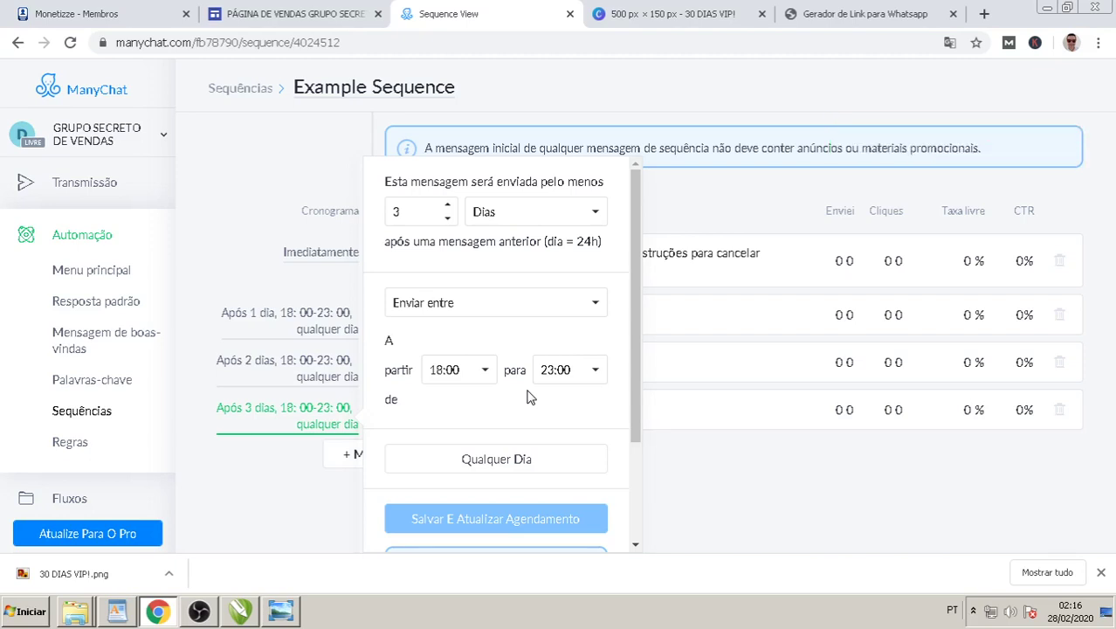
click(648, 465)
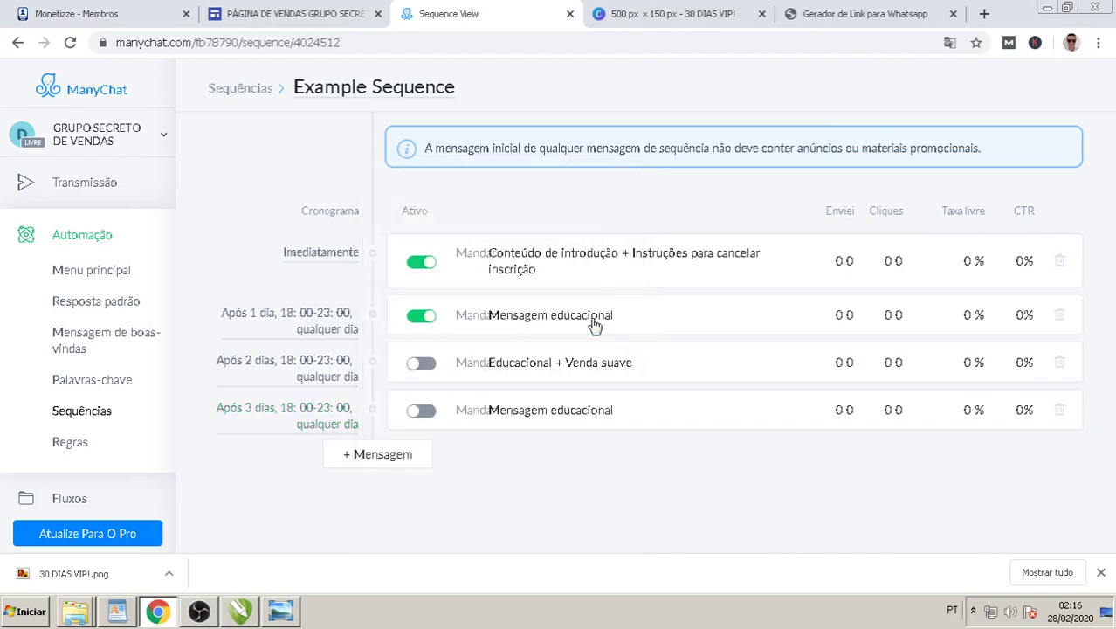
Step: Add five new blank messages to the Example Sequence
click(361, 455)
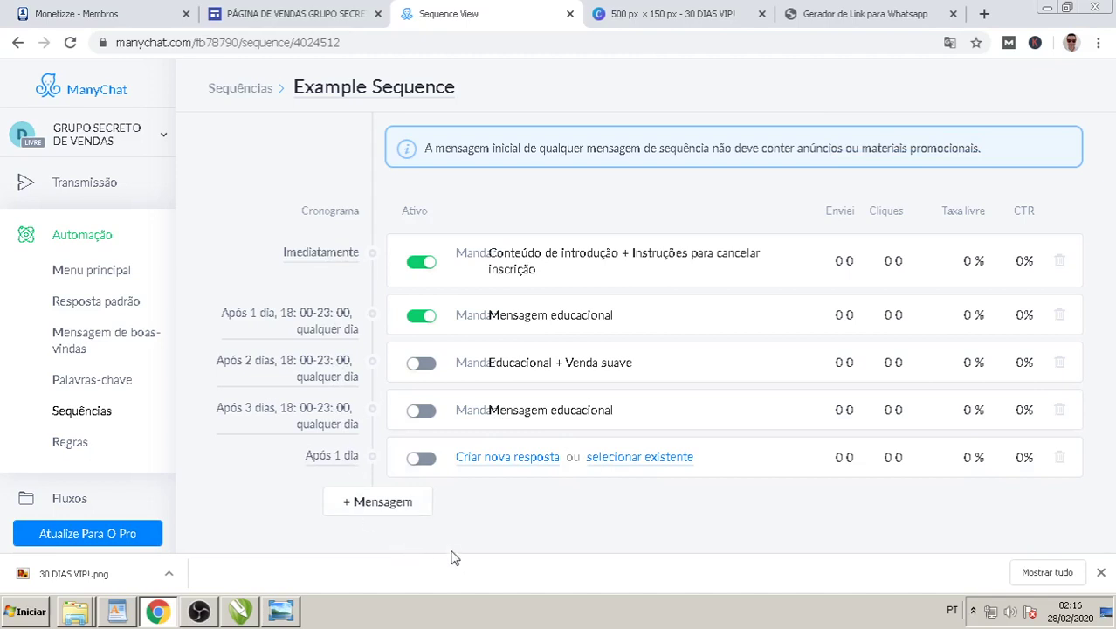
click(395, 510)
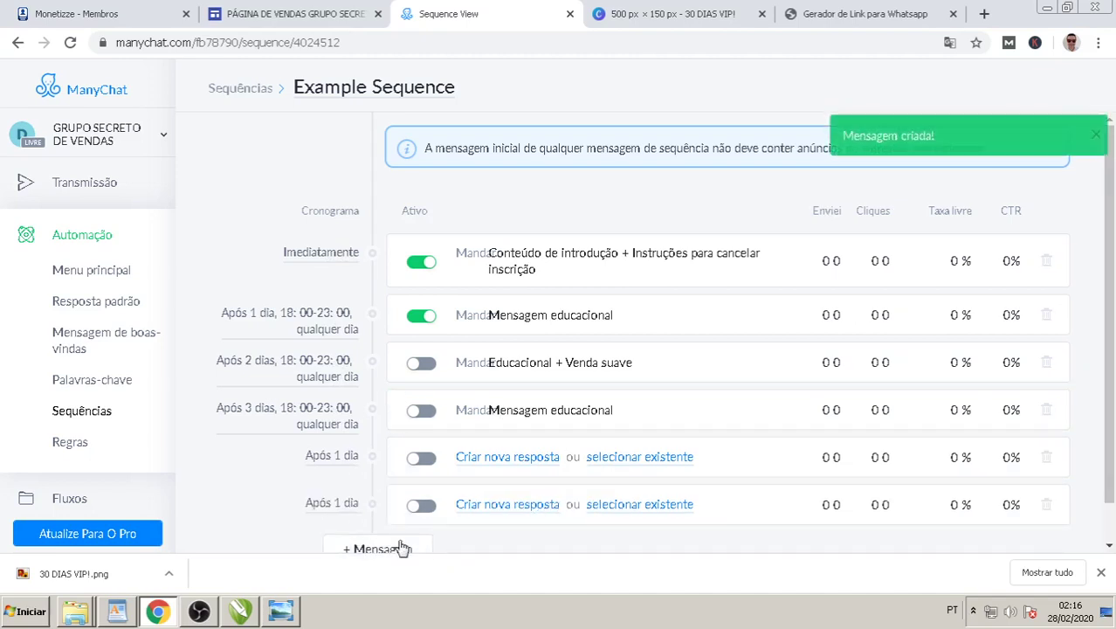
scroll(402, 542, down, 1)
click(380, 511)
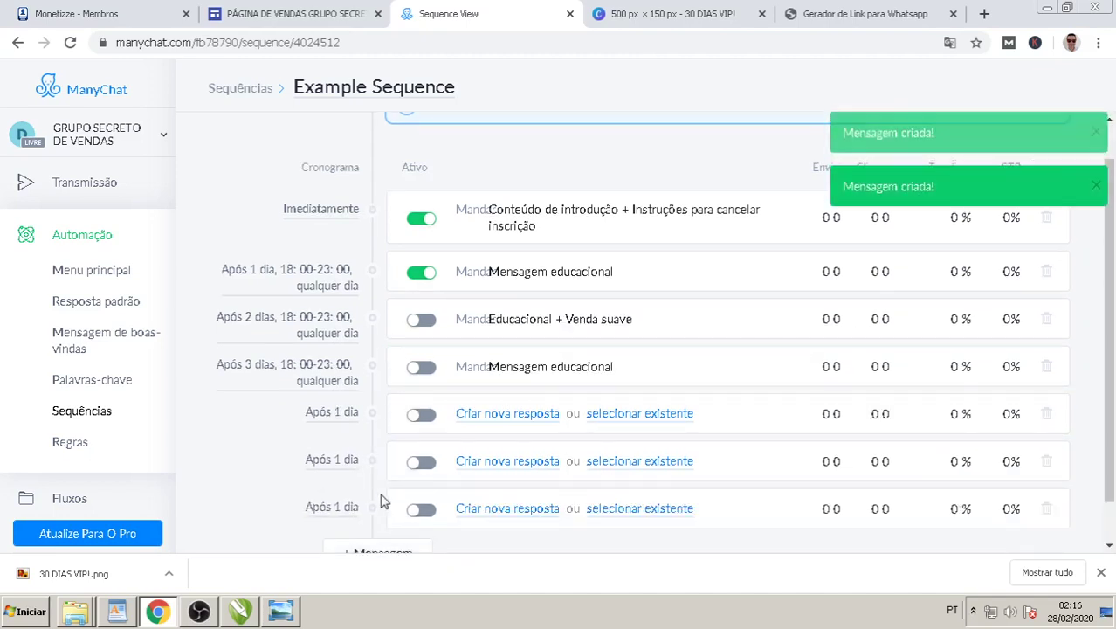
scroll(379, 489, down, 1)
click(379, 509)
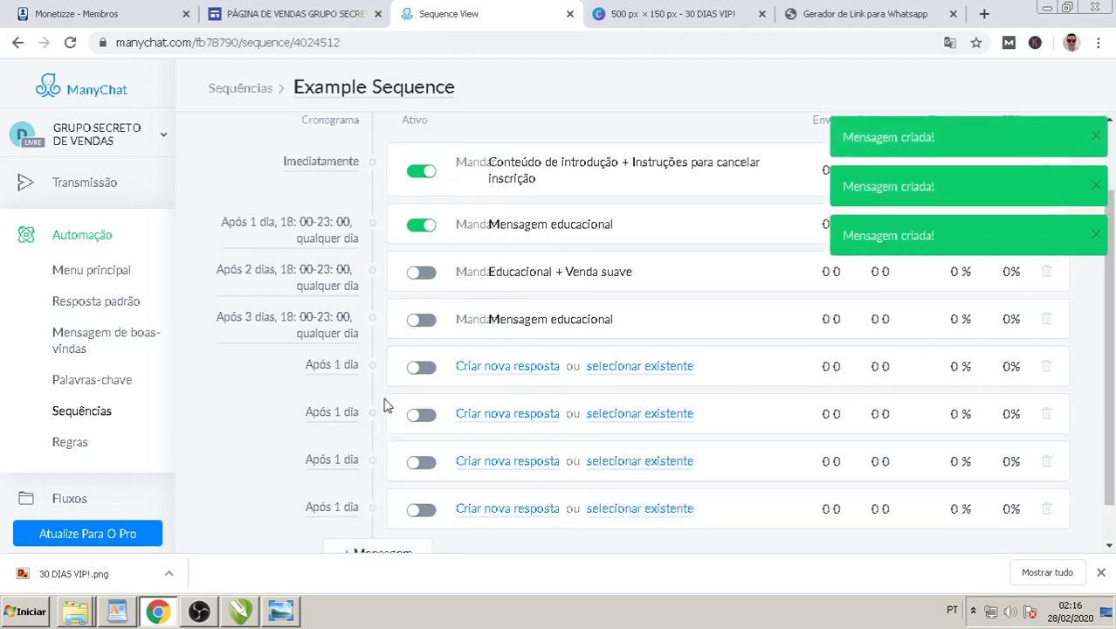
scroll(386, 515, down, 1)
click(382, 506)
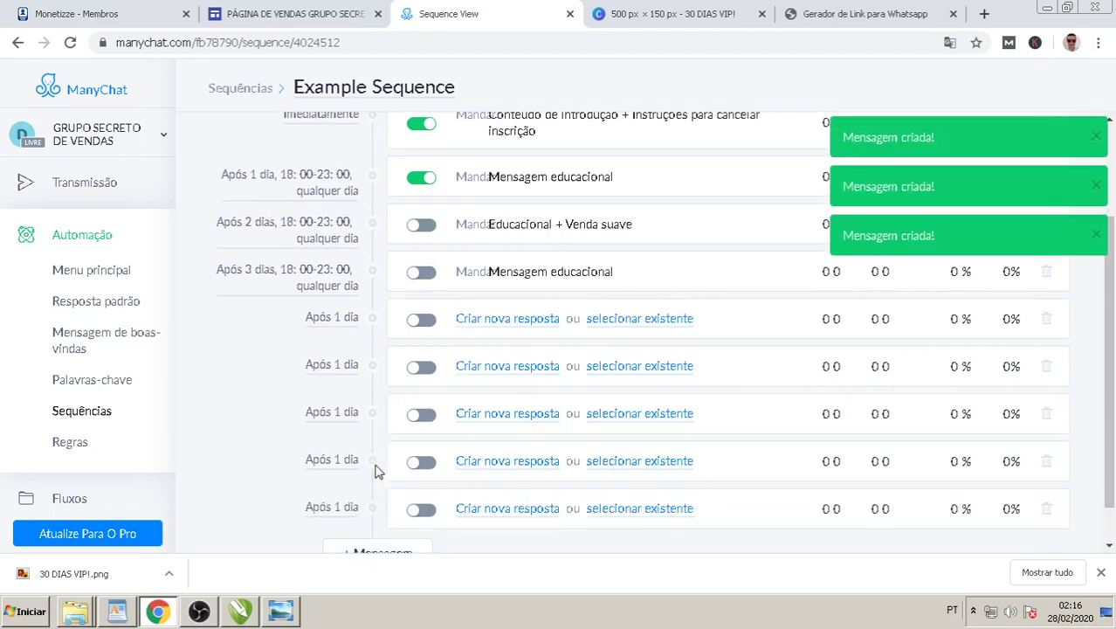
Step: Begin raising the first new message's delay in Dias
click(313, 319)
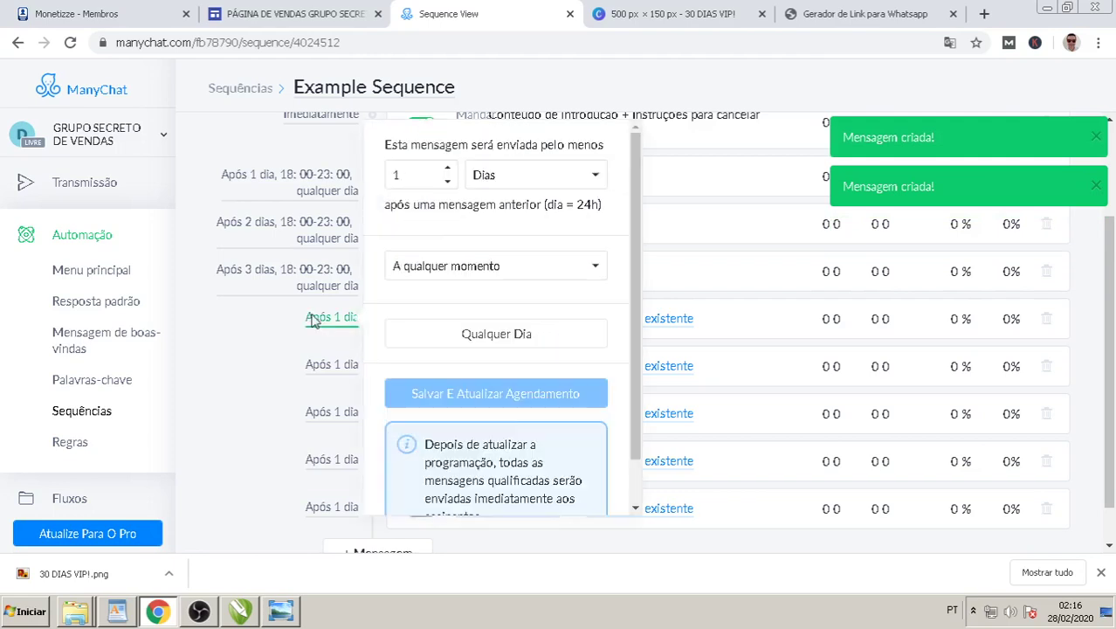
click(448, 169)
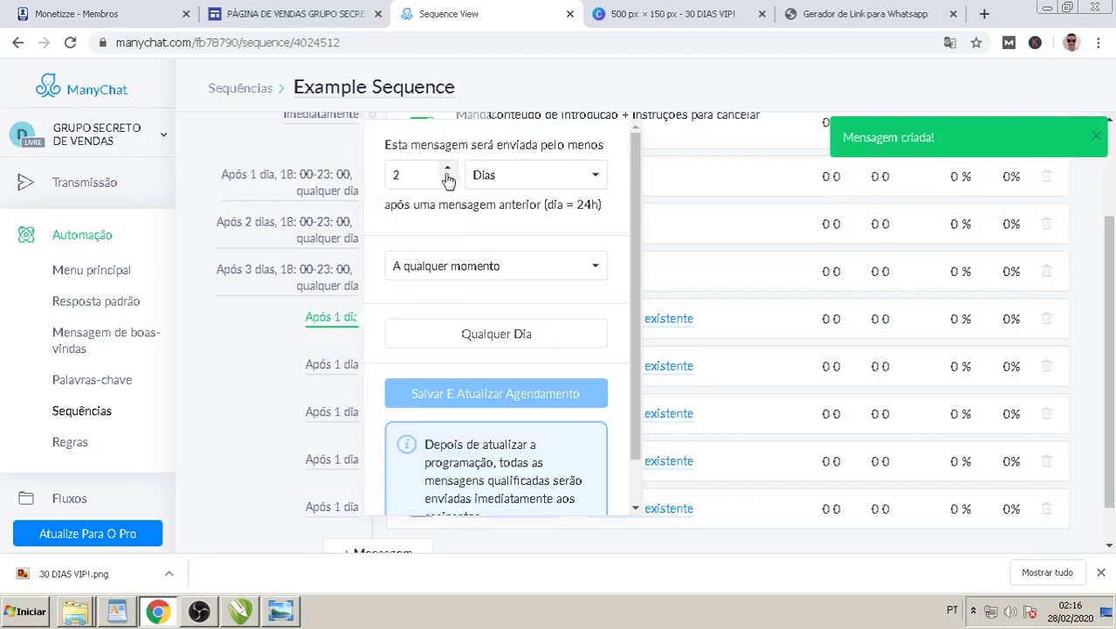
click(447, 170)
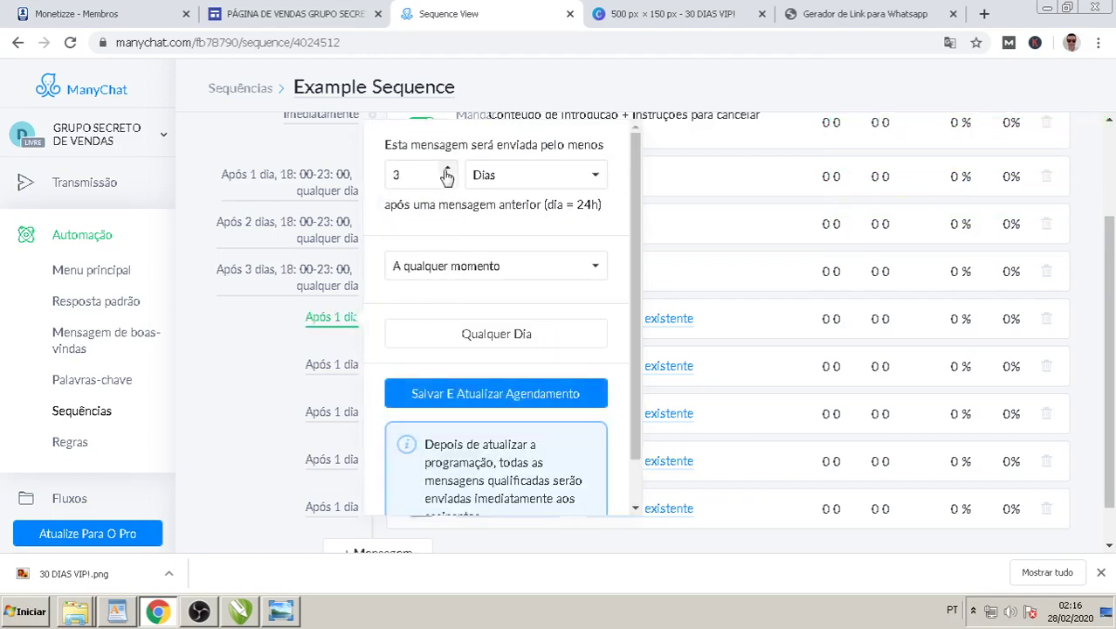
Step: Save the first new message to send after 4 days, 18:00–23:00
click(559, 184)
click(559, 185)
click(593, 263)
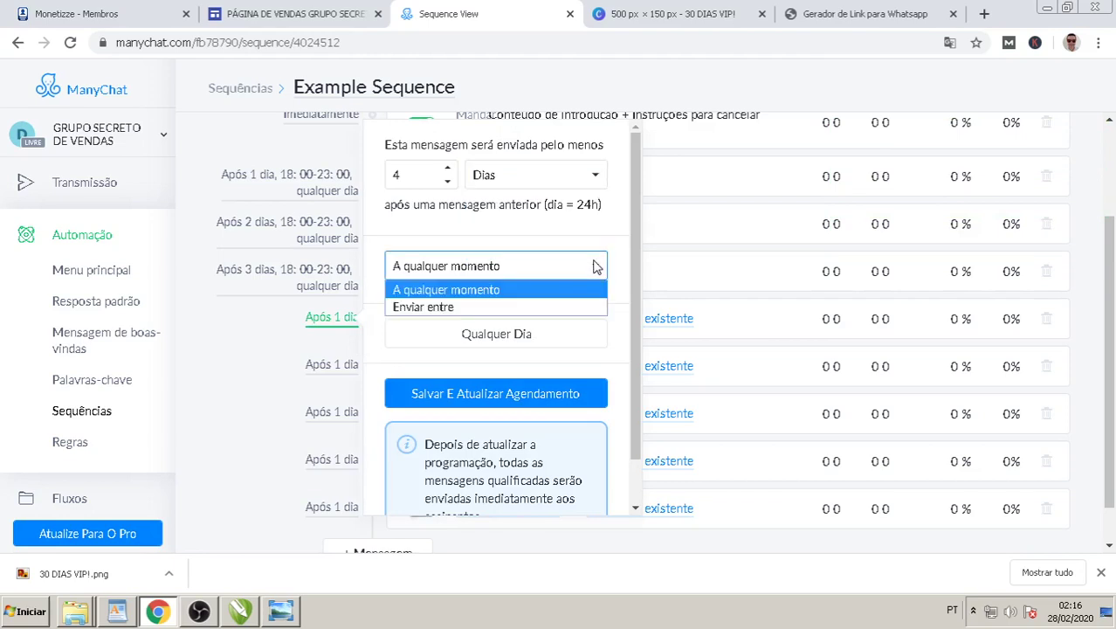
click(564, 304)
click(489, 336)
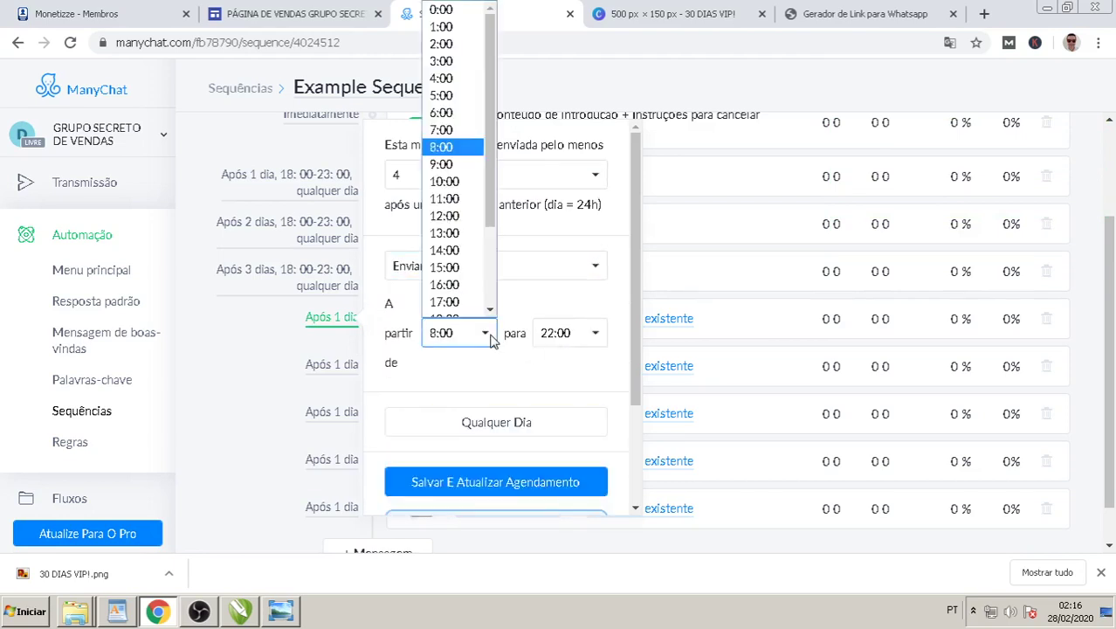
scroll(454, 118, down, 3)
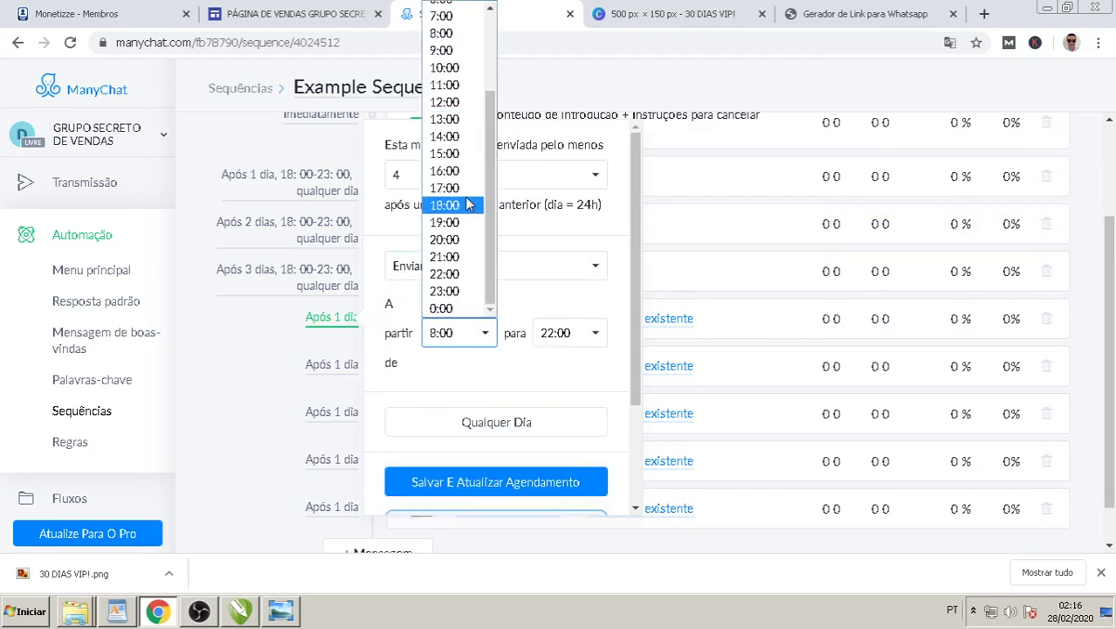
click(447, 206)
click(591, 334)
scroll(575, 253, down, 1)
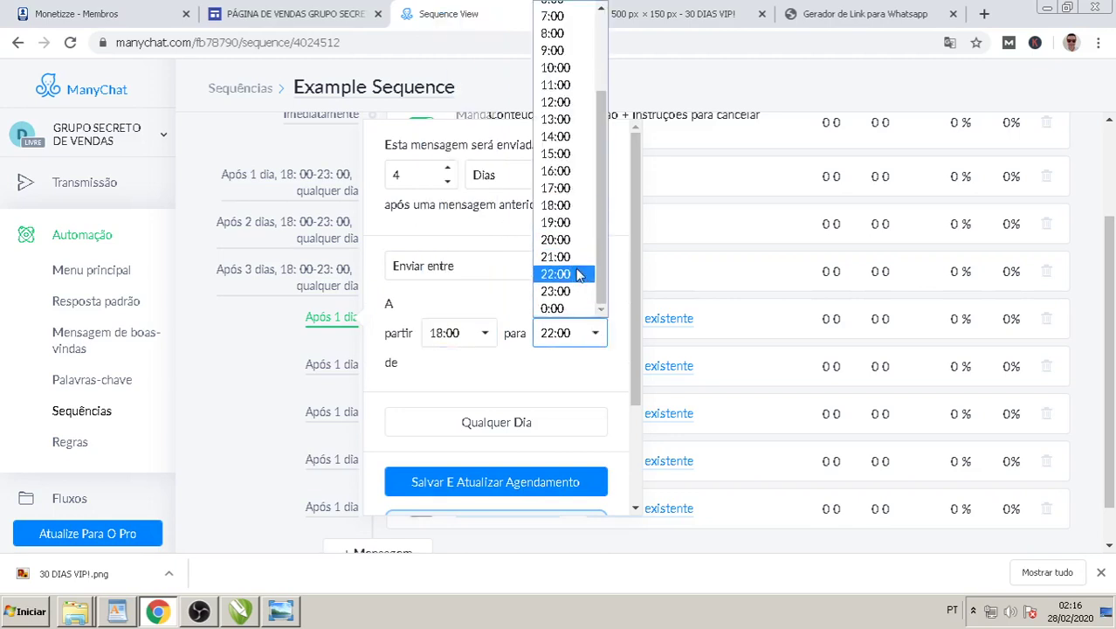
click(567, 291)
click(542, 483)
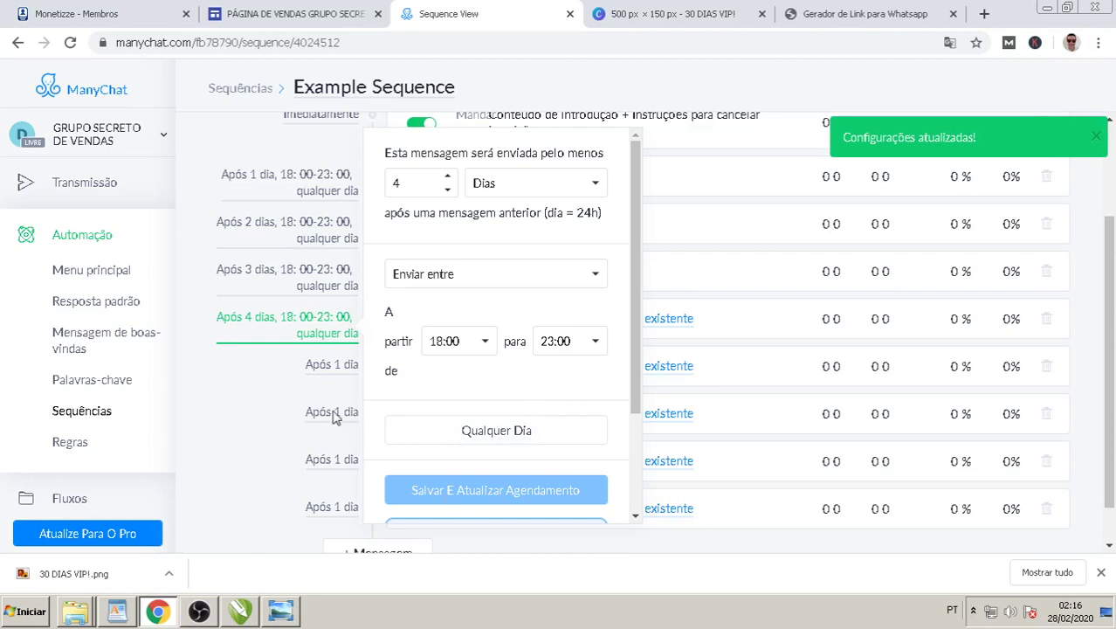
click(296, 378)
Step: Schedule the next new message for 5 days later, 18:00–23:00, and save
click(328, 367)
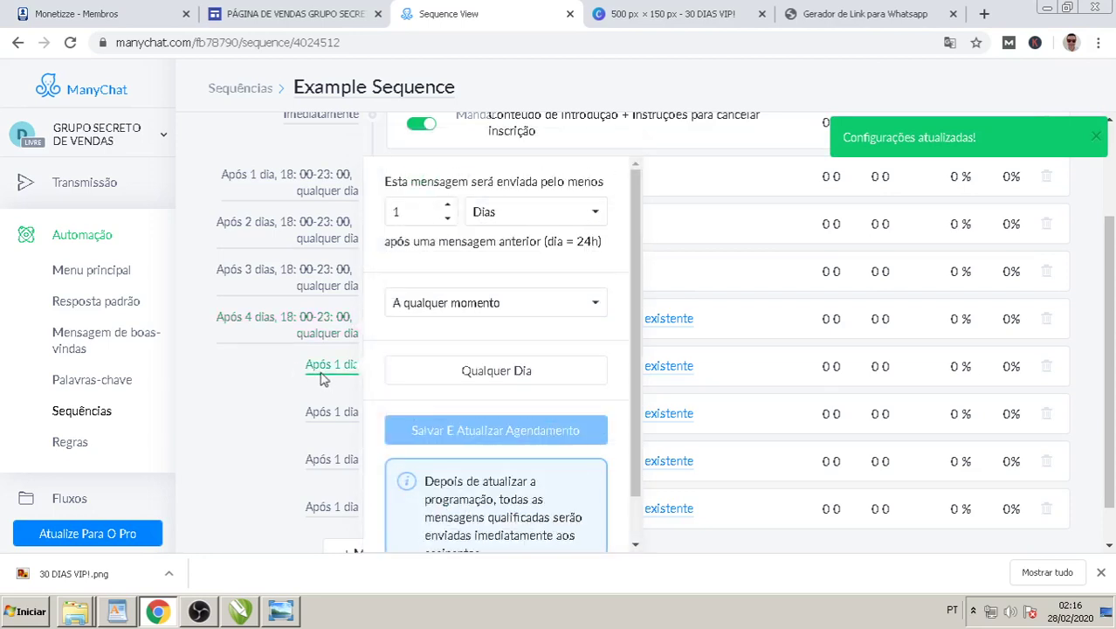
click(448, 208)
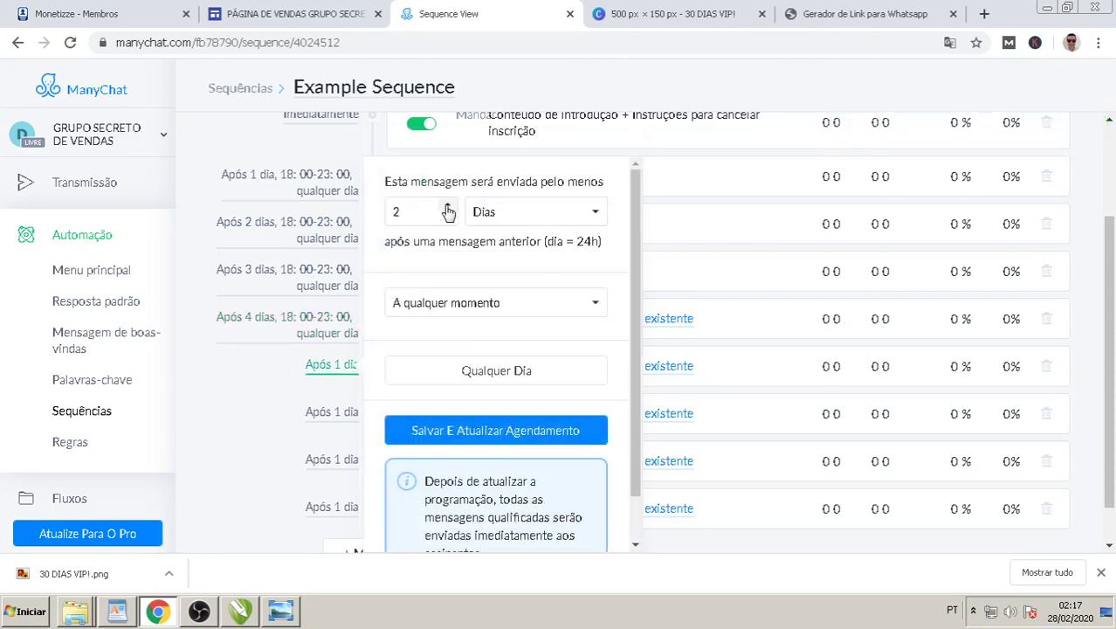
click(577, 212)
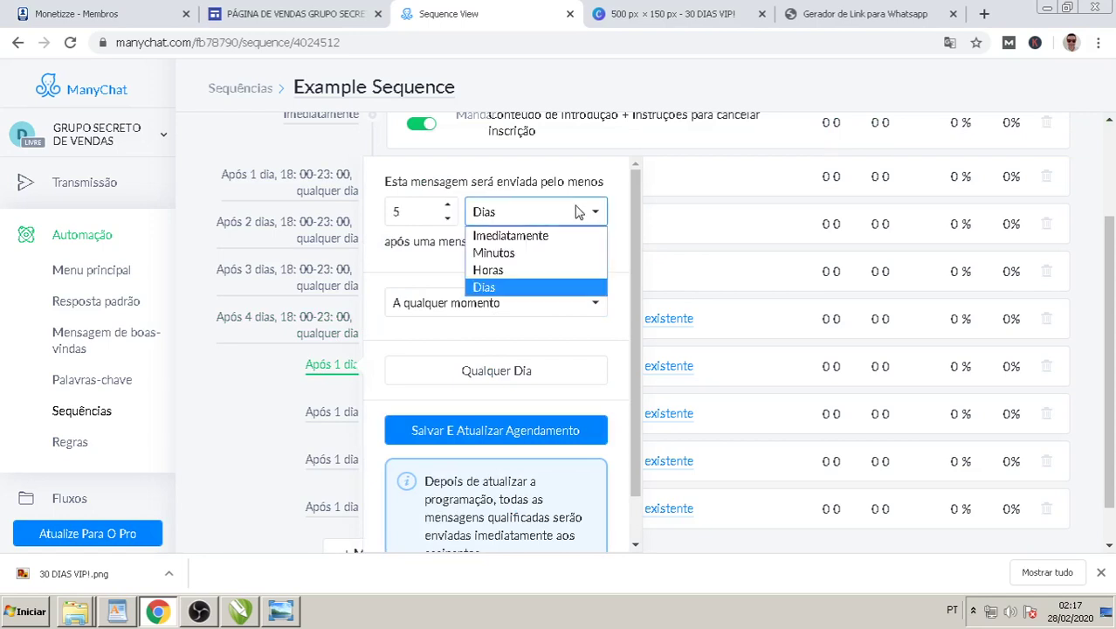
click(578, 213)
click(549, 303)
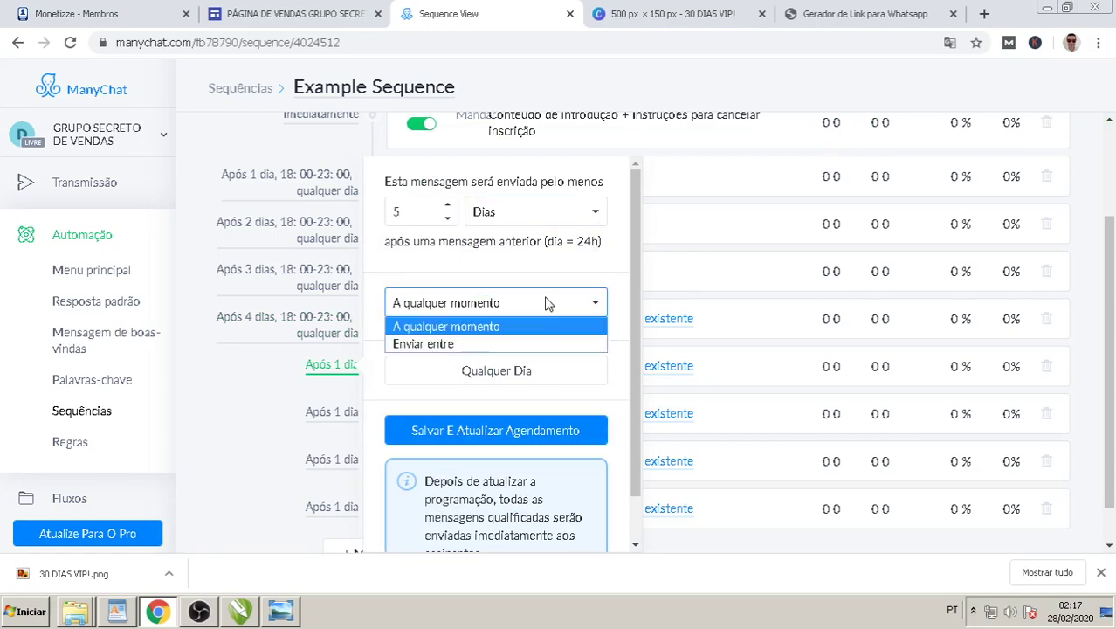
click(471, 344)
click(485, 370)
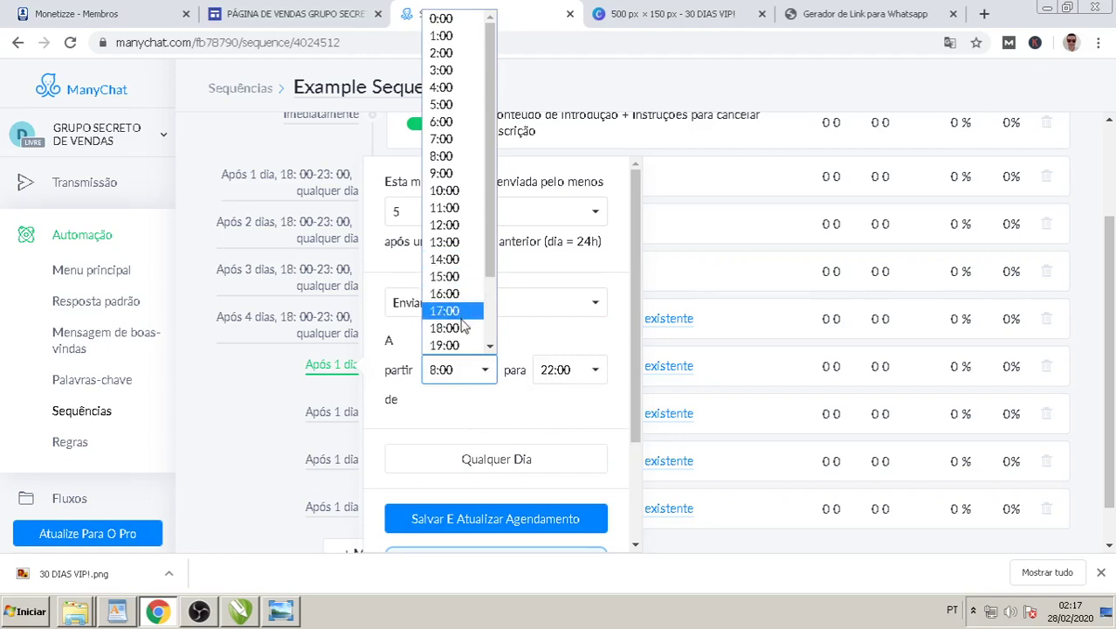
click(458, 329)
click(586, 373)
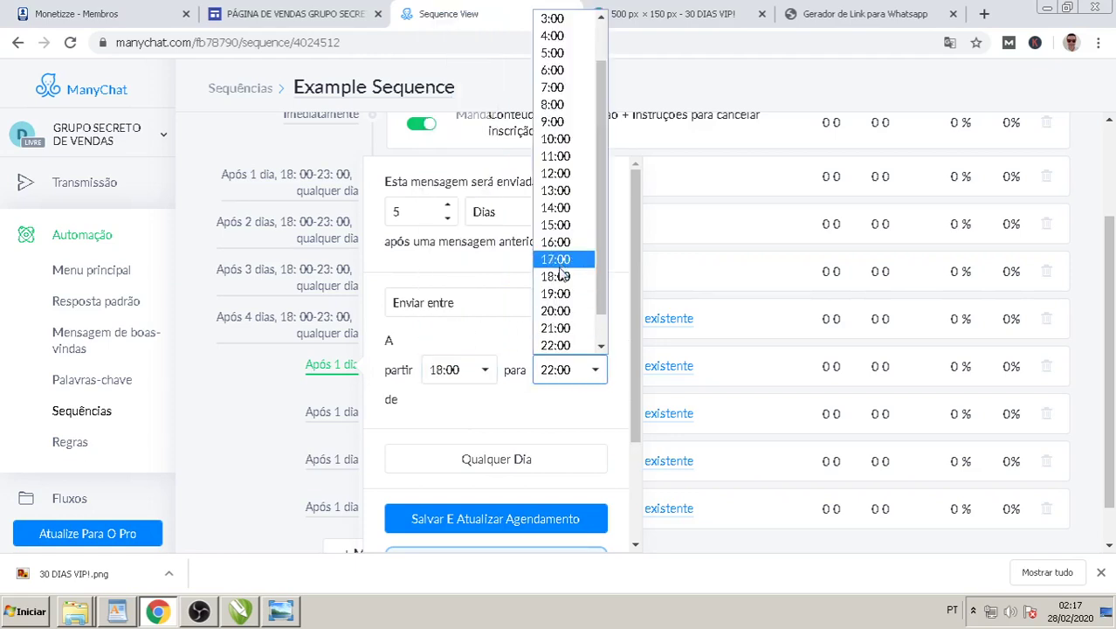
scroll(564, 280, down, 1)
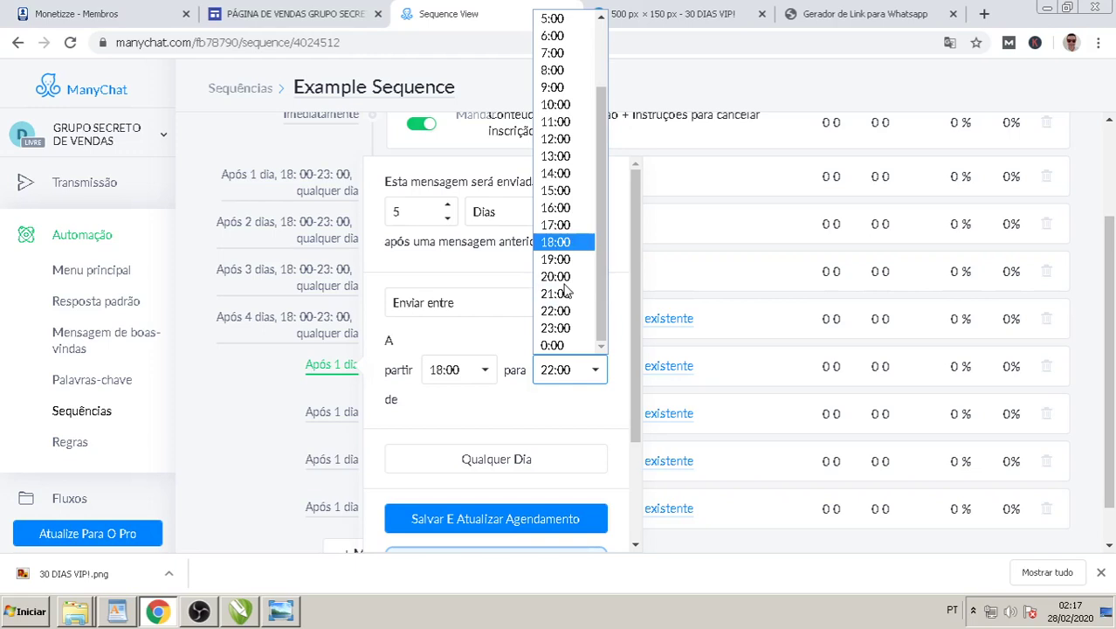
click(555, 327)
click(537, 518)
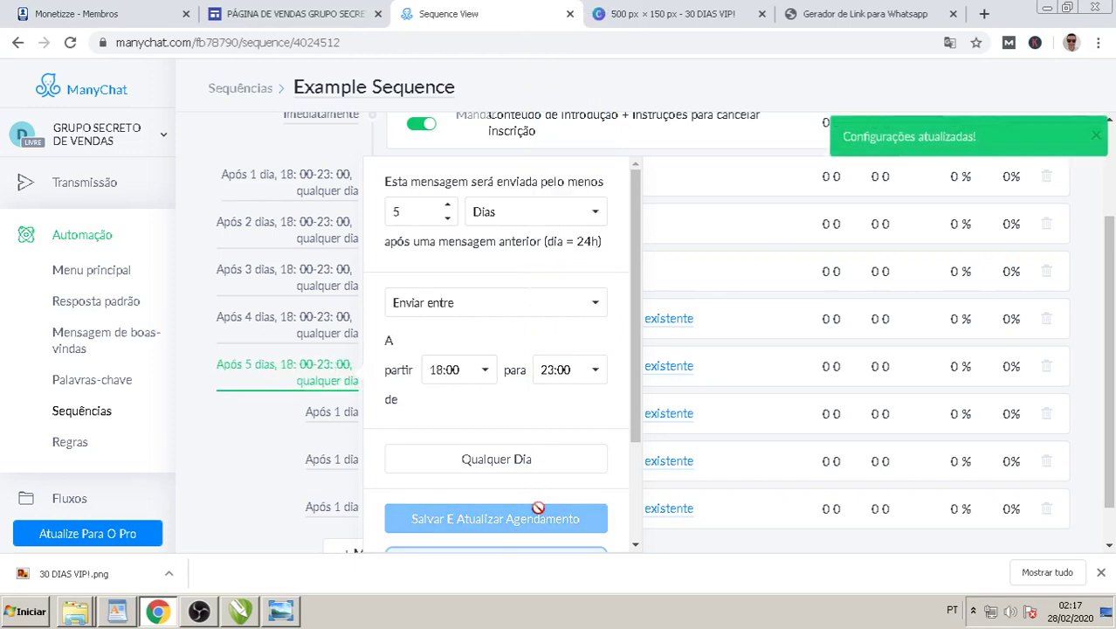
Step: Schedule the following message for 6 days later, 18:00–23:00, and save
click(346, 414)
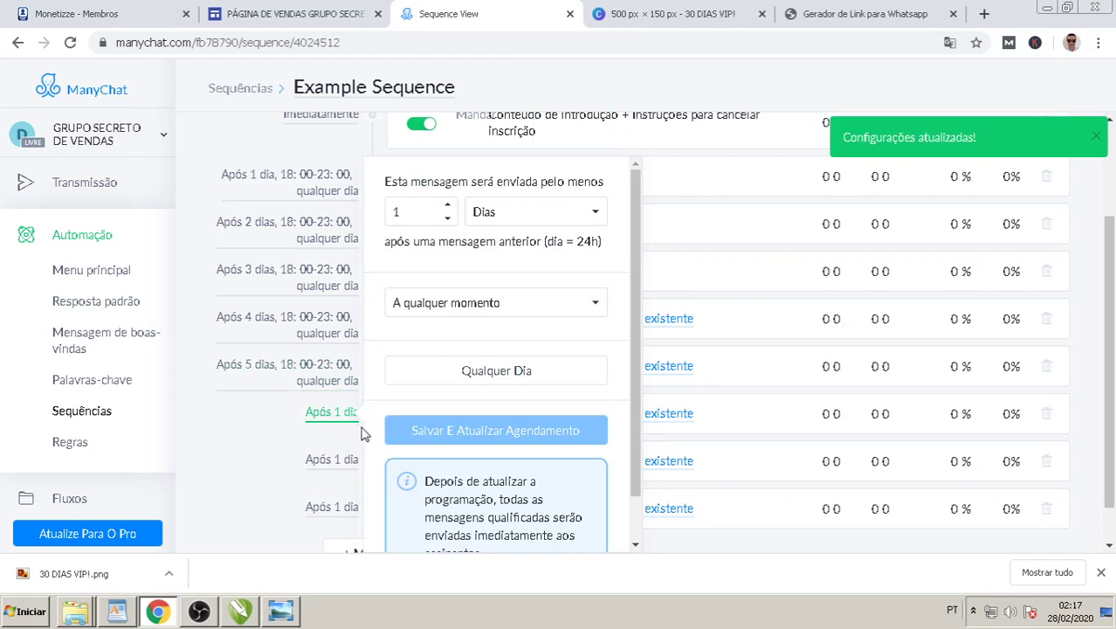
click(448, 206)
click(448, 206)
click(448, 206)
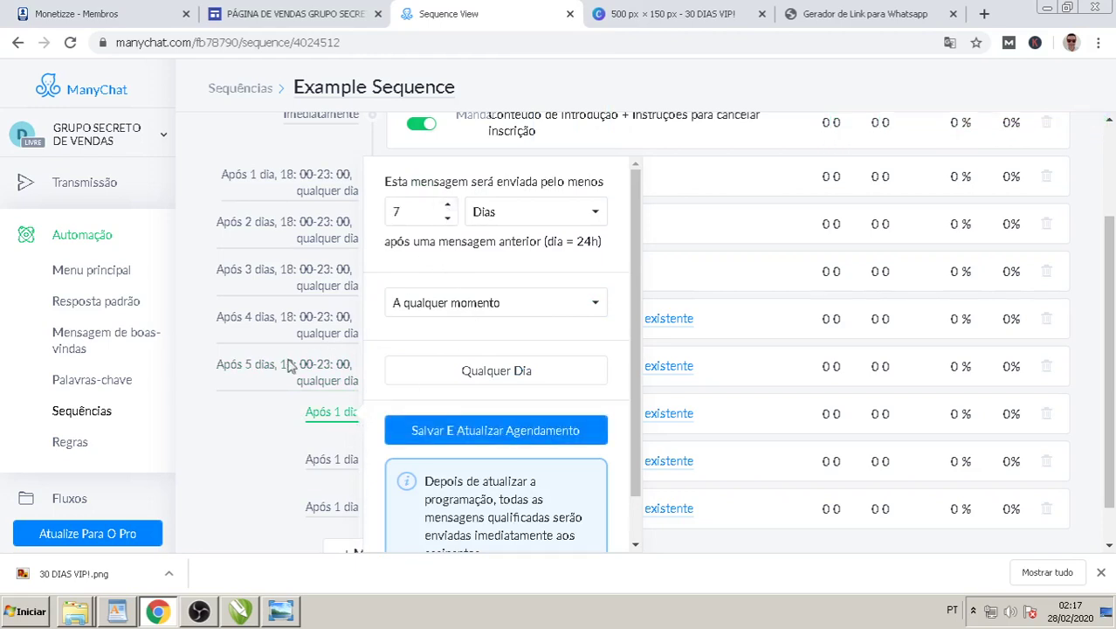
click(447, 217)
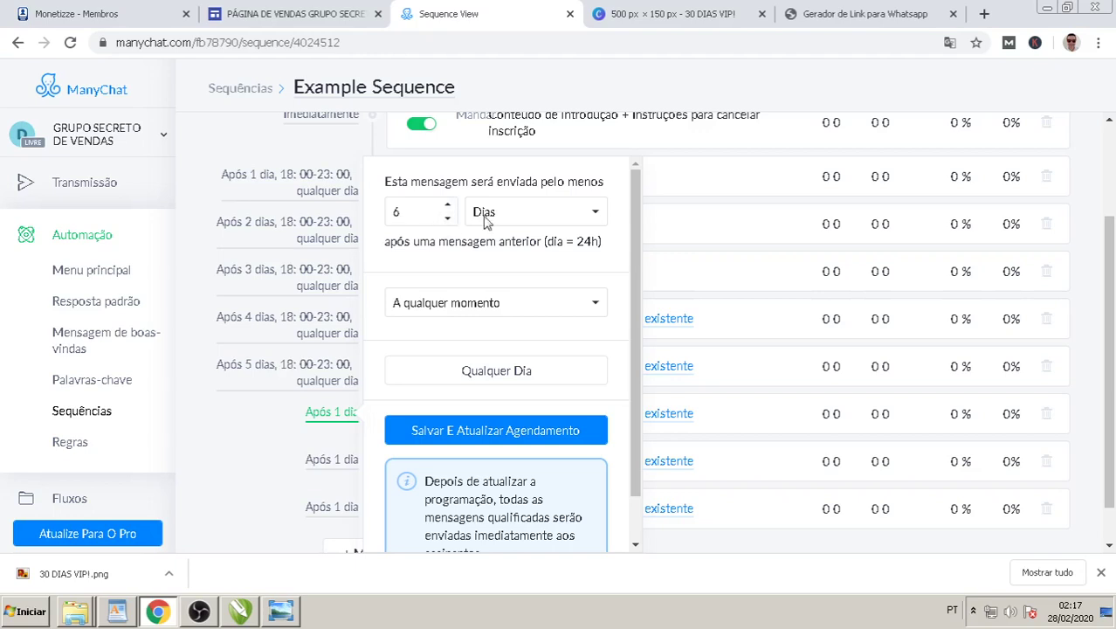
click(569, 304)
click(510, 349)
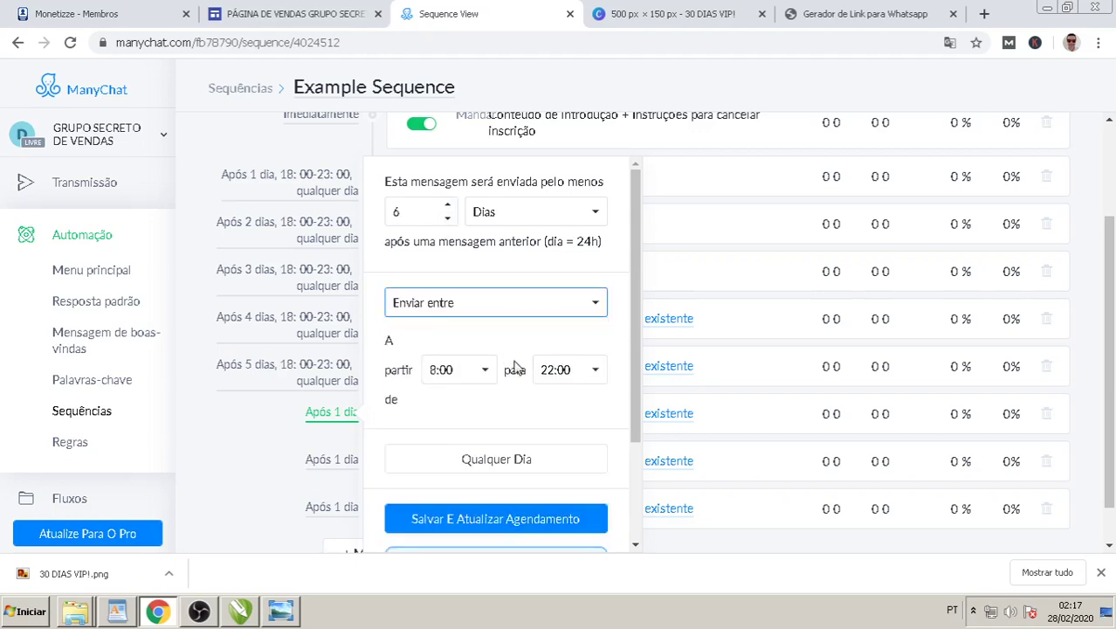
click(486, 372)
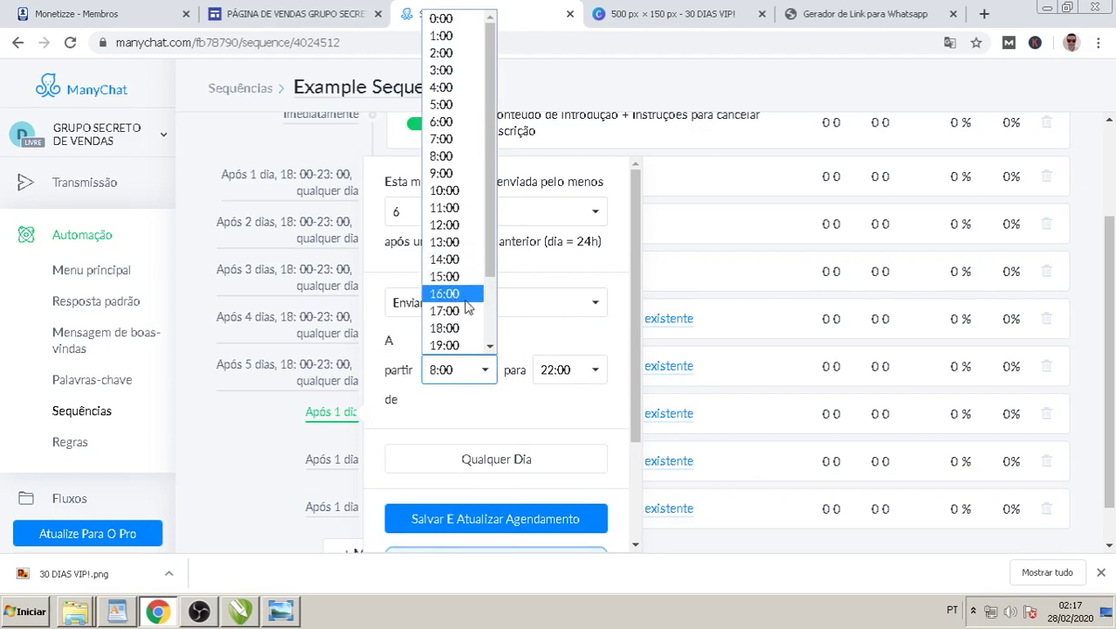
click(462, 329)
click(568, 373)
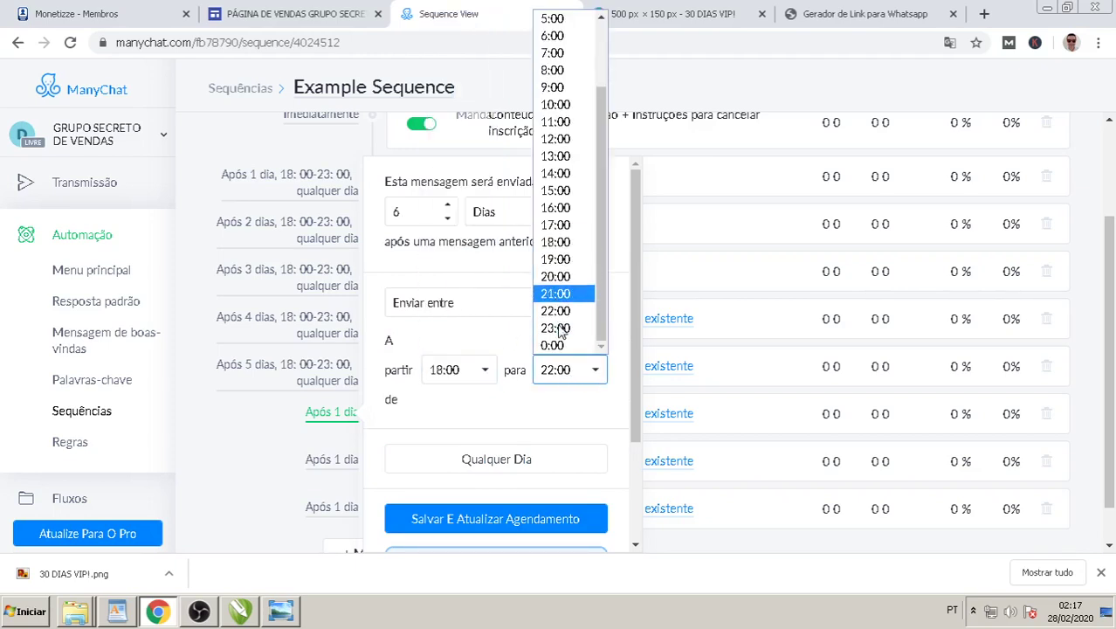
click(564, 330)
click(460, 515)
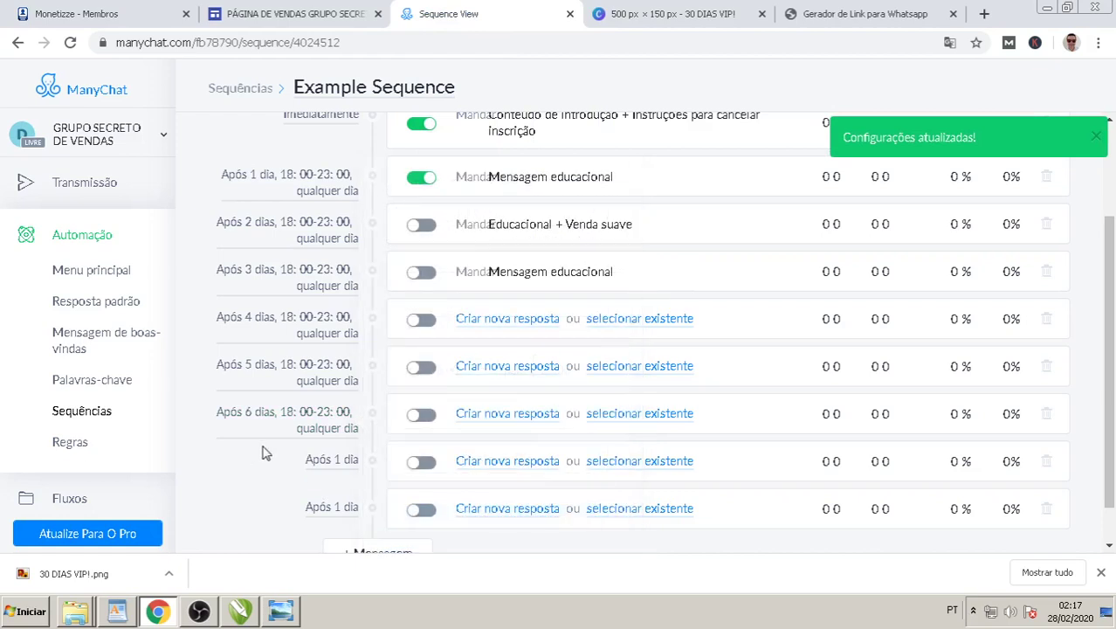
Step: Schedule the next message for 7 days later, 18:00–23:00, and save
scroll(267, 451, down, 1)
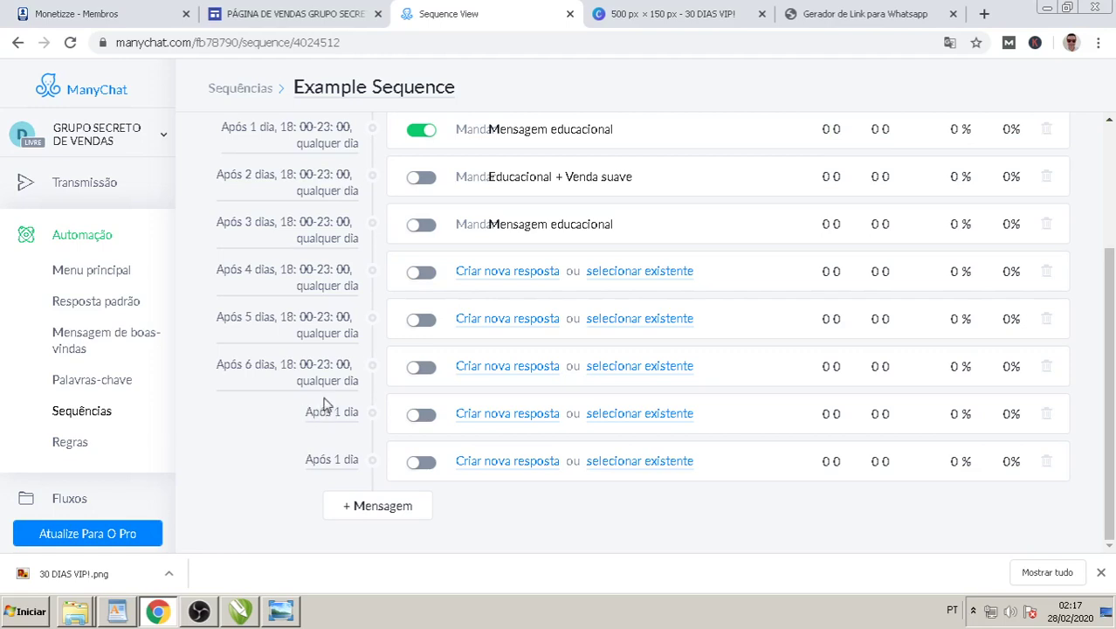
click(330, 410)
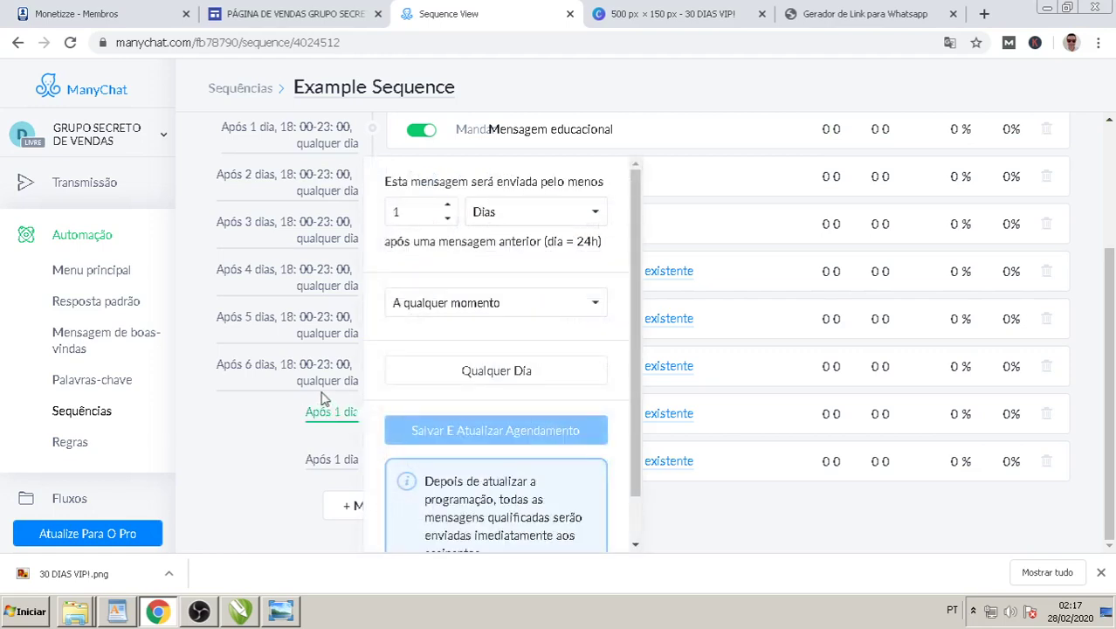
click(448, 204)
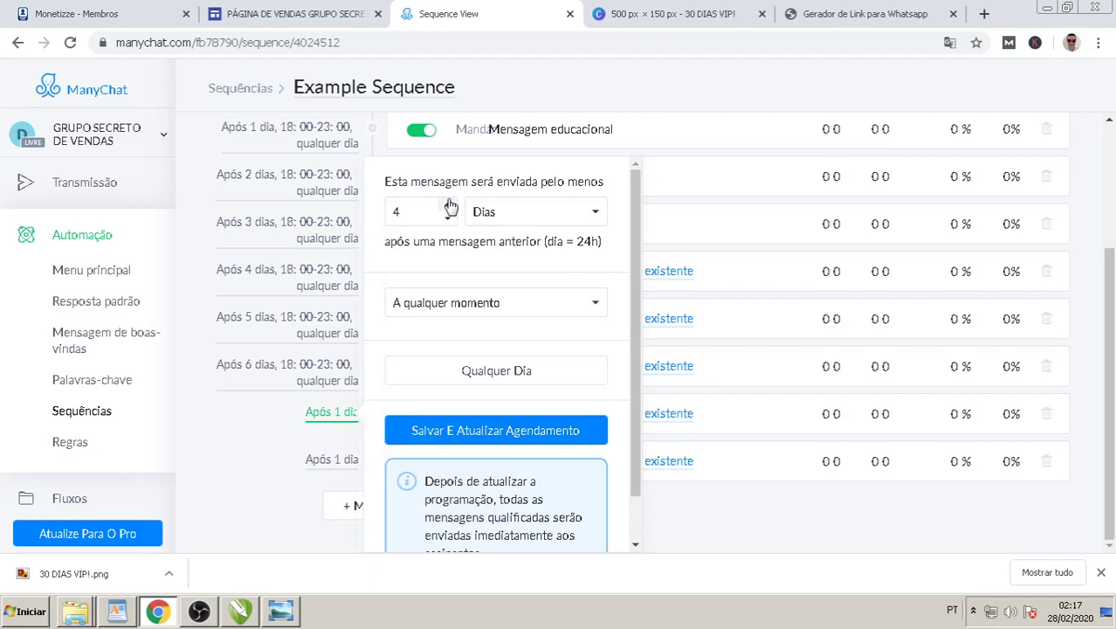
click(549, 297)
click(520, 342)
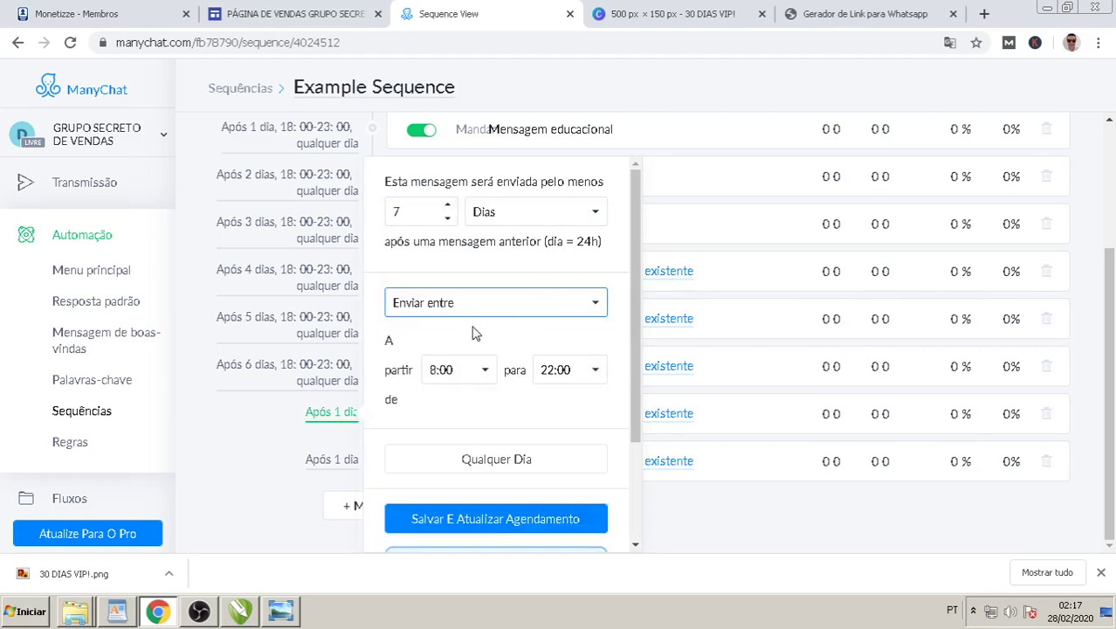
click(485, 369)
scroll(488, 293, down, 1)
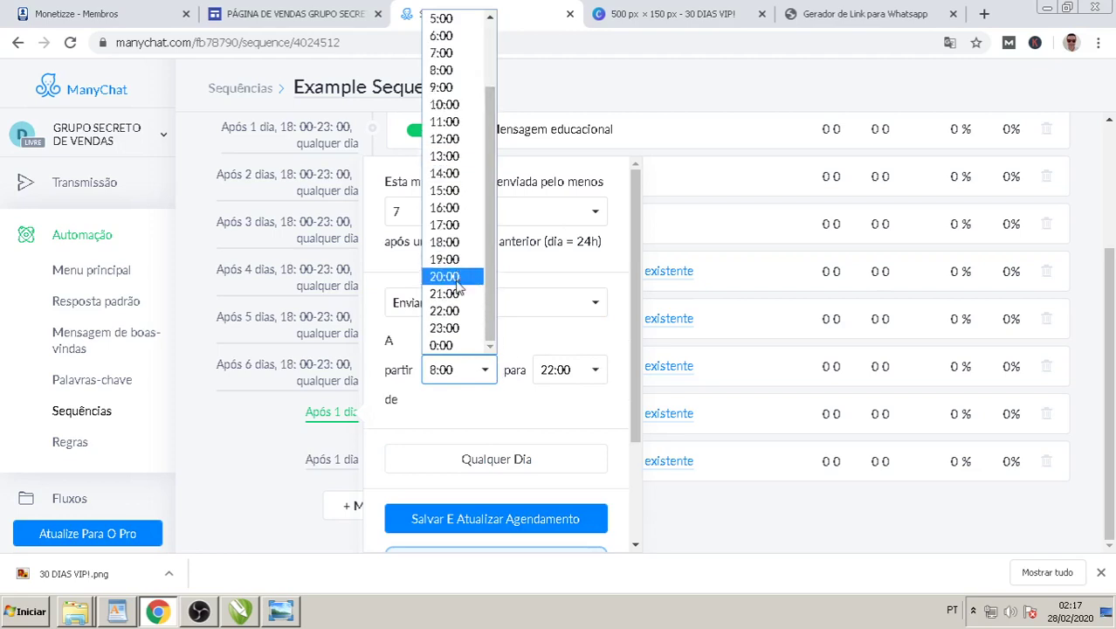
click(447, 242)
click(577, 369)
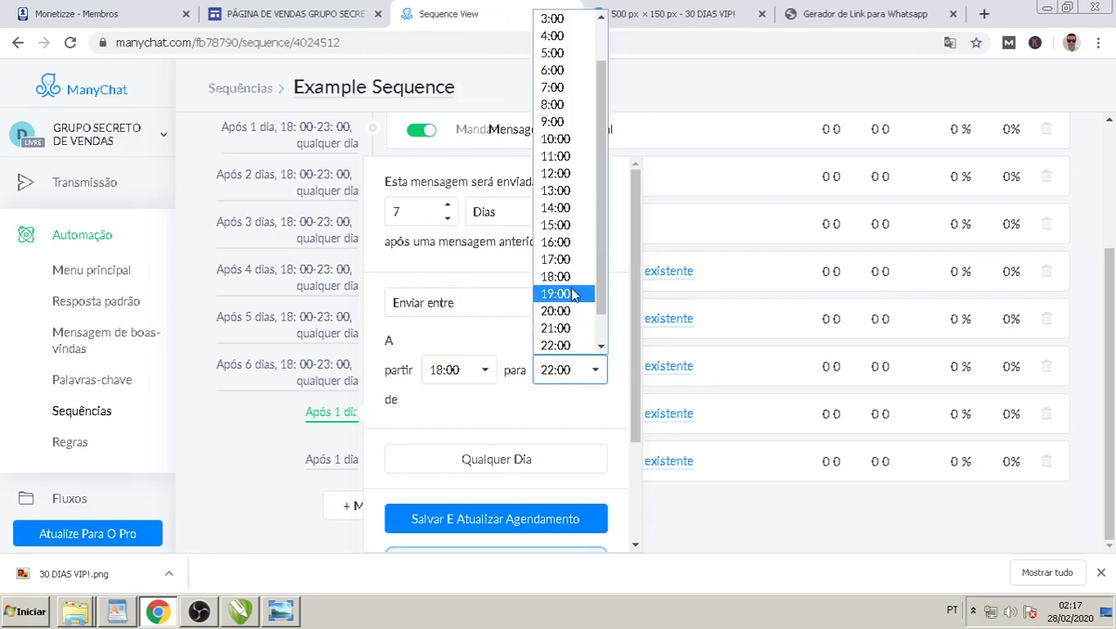
scroll(572, 295, down, 1)
click(556, 330)
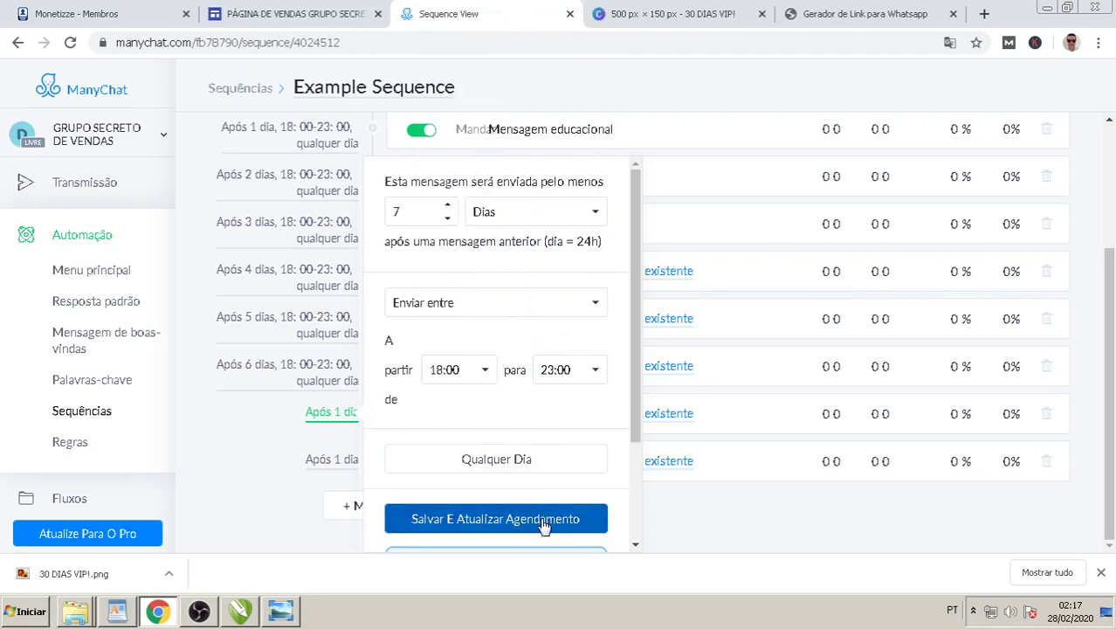
click(544, 521)
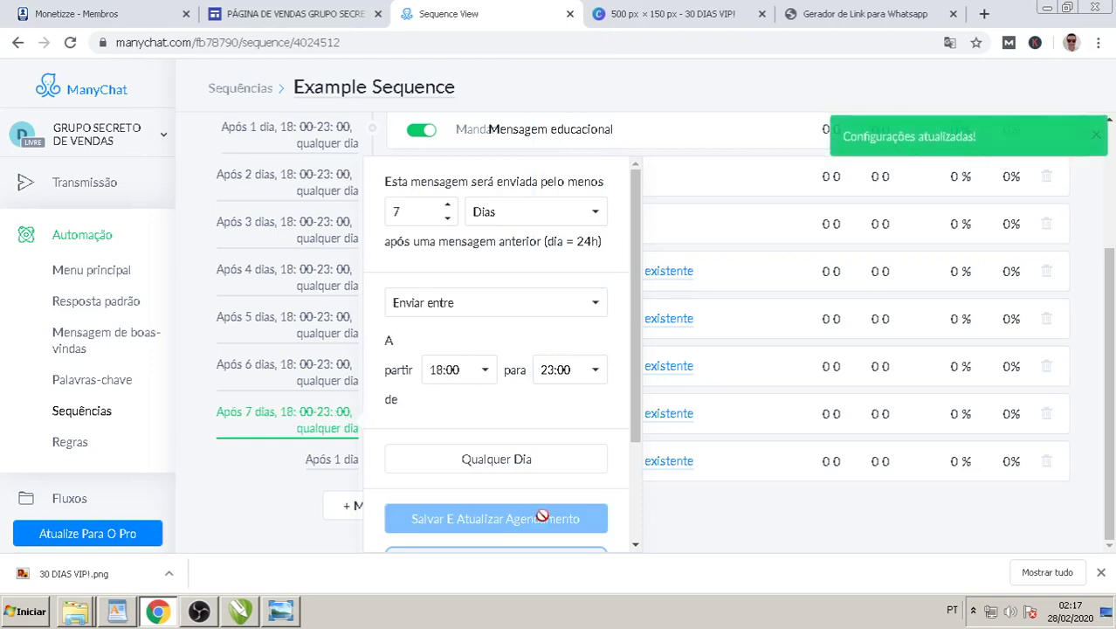
Step: Schedule the last message for 8 days later, 18:00–23:00, and save
click(336, 463)
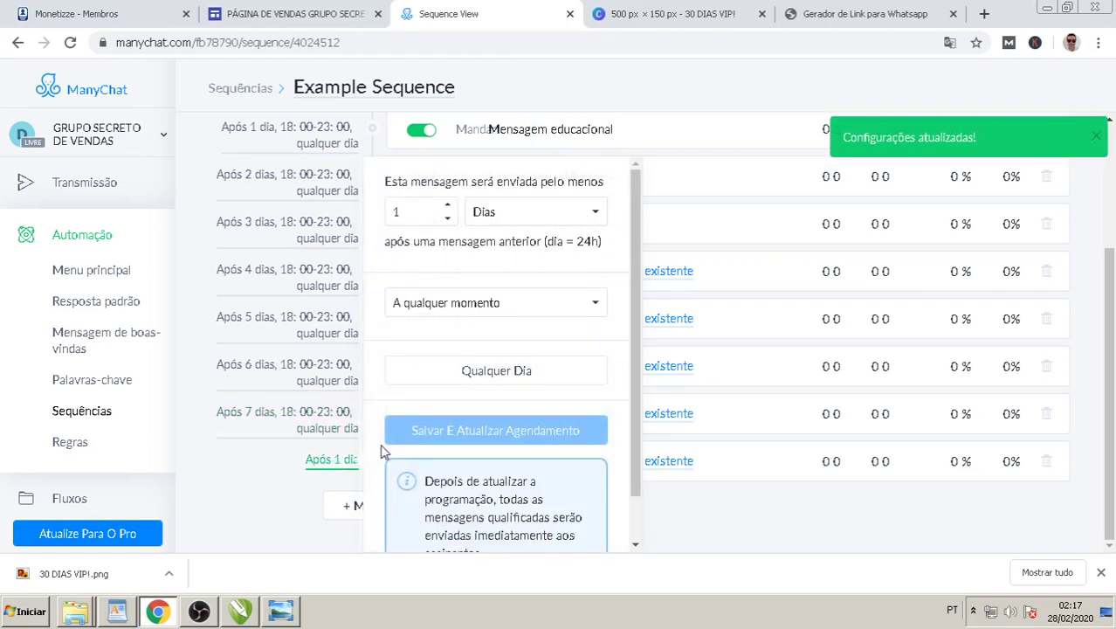
click(448, 207)
click(448, 207)
click(448, 207)
click(448, 207)
click(448, 207)
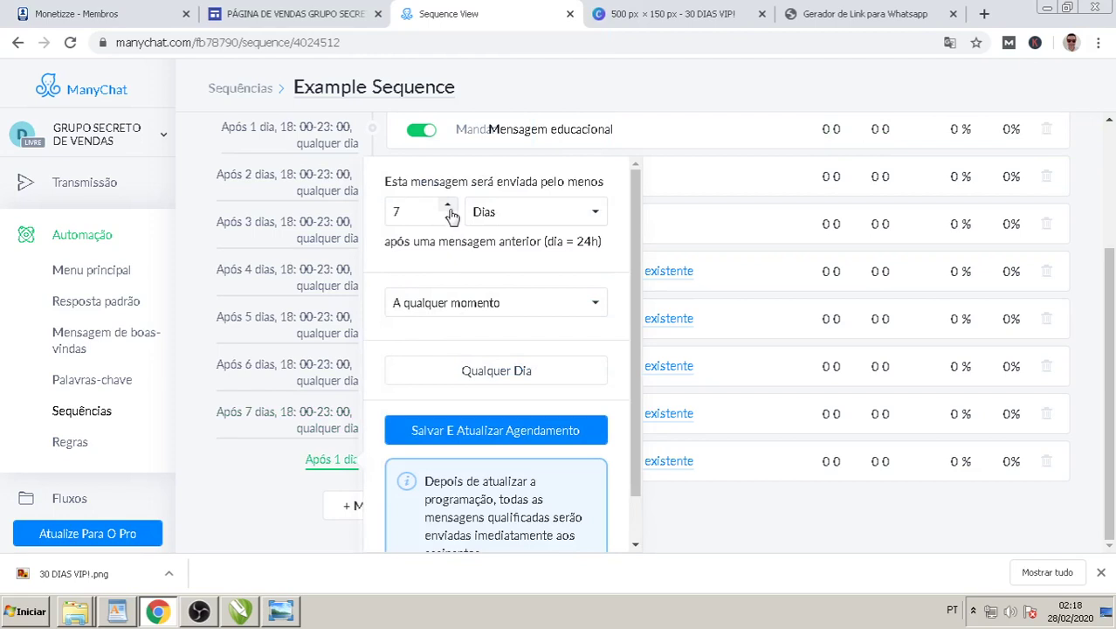
click(550, 214)
click(551, 215)
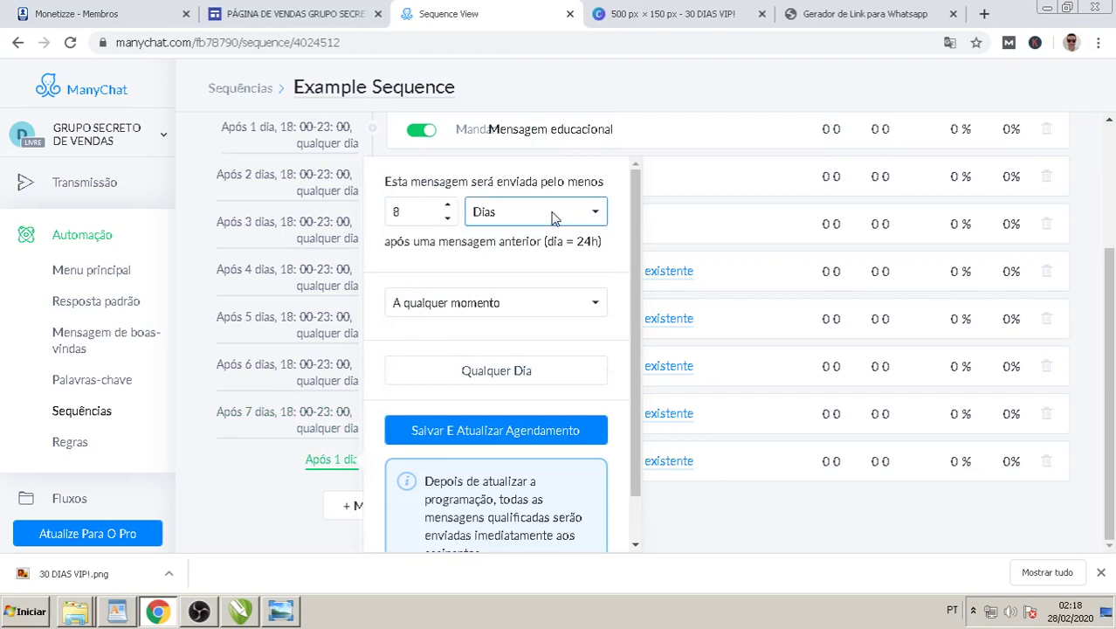
click(511, 302)
click(470, 346)
click(460, 370)
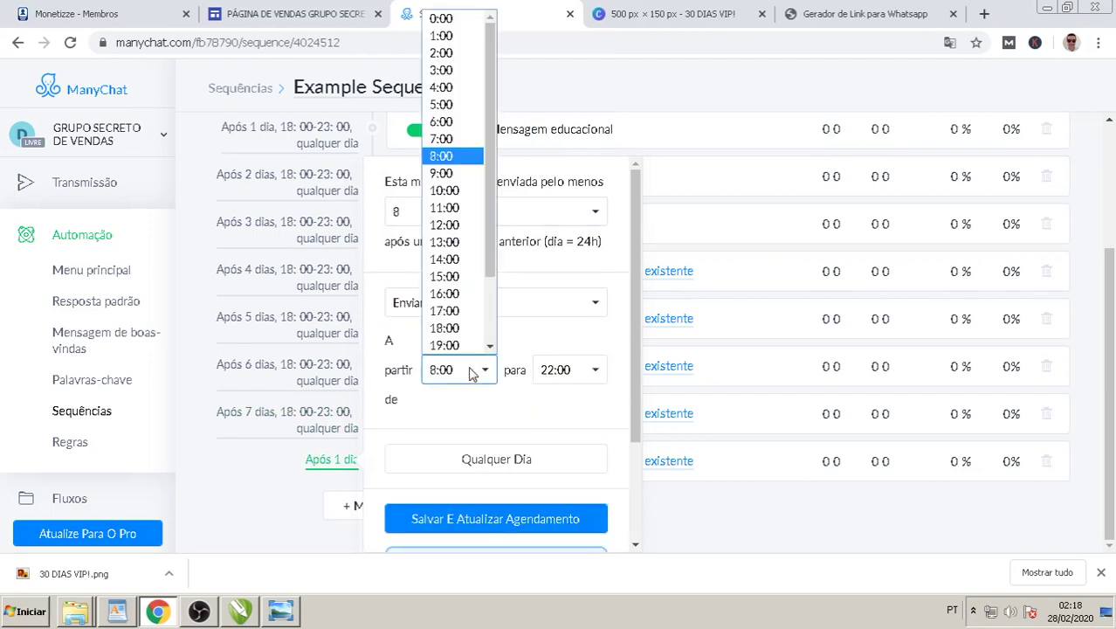
scroll(470, 276, down, 2)
click(463, 244)
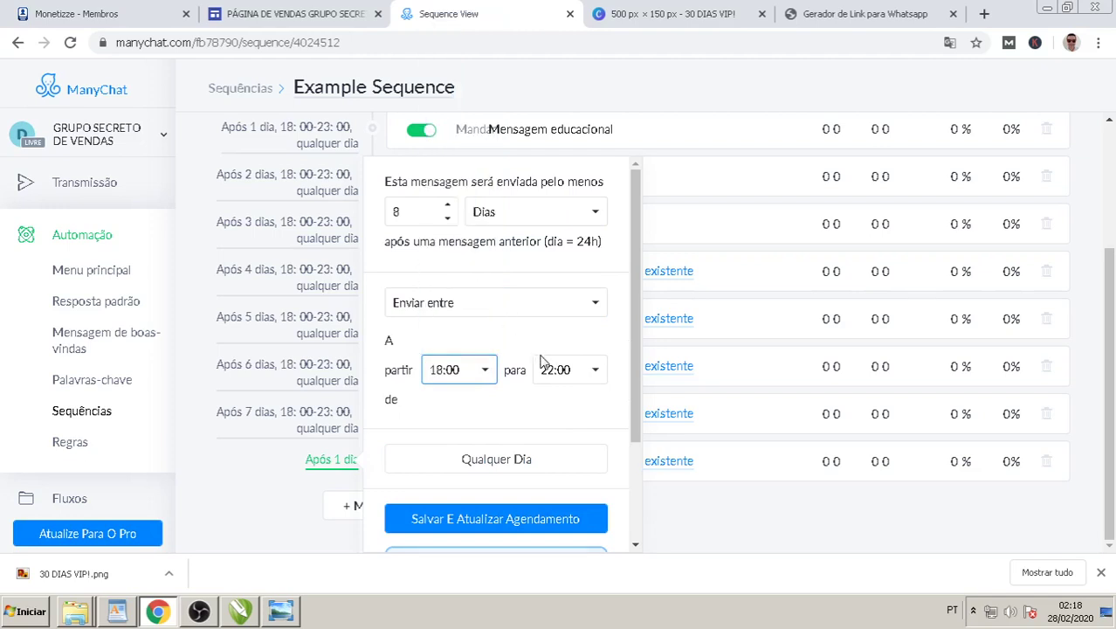
click(566, 374)
scroll(572, 288, down, 1)
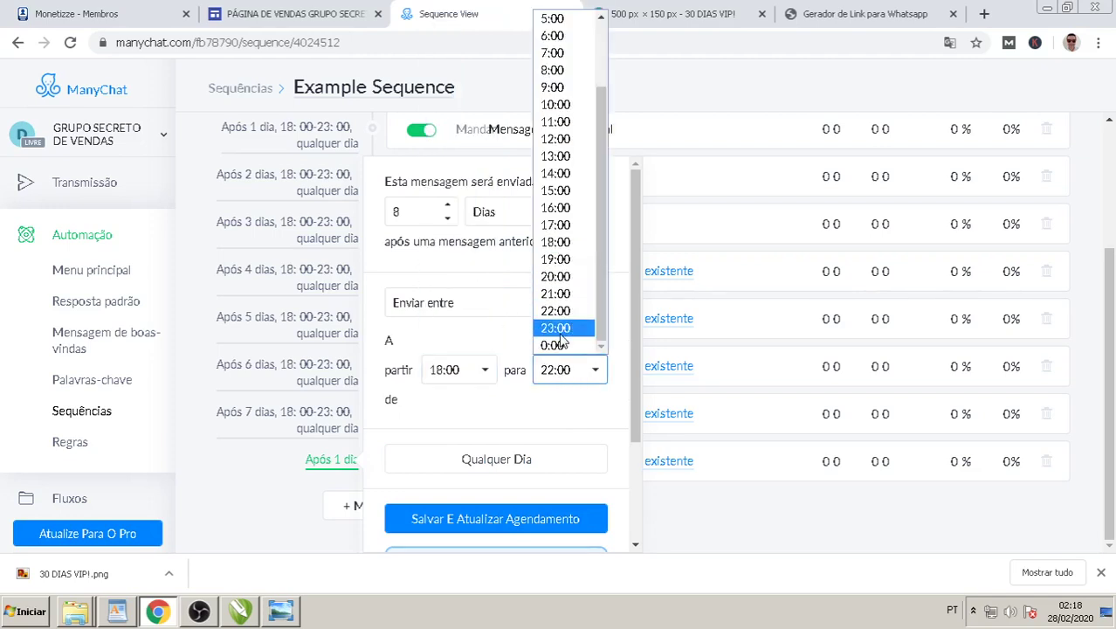
click(560, 333)
click(513, 518)
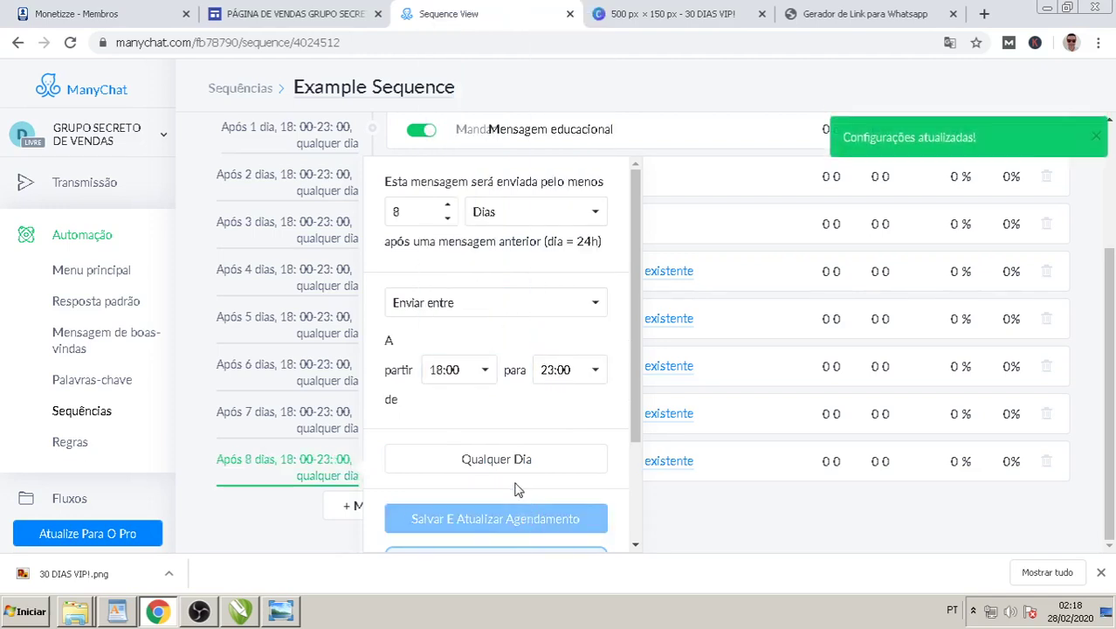
click(698, 532)
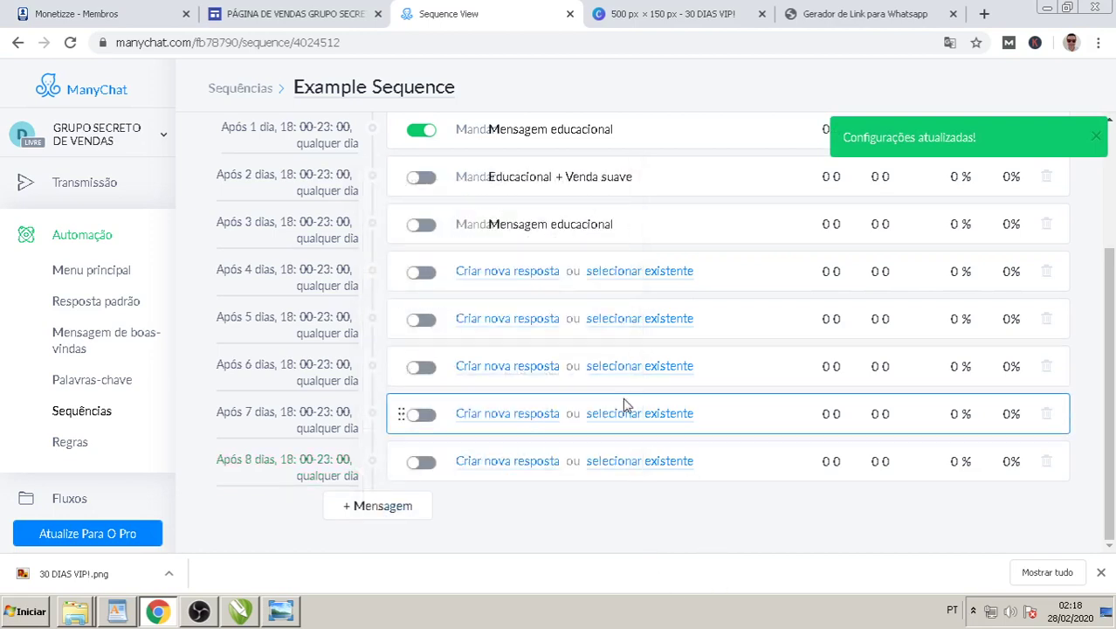
Step: Scroll back through the sequence list, then bring up the SEQUENCIA DE CONTEÚDOS image in Windows Photo Viewer
scroll(454, 463, up, 1)
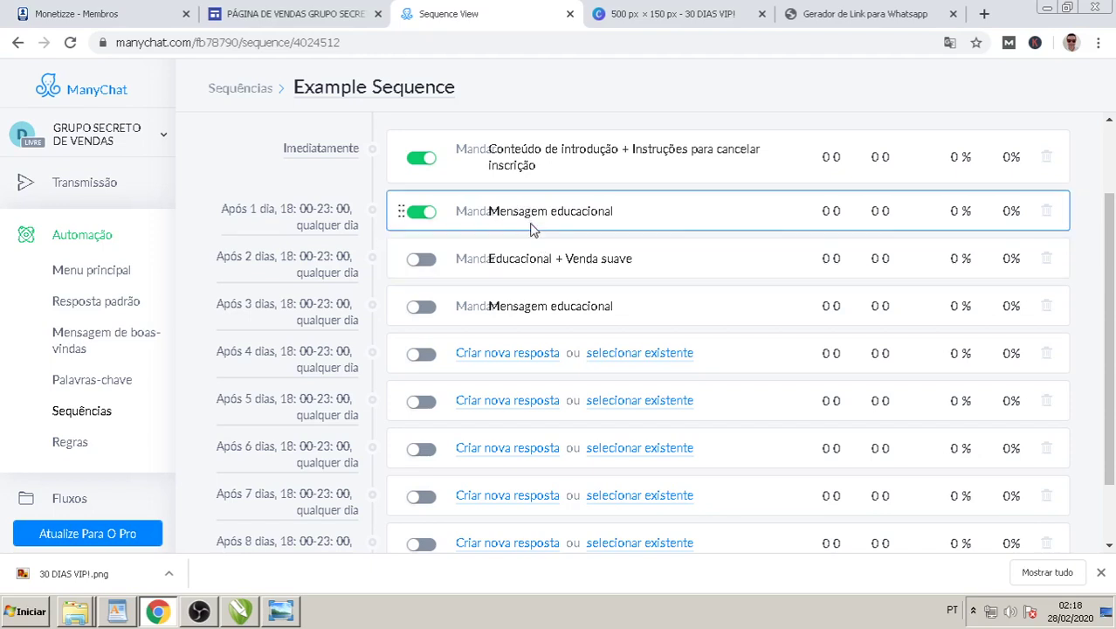
scroll(613, 266, down, 1)
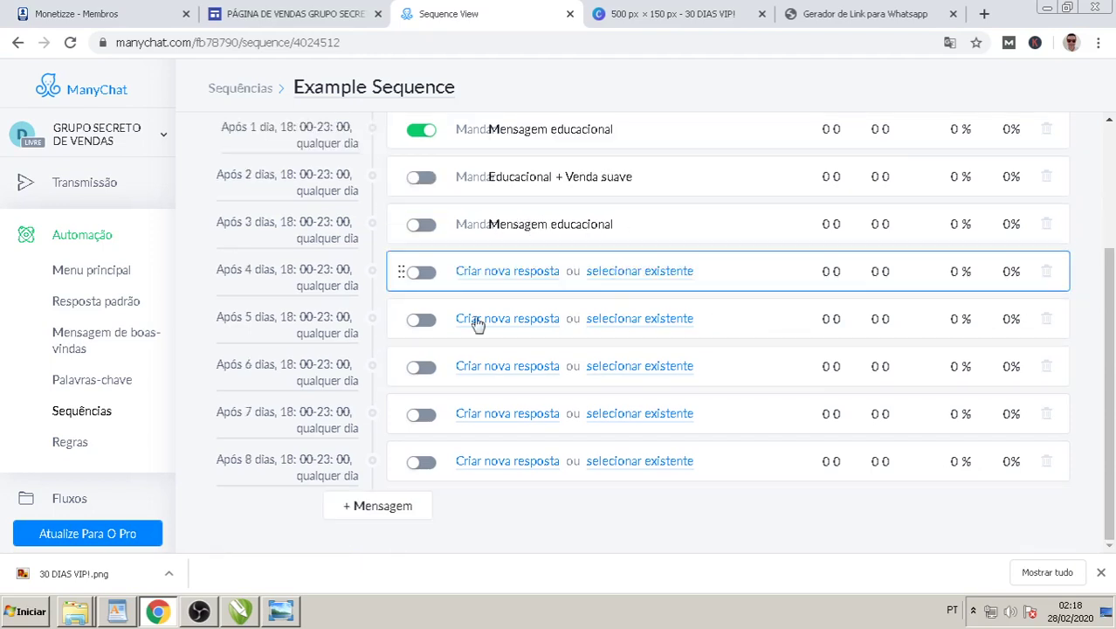
scroll(507, 349, up, 1)
scroll(524, 349, up, 1)
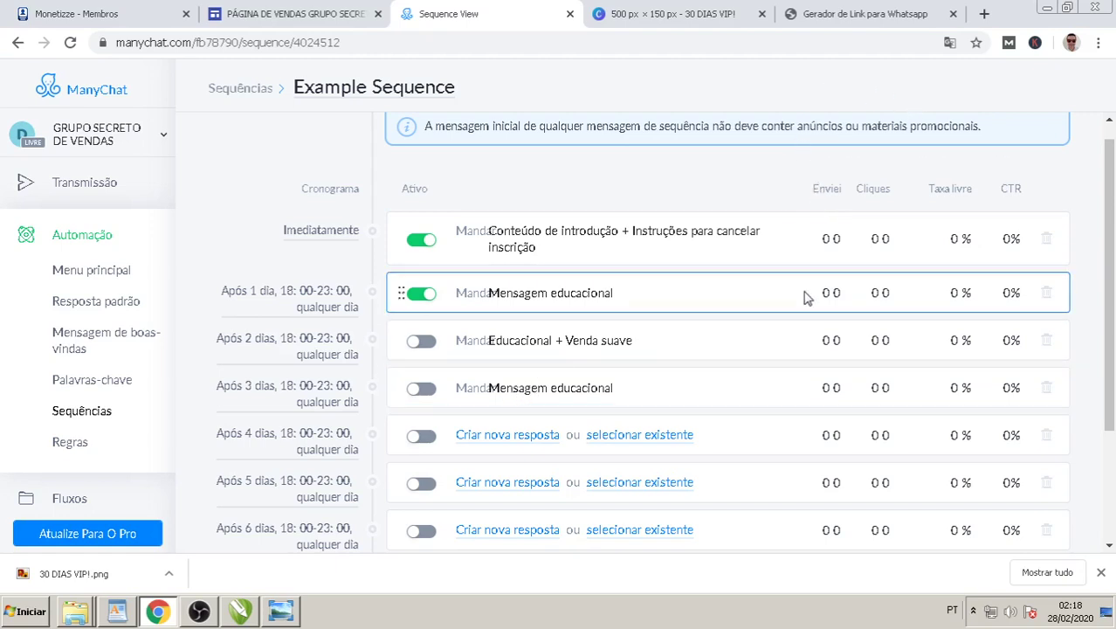
click(291, 611)
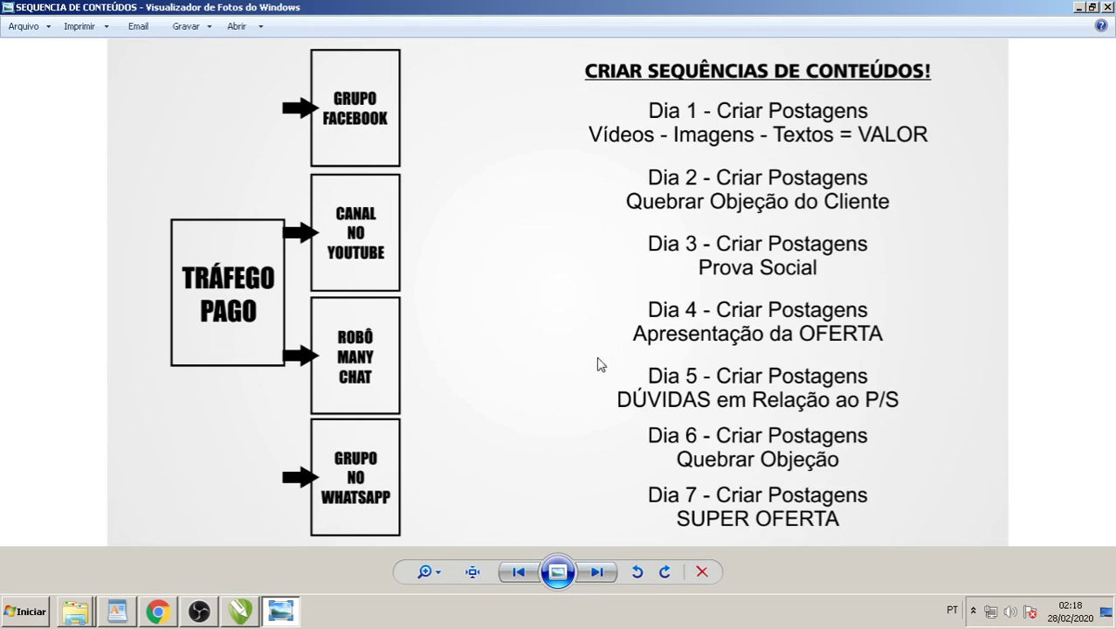
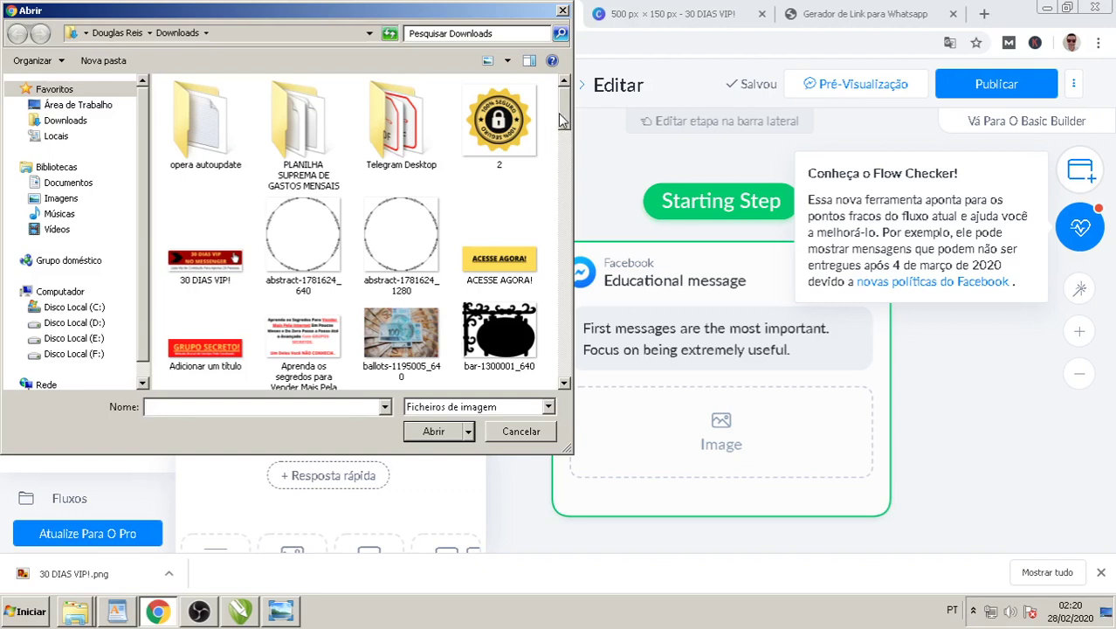
Step: Upload the Desenvolvimento Pessoal e Educação Financeira image from Downloads into the empty image block
drag(563, 120, 563, 149)
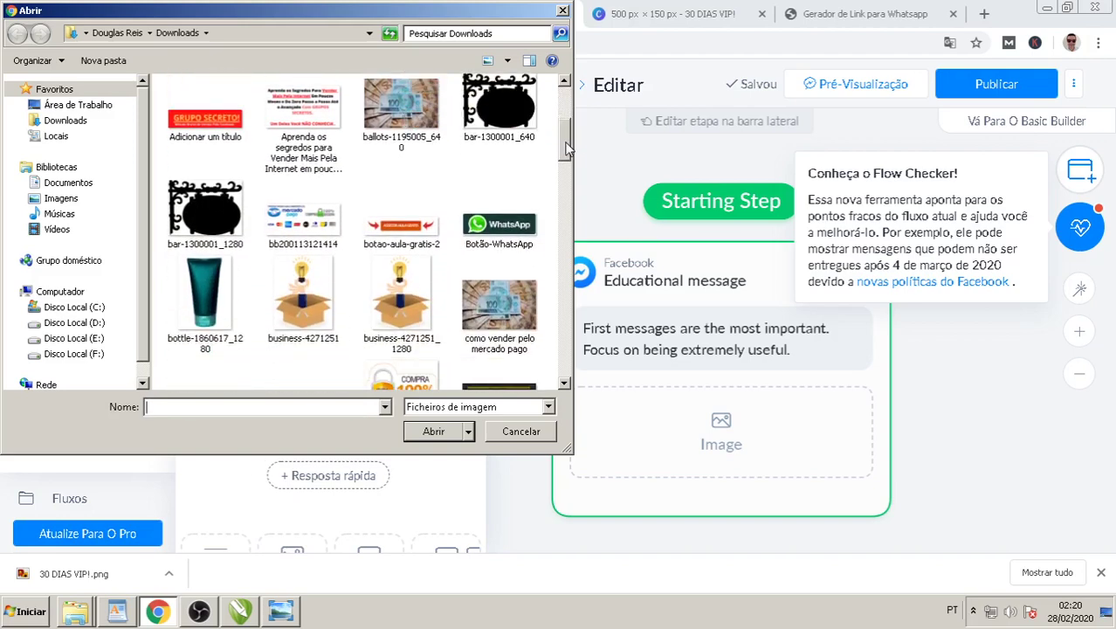
scroll(563, 149, down, 3)
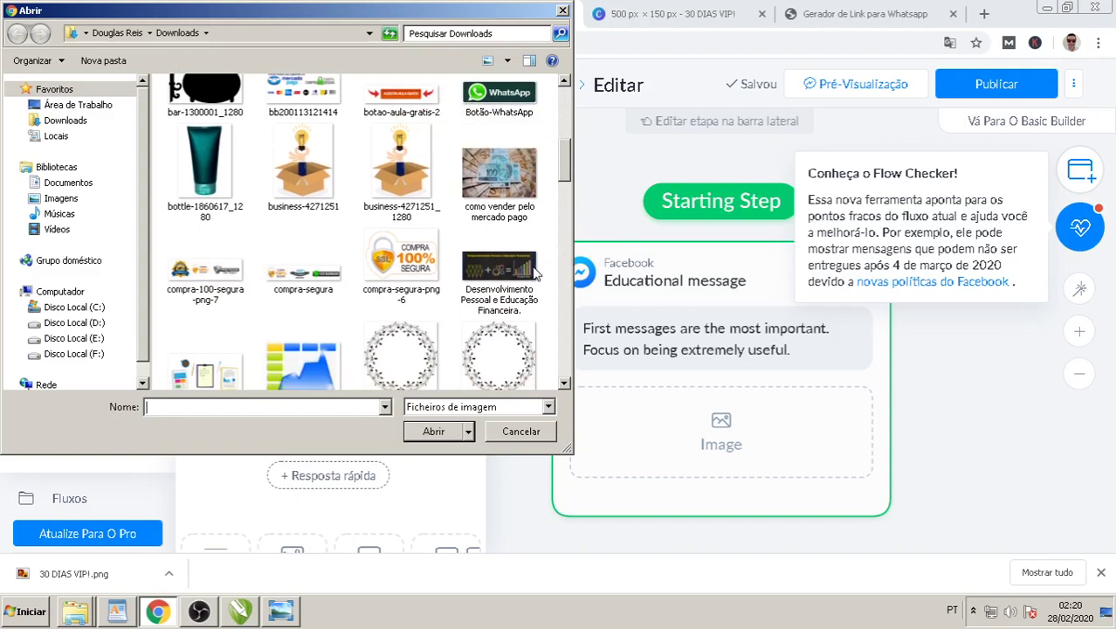
click(528, 270)
click(434, 431)
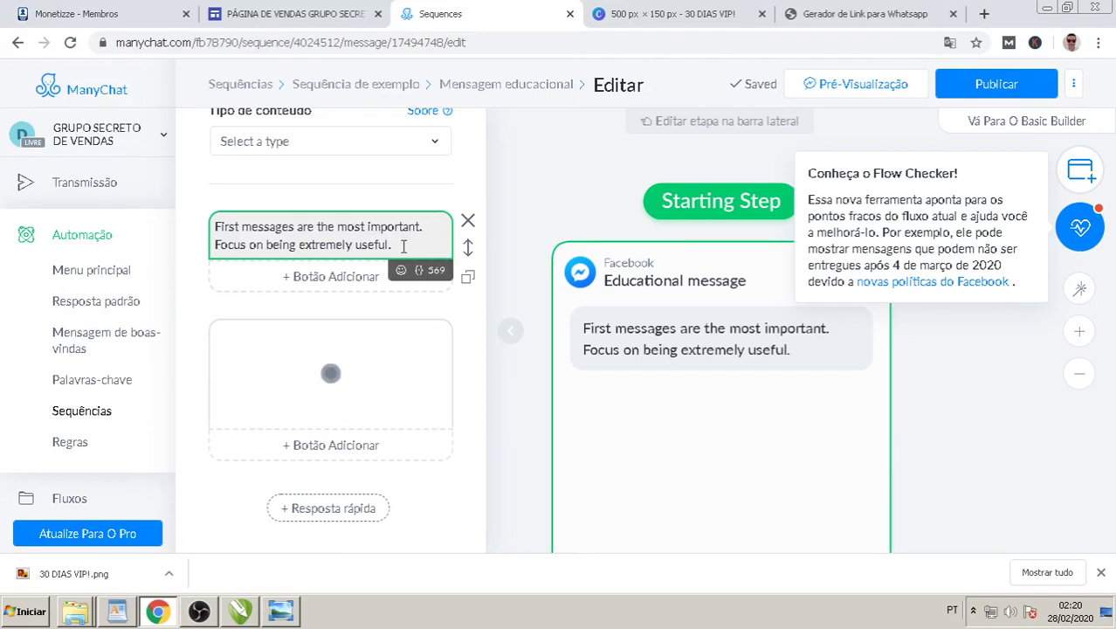
Step: Replace the placeholder text with 'Opa!!' and insert the Primeiro nome variable
drag(403, 244, 160, 224)
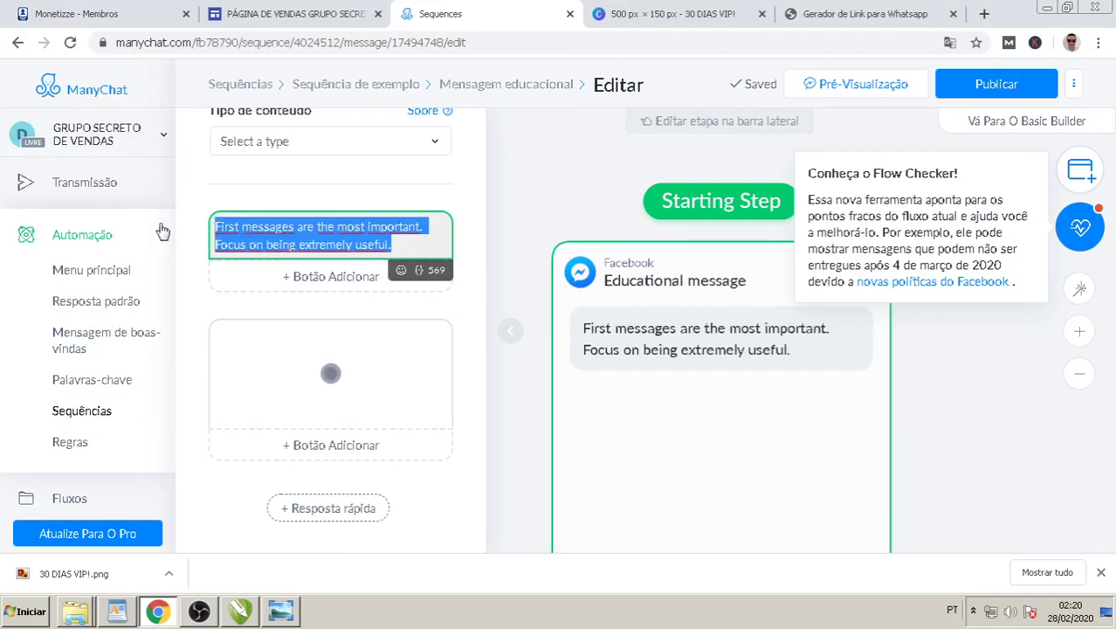
text(Opa!!)
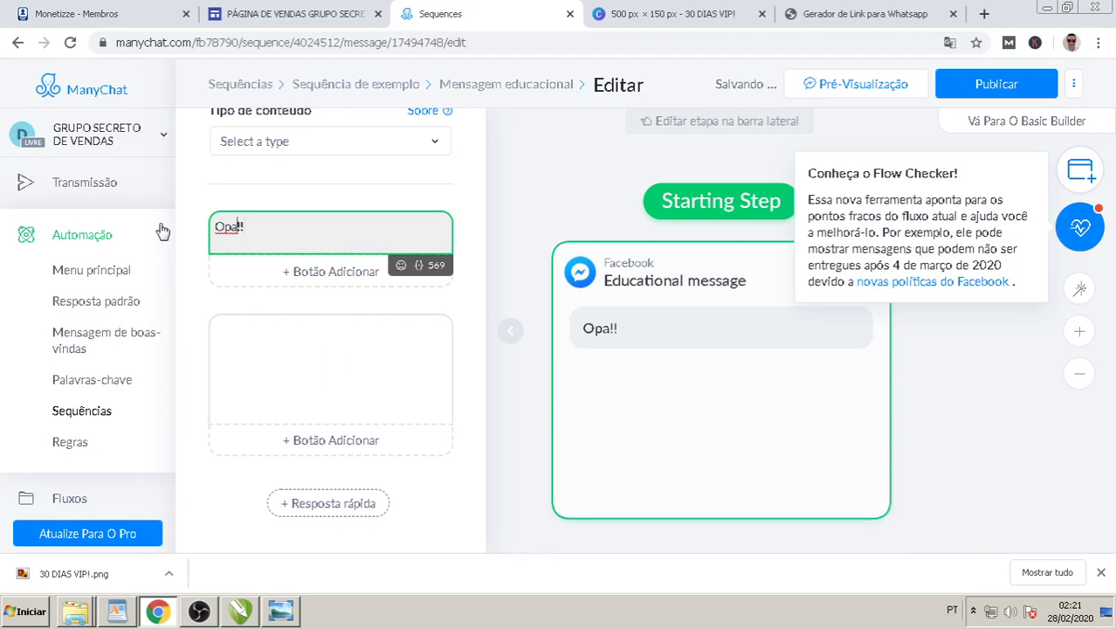
click(420, 266)
click(274, 352)
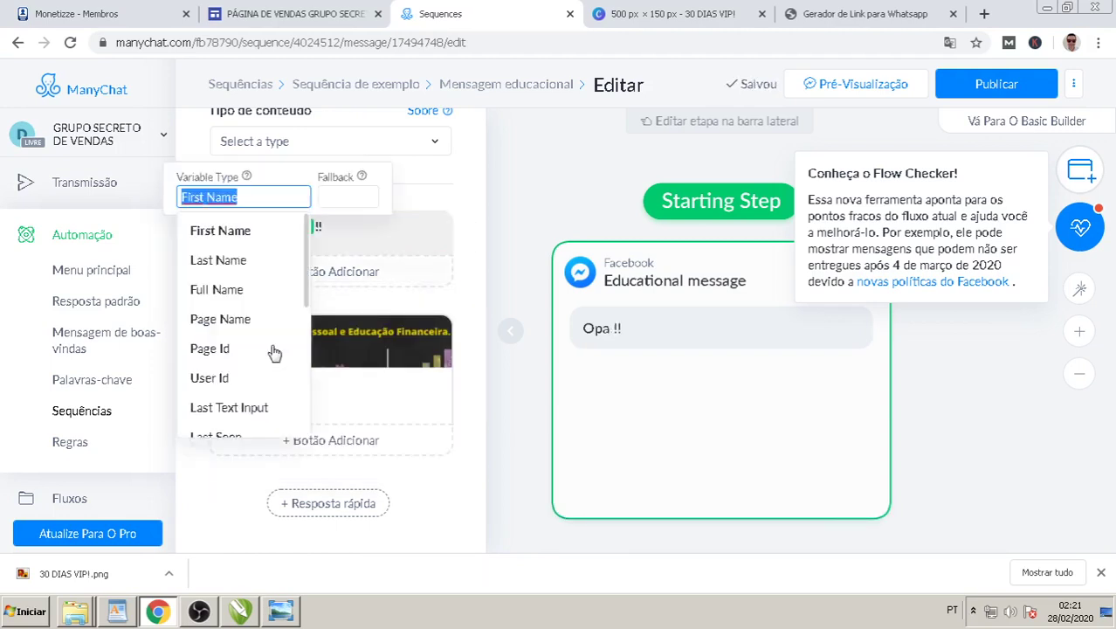
key(Tab)
click(317, 228)
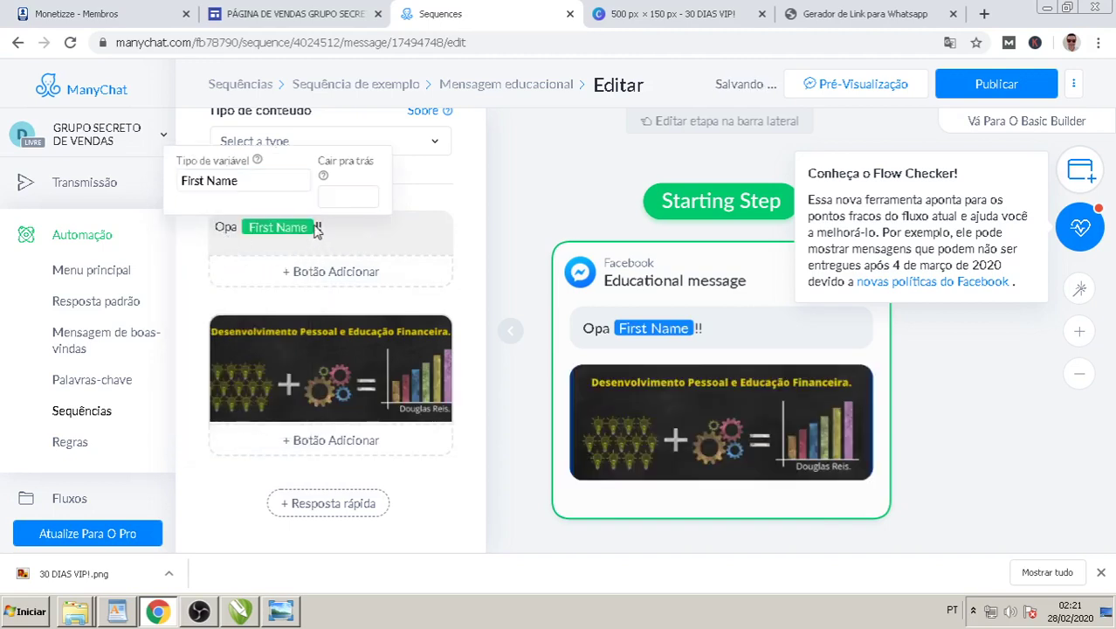
Step: Add 'Agora Vamos Começar a Brincar de Verdade' right after the first-name variable
click(317, 227)
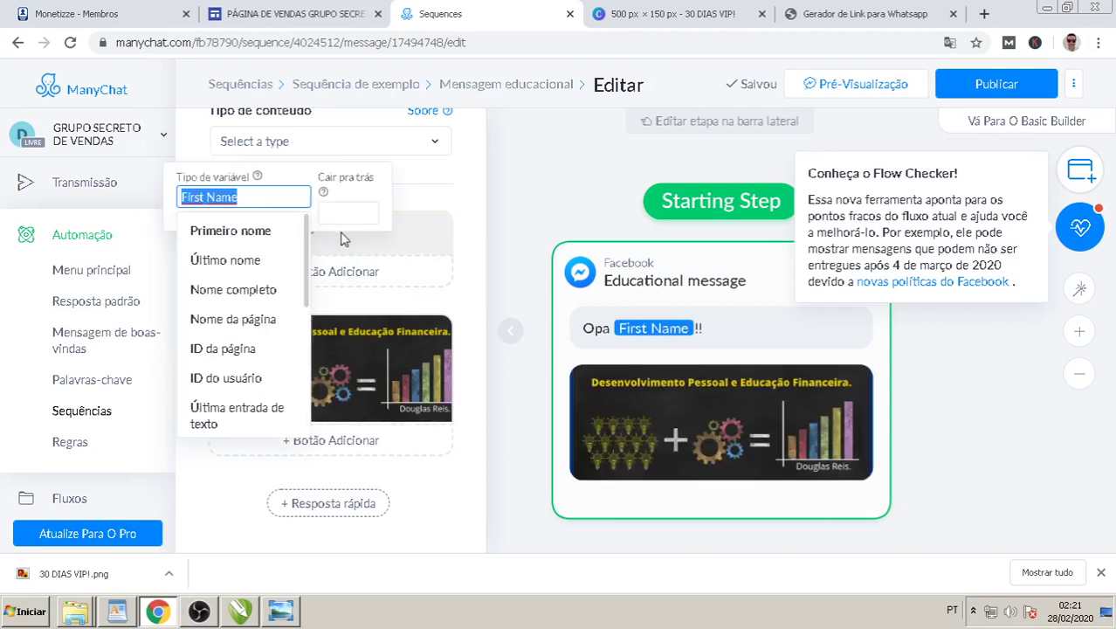
click(356, 242)
click(354, 228)
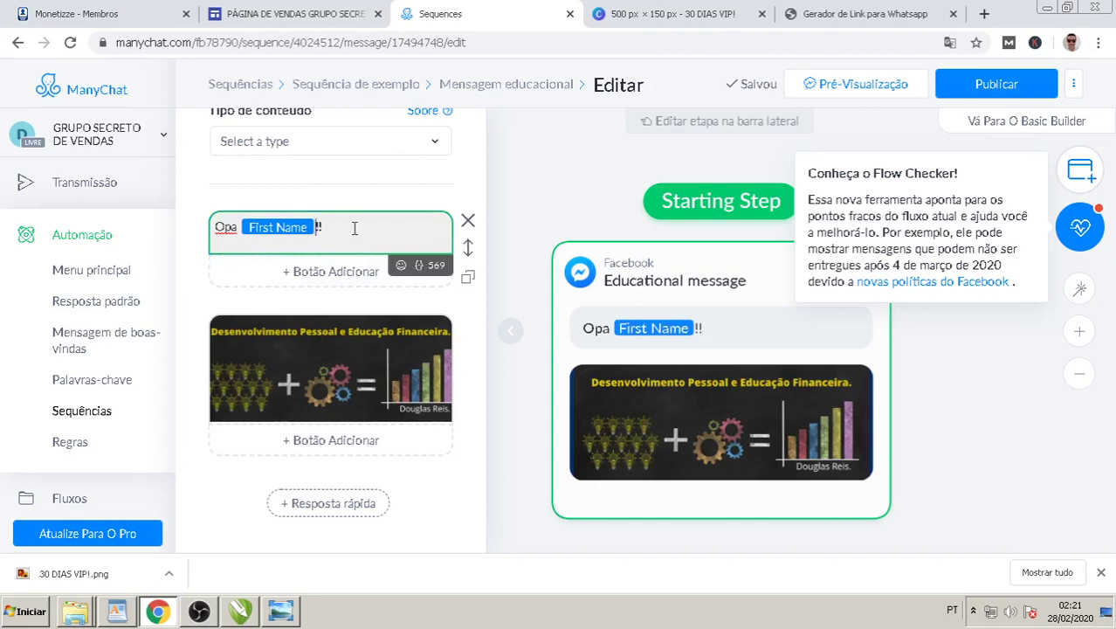
text(Agora )
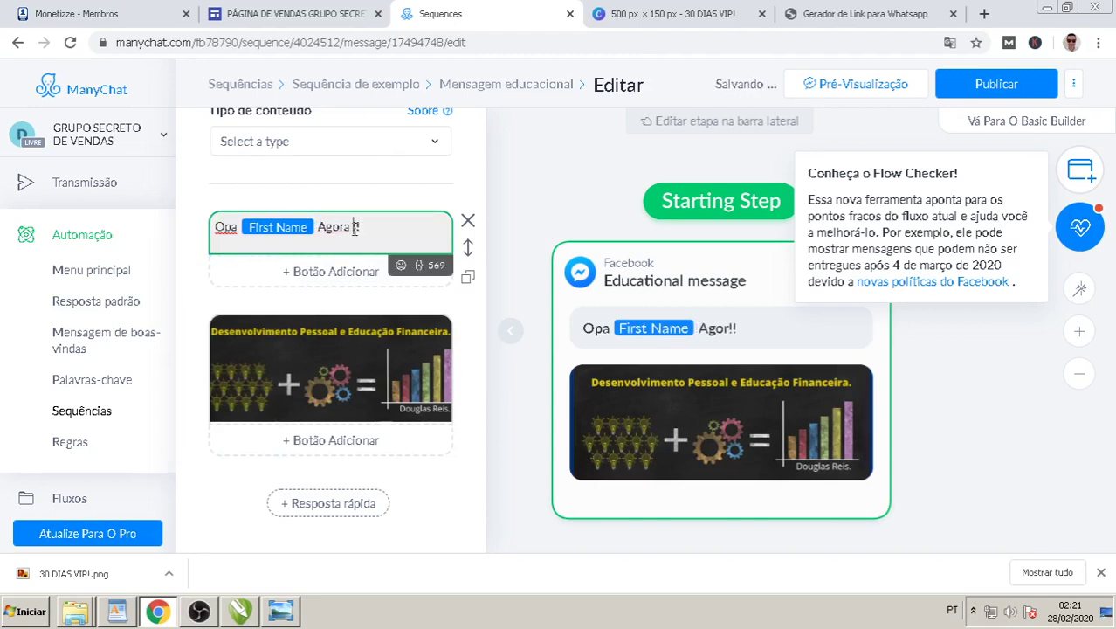
text(Vamos Com)
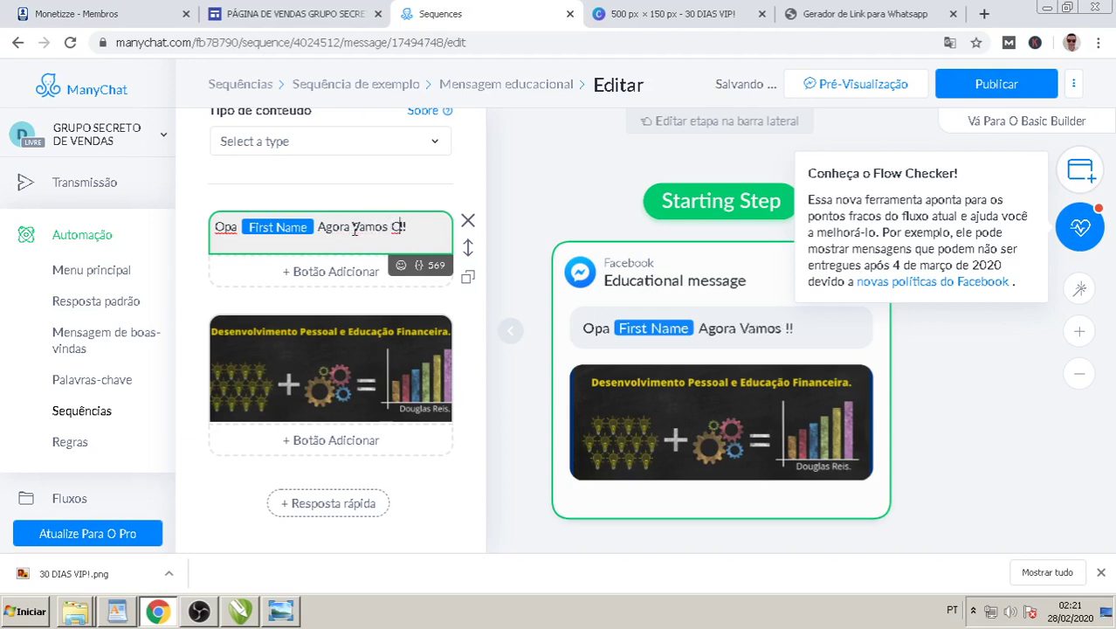
text(eçar a )
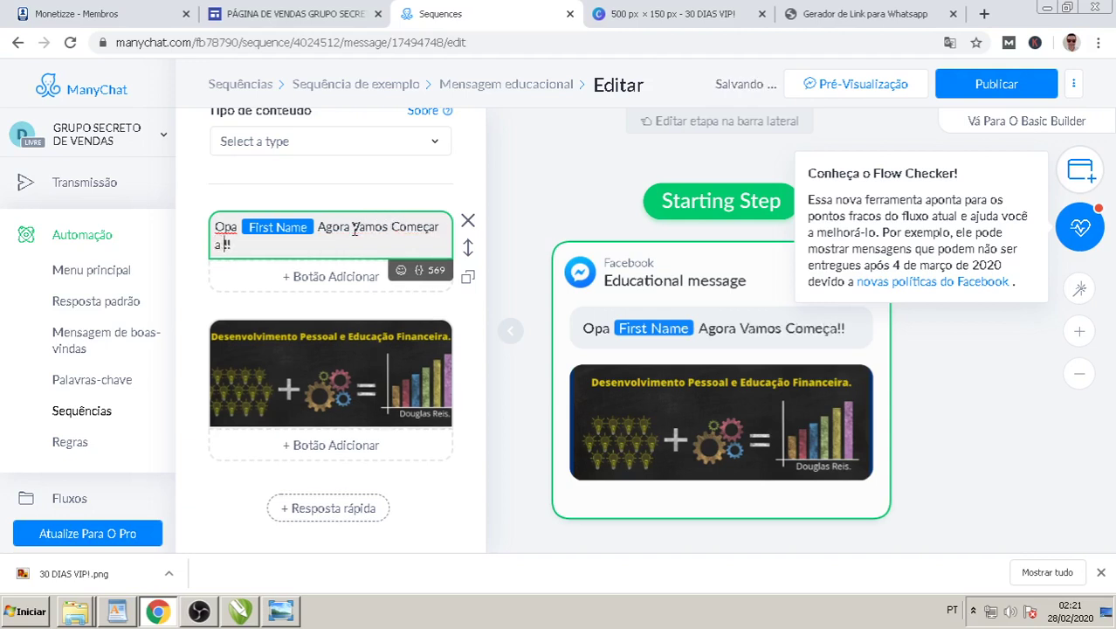
text(Brincar de V)
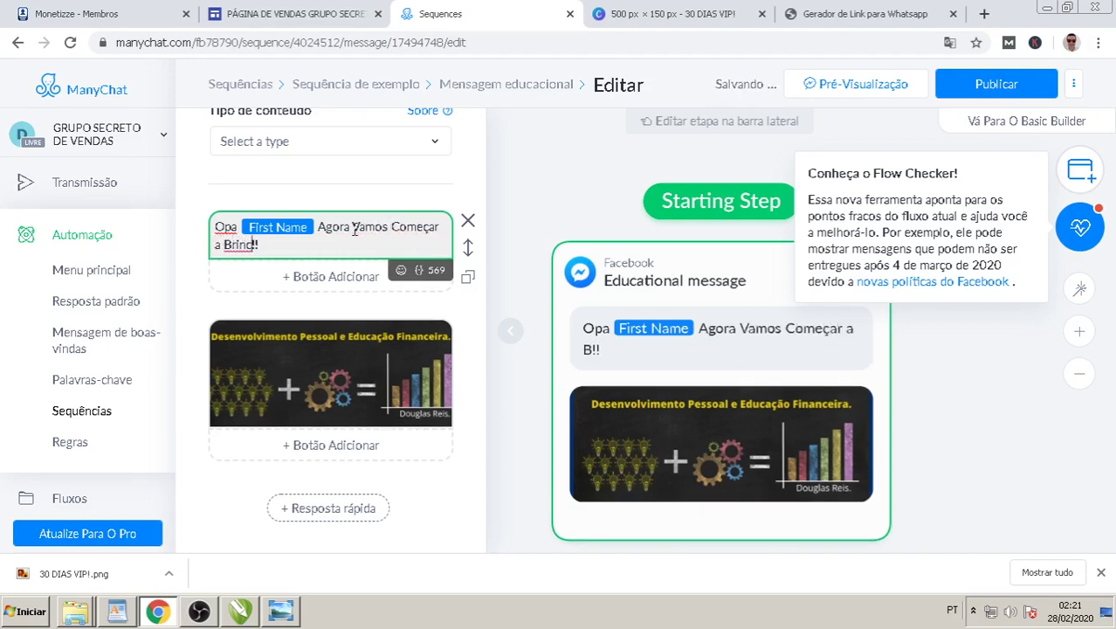
text(erdad)
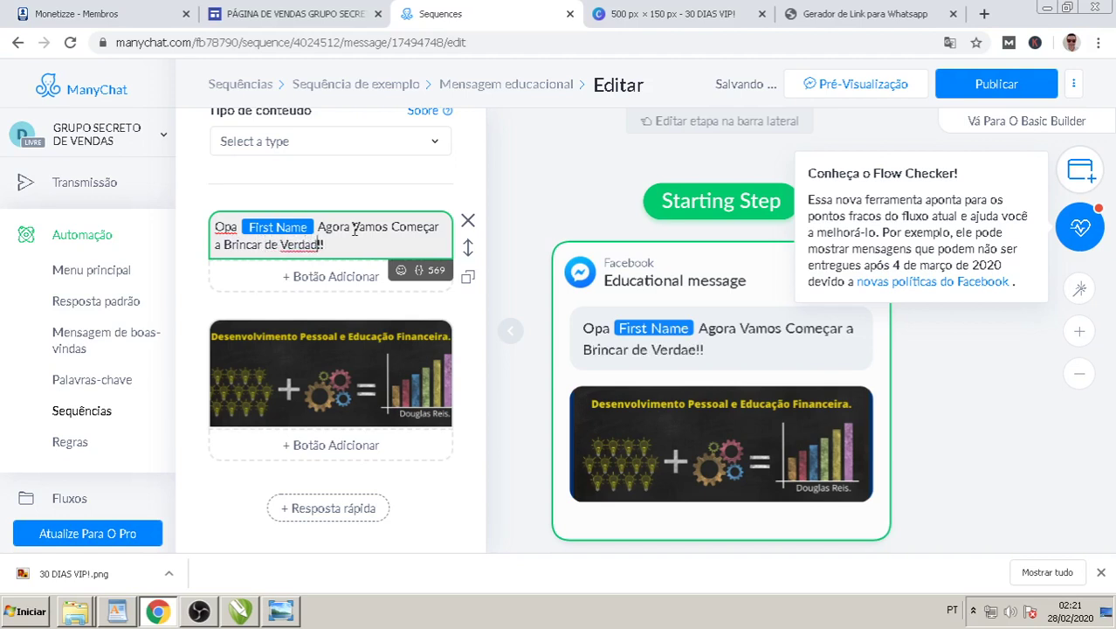
text(e)
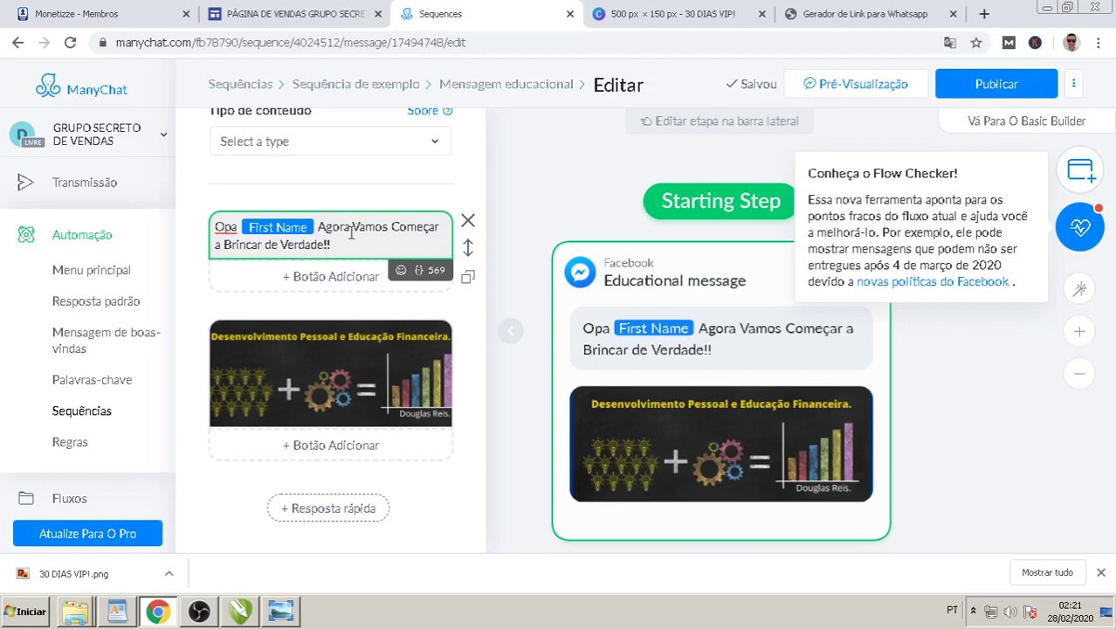
scroll(288, 264, down, 1)
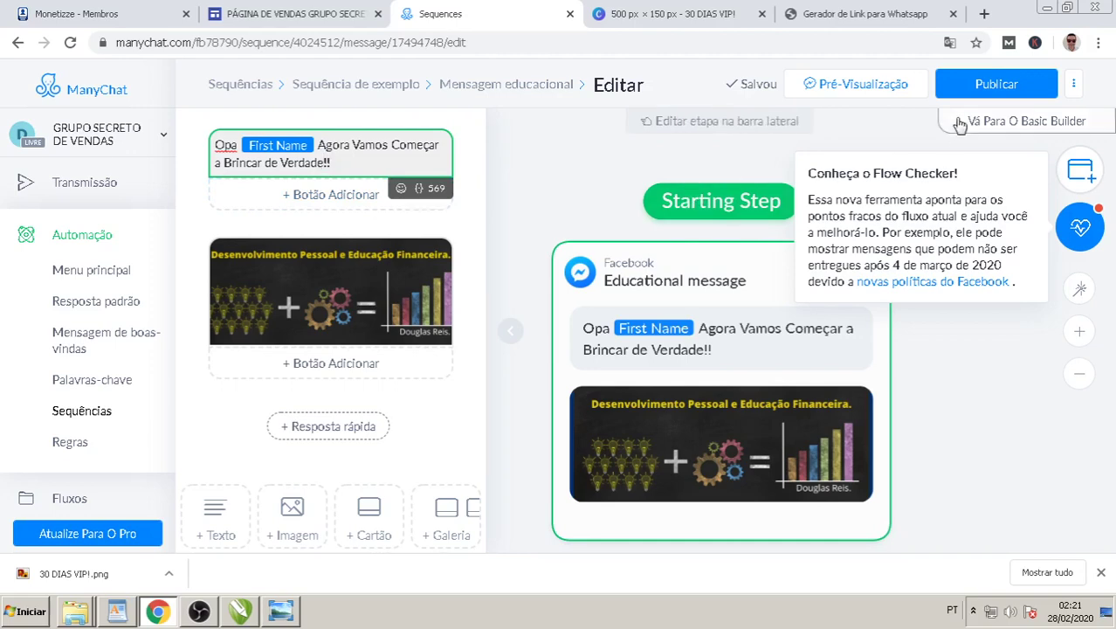
Step: Publish the message and switch on the Educacional + Venda suave step in Sequência de exemplo
click(942, 84)
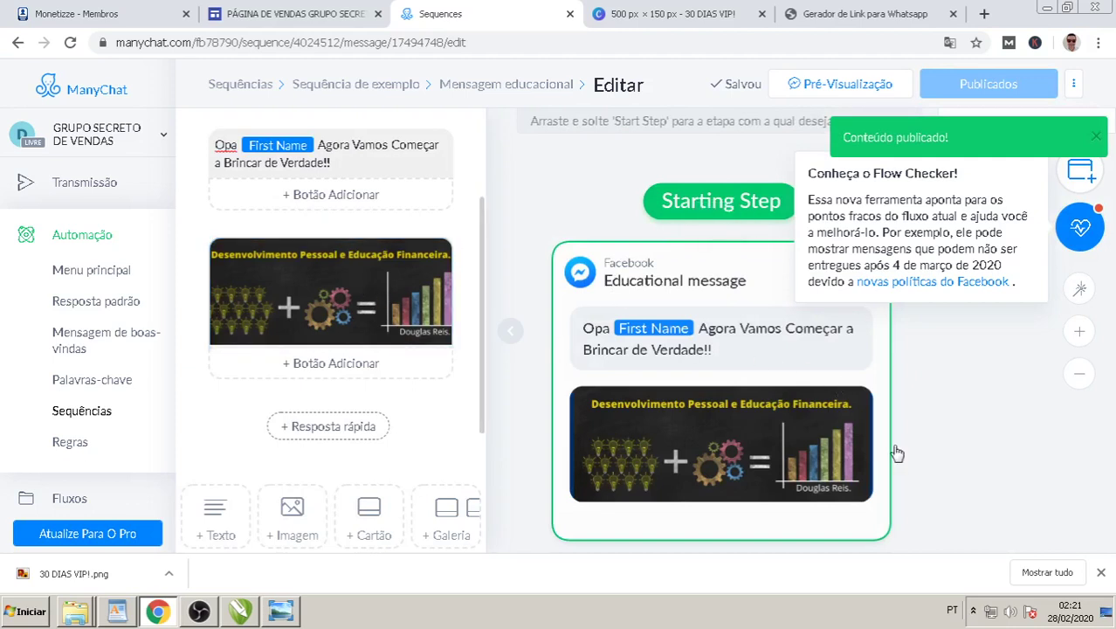
click(85, 412)
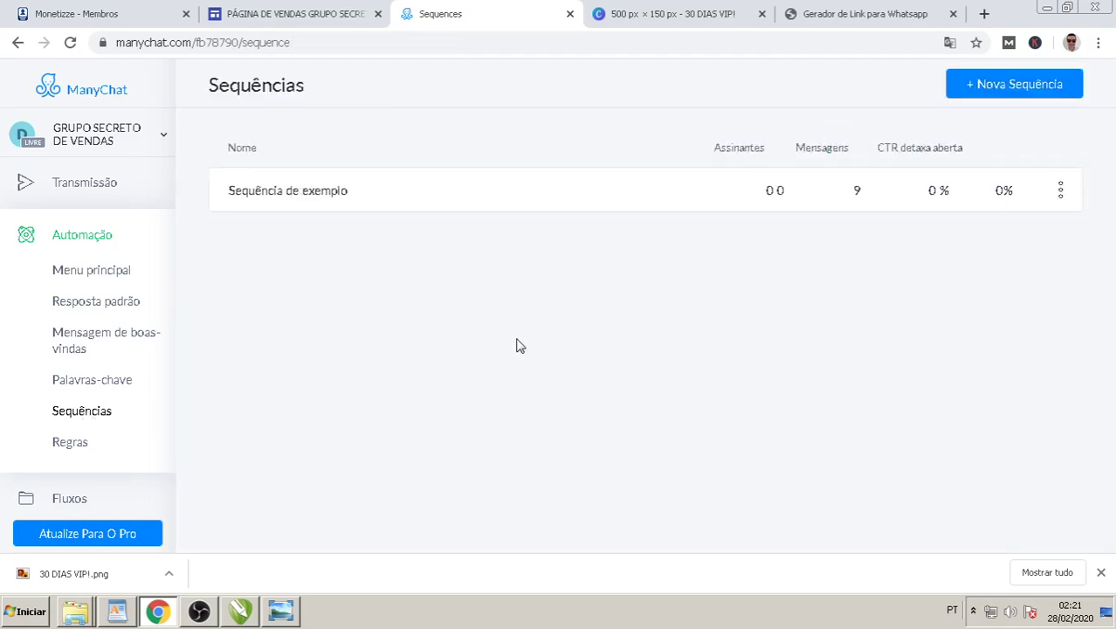
click(446, 202)
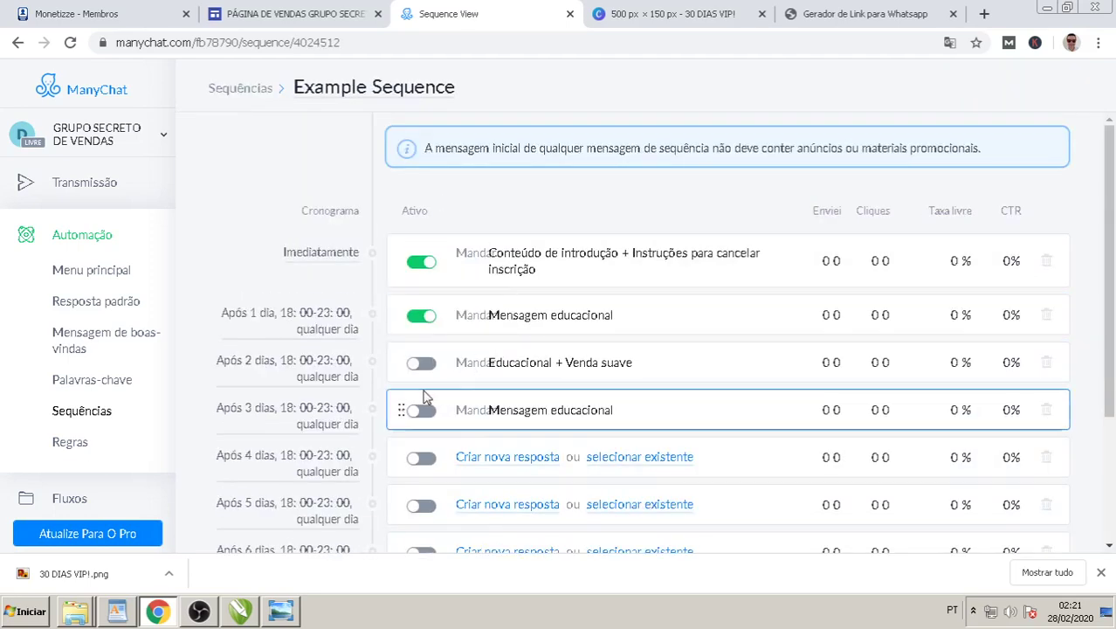
click(421, 364)
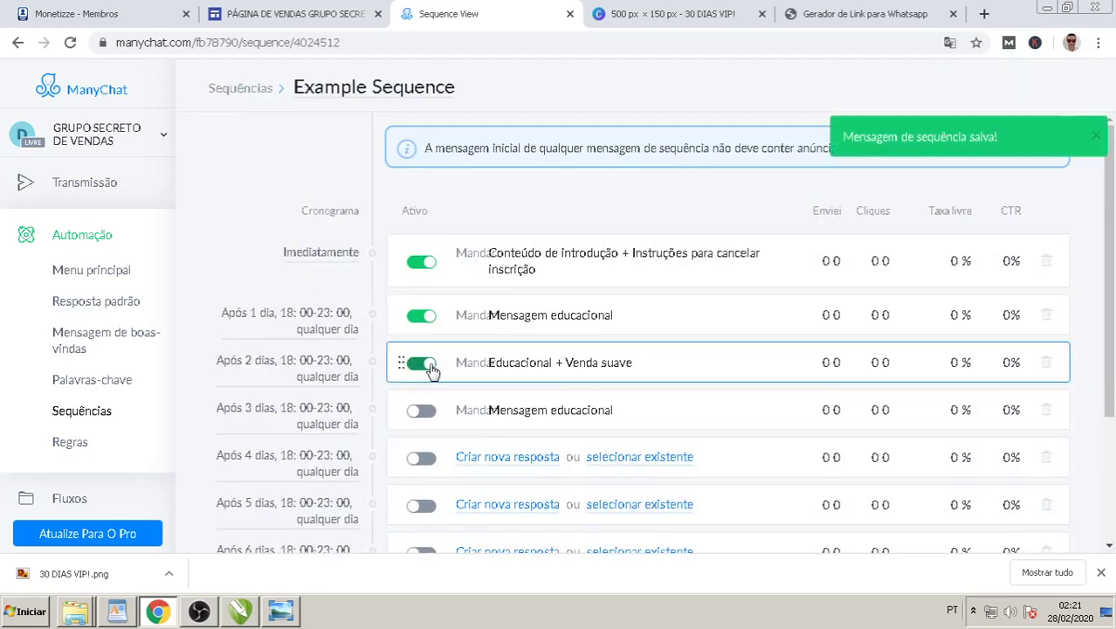
Step: Rename the day-1 Mensagem educacional to 'DIA 1 - IMAGEM COM TEXTO' and return to Sequências
click(547, 320)
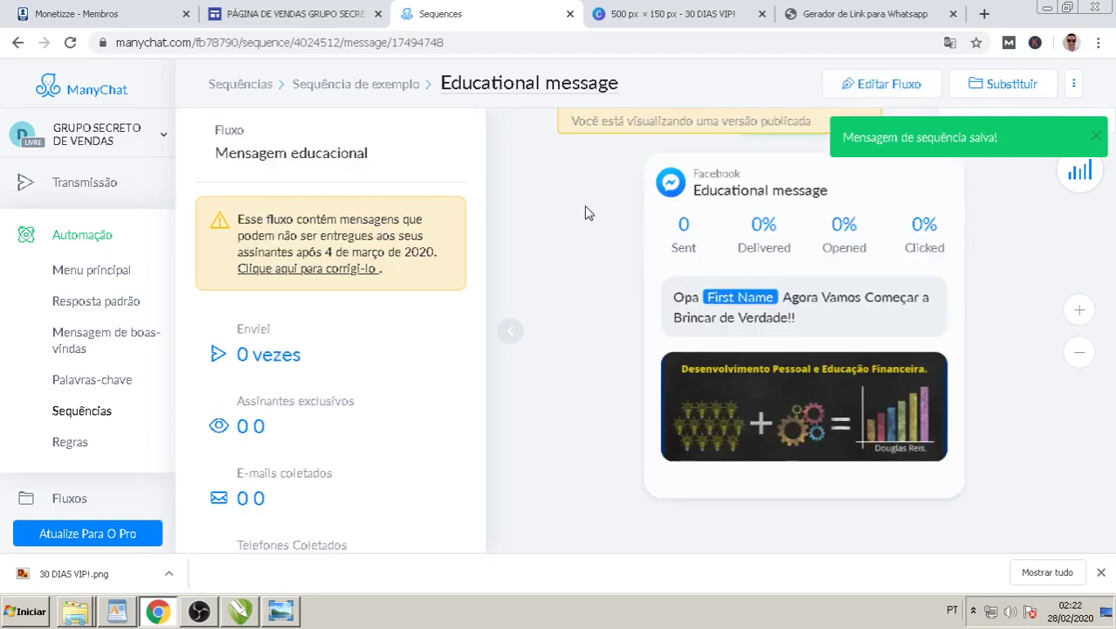
click(512, 82)
click(511, 79)
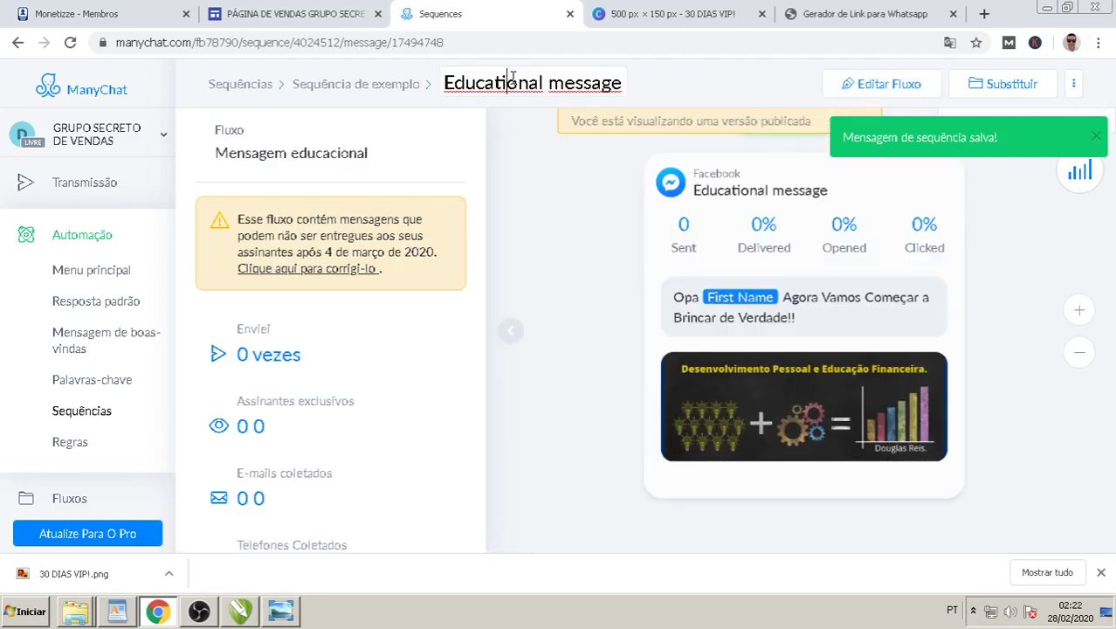
double_click(512, 79)
drag(592, 82, 398, 105)
text(D)
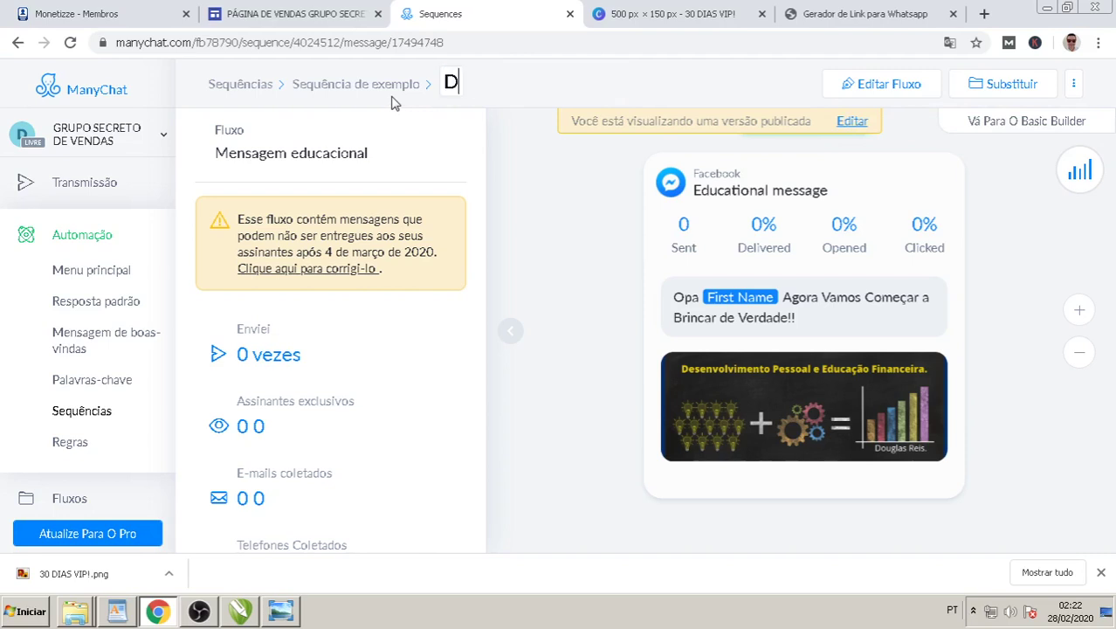
text(IA 1 )
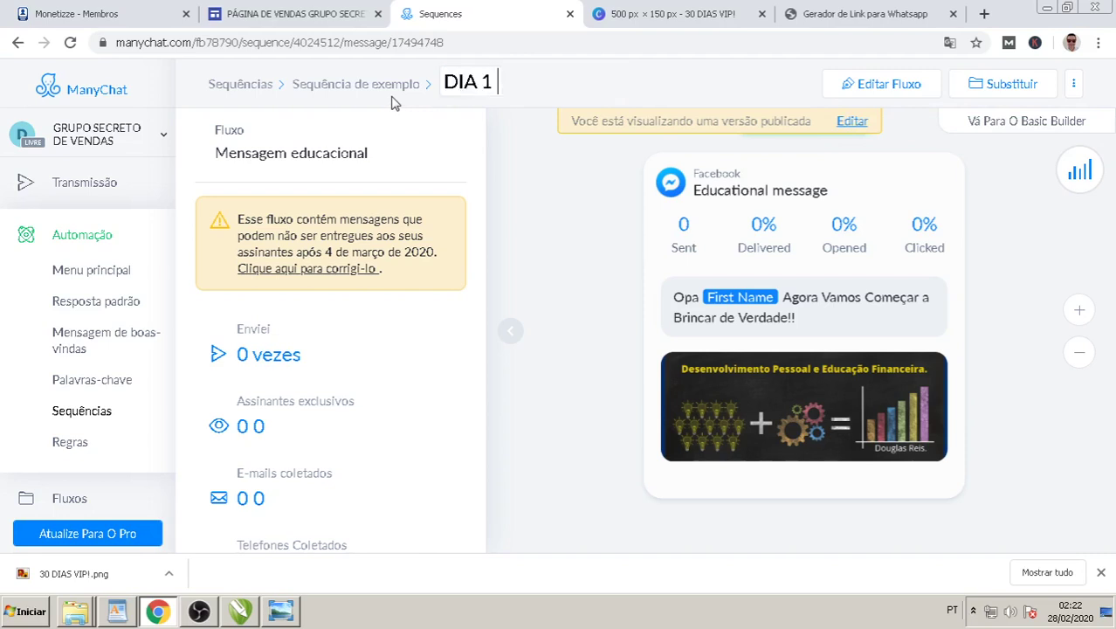
text(- IMAGEM)
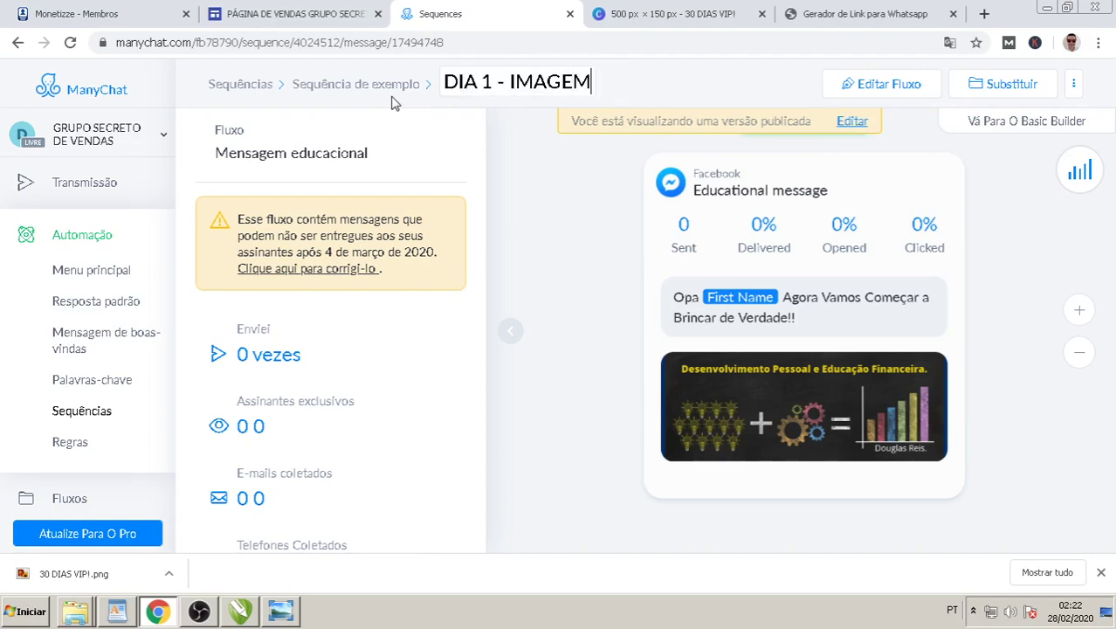
text( COM TEXTO)
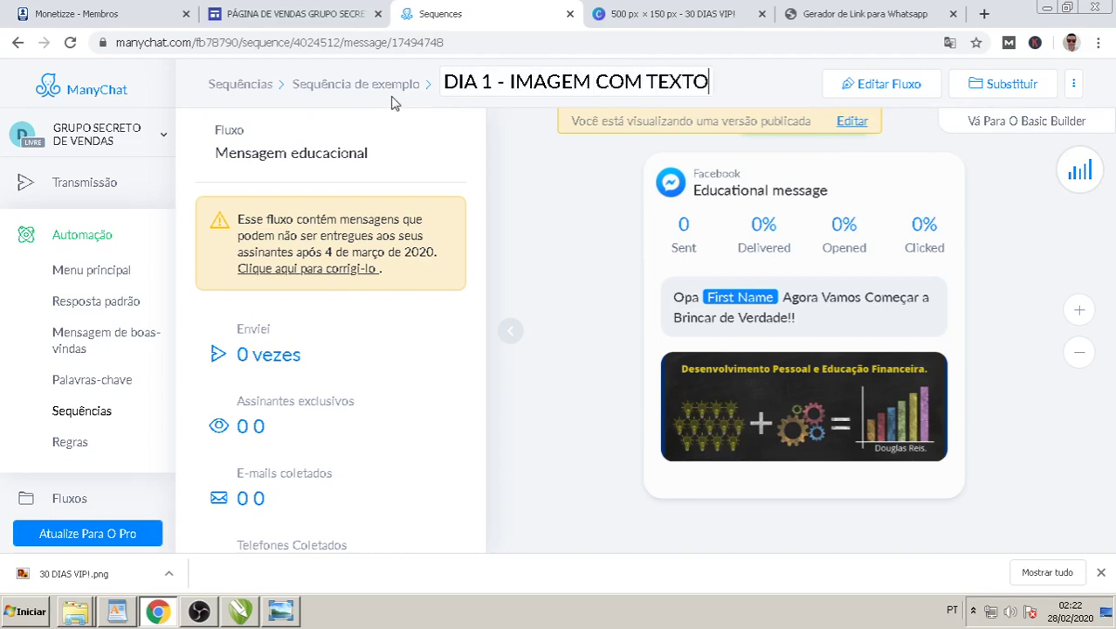
key(Return)
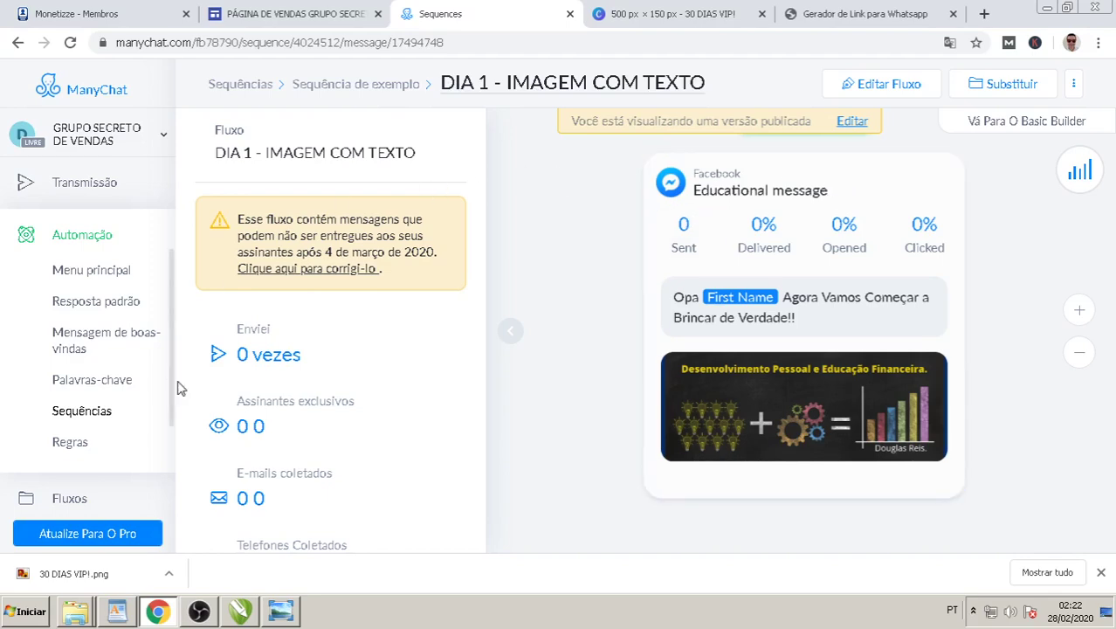
click(85, 412)
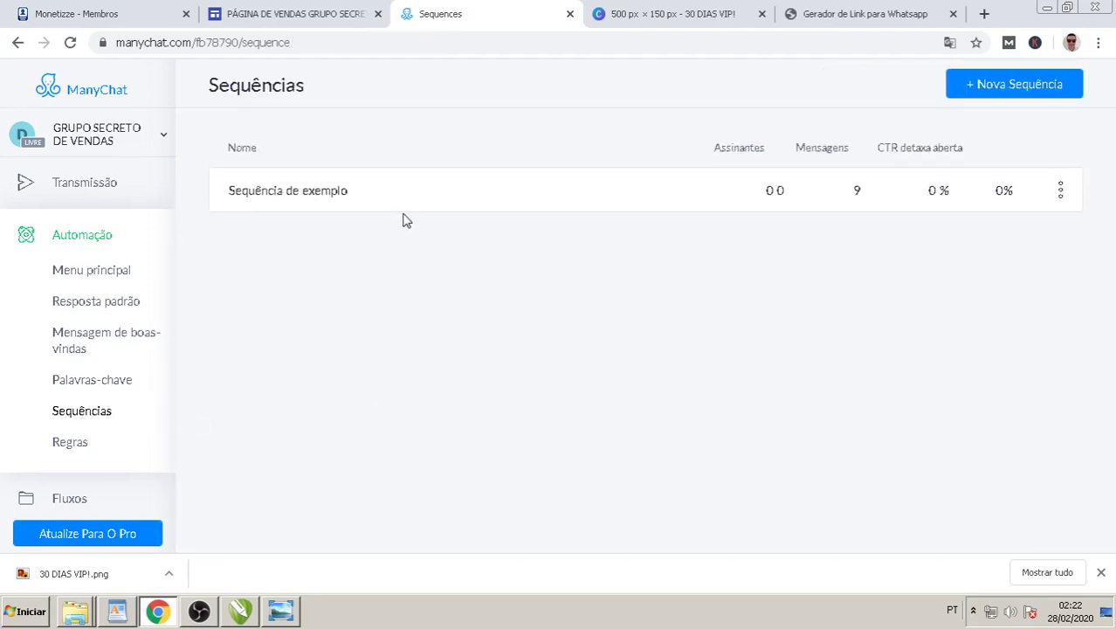
Step: Retitle the Educacional + Venda suave message 'DIA 2 - VÍDEO DE CONTEÚDO' and open its flow editor
click(390, 207)
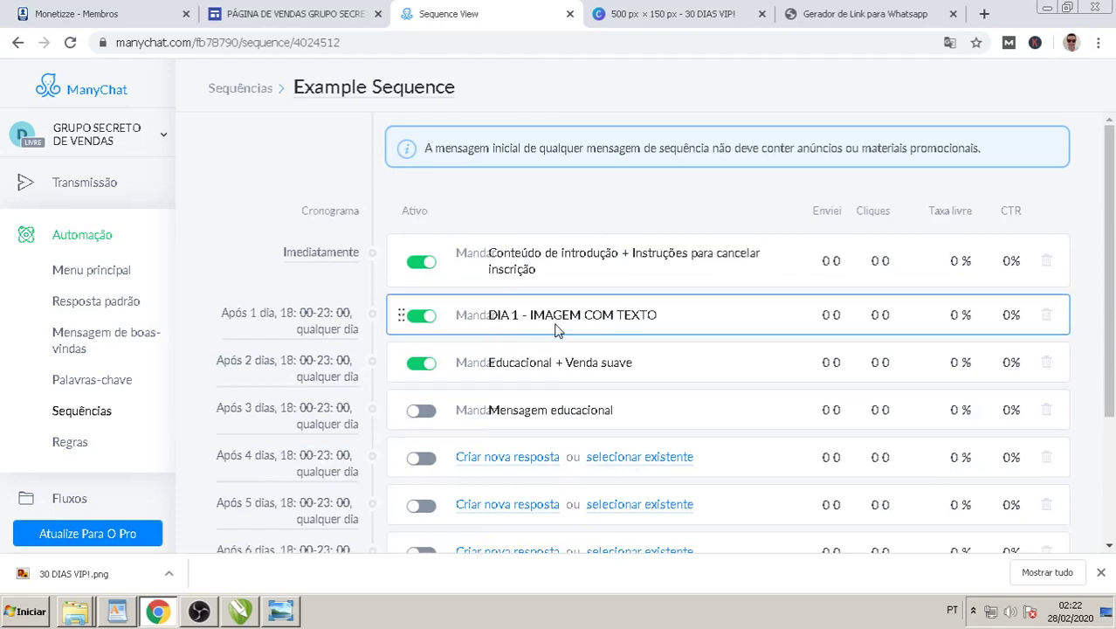
click(528, 371)
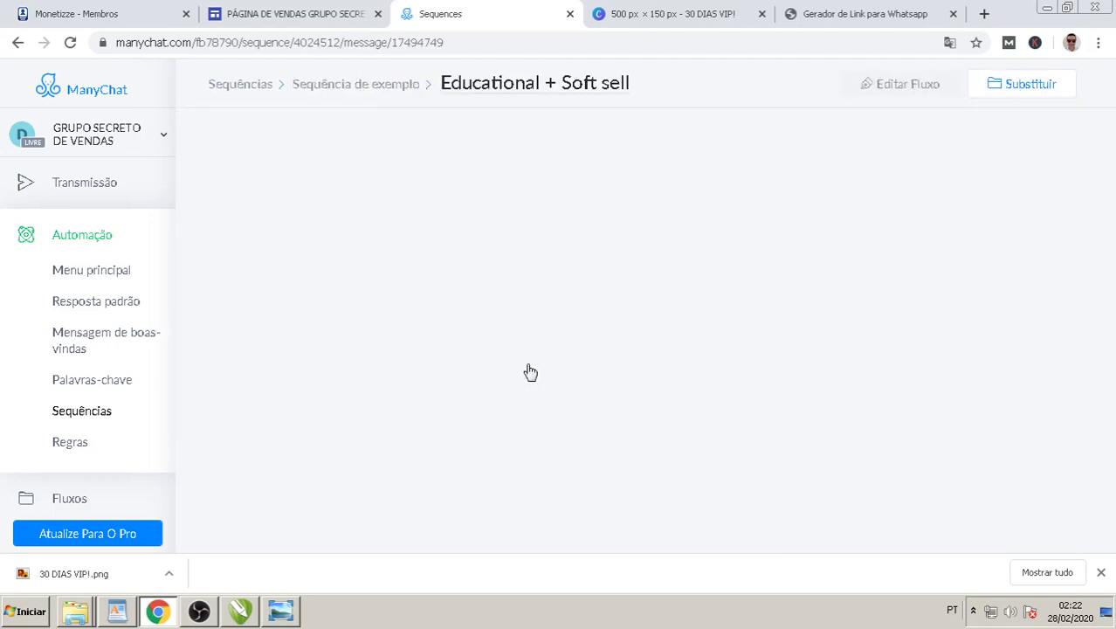
click(515, 83)
click(515, 83)
triple_click(515, 83)
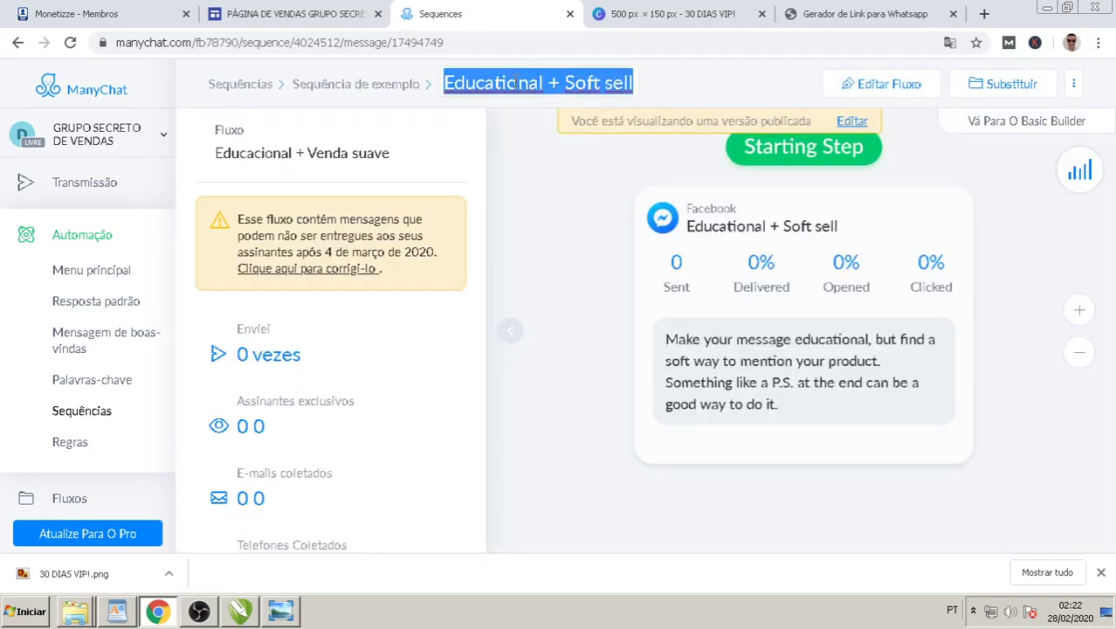
text(DIA )
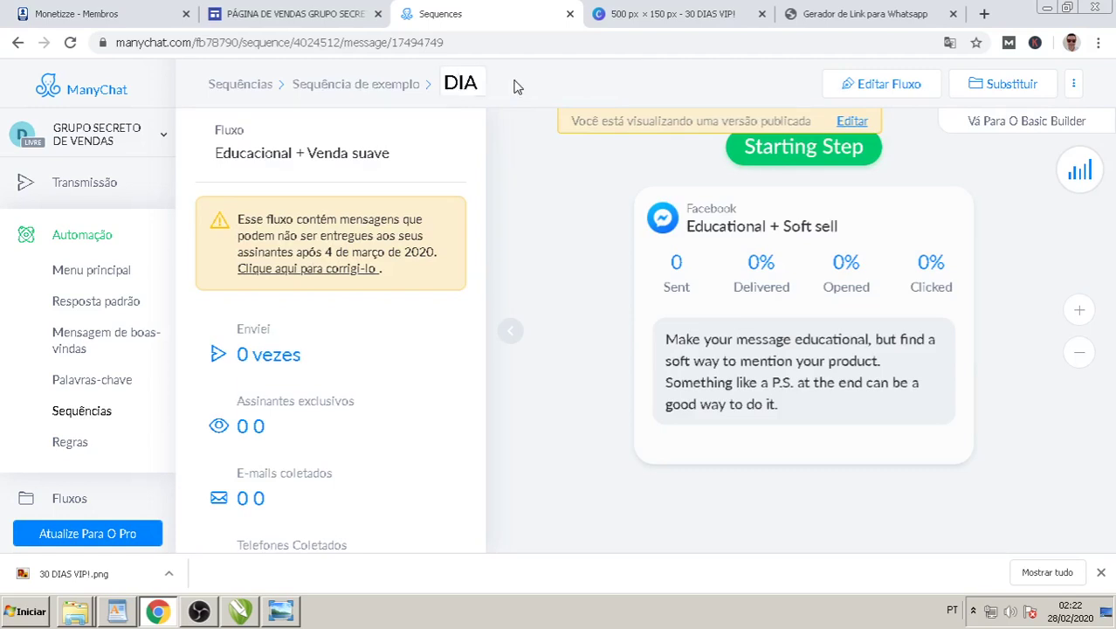
text(2 - VÍDEO DE C)
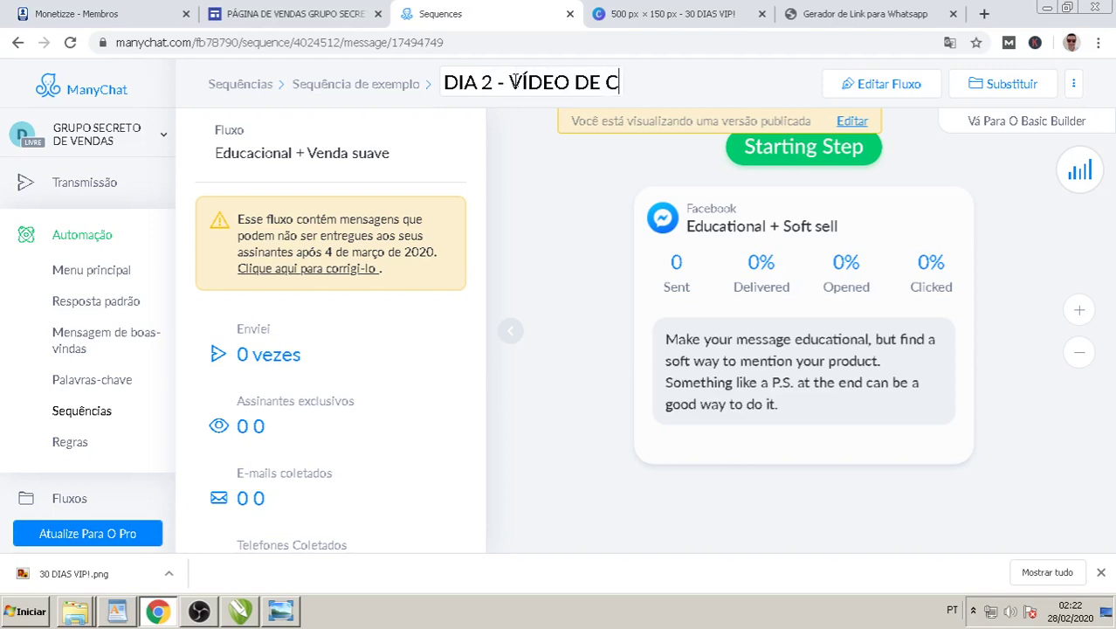
text(ONTEÚDO)
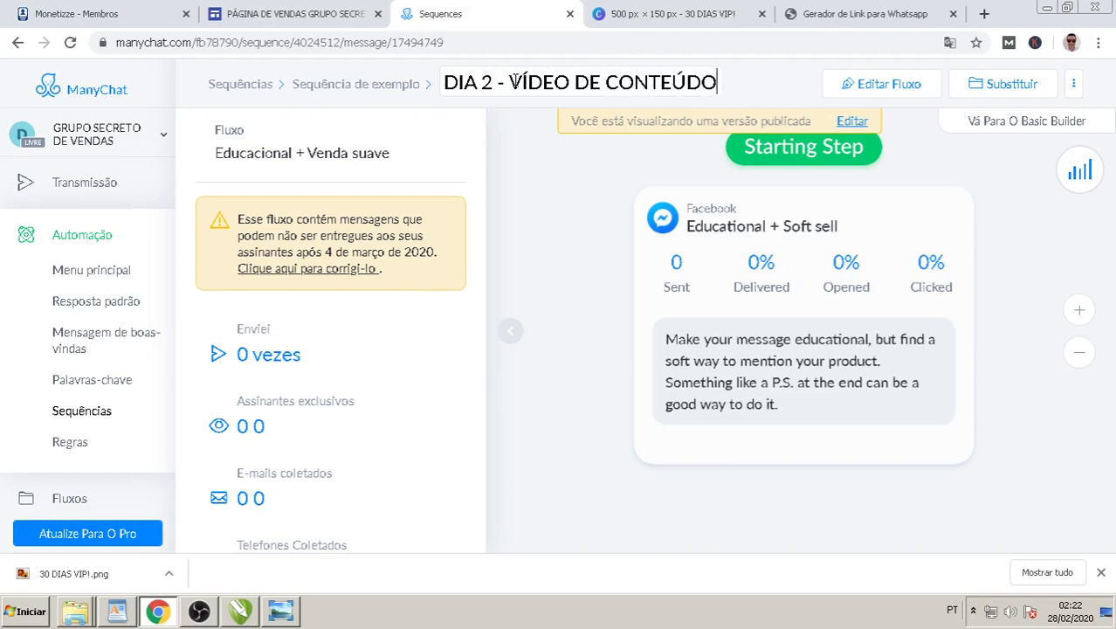
click(912, 86)
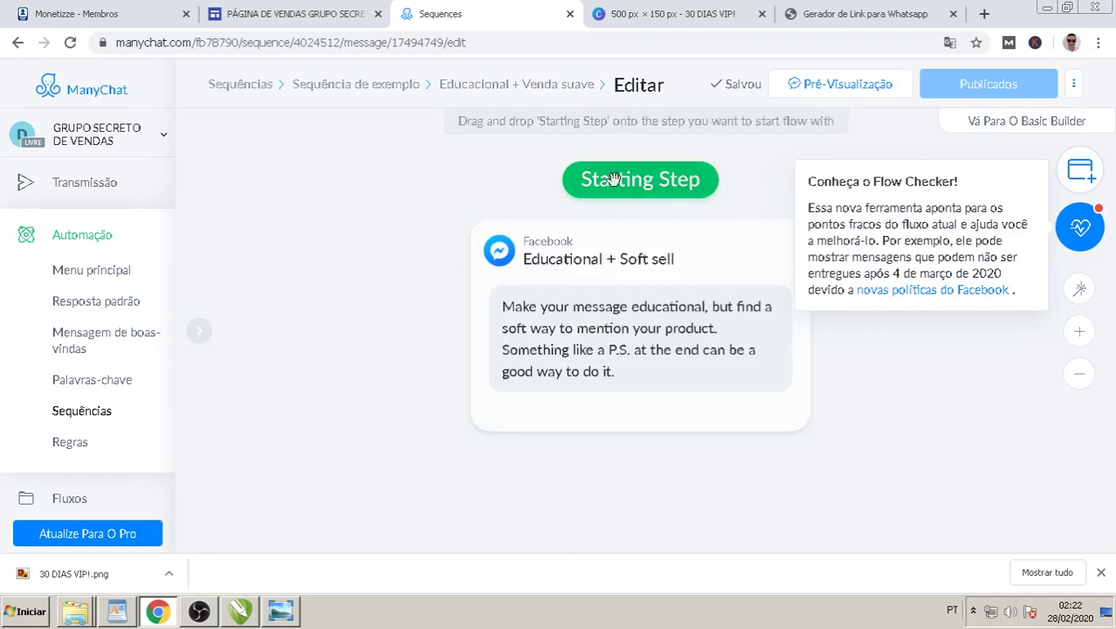
Step: Delete the sample message text and add a video block to the message
click(630, 334)
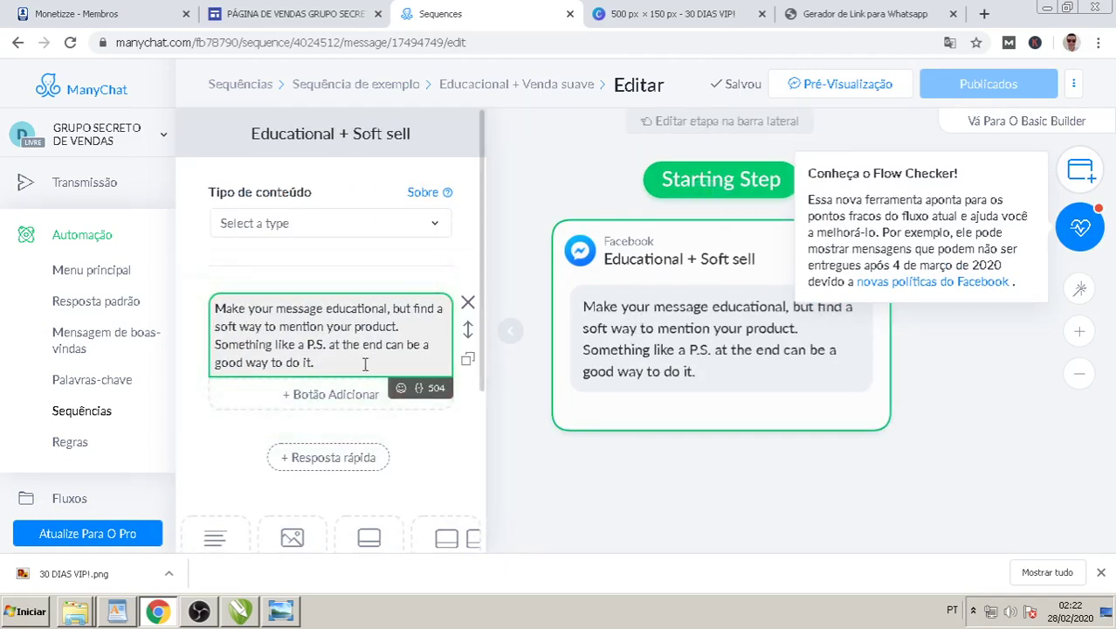
drag(362, 362, 201, 299)
key(BackSpace)
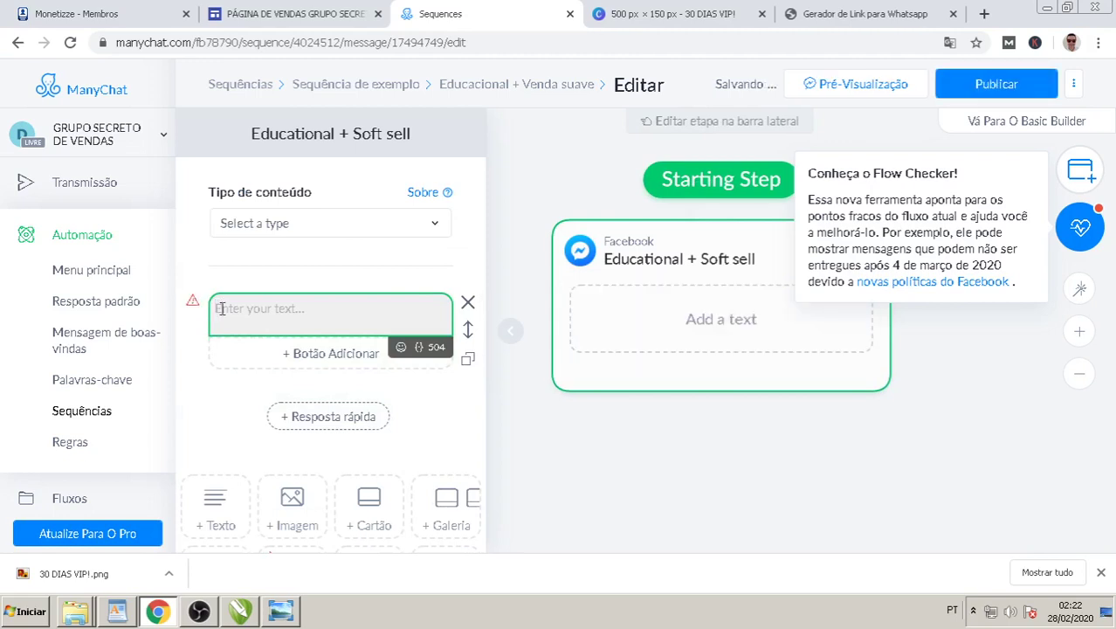
scroll(329, 373, down, 2)
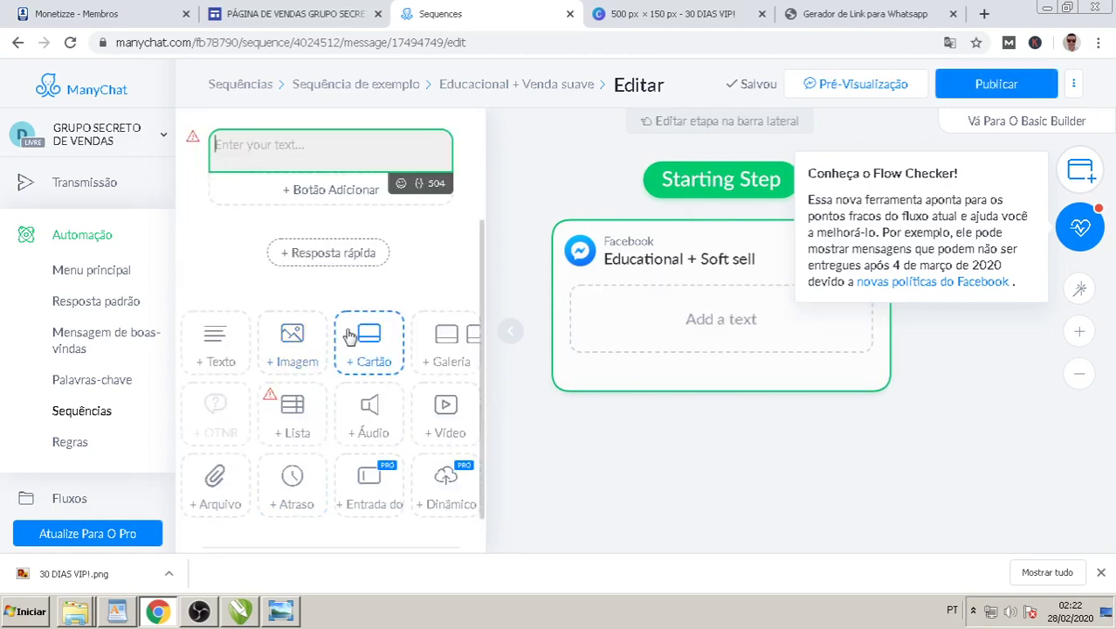
click(447, 421)
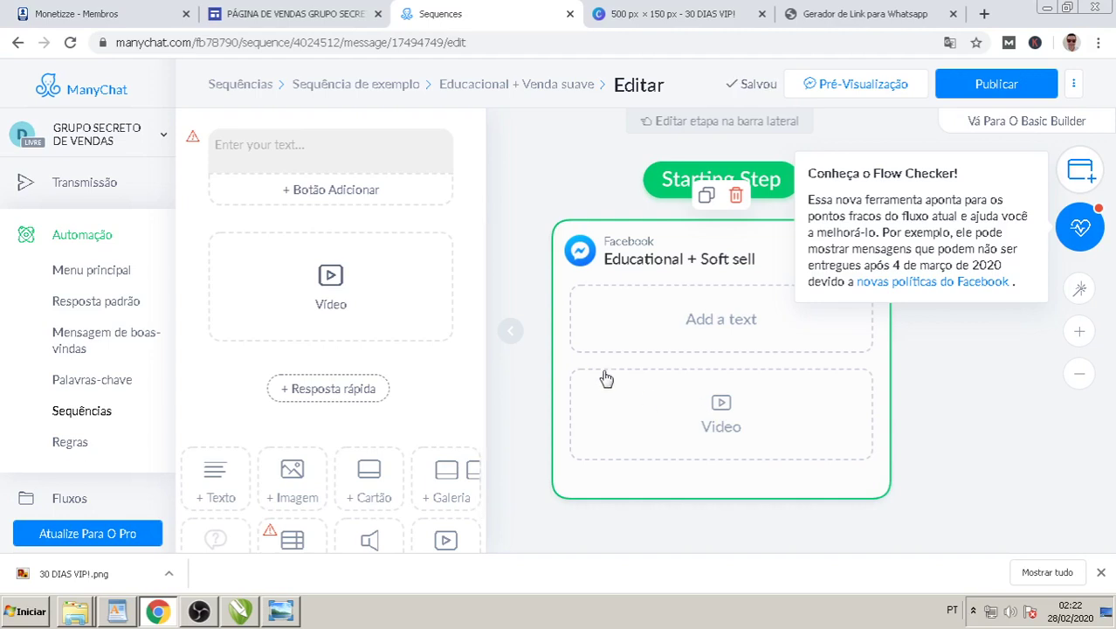
Step: Browse to the E:\GESTOR DE ANÚNCIOS folder to find the video file
click(341, 287)
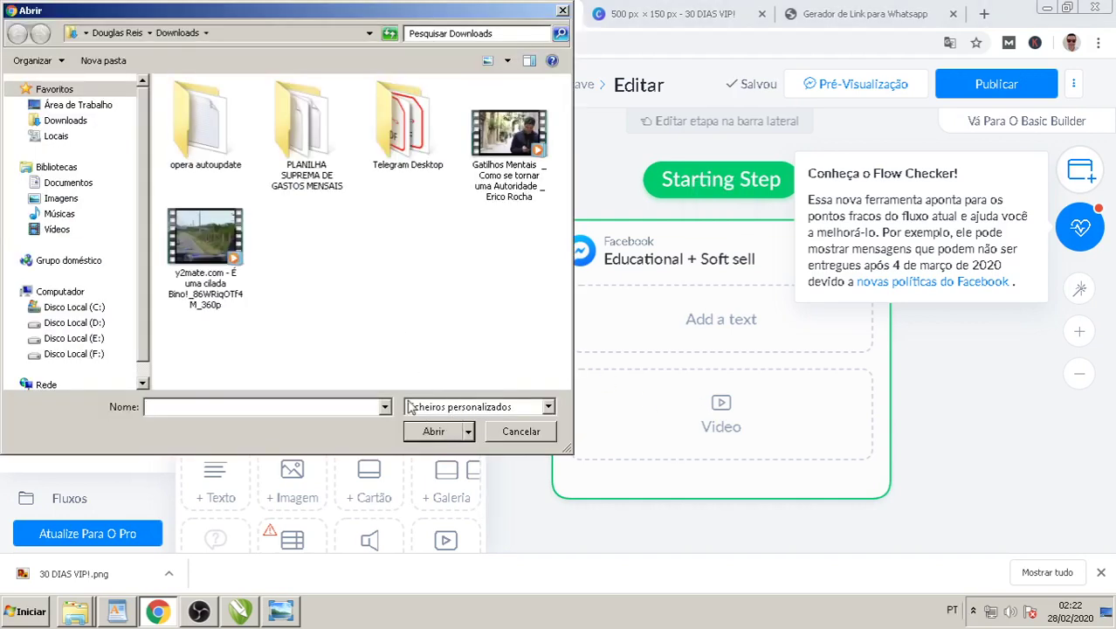
click(95, 339)
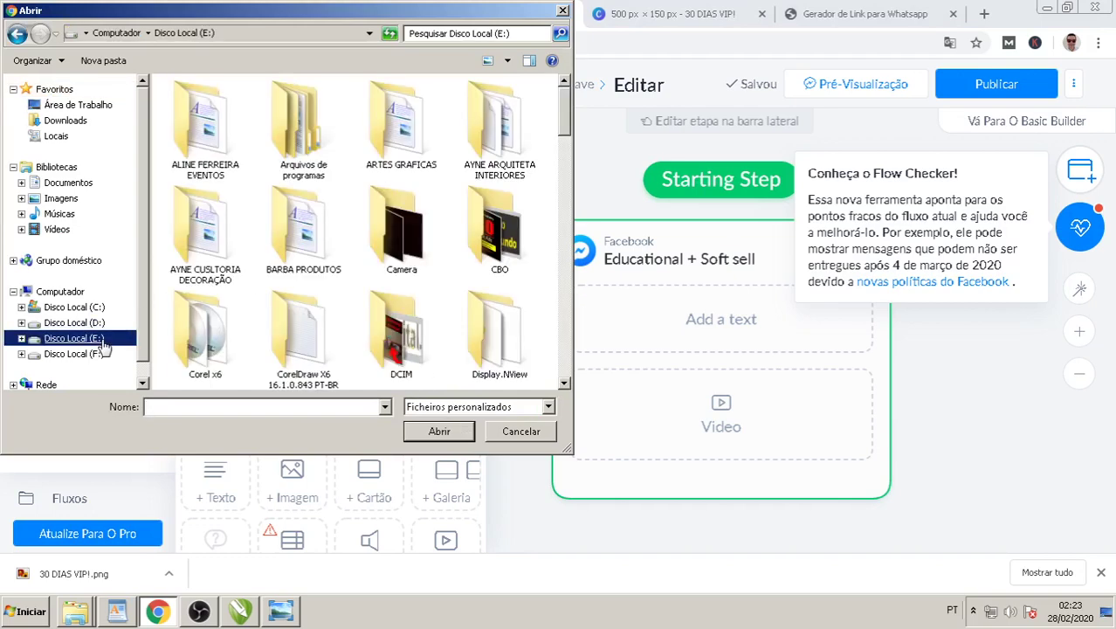
click(505, 229)
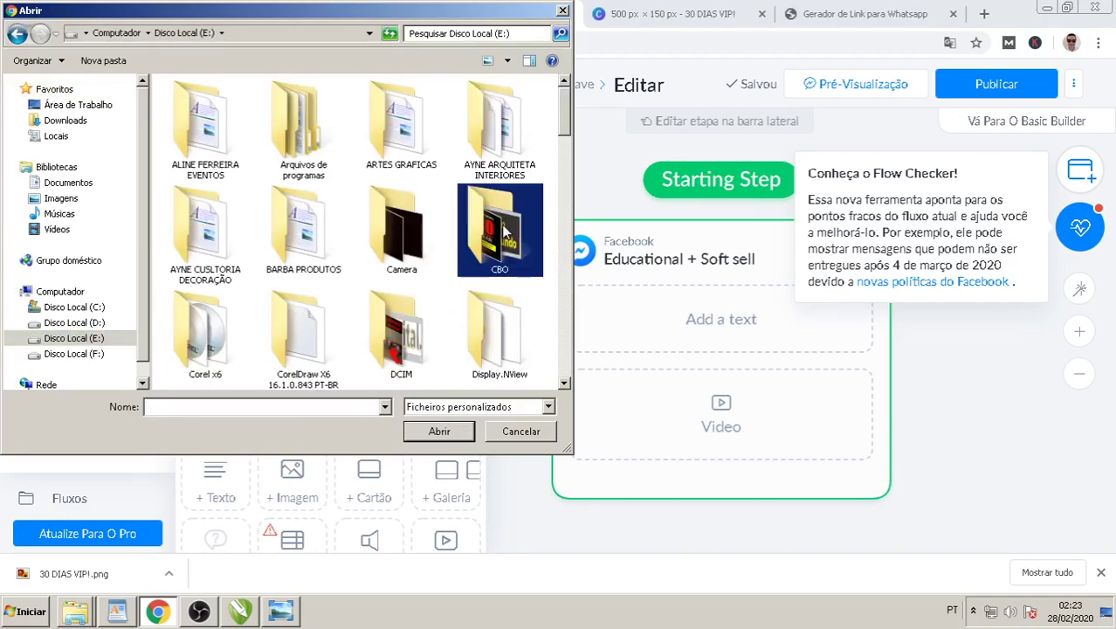
key(g)
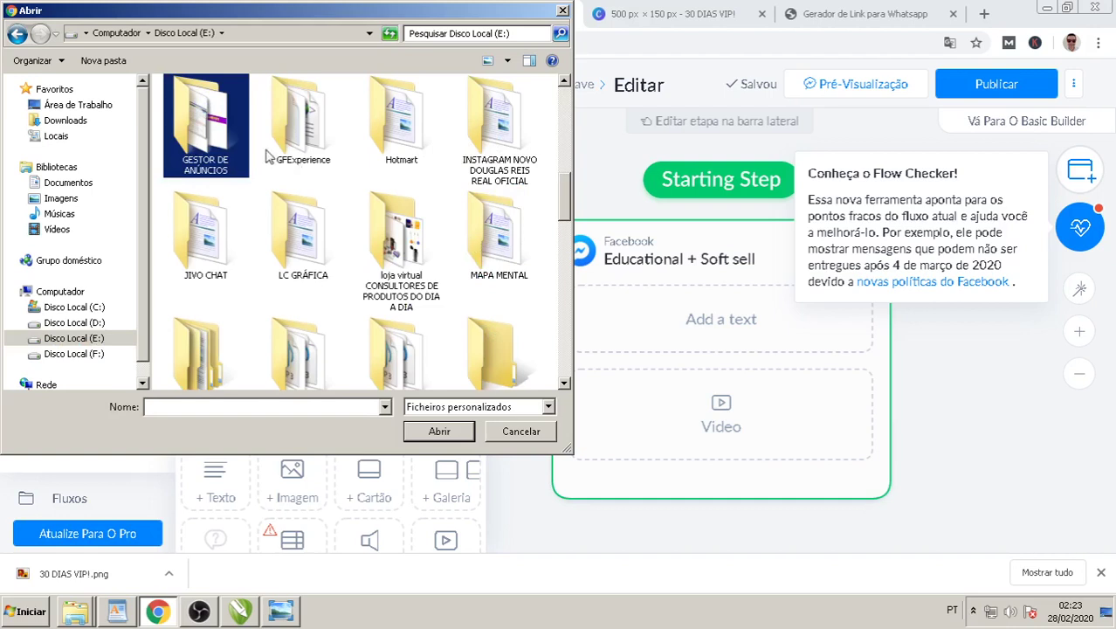
double_click(208, 139)
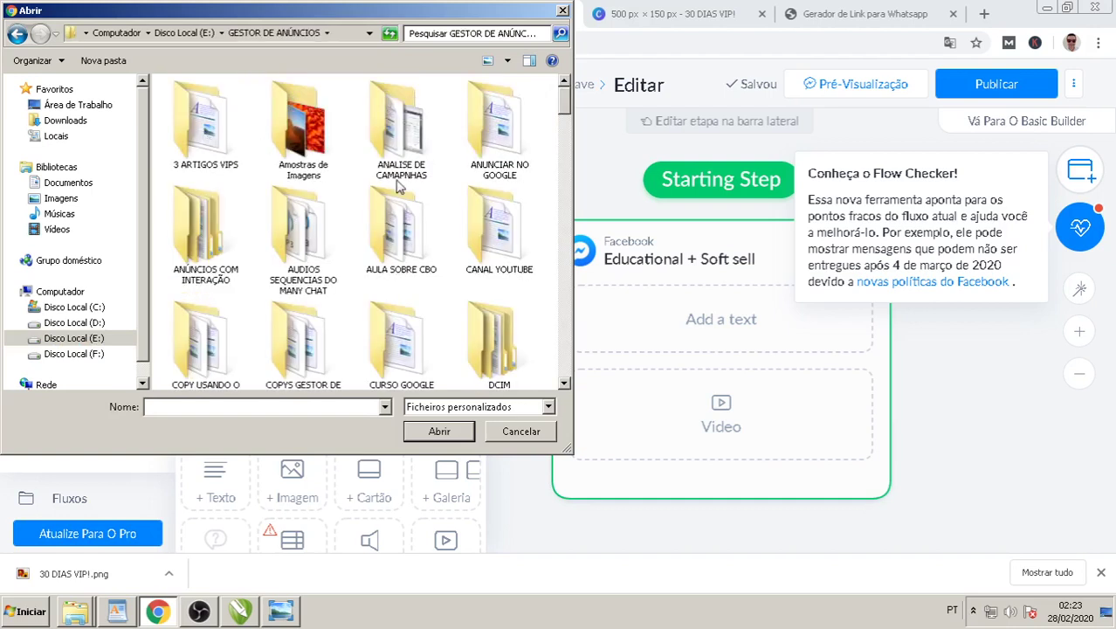
scroll(410, 187, down, 1)
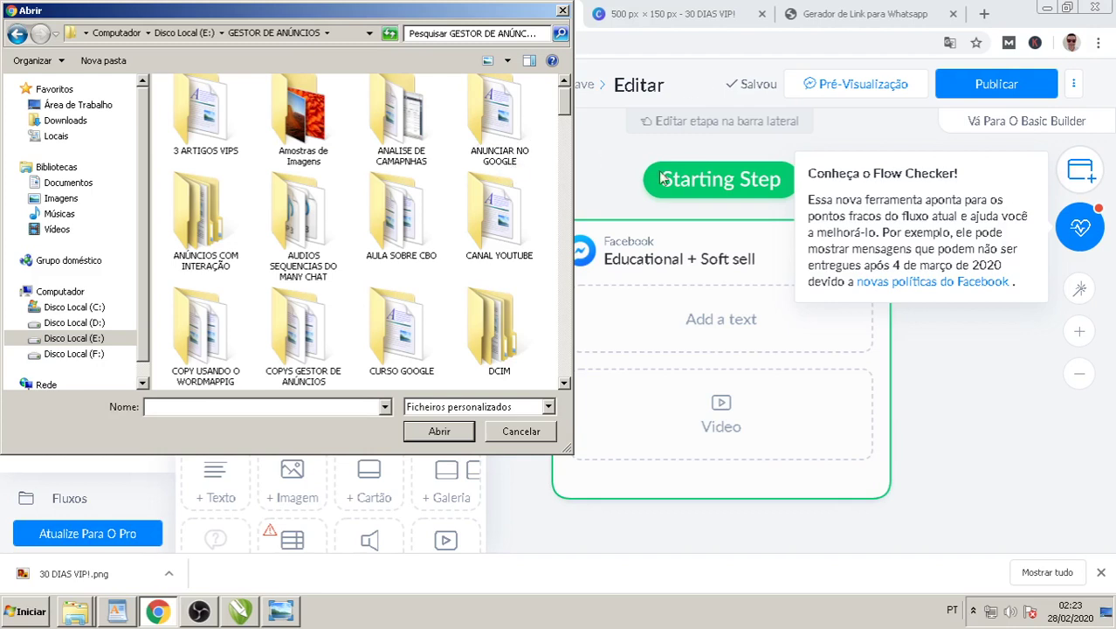
Step: Upload the 2020-01-15_09-19-21 video from the ROBÔS folder
drag(564, 105, 565, 106)
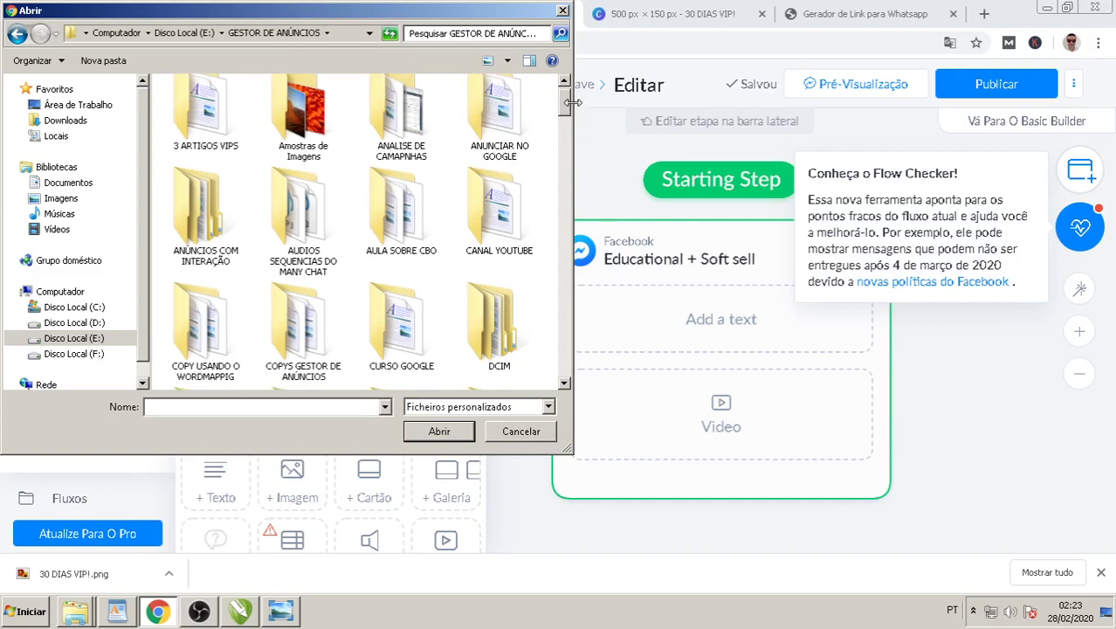
mouse_move(573, 102)
mouse_down()
mouse_move(584, 162)
mouse_move(589, 109)
mouse_up()
click(521, 123)
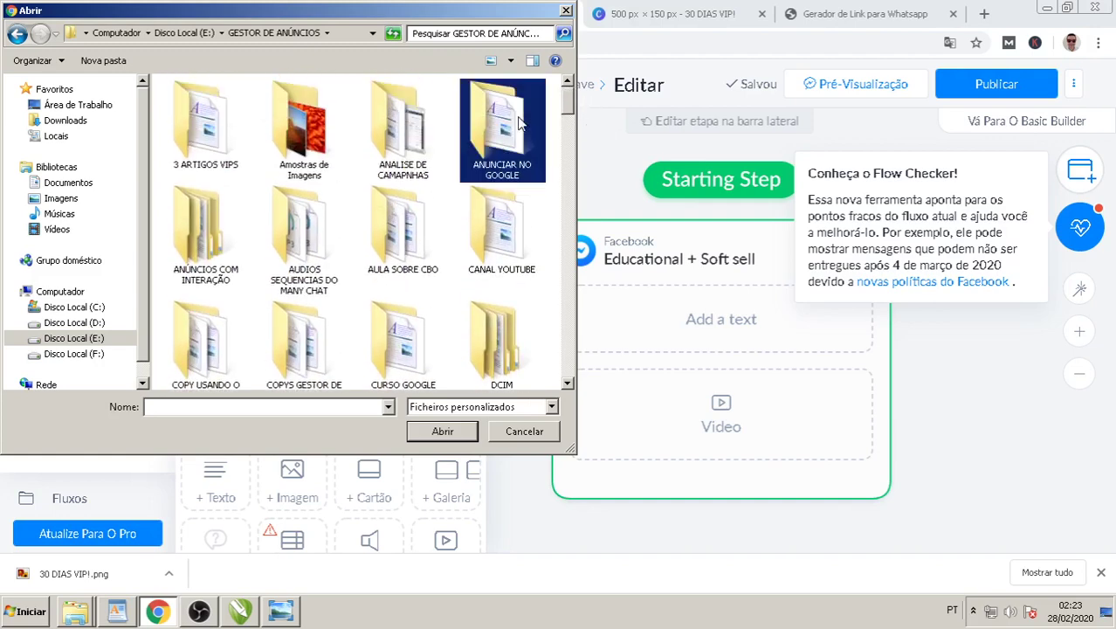
key(r)
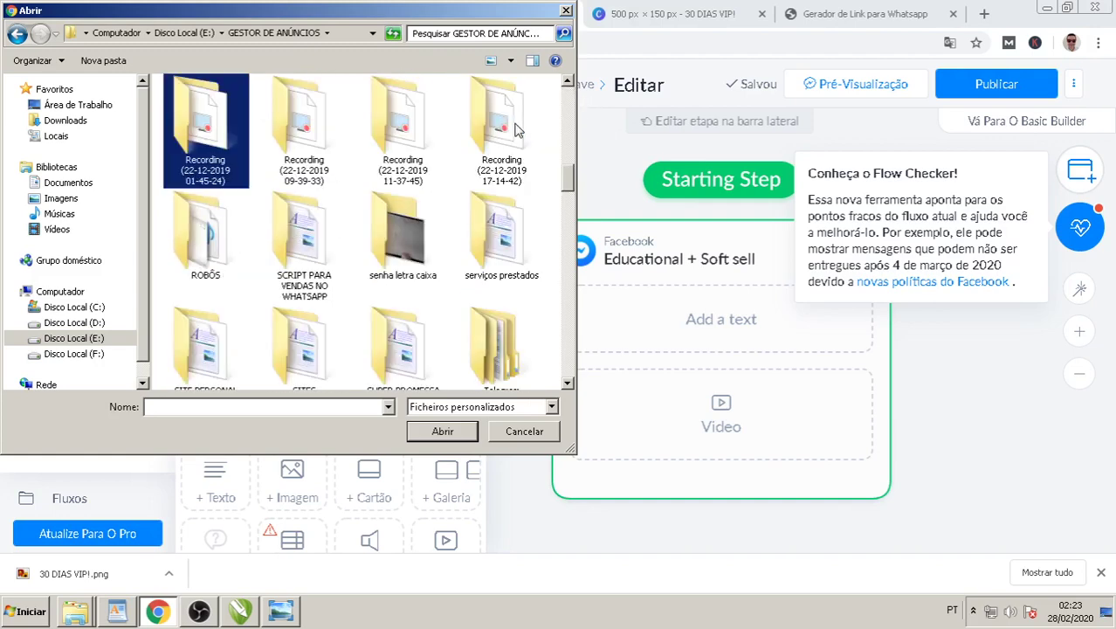
double_click(224, 237)
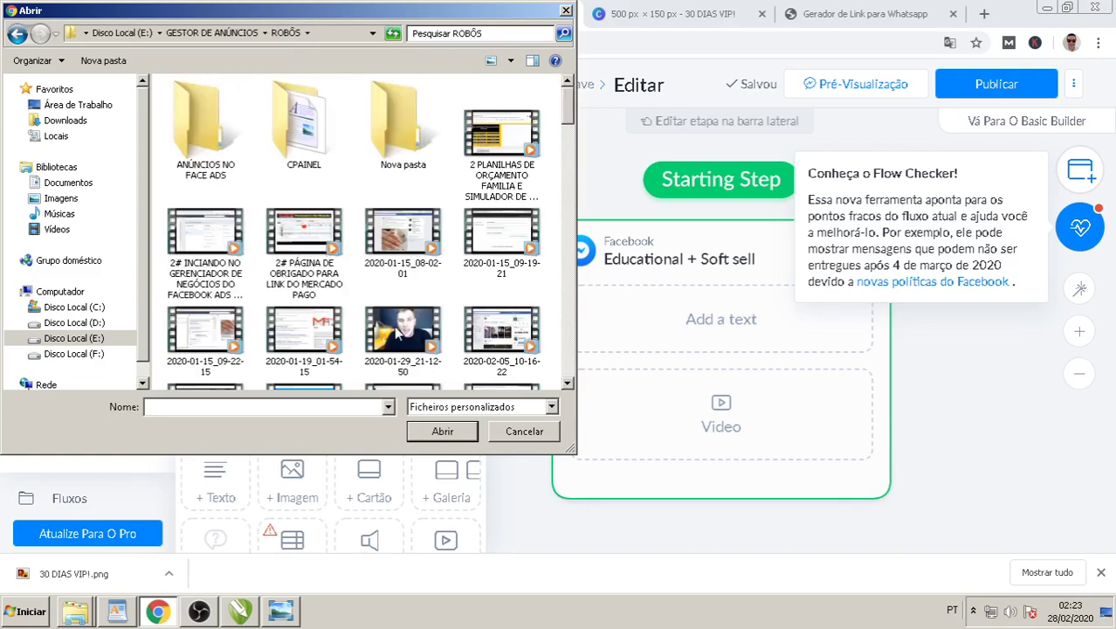
click(508, 244)
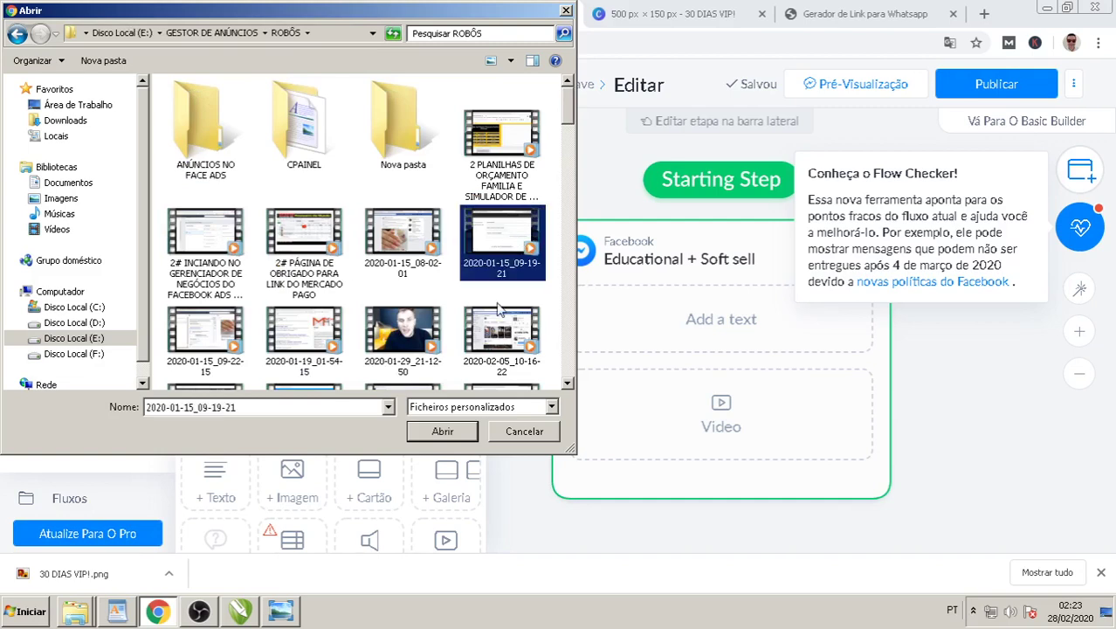
click(459, 429)
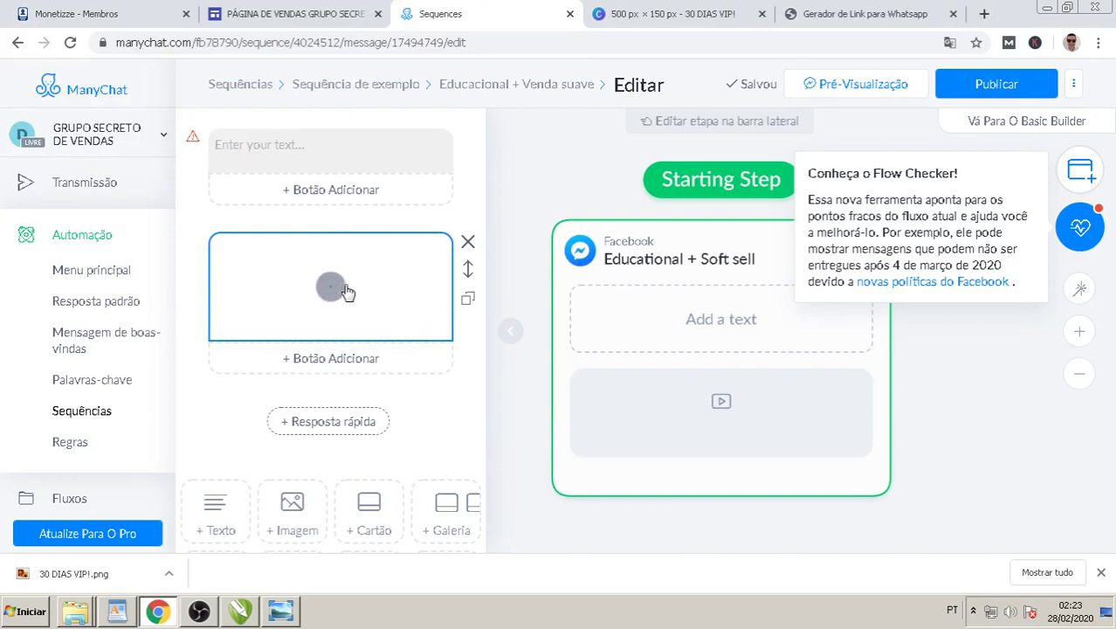
Step: Write 'Eai' followed by the subscriber's First Name variable in the empty text block
click(290, 164)
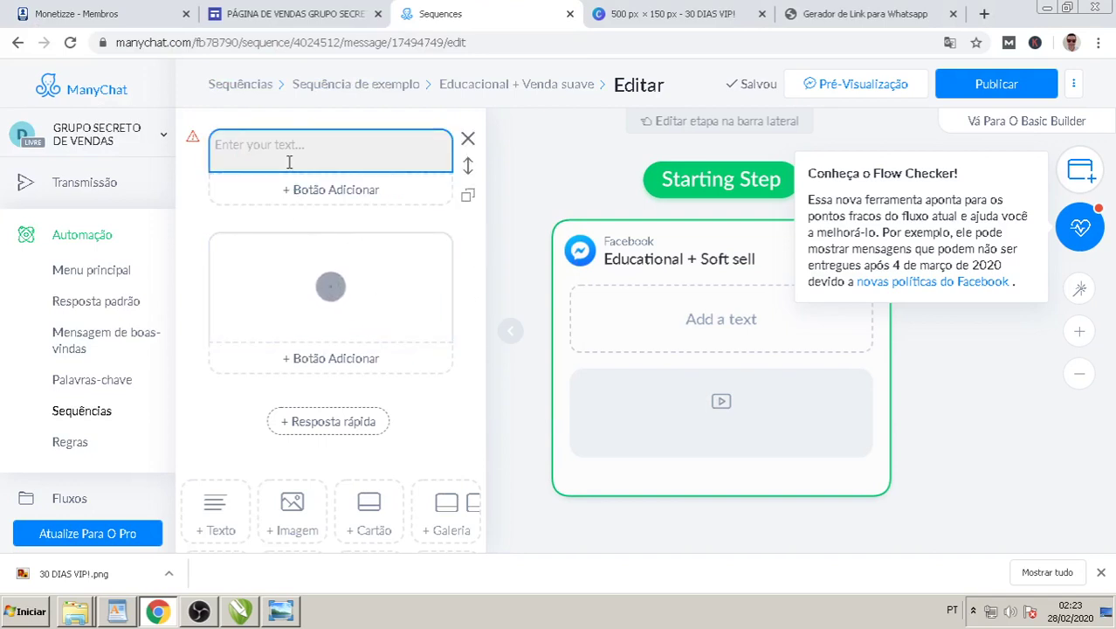
text(Eai belezinha?)
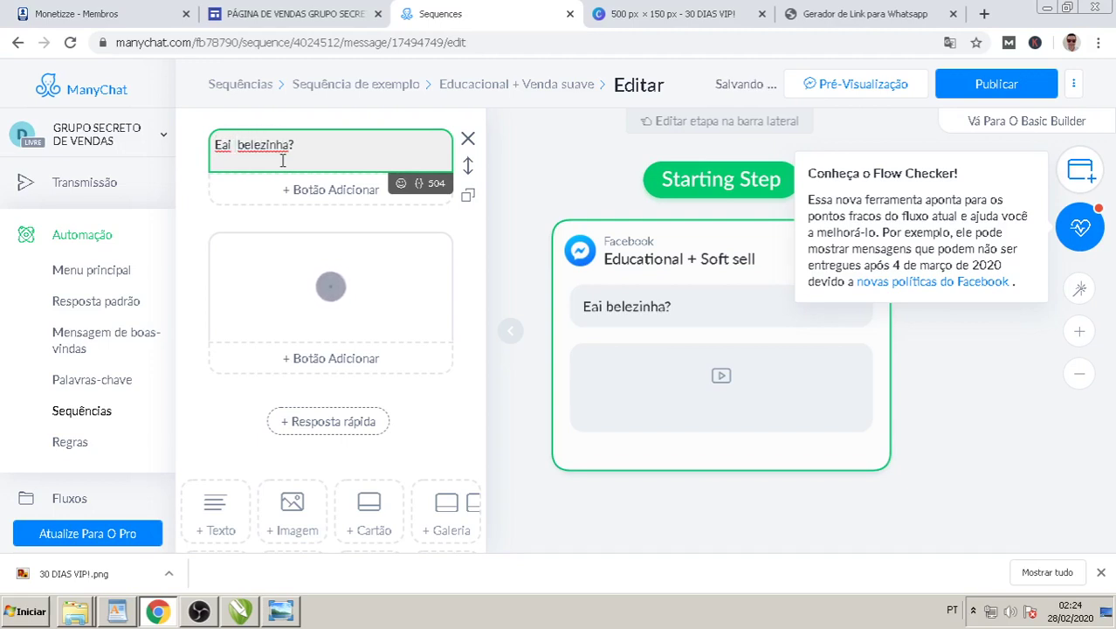
click(422, 188)
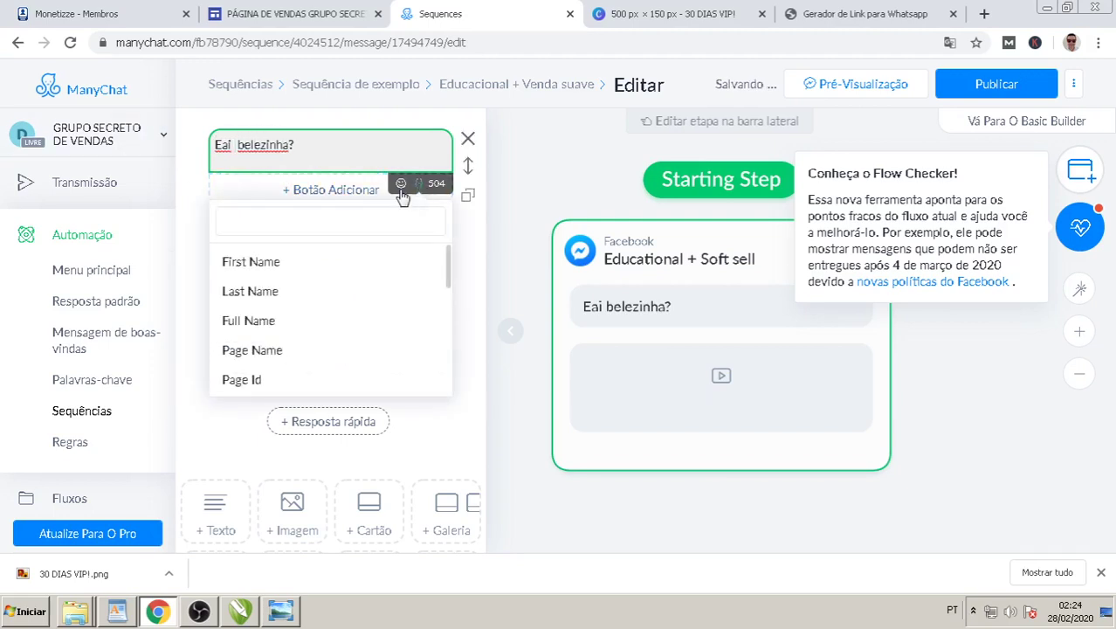
click(295, 263)
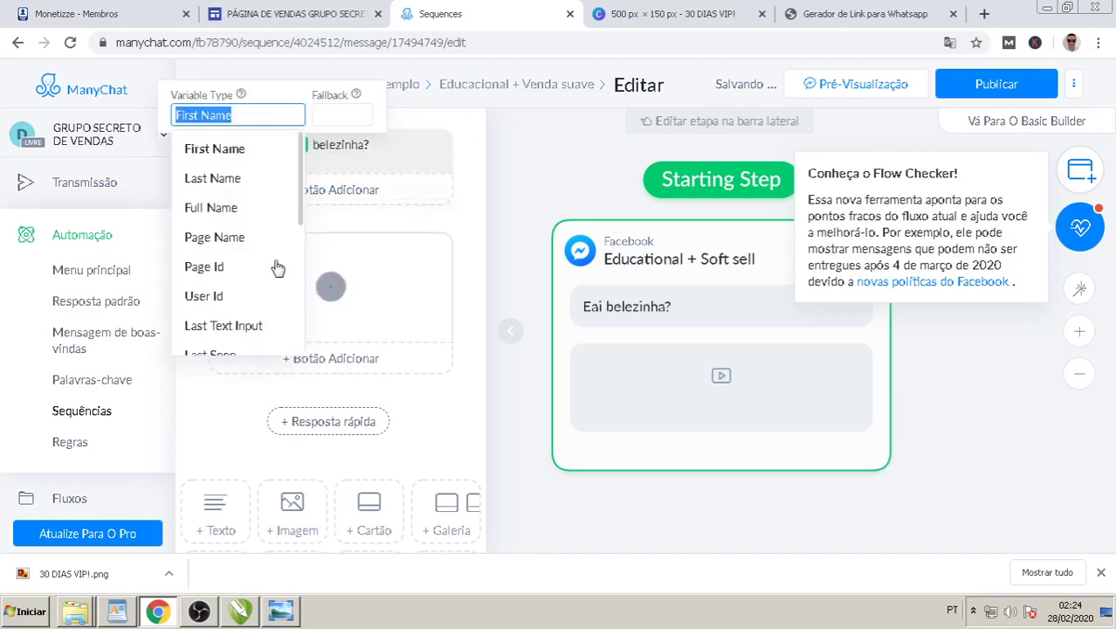
click(224, 154)
click(393, 152)
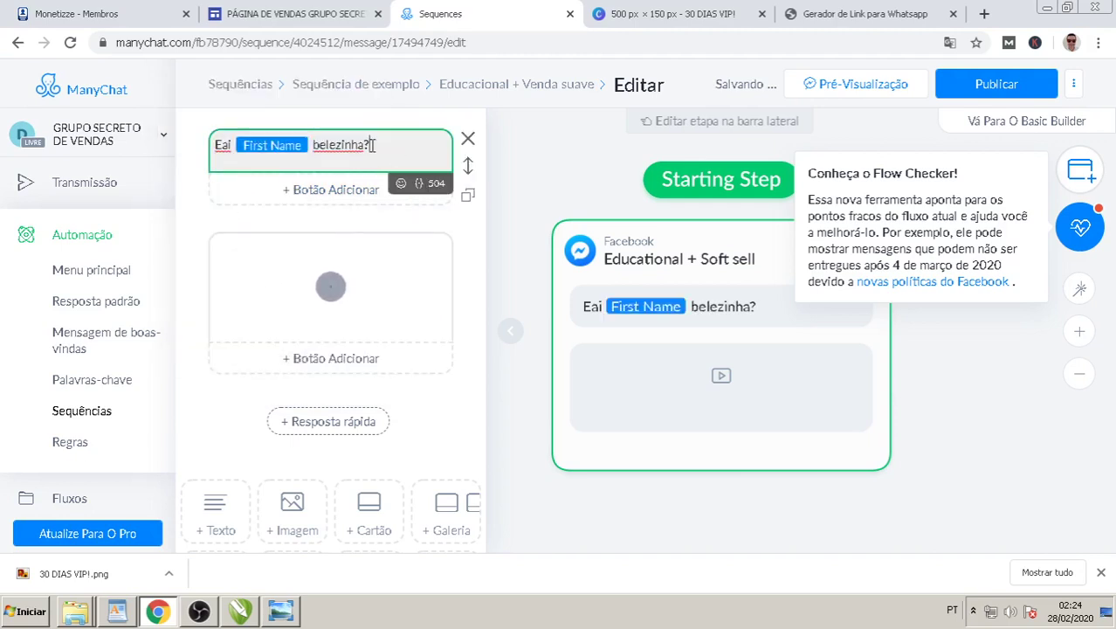
Step: Add a new line reading 'Assista Esse vídeo abaixo que esta show demais!!!'
key(Return)
key(Return)
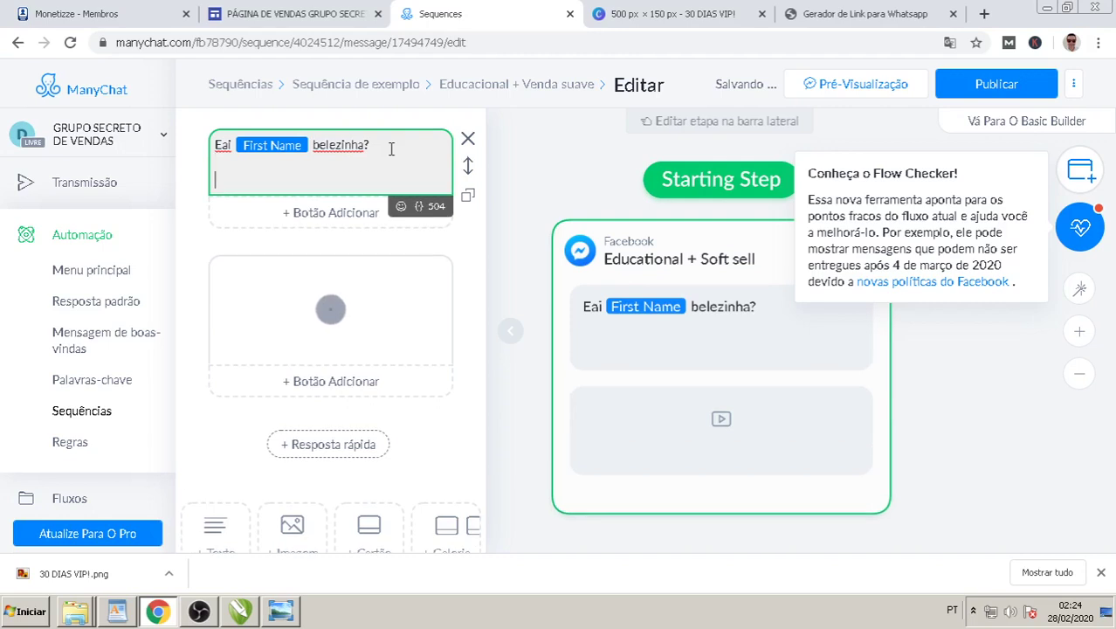
text(Assista Esse)
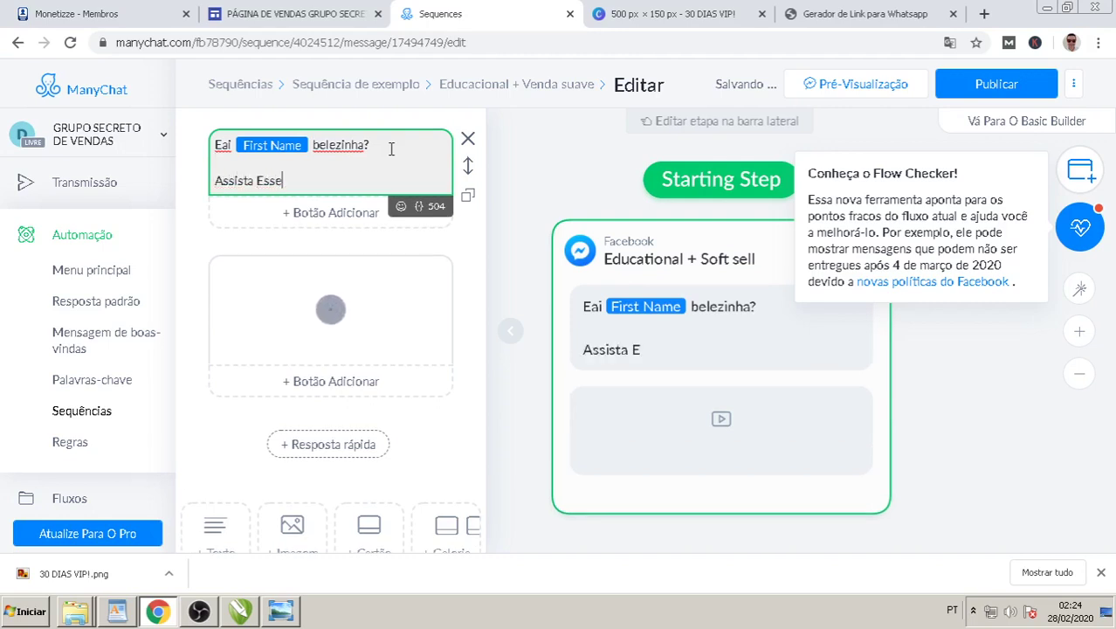
text( vídeo abaixo q)
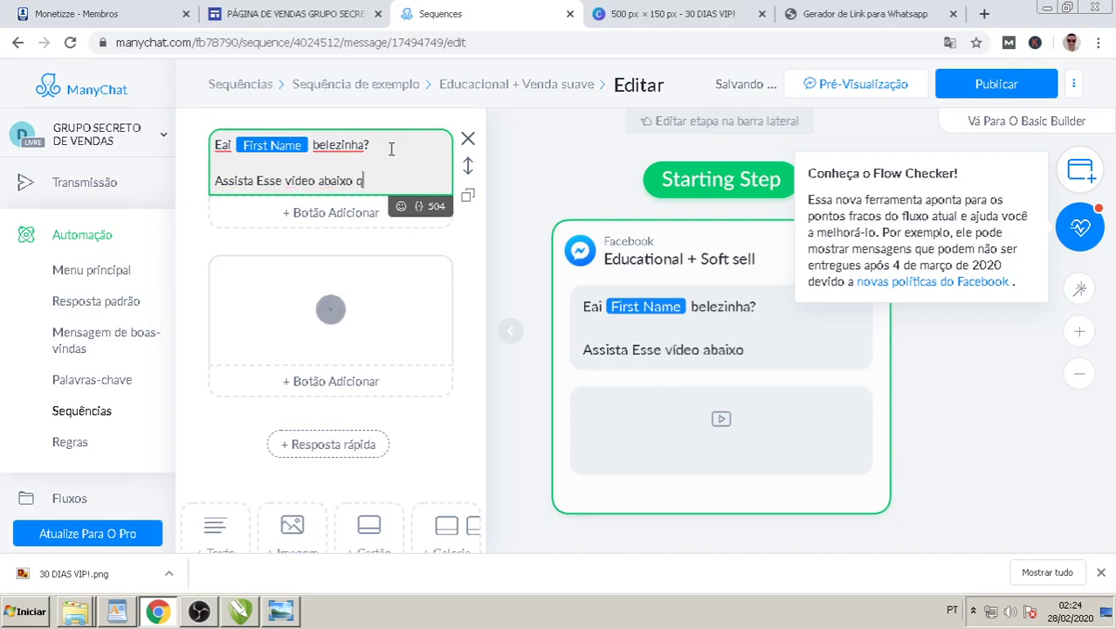
text(ue esta s)
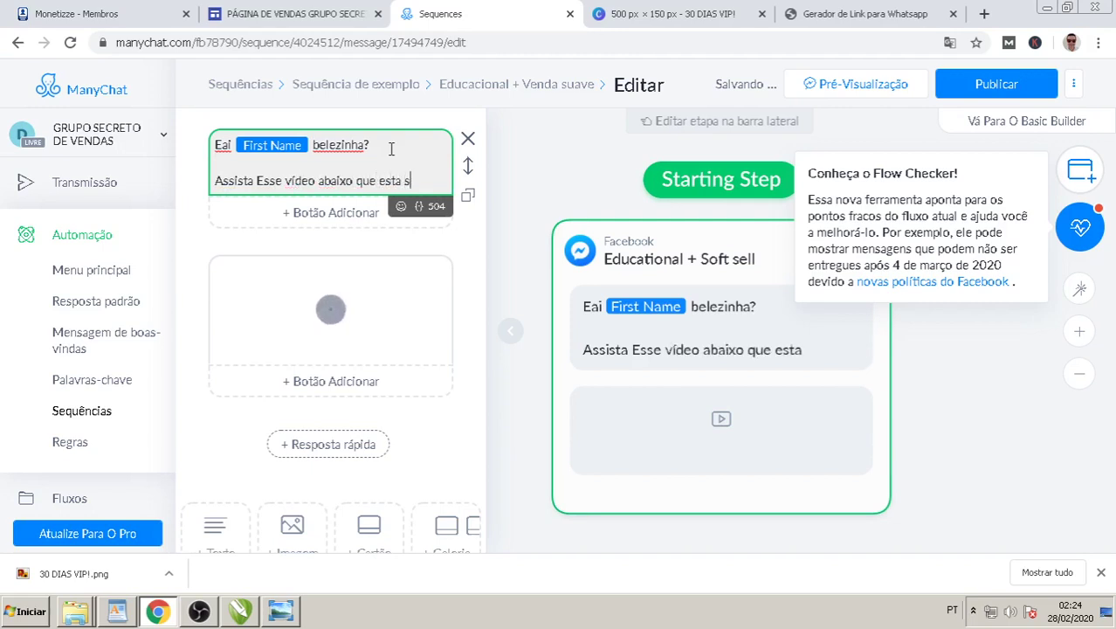
text(how dem)
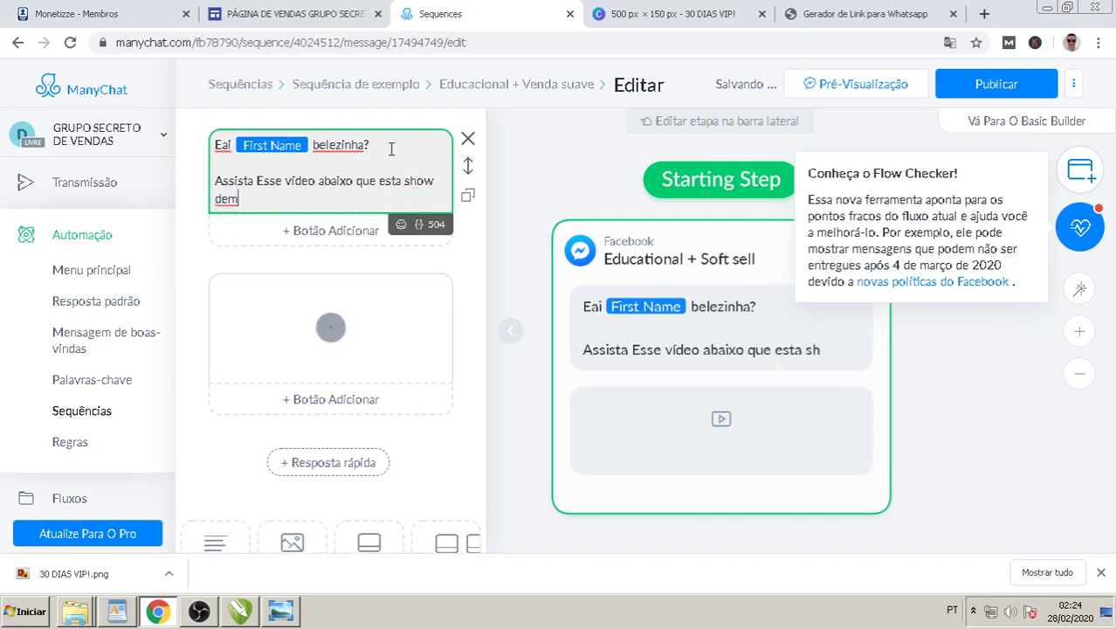
text(ais!!!)
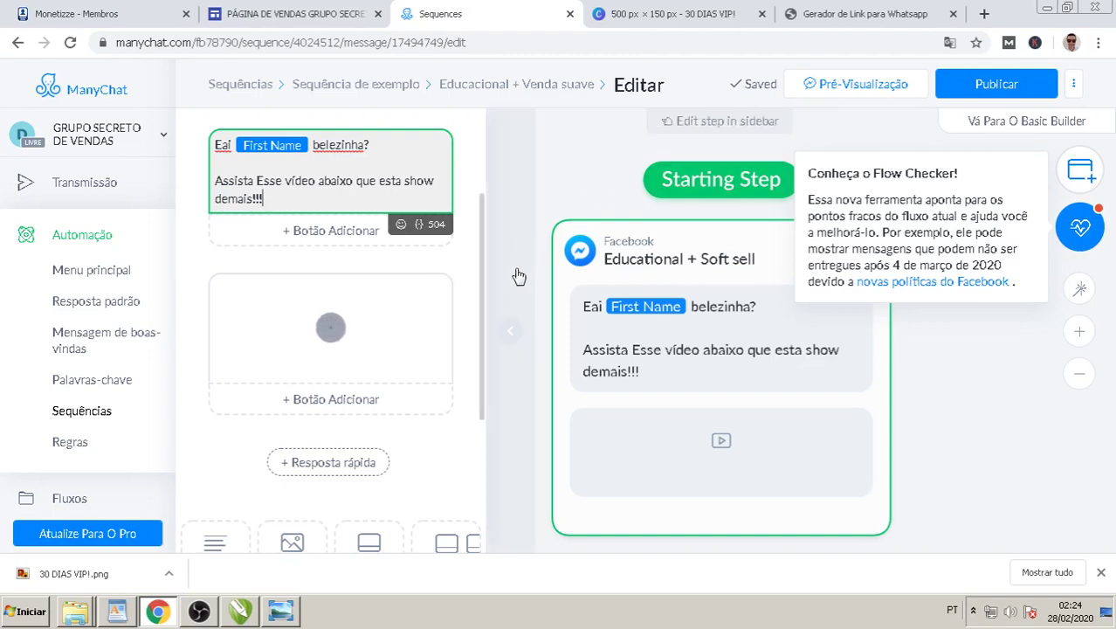
scroll(446, 358, down, 3)
scroll(400, 349, up, 4)
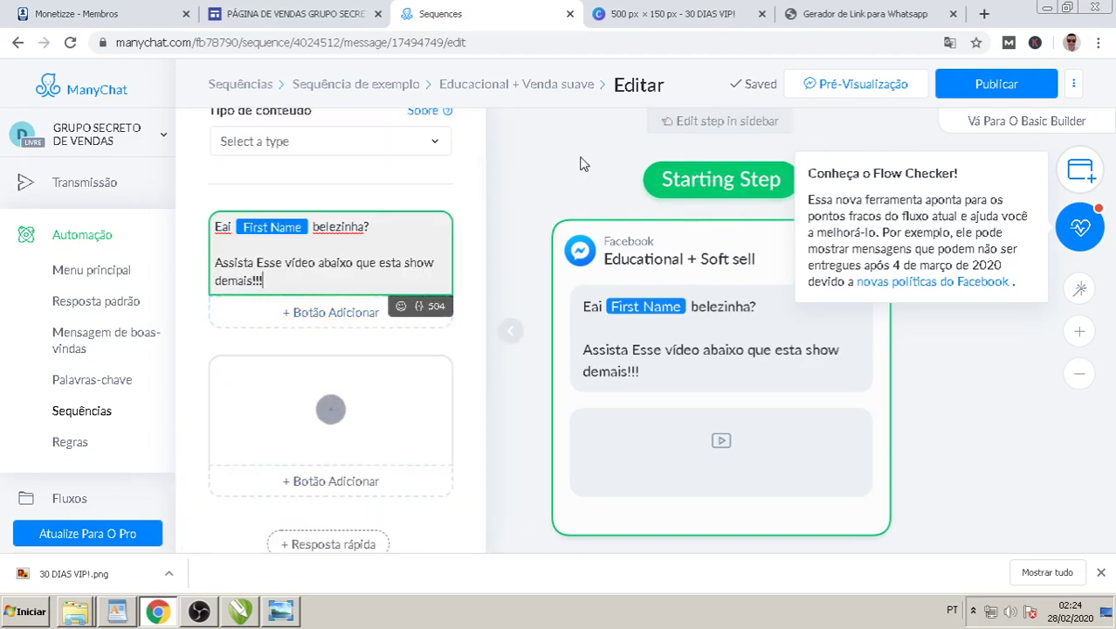
Step: Wait for the 2020-01-15_09-19-21.mp4 upload to finish, then publish the day-2 message
click(538, 163)
click(704, 323)
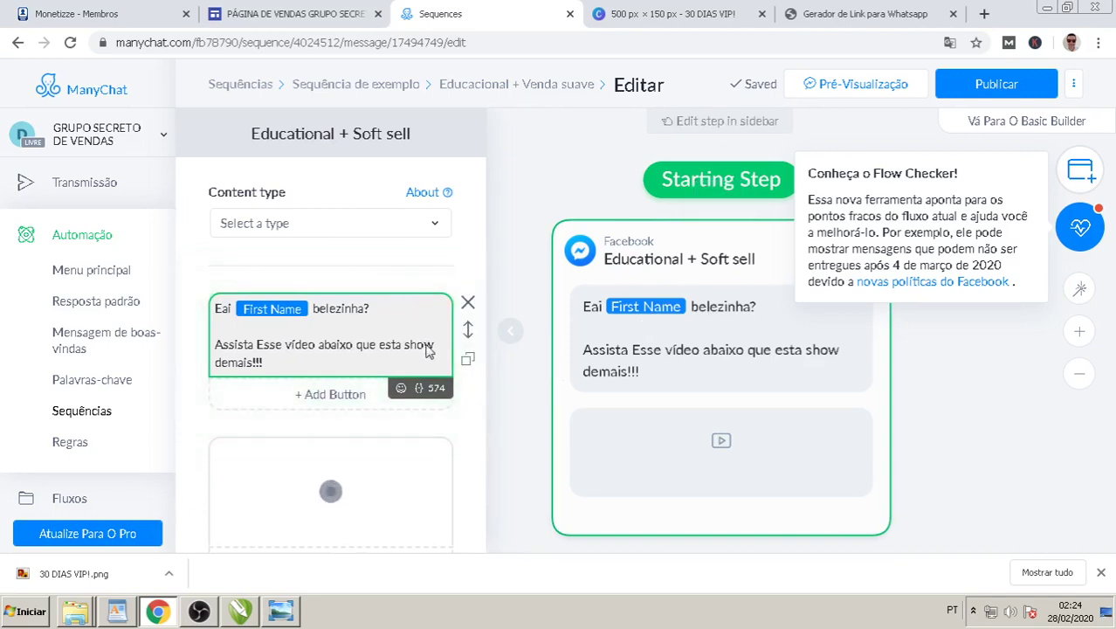
scroll(428, 349, down, 2)
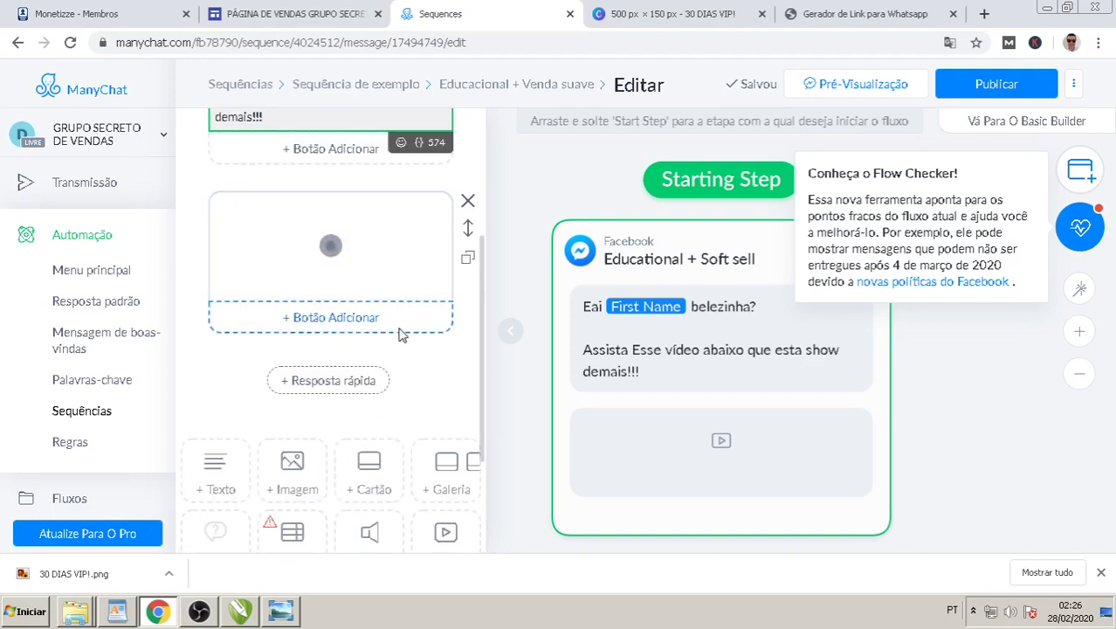
scroll(406, 310, down, 1)
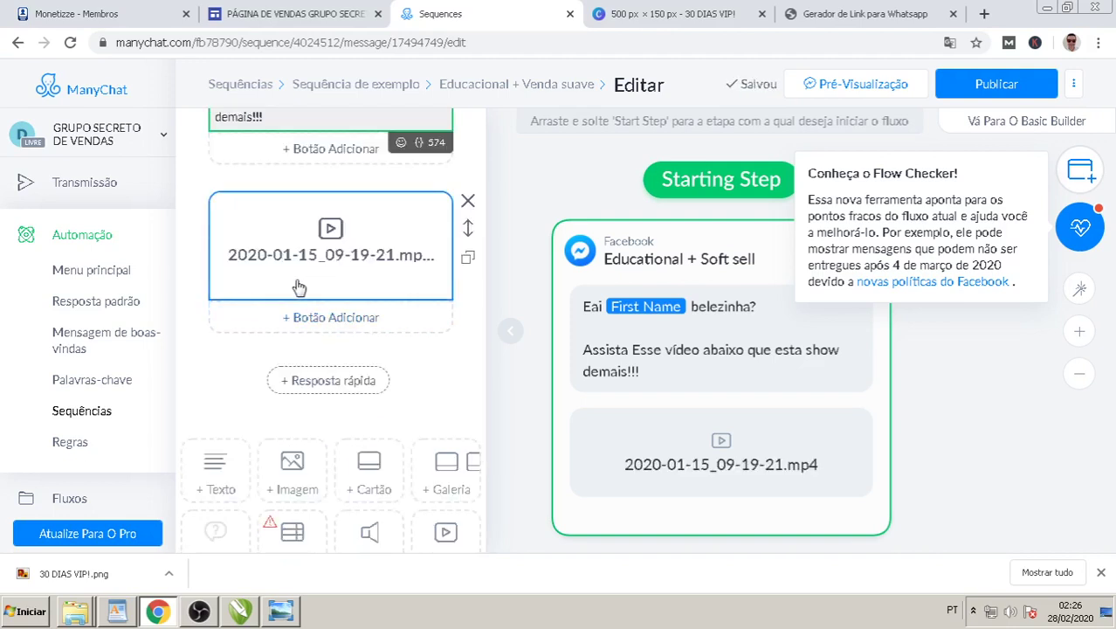
click(992, 85)
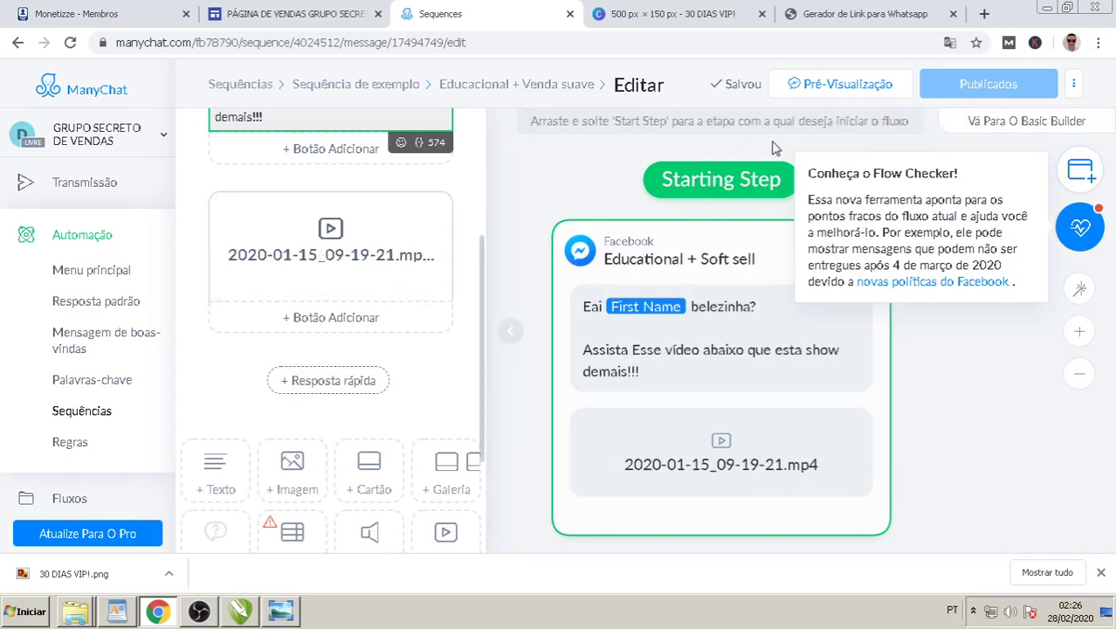
Step: Go back to the Sequência de exemplo message list via its breadcrumb
scroll(772, 258, down, 3)
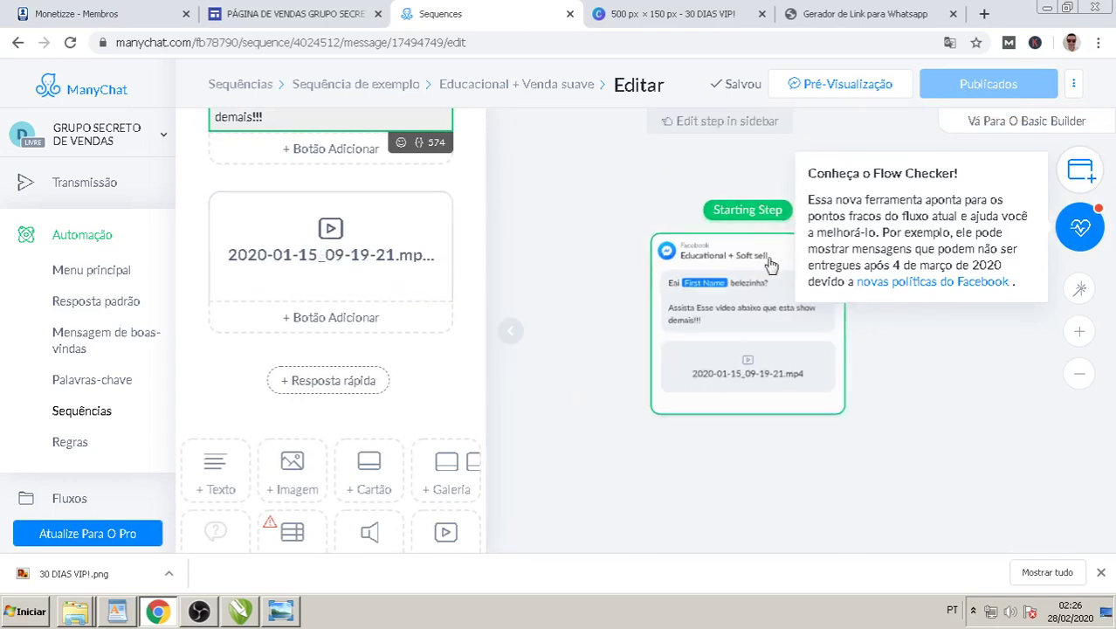
scroll(772, 262, up, 3)
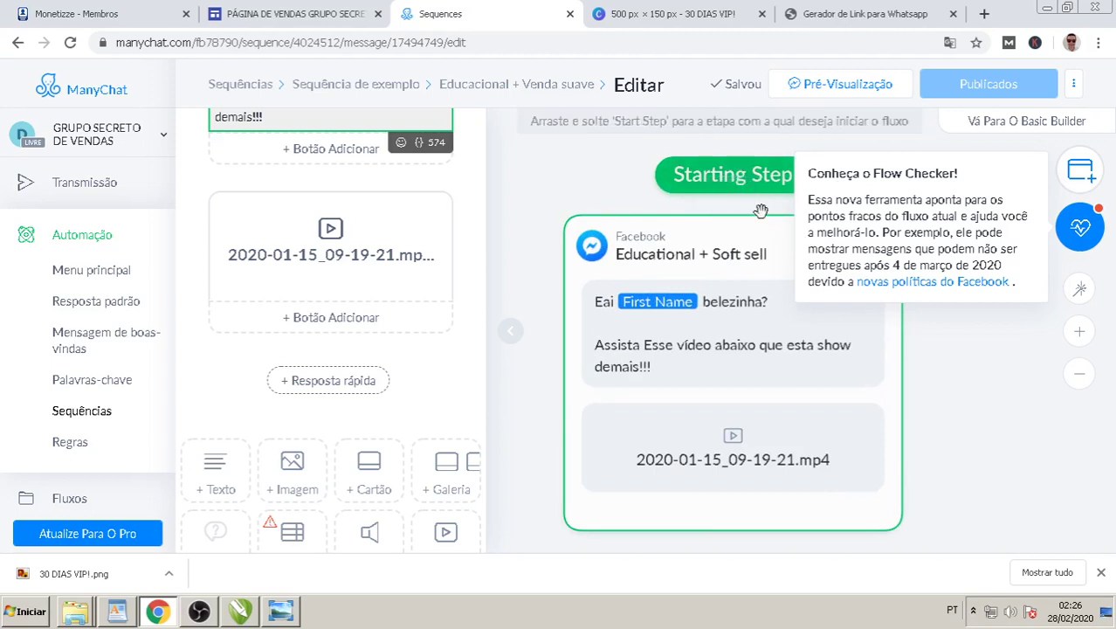
mouse_move(751, 210)
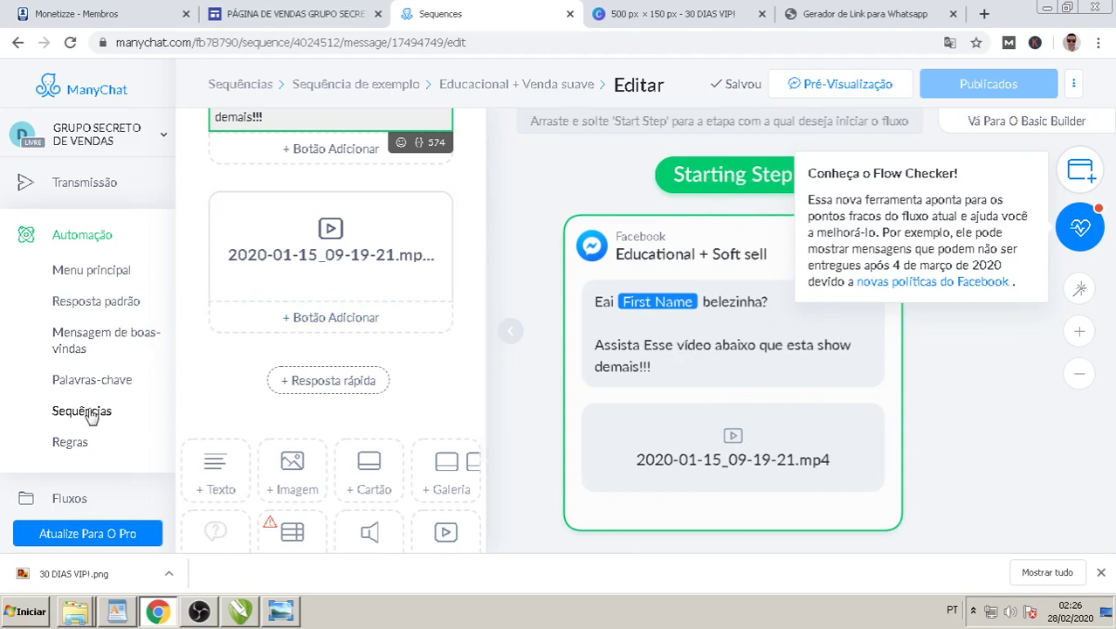
click(373, 91)
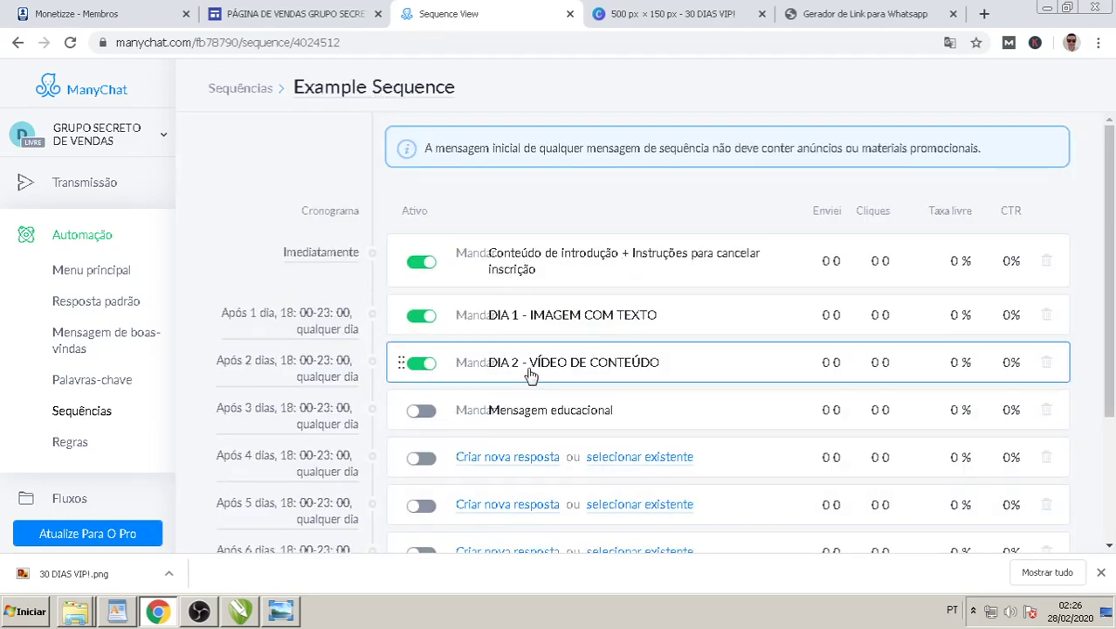
Step: Turn on the 'Após 3 dias' Mensagem educacional step and open its message page
scroll(507, 368, down, 2)
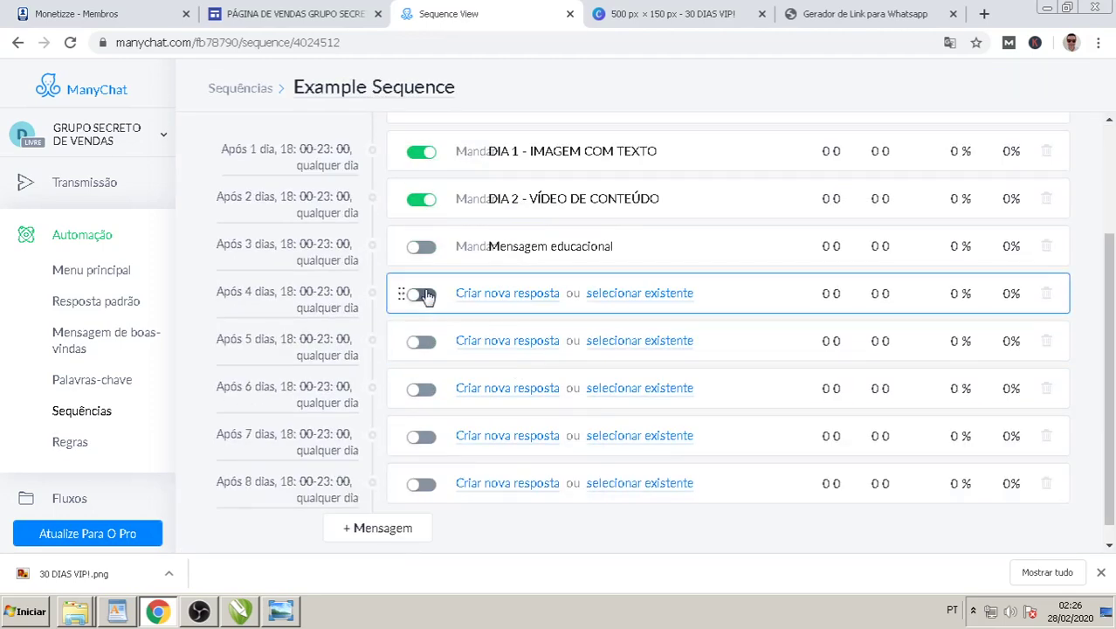
click(426, 295)
click(419, 247)
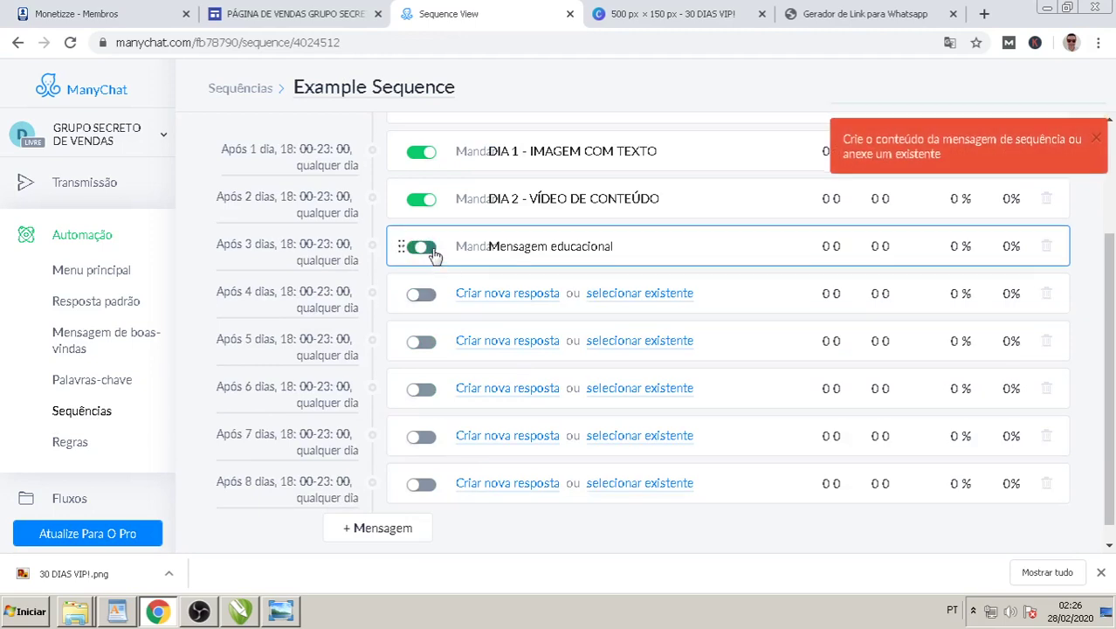
click(515, 252)
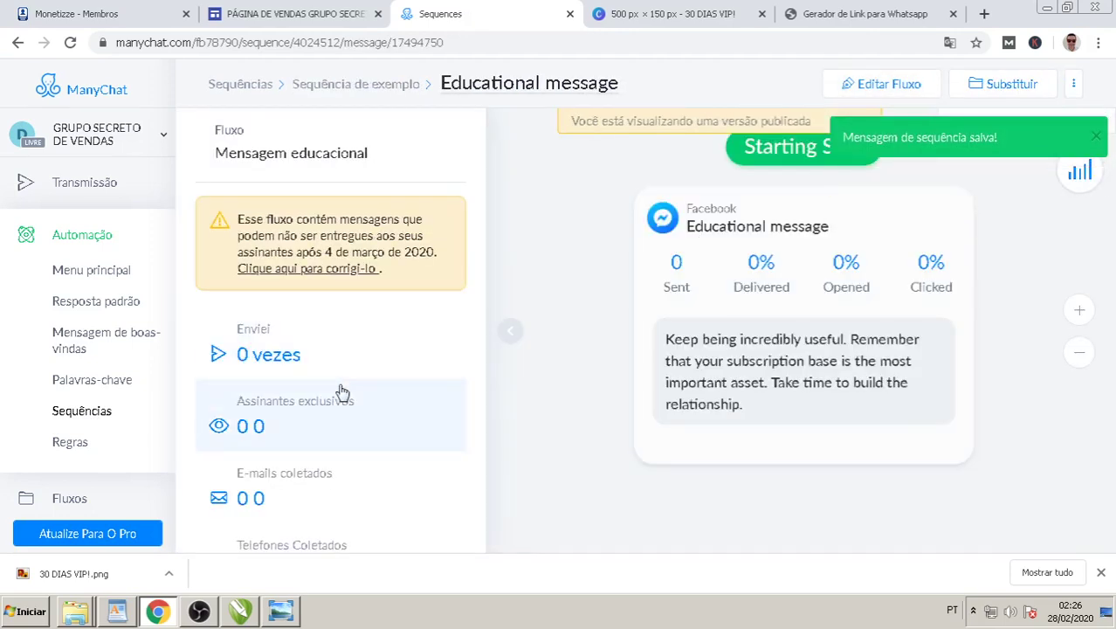
click(880, 84)
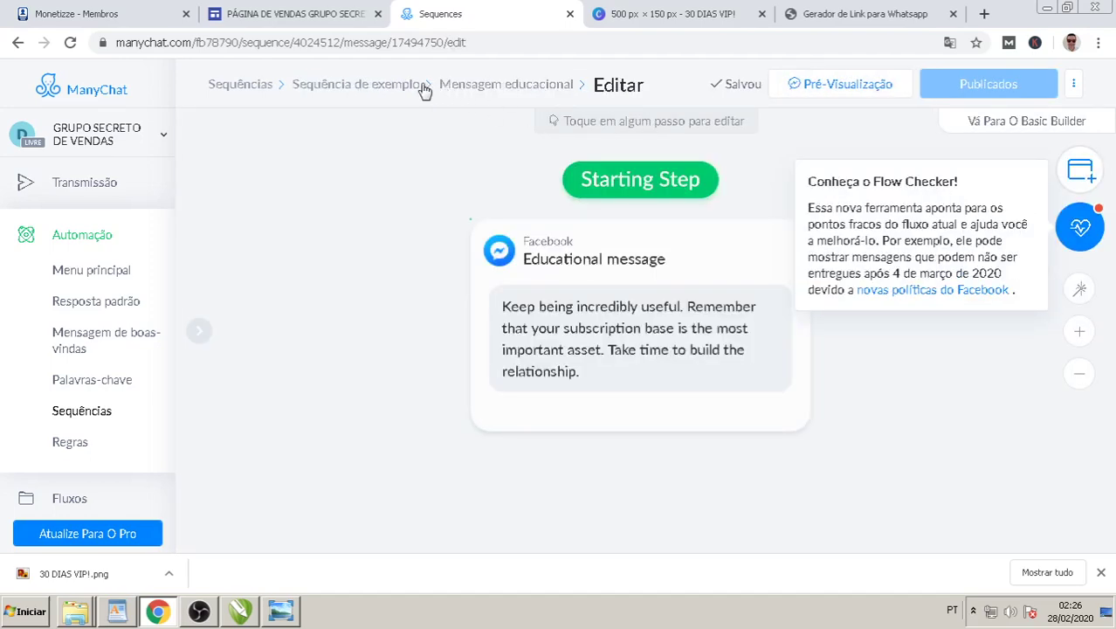
click(464, 92)
click(344, 93)
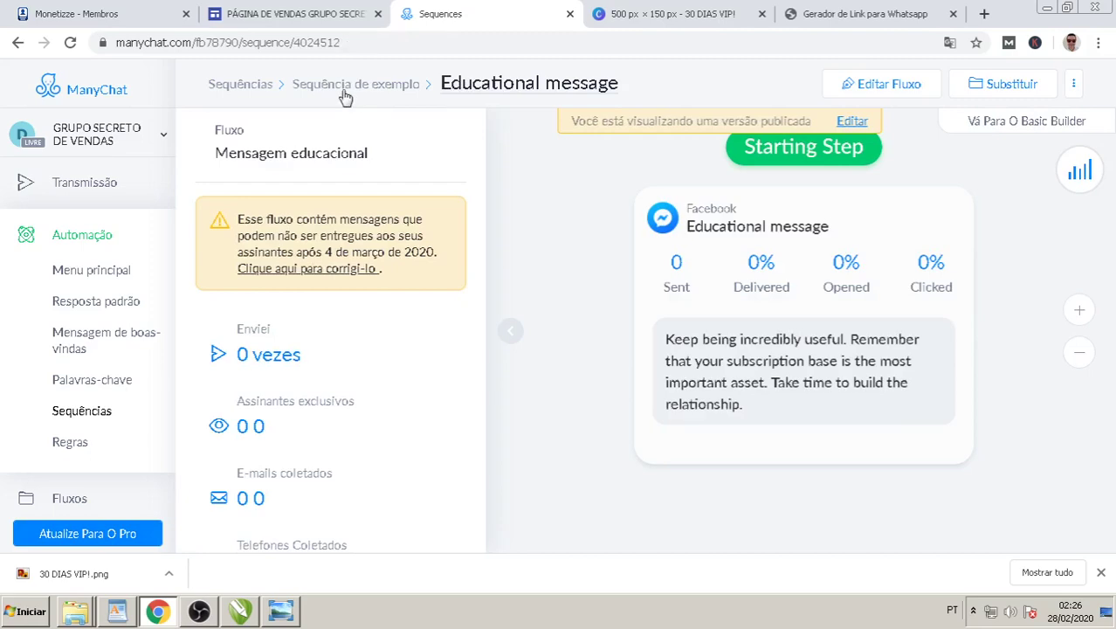
click(568, 412)
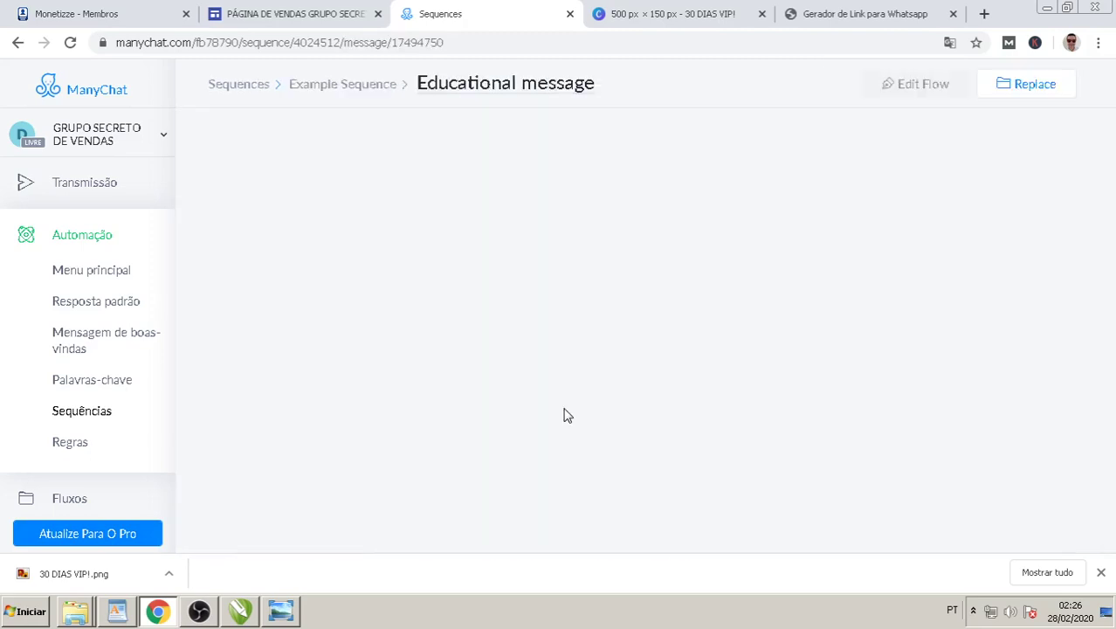
Step: Retitle the day-3 message 'DIA 3 - TEXTO DE CONVERSA' and open its flow editor
click(522, 84)
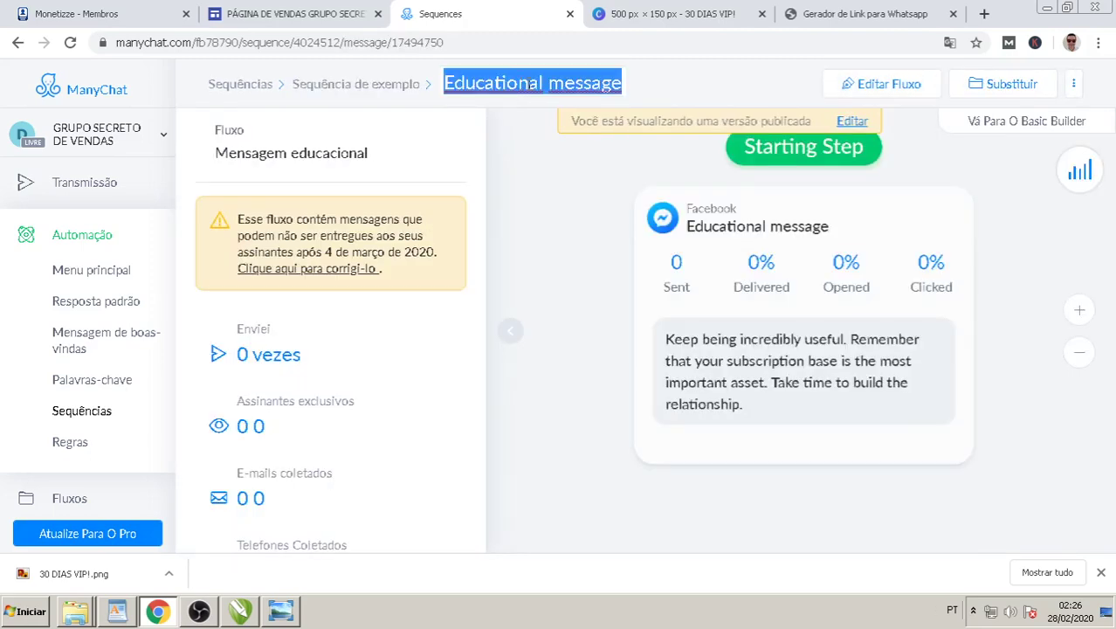
text(DIA )
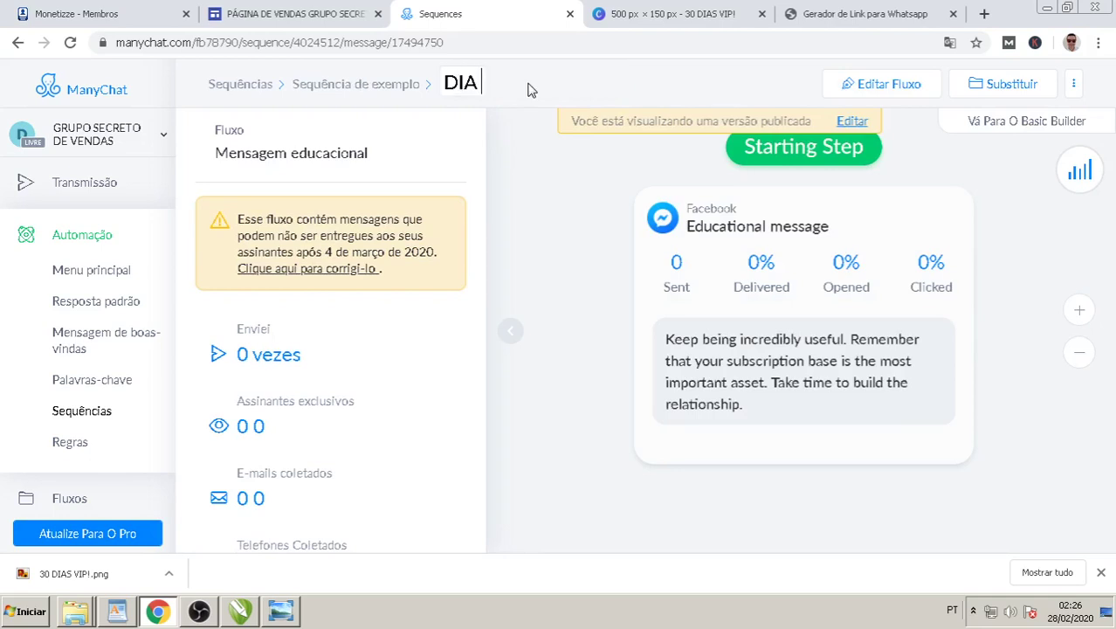
text(3 - TEX)
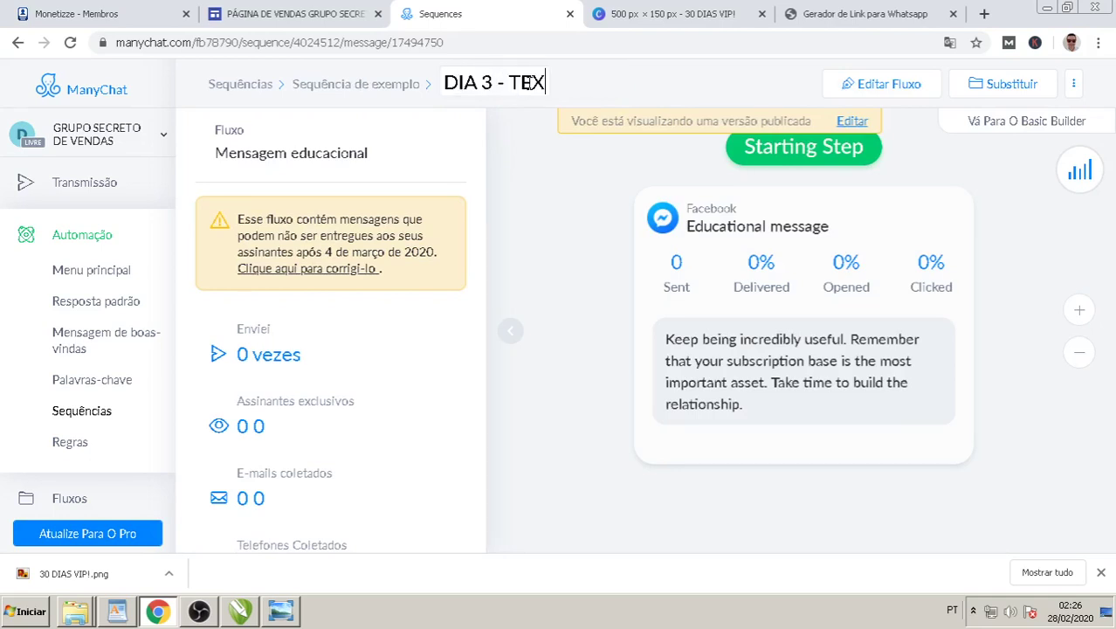
text(TO DE CO)
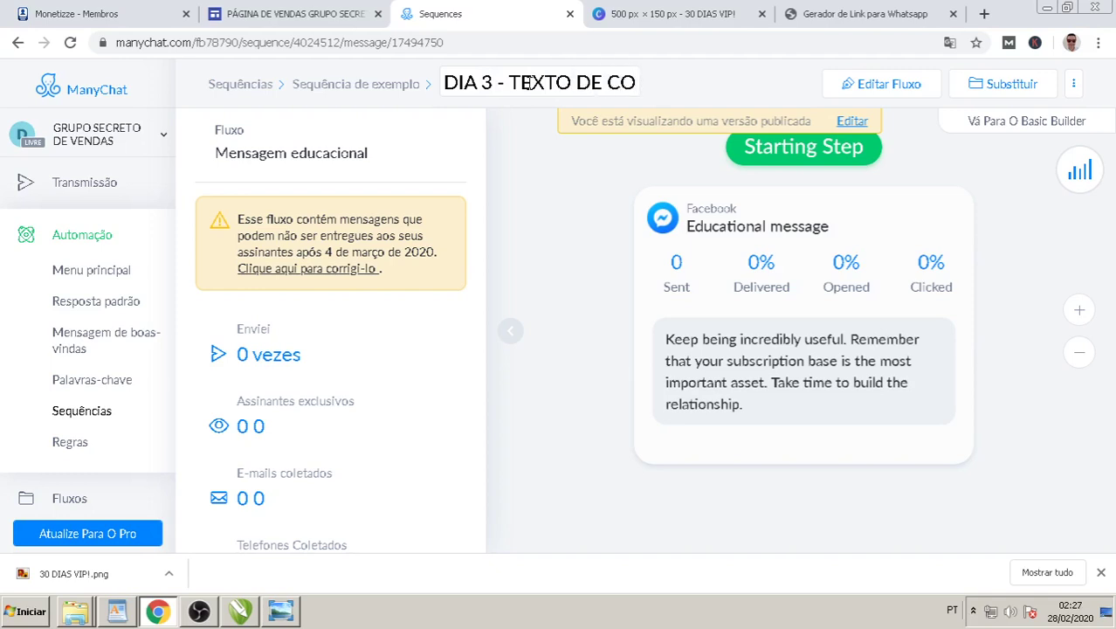
text(NVERSA)
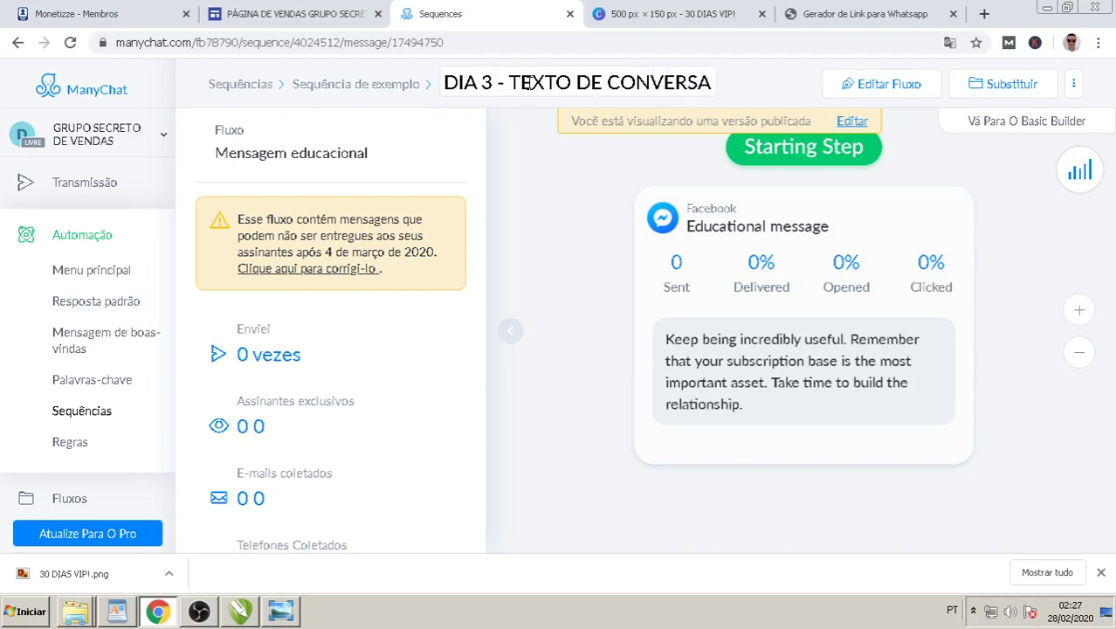
key(Return)
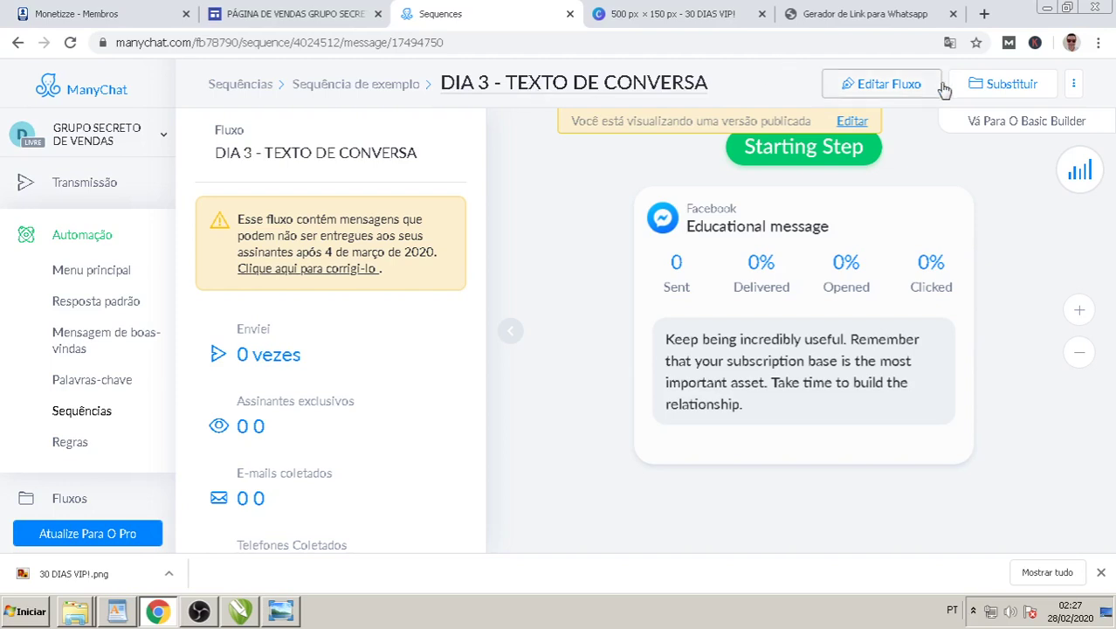
click(926, 85)
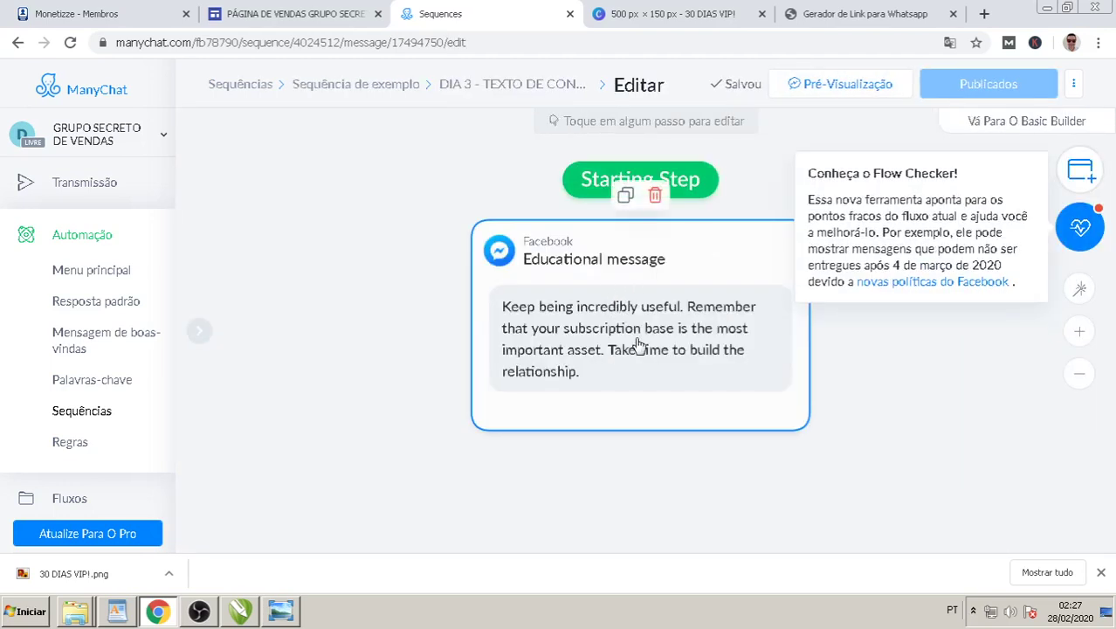
Step: Replace the old message text with 'Olá', a First Name variable and 'Já se imaginou'
click(642, 346)
drag(331, 378, 199, 318)
key(BackSpace)
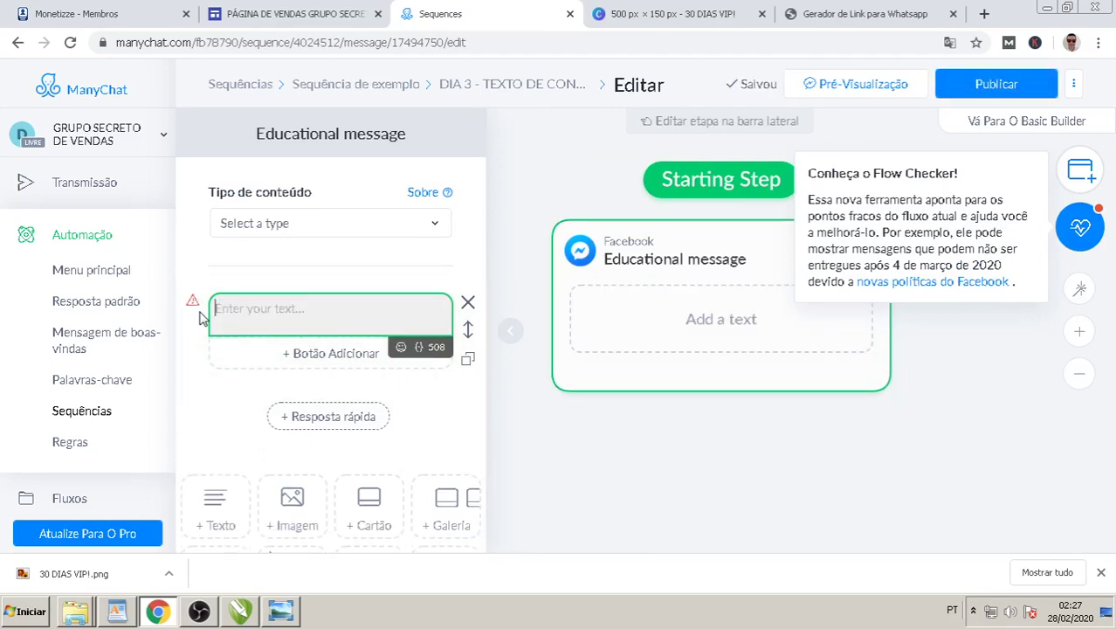
text(Já s)
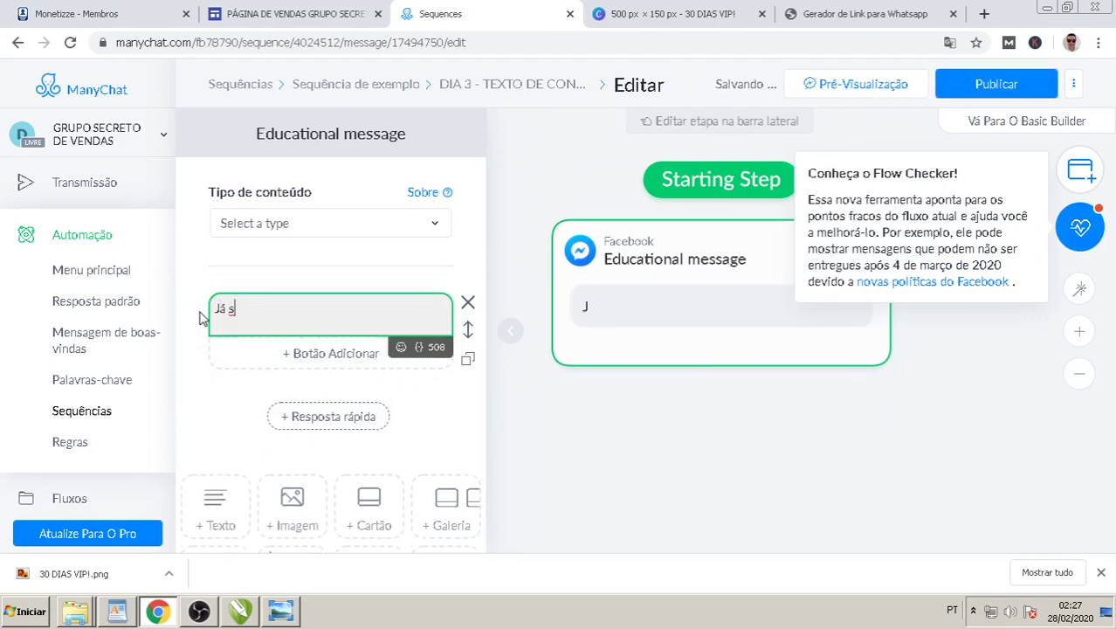
text(e imaginou)
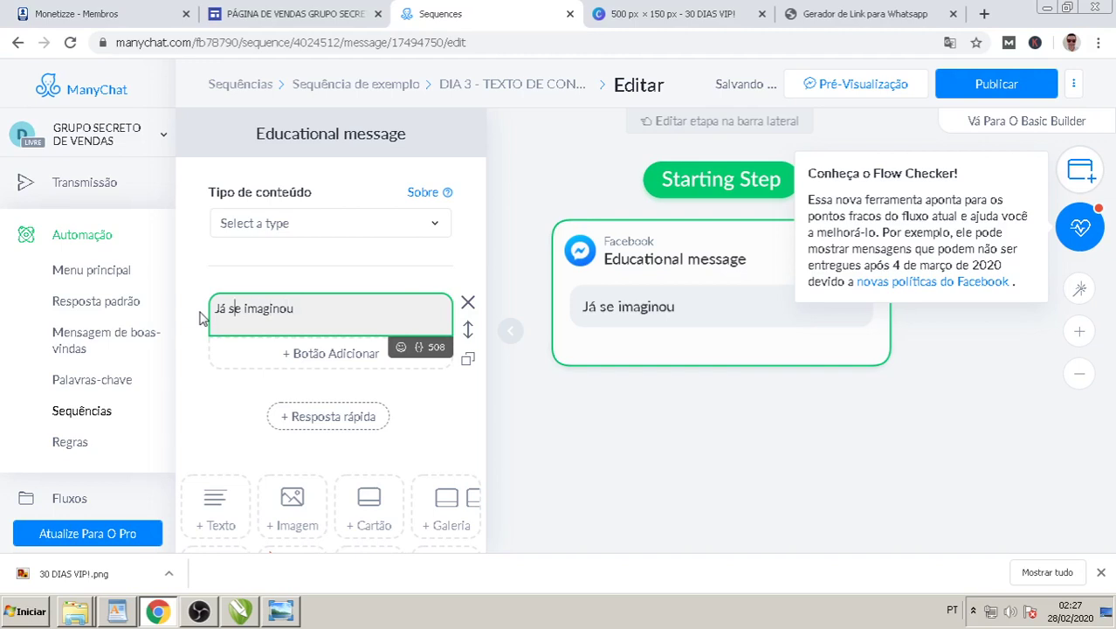
key(Left)
key(Left)
key(Left)
text(Olaá)
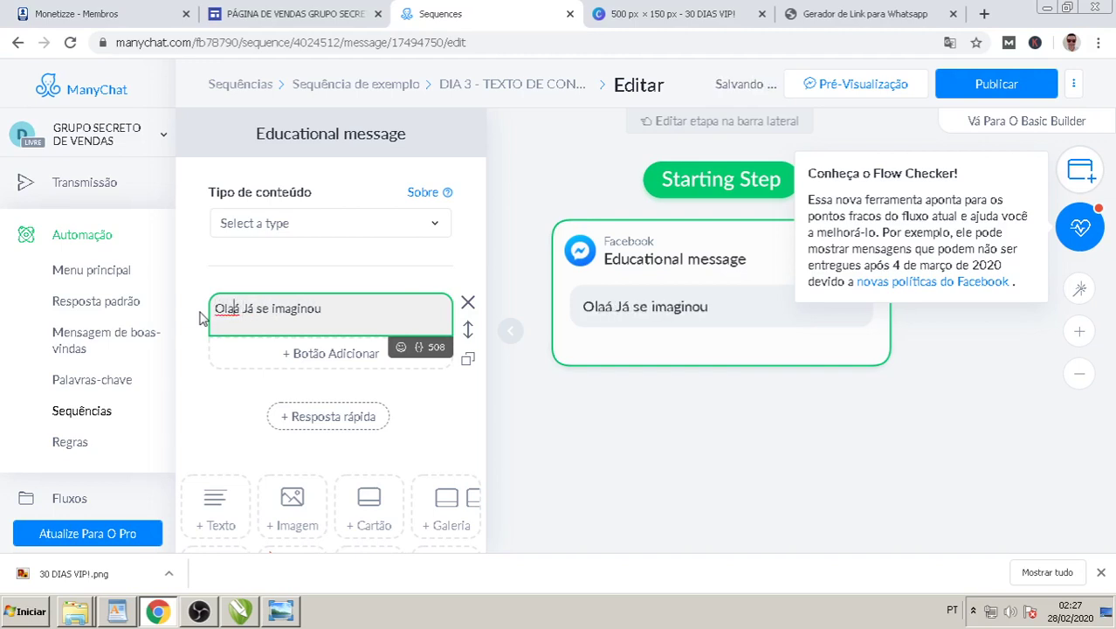
key(BackSpace)
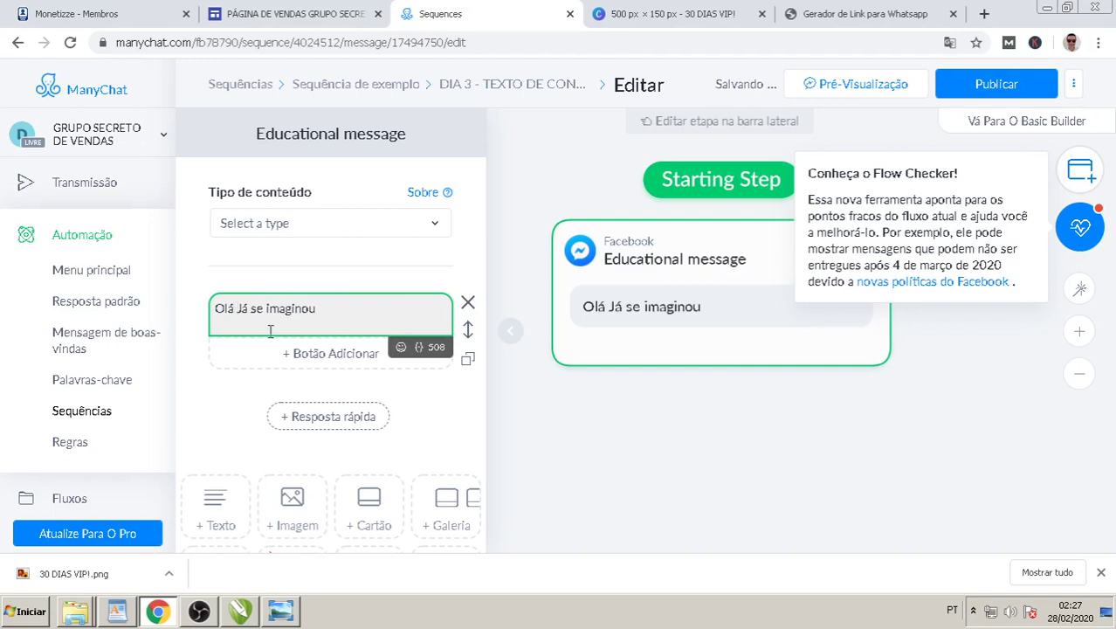
click(418, 348)
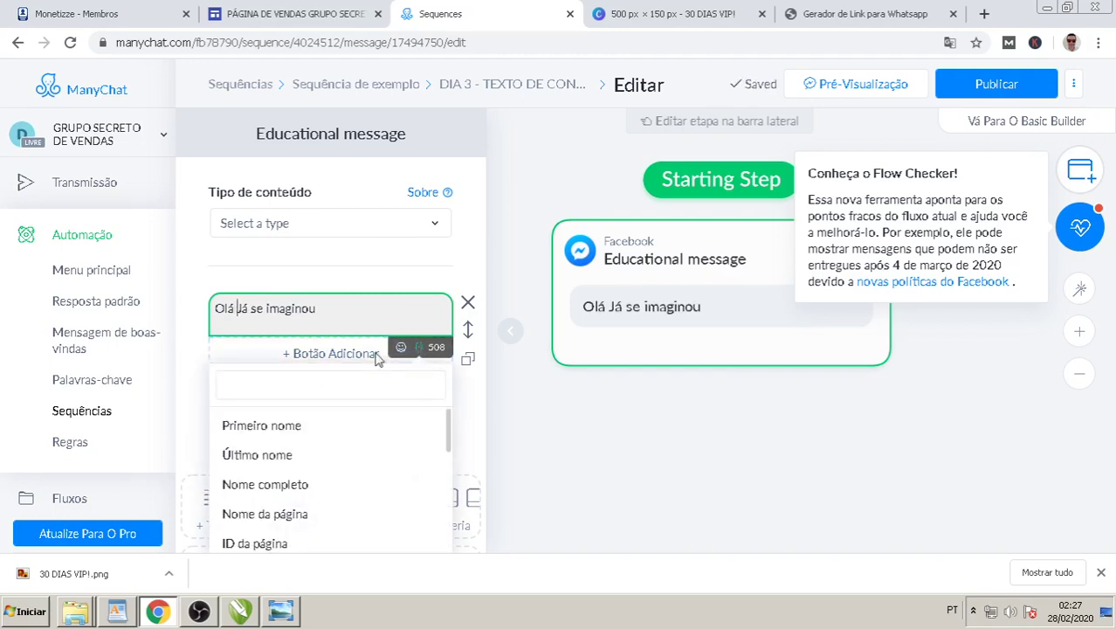
click(297, 426)
click(231, 315)
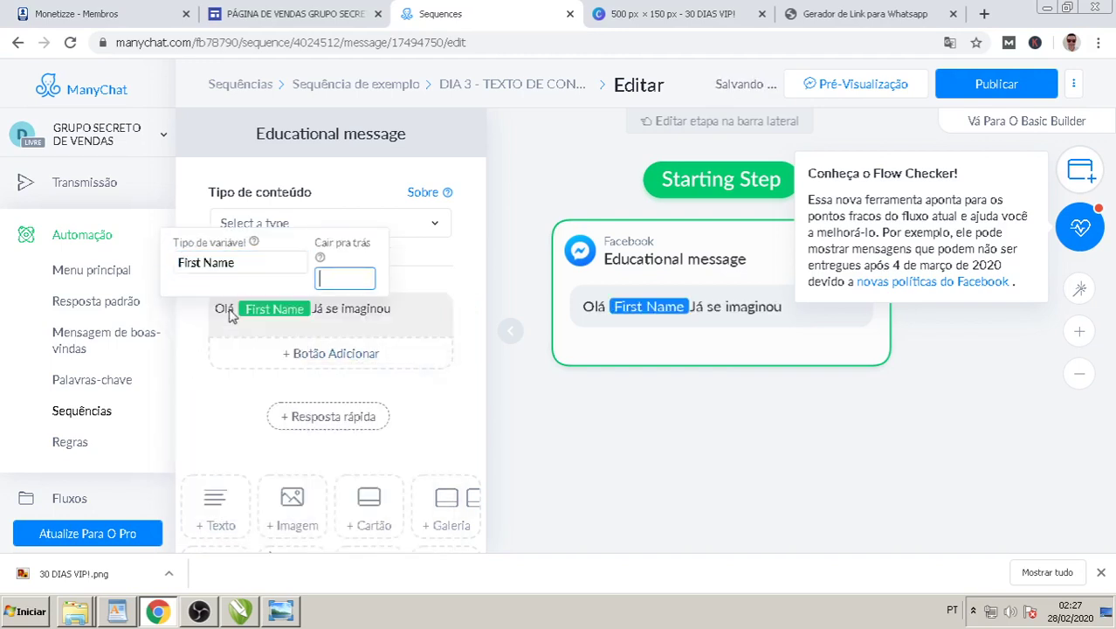
click(414, 317)
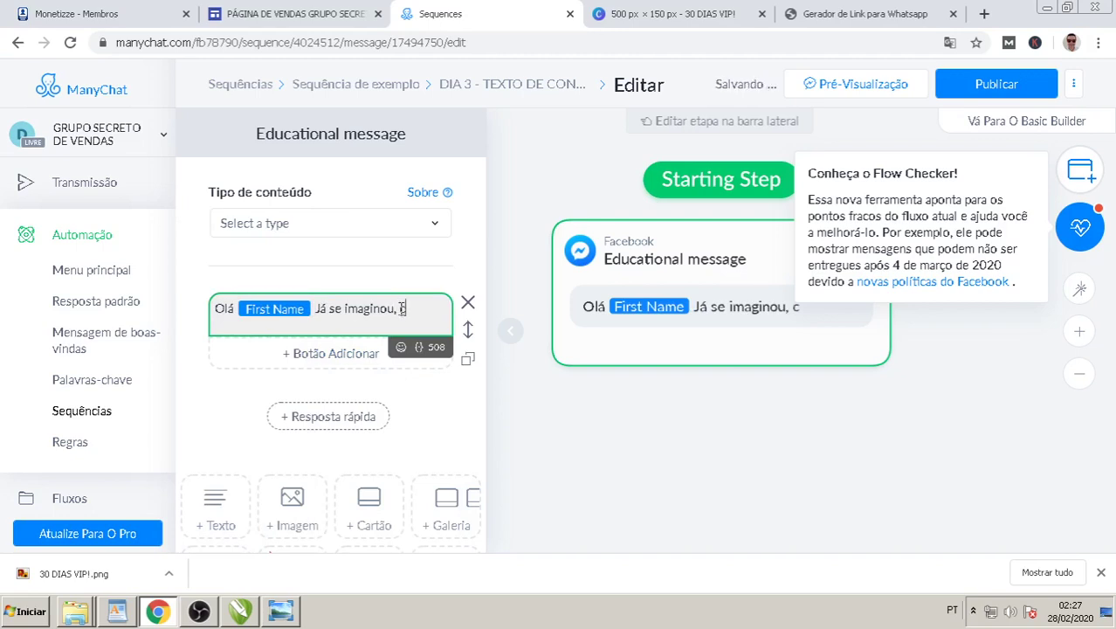
Step: Complete the greeting with 'criando conteúdos todos os dias???' and leave the text block
text(ndo)
key(BackSpace)
key(BackSpace)
key(BackSpace)
key(BackSpace)
key(BackSpace)
text(criando conte)
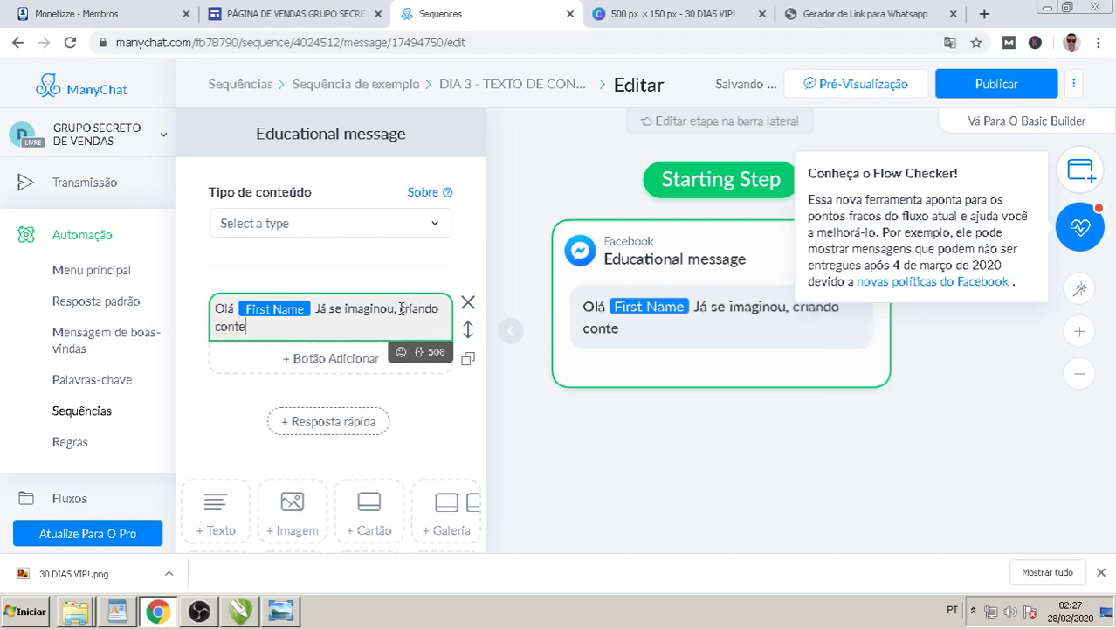
text(údos todos)
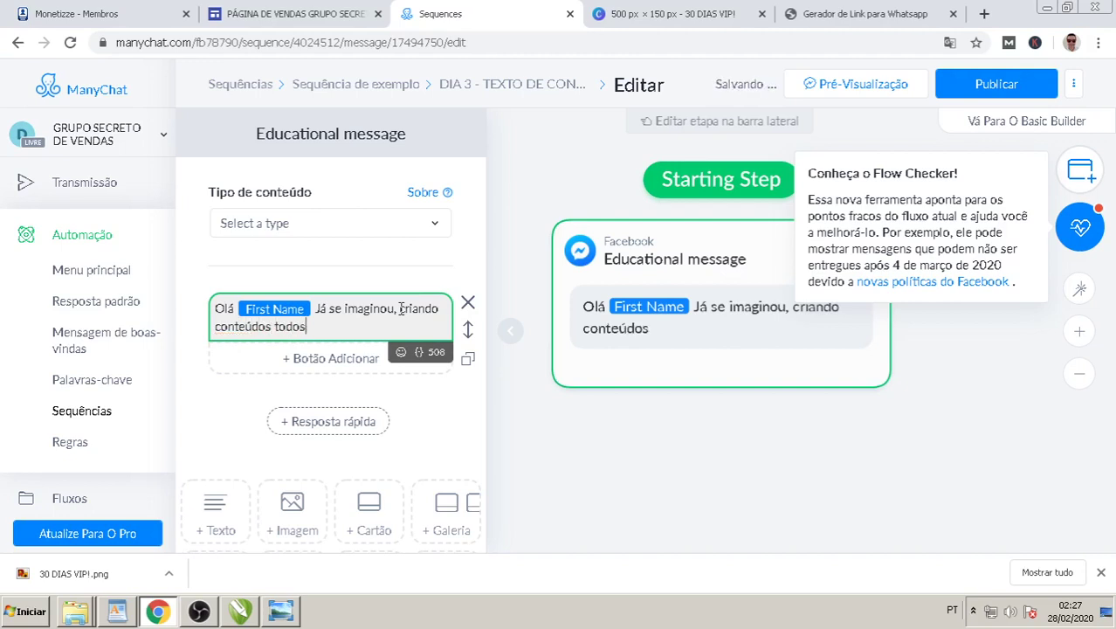
text( os dias)
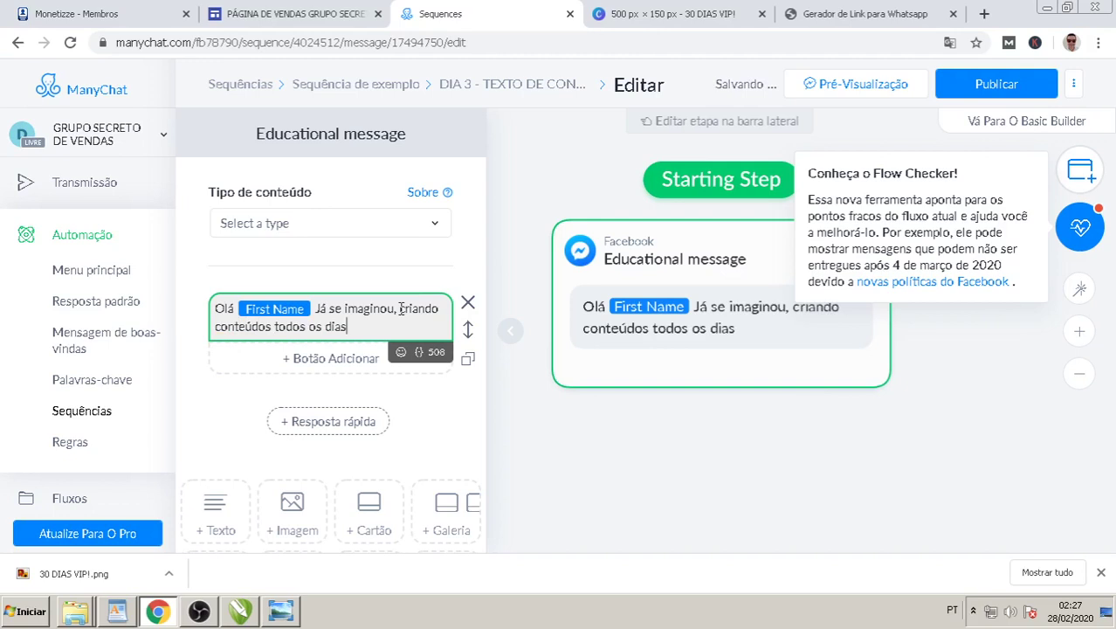
text(???)
click(432, 398)
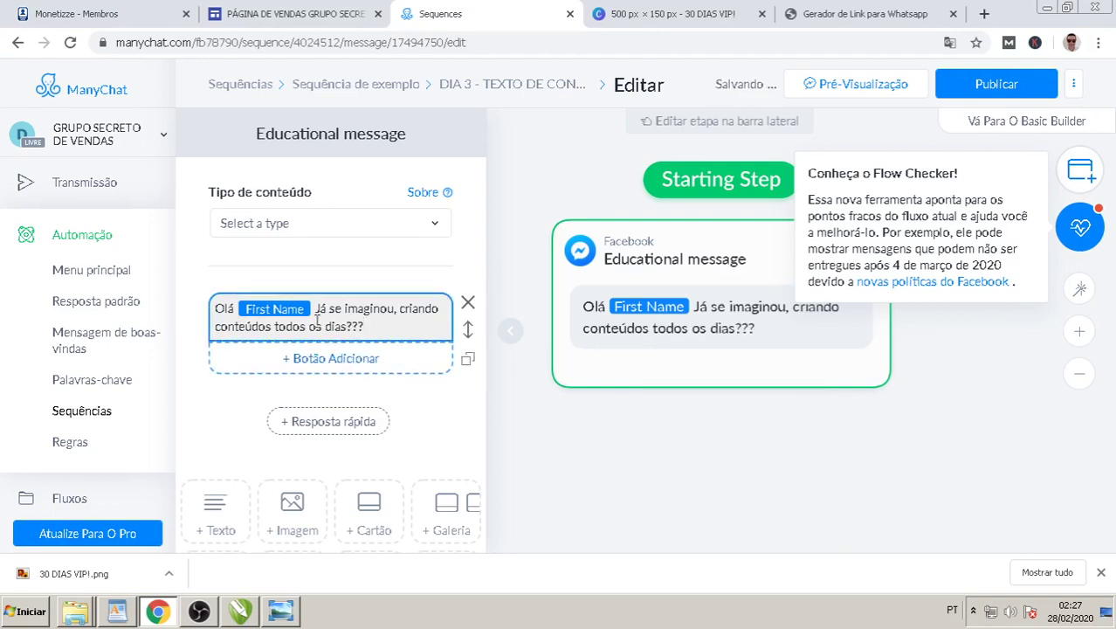
scroll(356, 335, down, 2)
drag(293, 485, 297, 321)
Step: Add a typing delay after the greeting and enter 60 seconds as its time
click(290, 482)
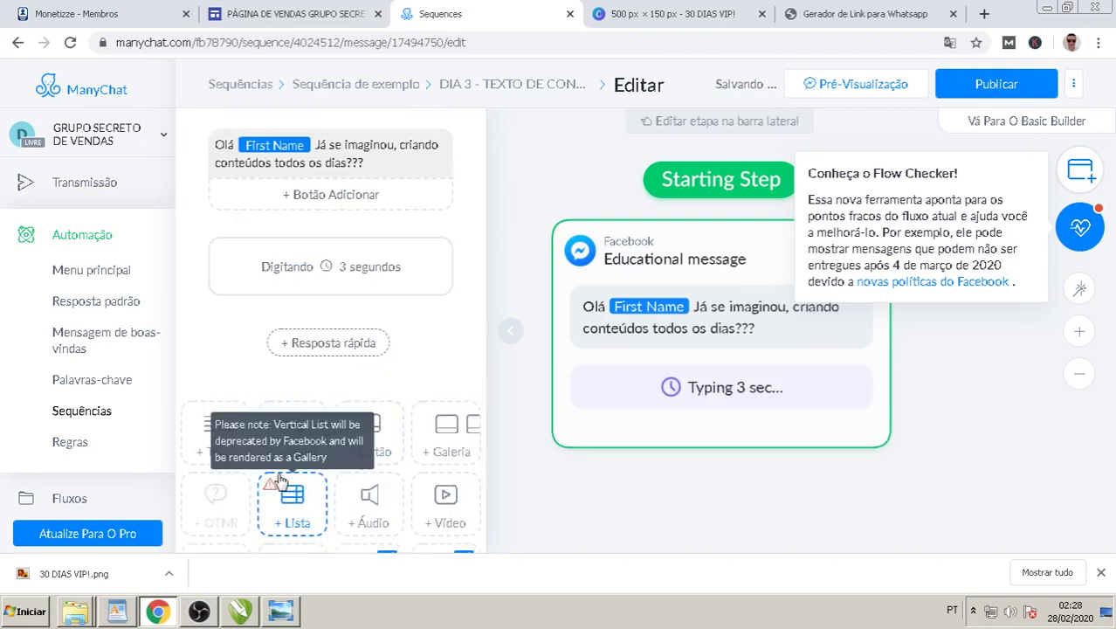
click(363, 276)
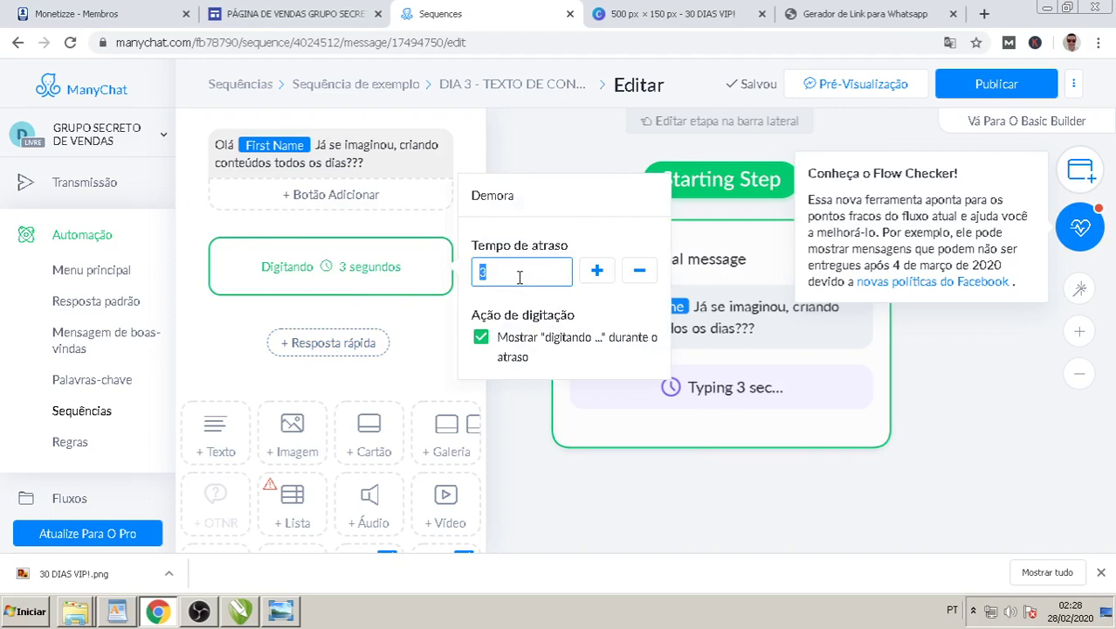
text(60)
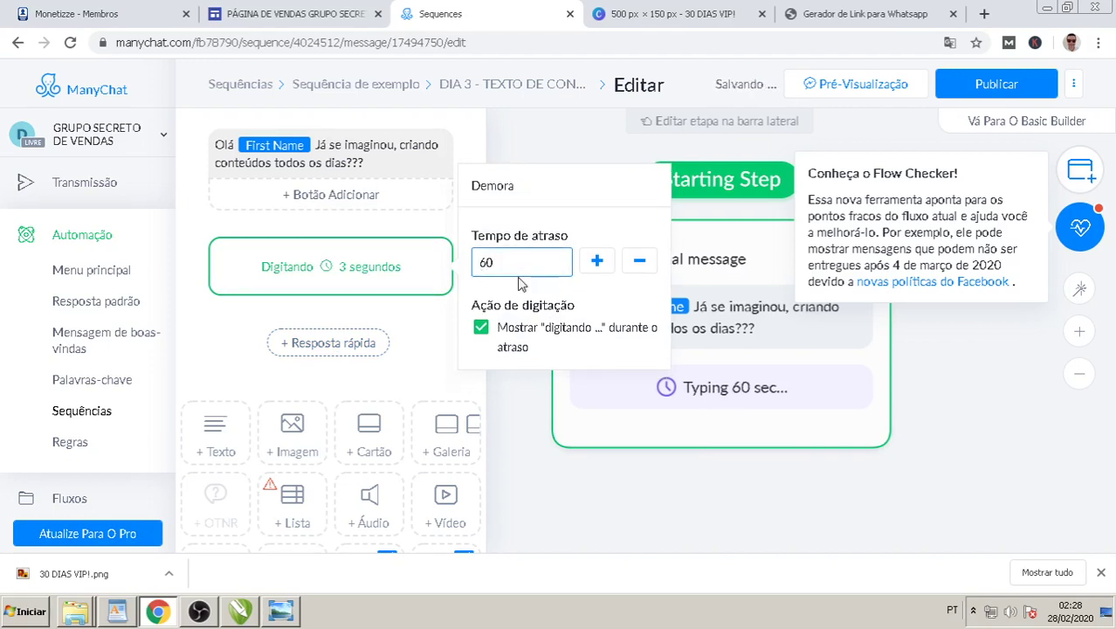
key(BackSpace)
key(BackSpace)
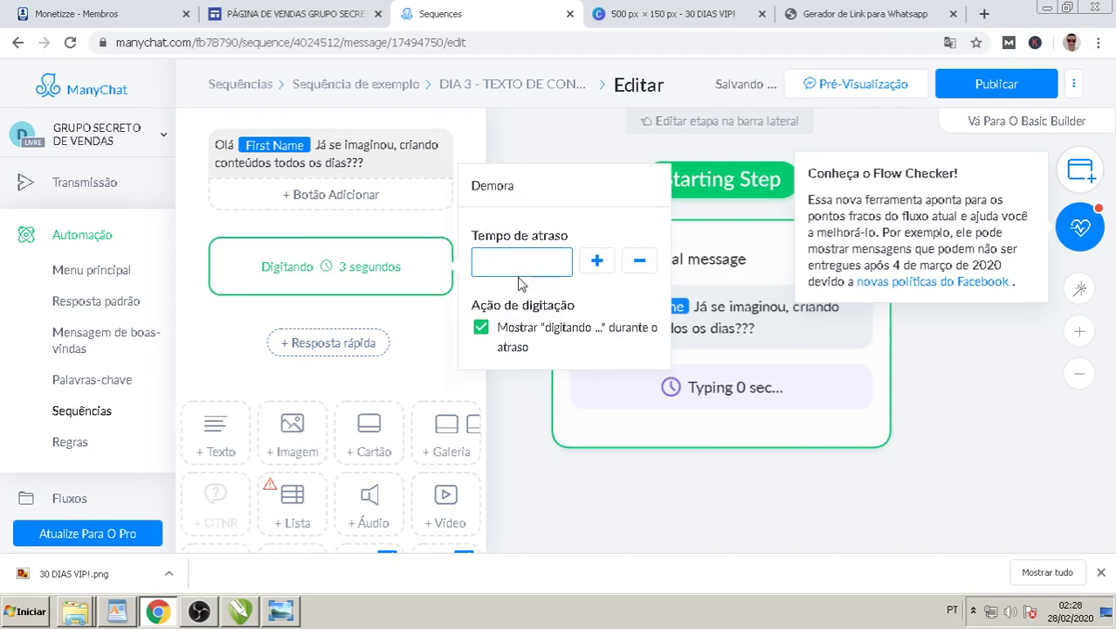
text(120)
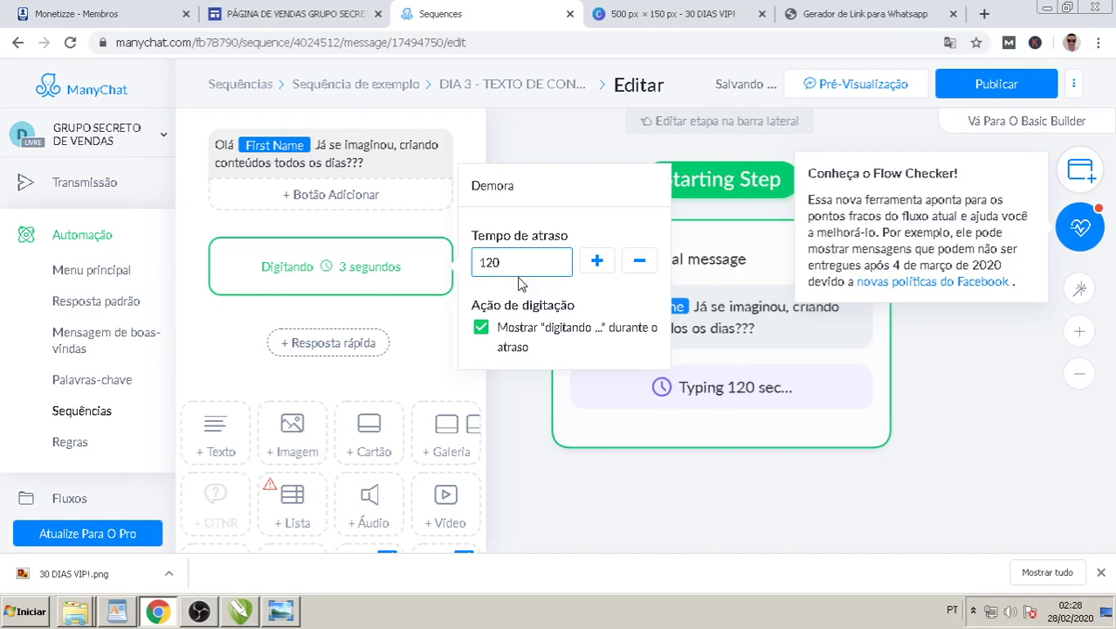
key(ctrl+z)
click(418, 320)
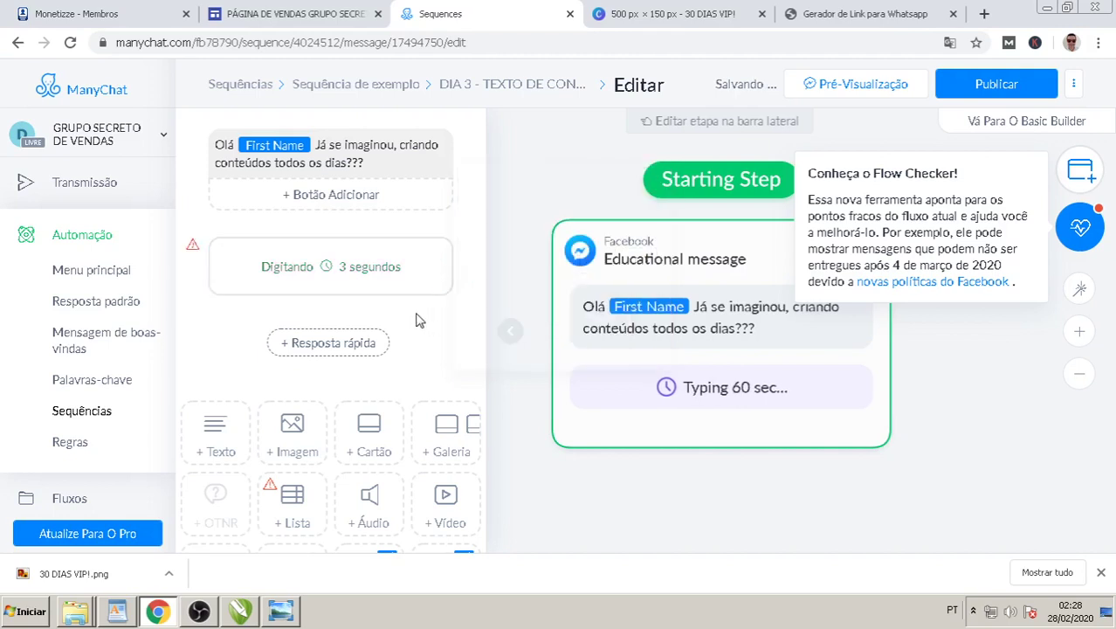
click(385, 267)
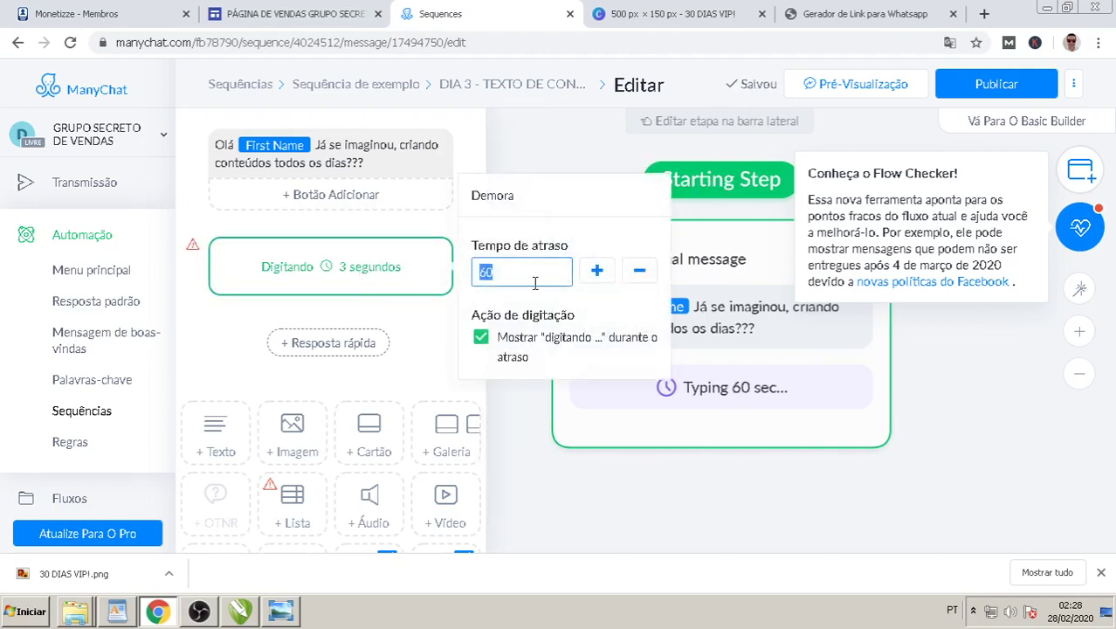
click(596, 269)
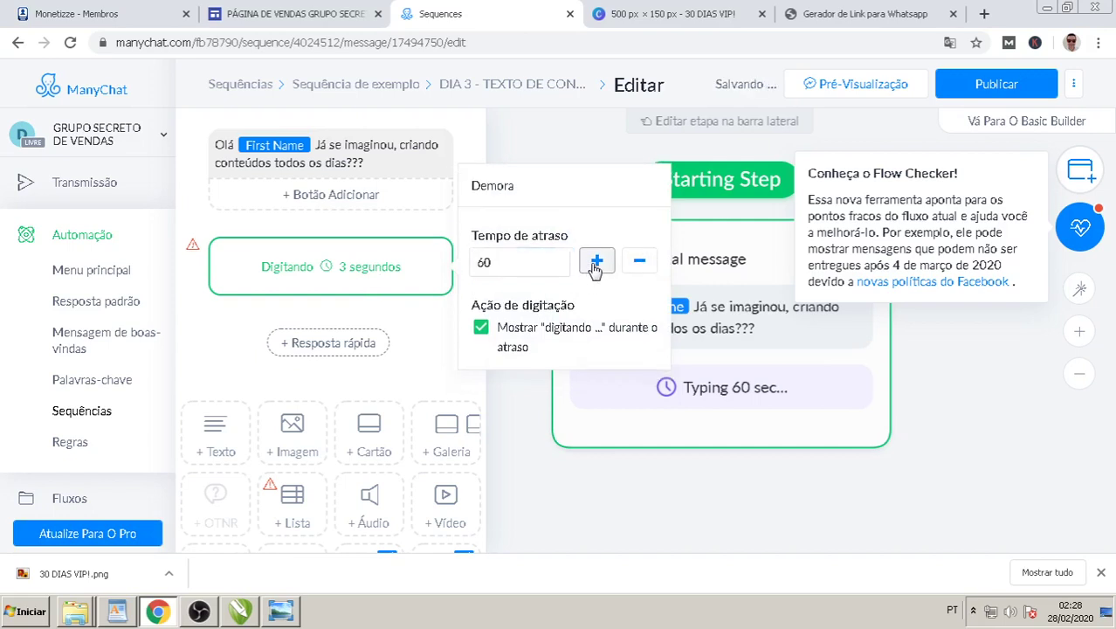
click(407, 332)
Step: Lower the delay to 59 seconds, keeping 'Mostrar digitando' switched on
click(416, 277)
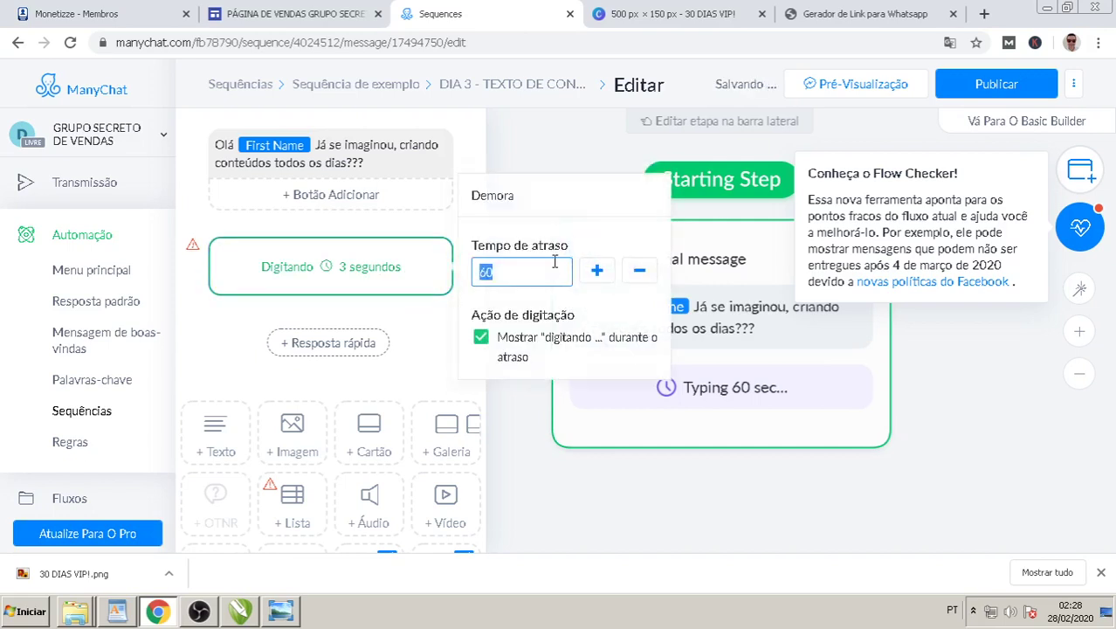
click(520, 275)
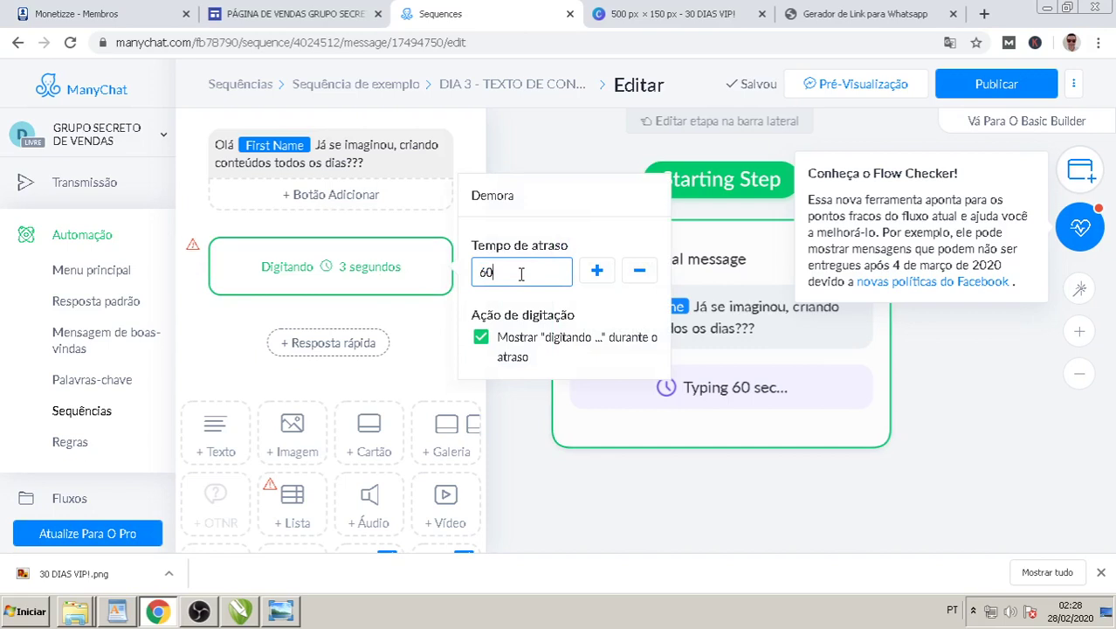
click(436, 242)
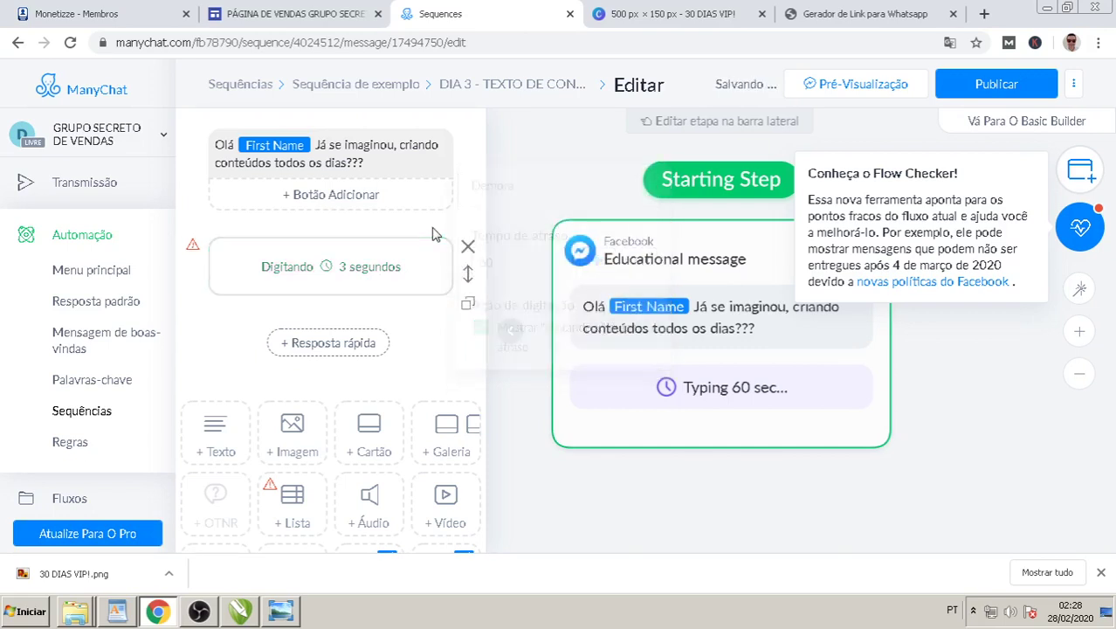
click(382, 273)
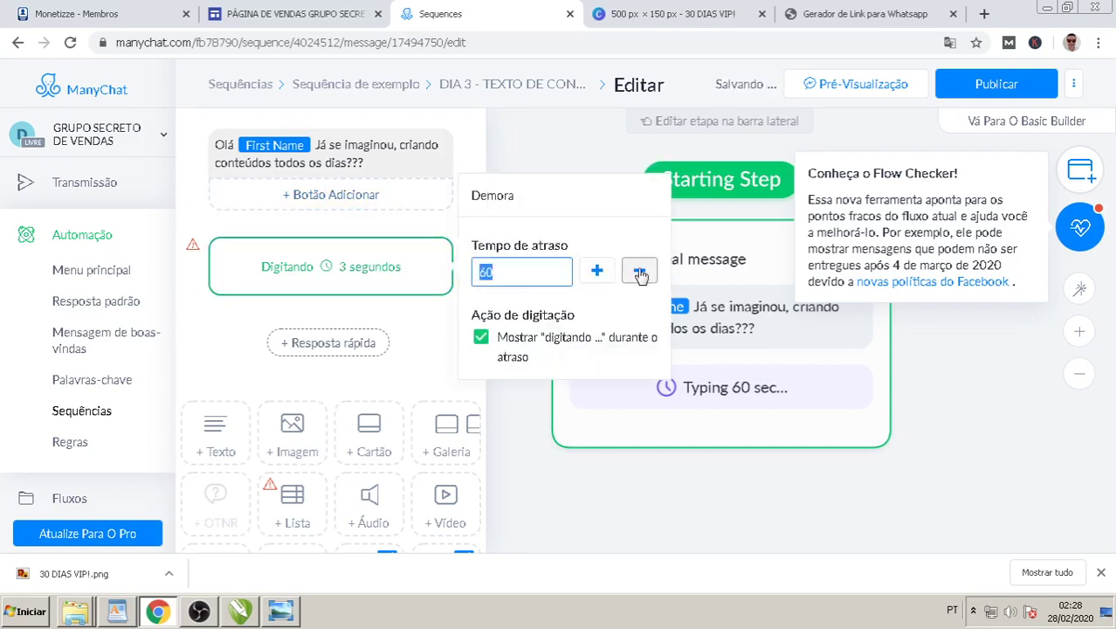
click(638, 263)
click(401, 339)
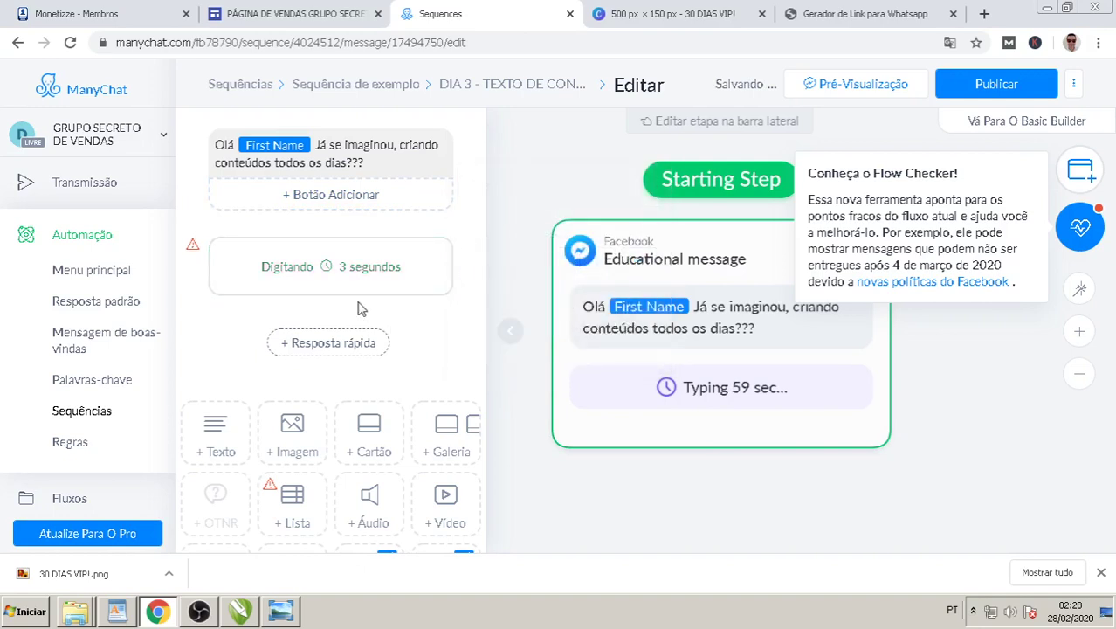
click(319, 278)
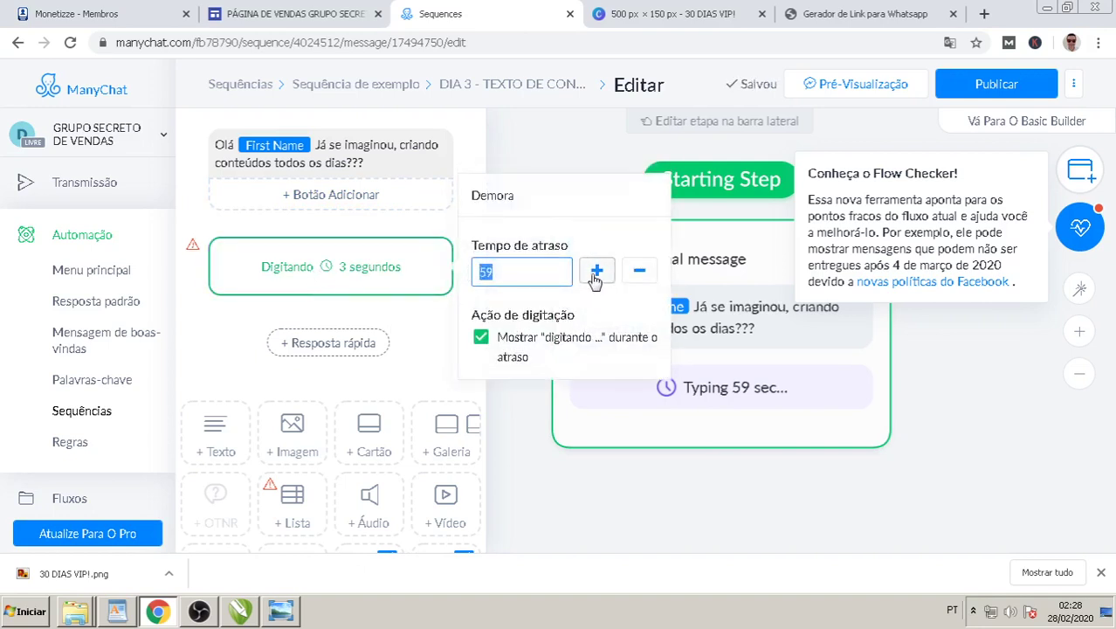
click(483, 340)
click(482, 329)
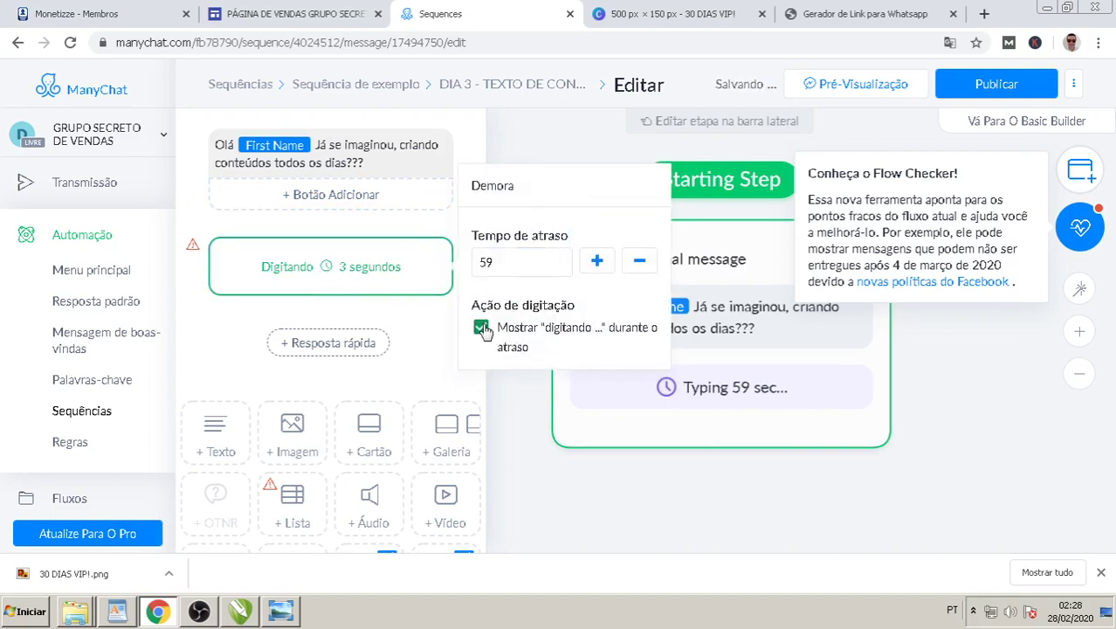
click(410, 324)
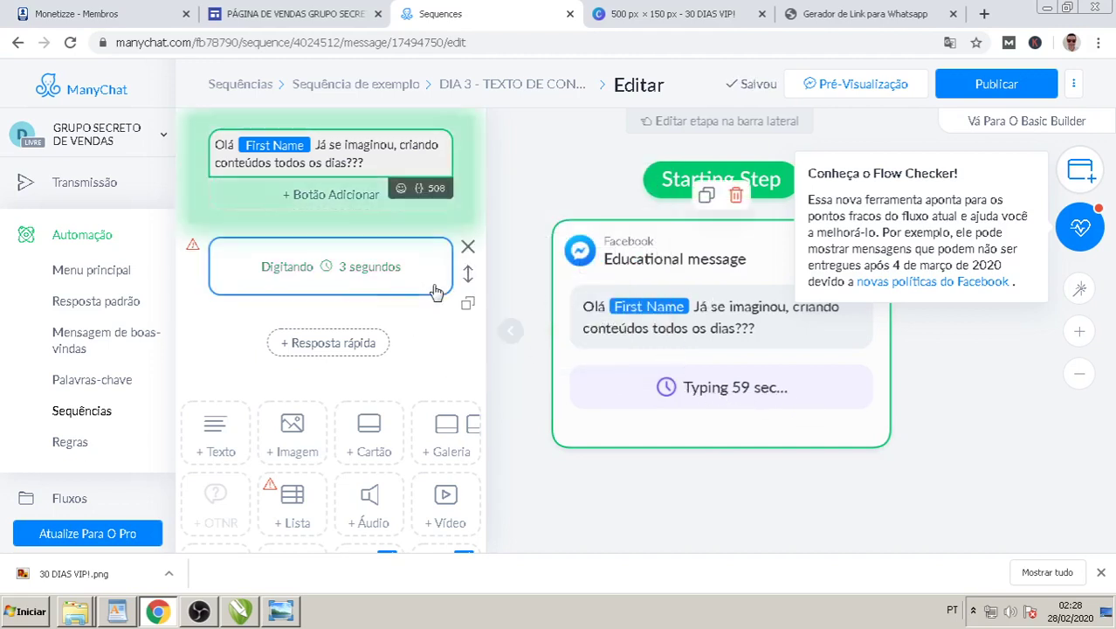
click(346, 271)
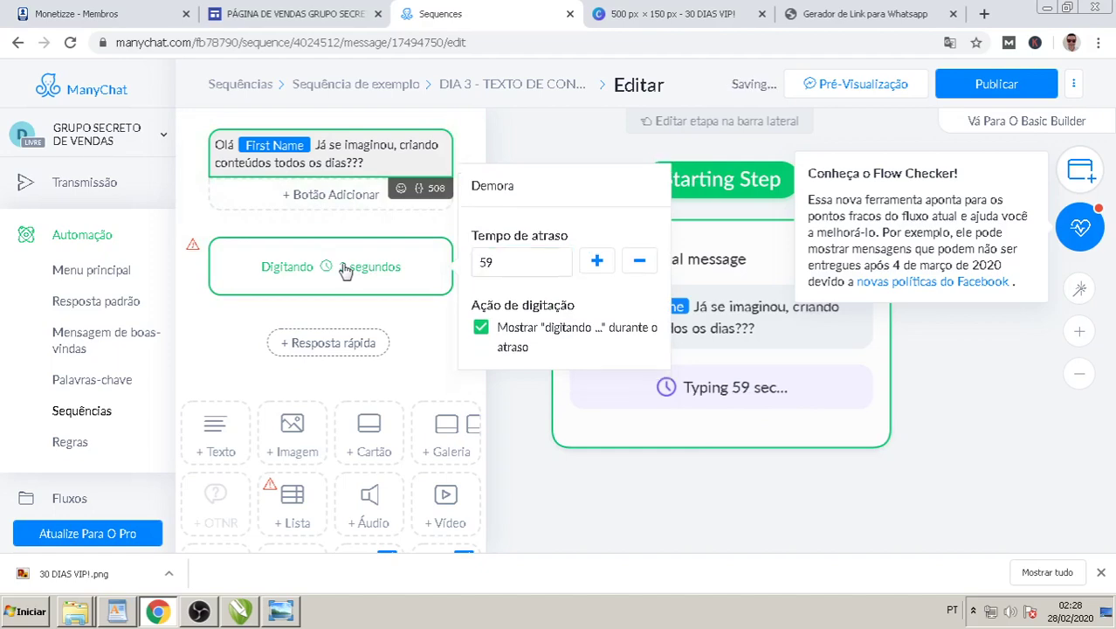
click(665, 387)
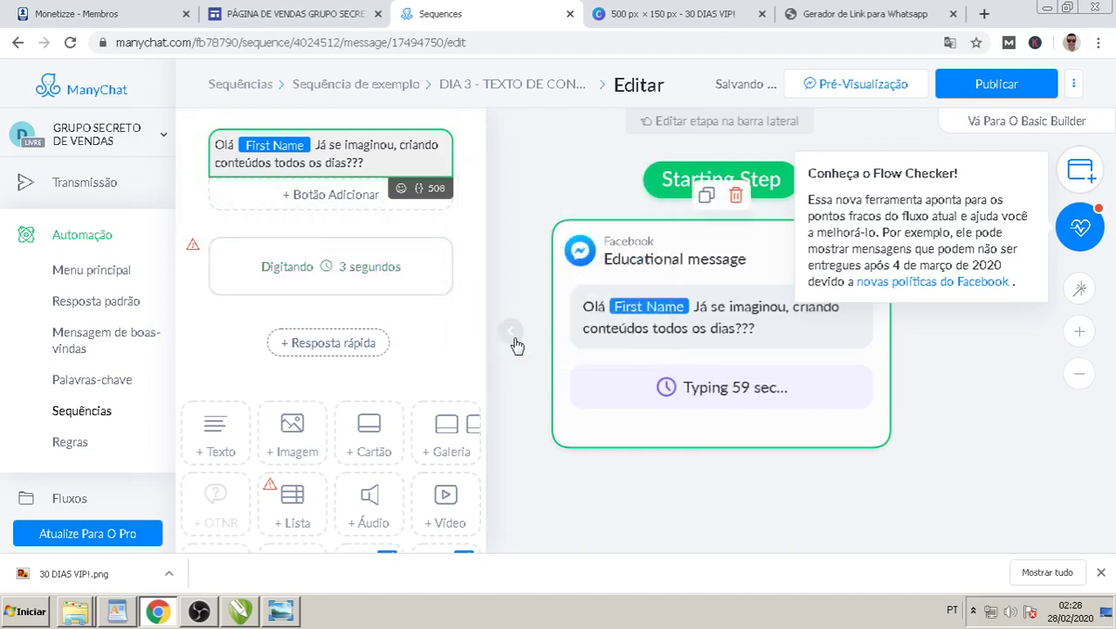
scroll(384, 321, down, 3)
scroll(384, 322, down, 2)
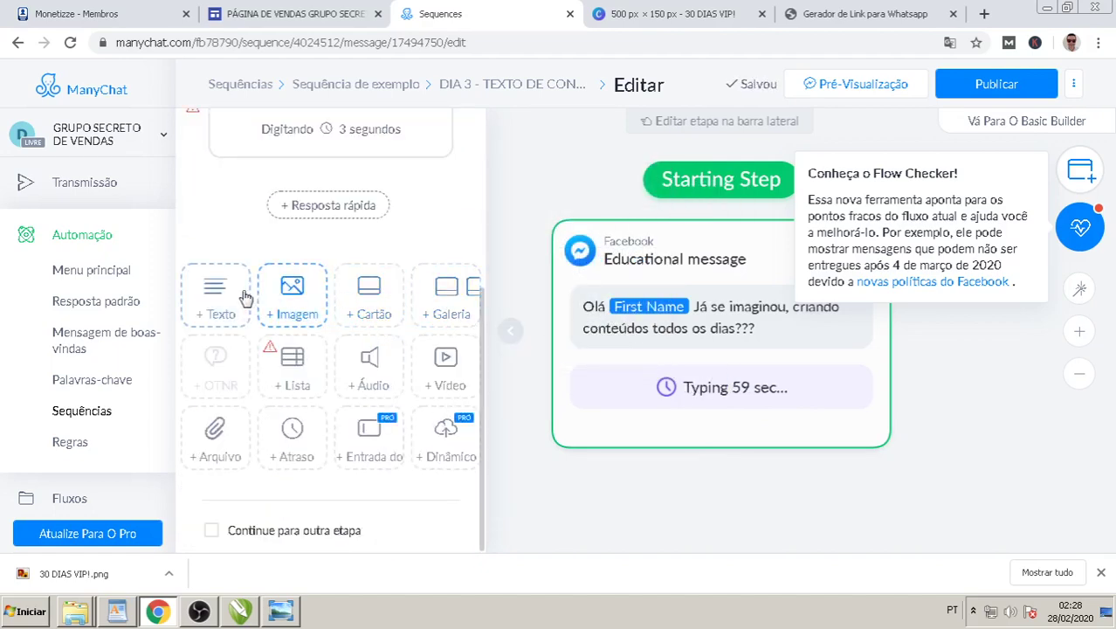
Step: Add a text block reading 'Então é por que separei um conteúdo exclusivo no grupo do whatsapp!!'
click(220, 249)
scroll(299, 249, up, 2)
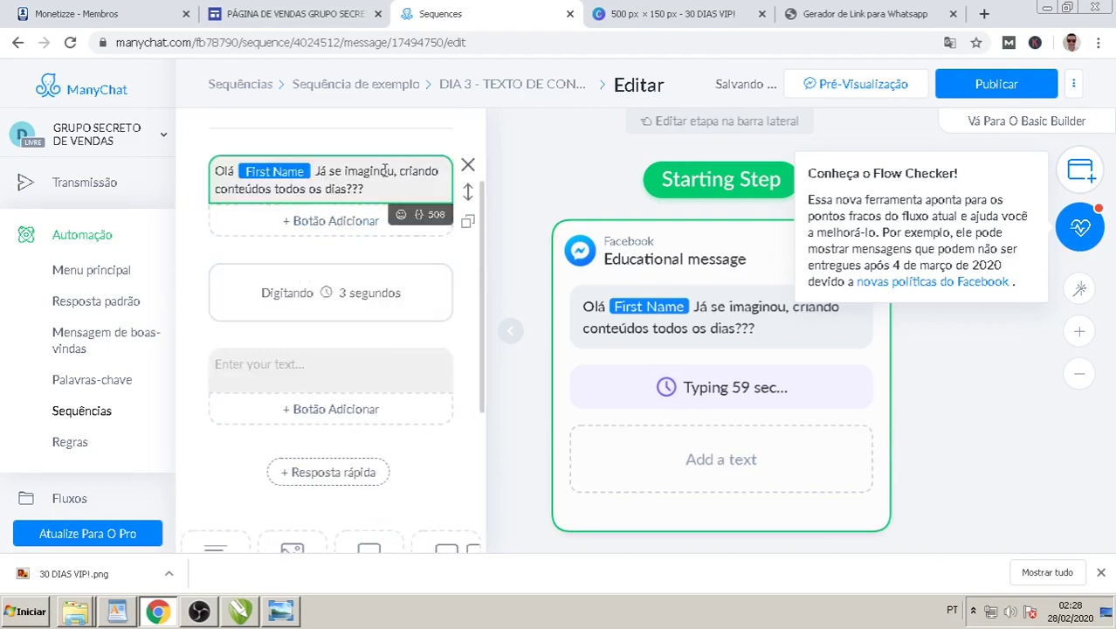
click(376, 190)
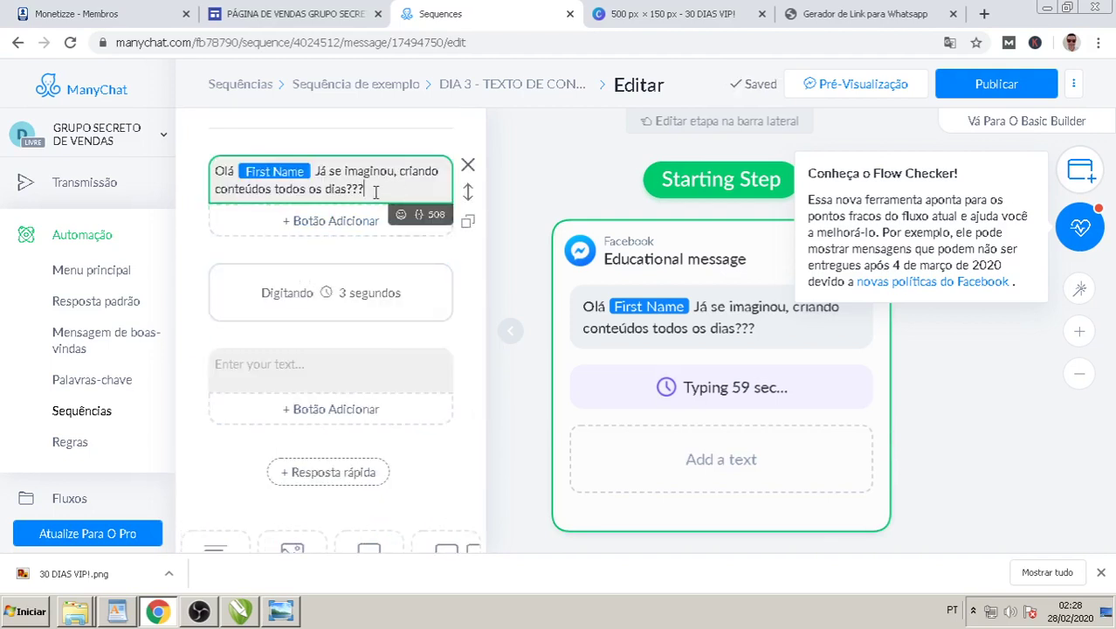
click(311, 365)
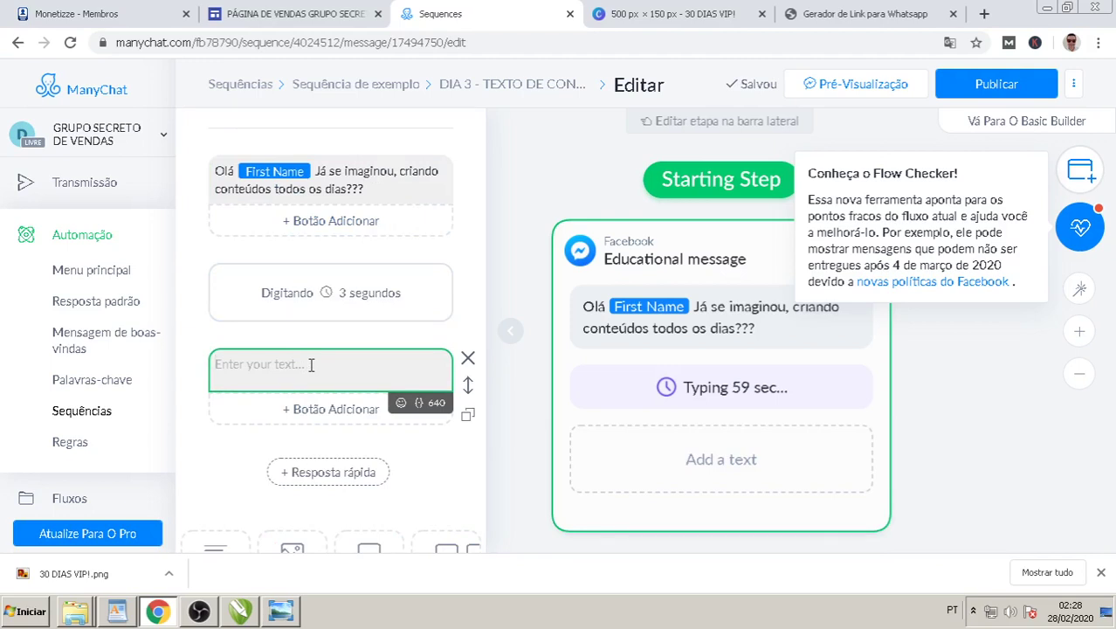
text(Ent)
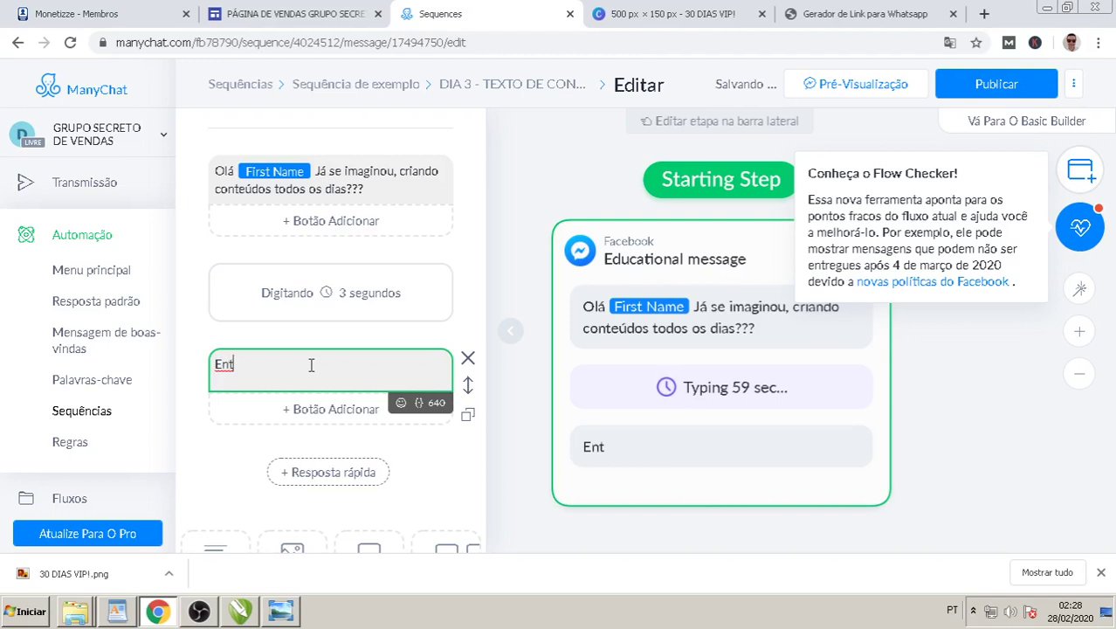
text(ão é por que s)
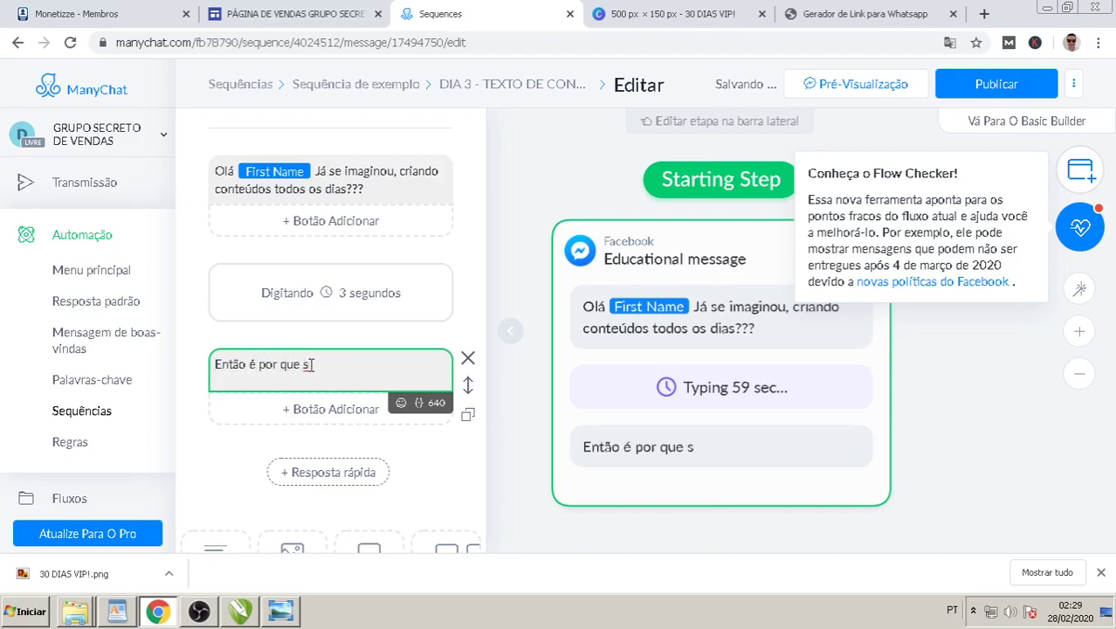
key(BackSpace)
text(eu sepra)
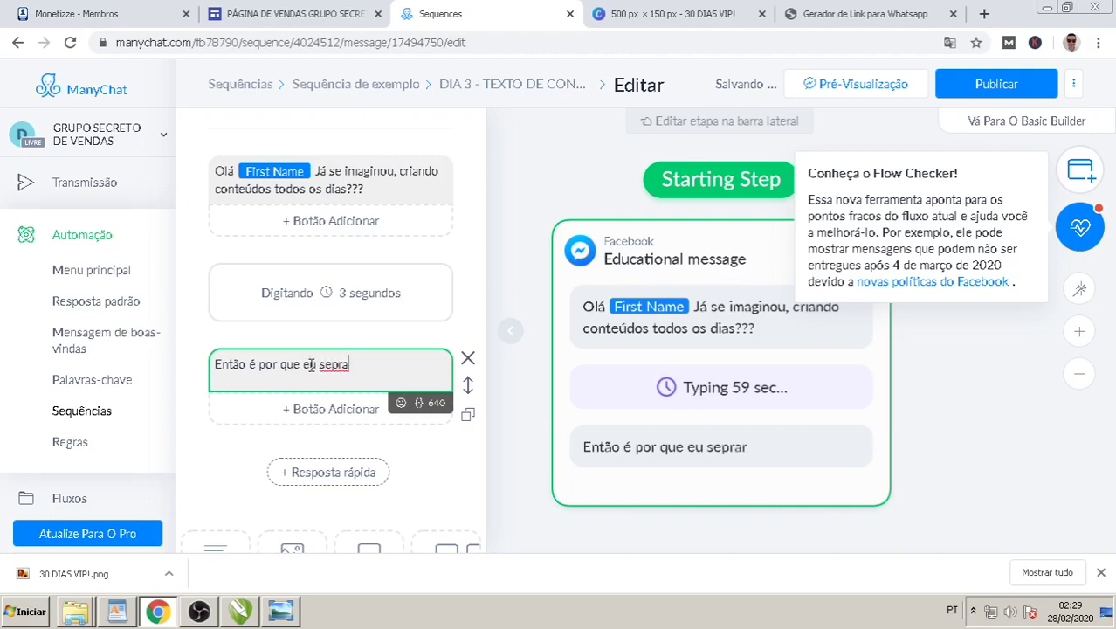
key(BackSpace)
key(BackSpace)
text(arei um conteúd)
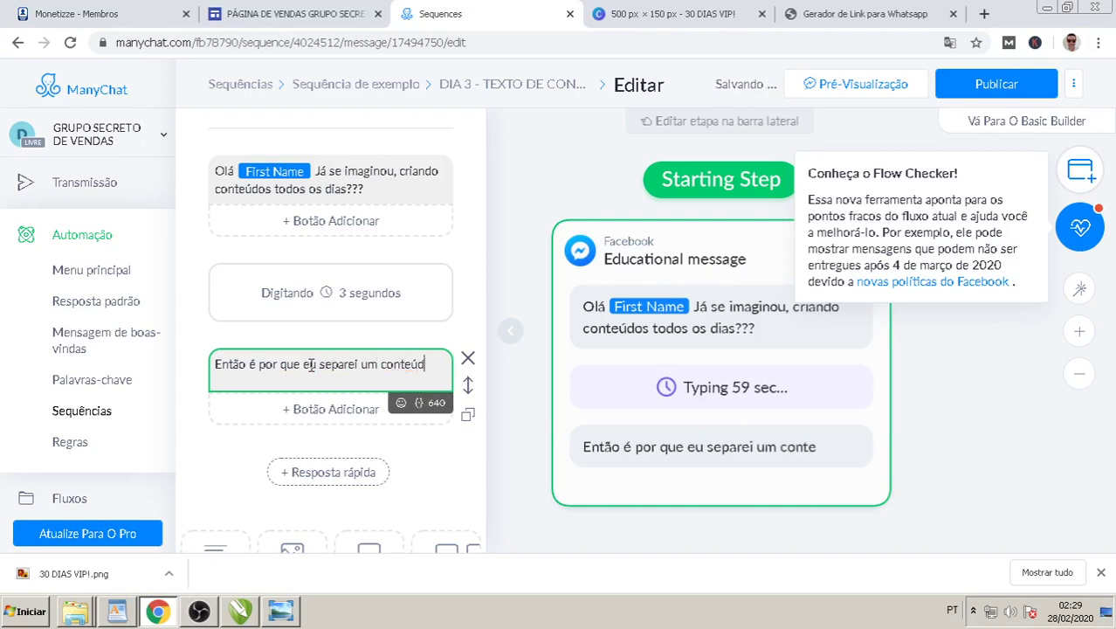
text(o exclu)
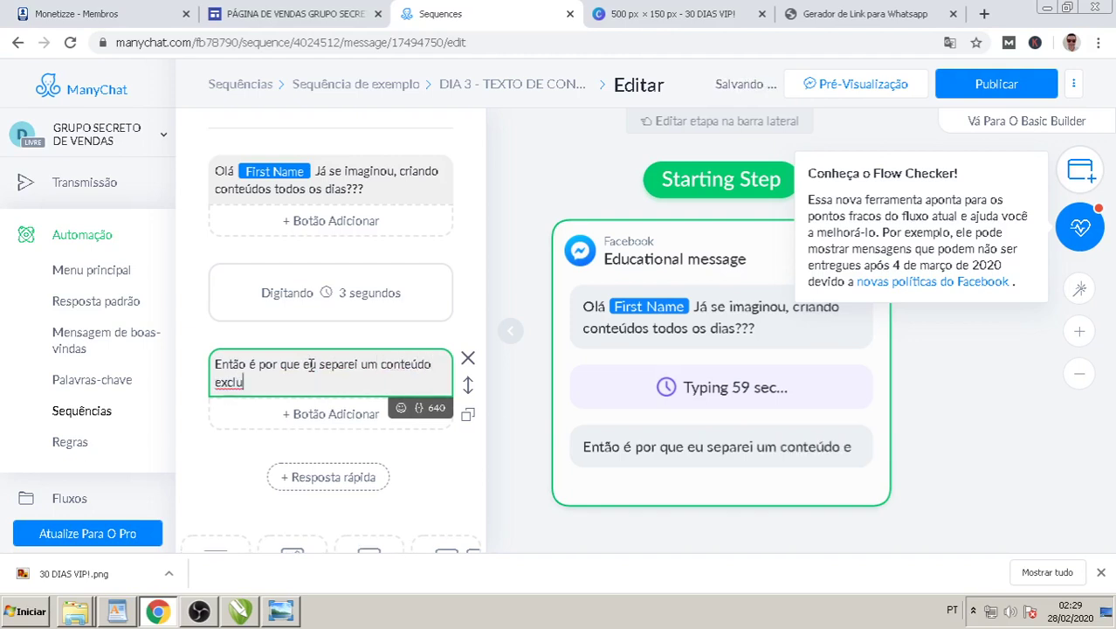
text(s)
text(ivo )
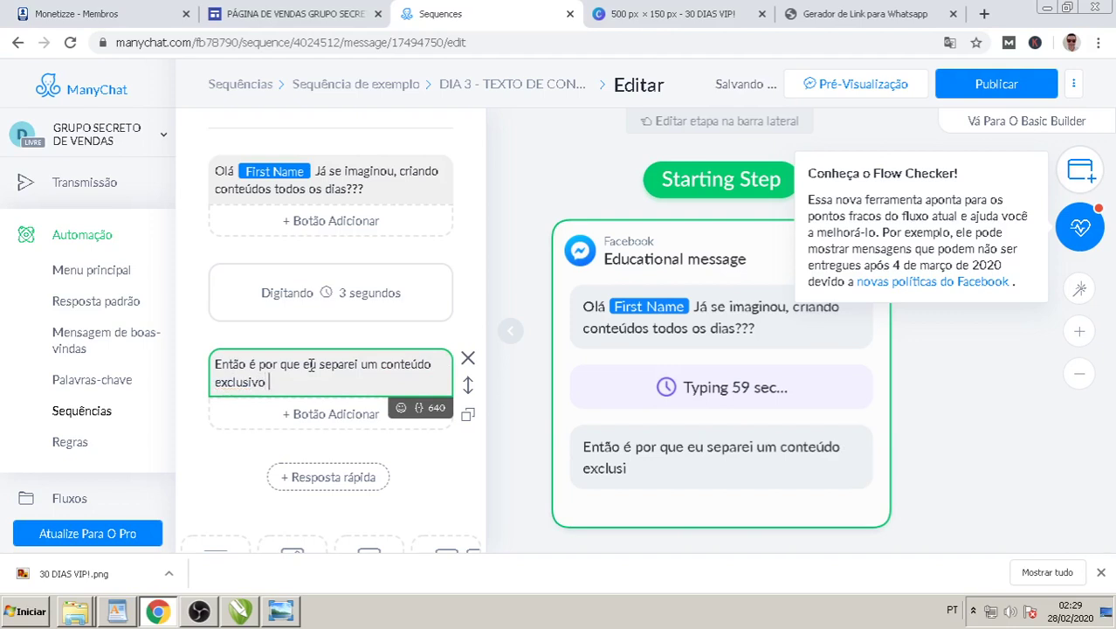
text(no grupo)
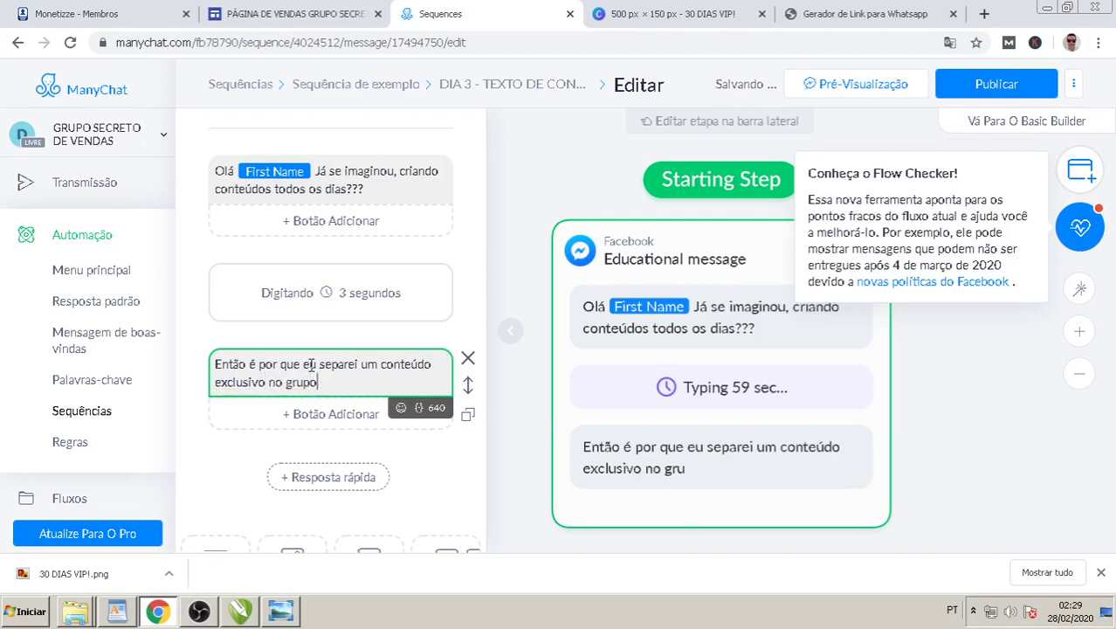
text( do wha)
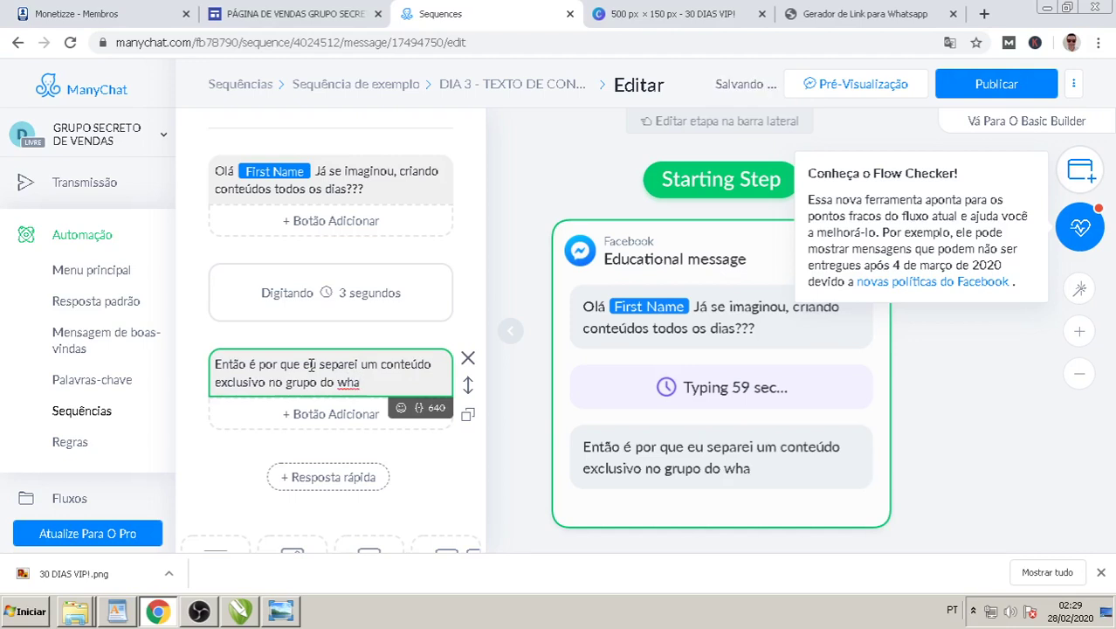
text(tsapp!)
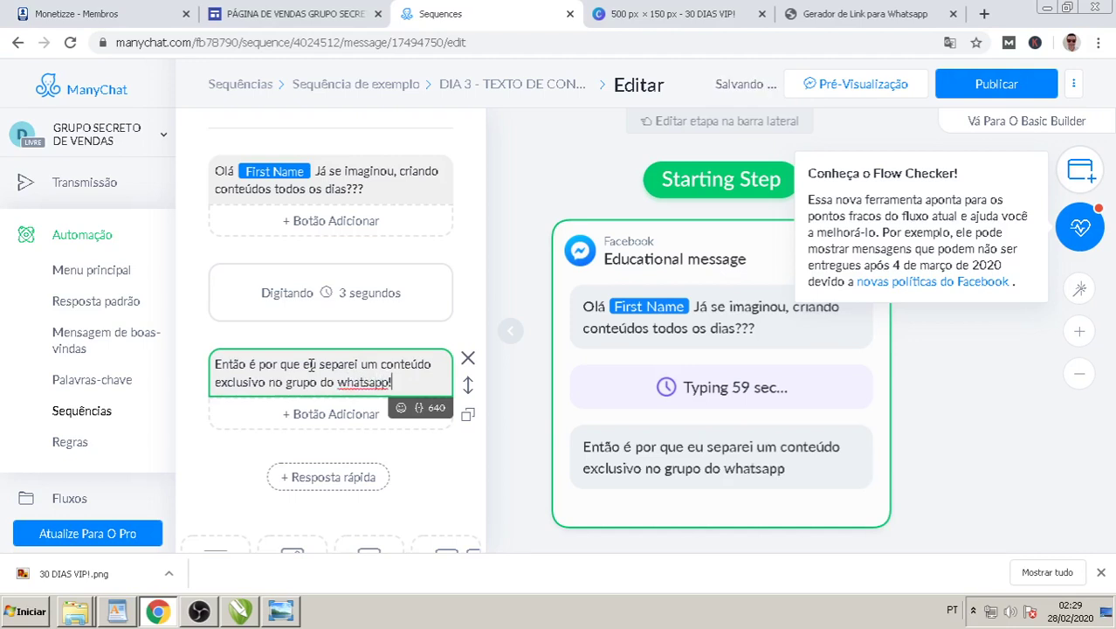
text(!)
Step: Add the line 'SE QUER SABER MELHOR??? CLICA NESSE BOTÃO ABAIXO, ESCRITO GRUPO NO WHATS'
key(Return)
key(Return)
text(S)
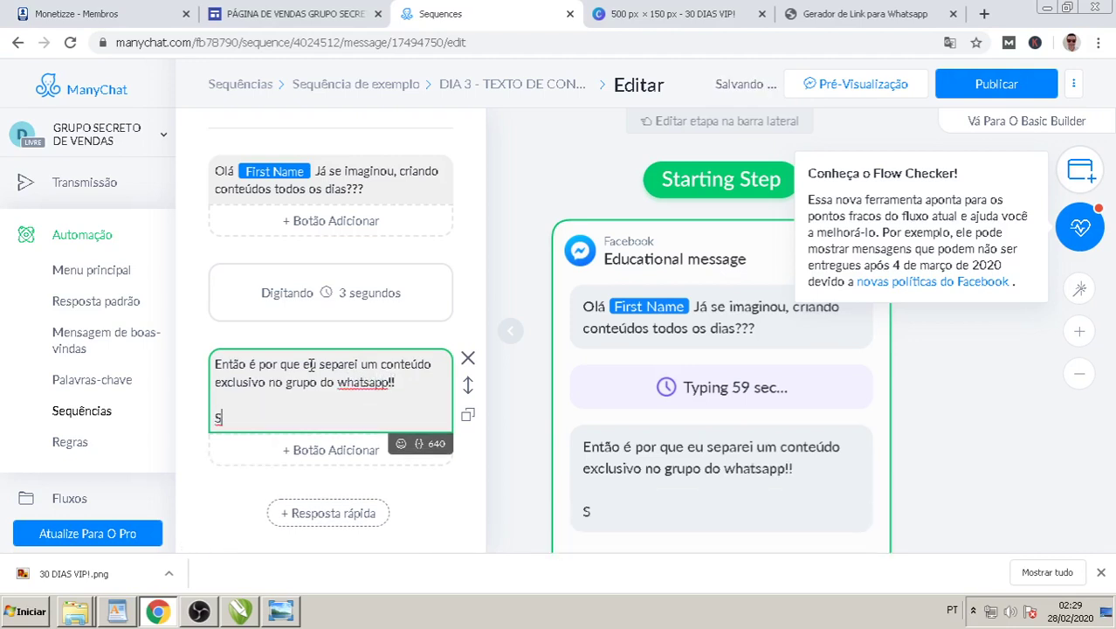
text(E QUERM)
key(BackSpace)
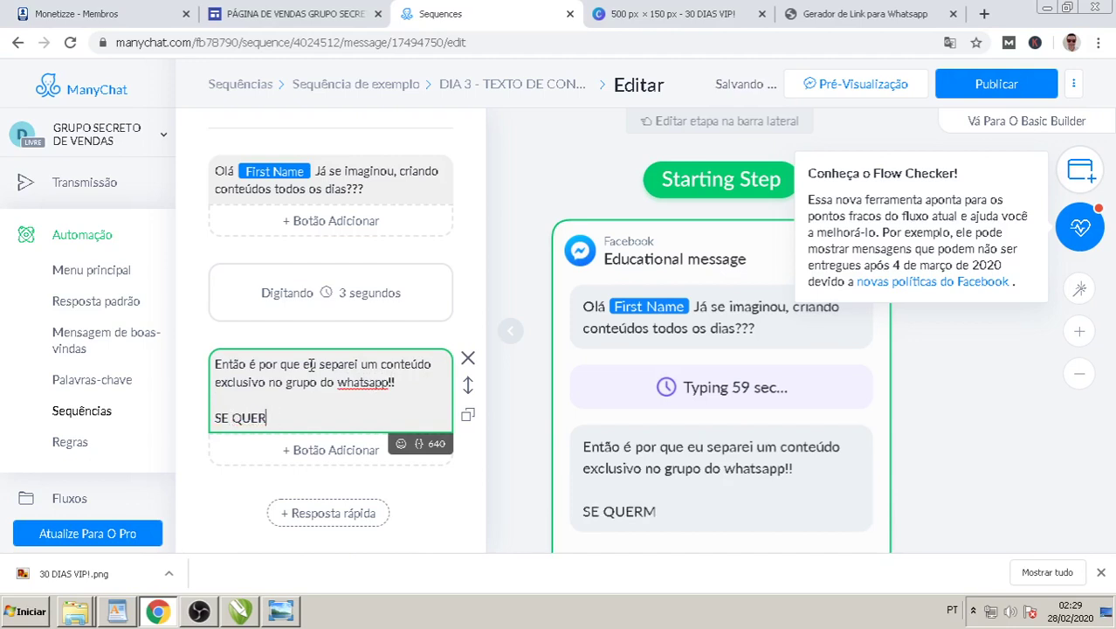
text(SABER ME)
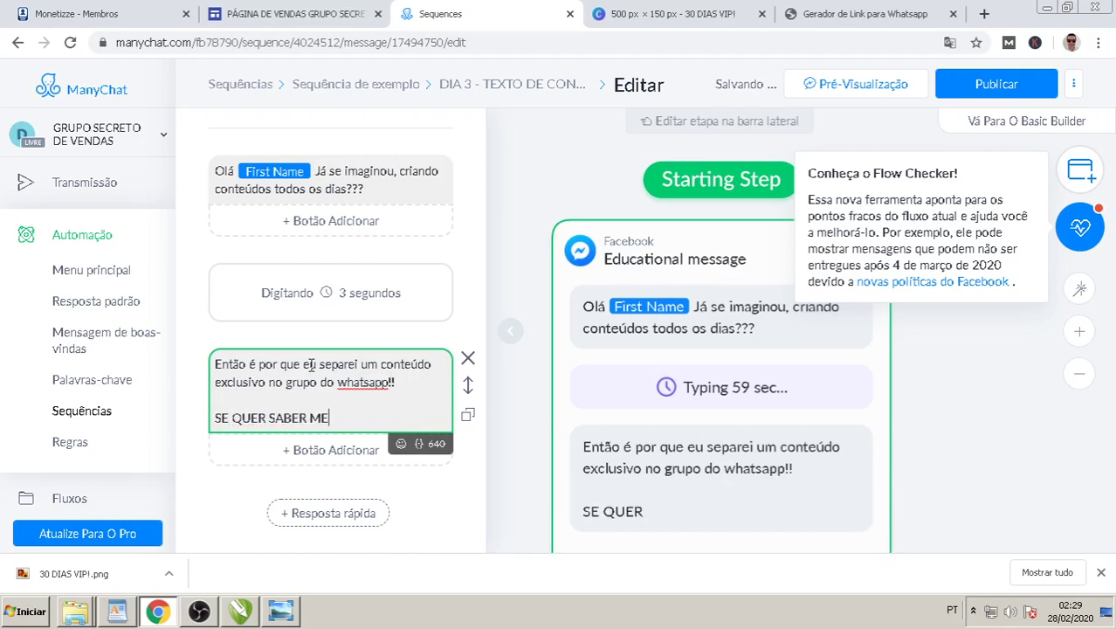
text(LHOR C)
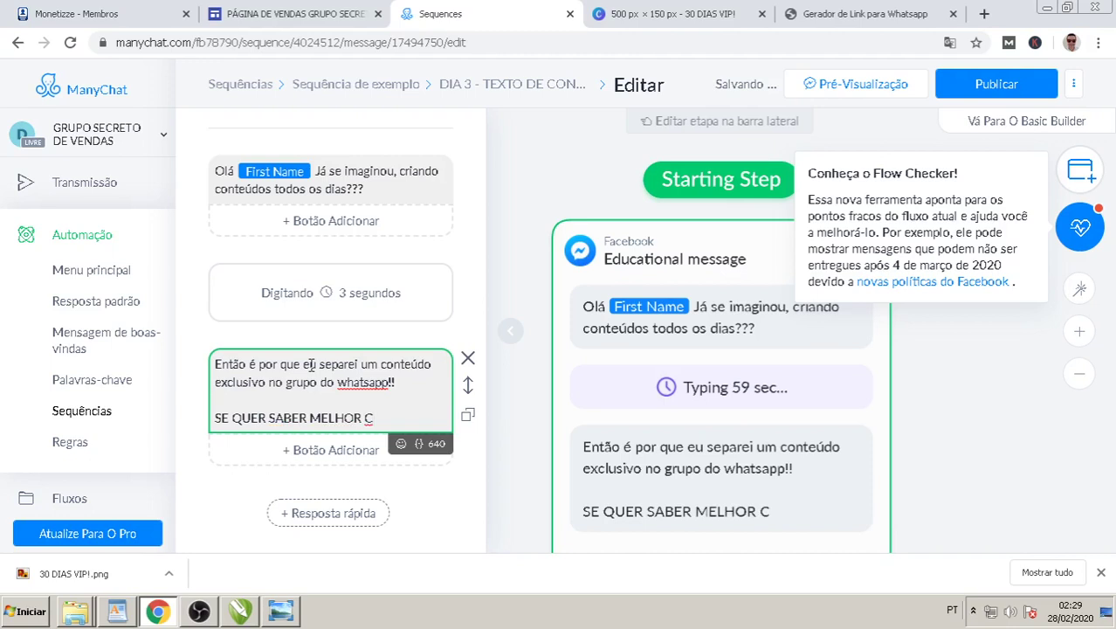
text(LICA)
text(???)
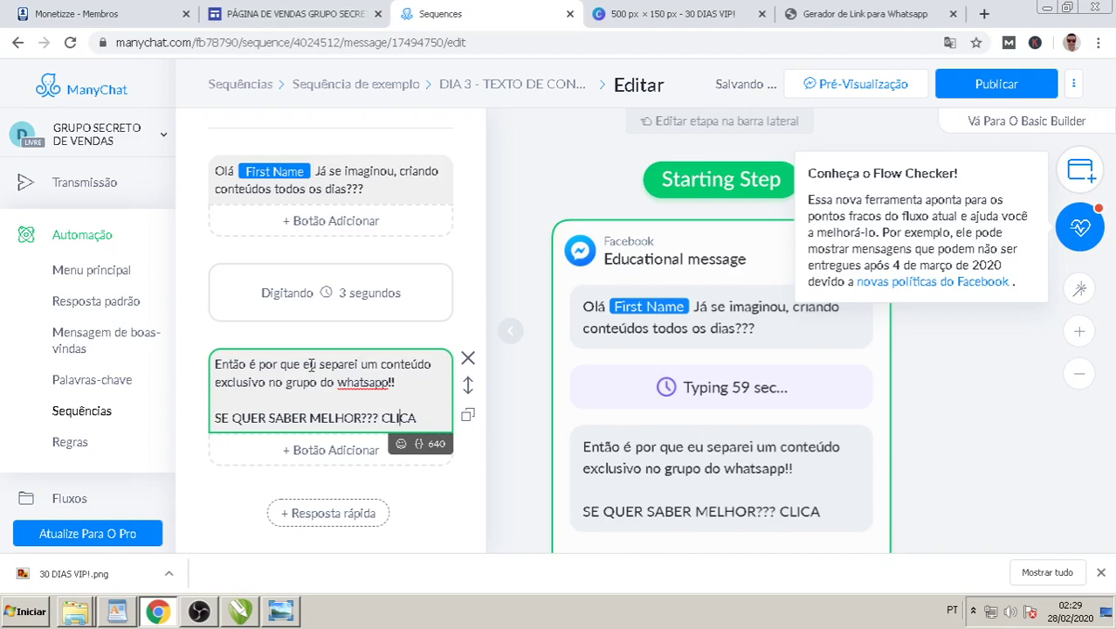
text( NESSE )
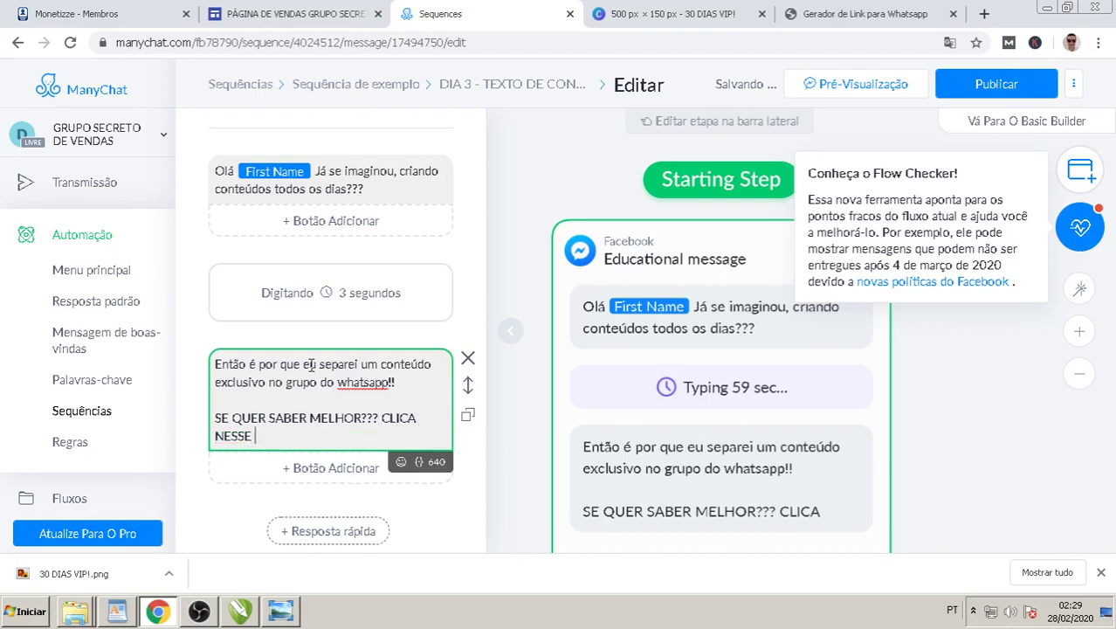
text(BOTÃ)
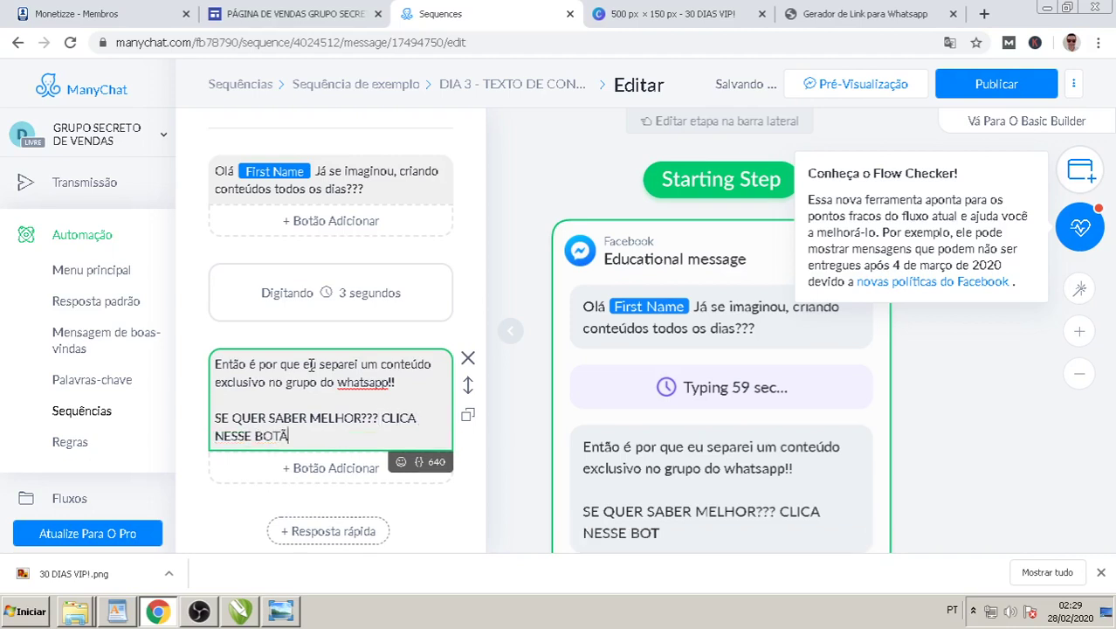
text(O ABAIXO)
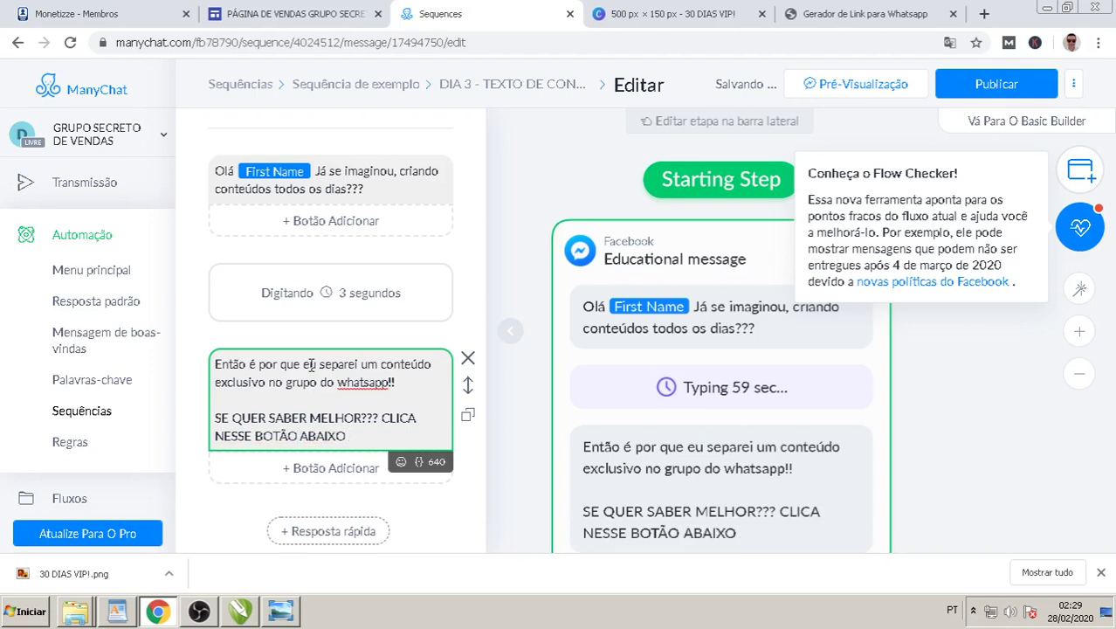
text(, ESCRITO GRUPO)
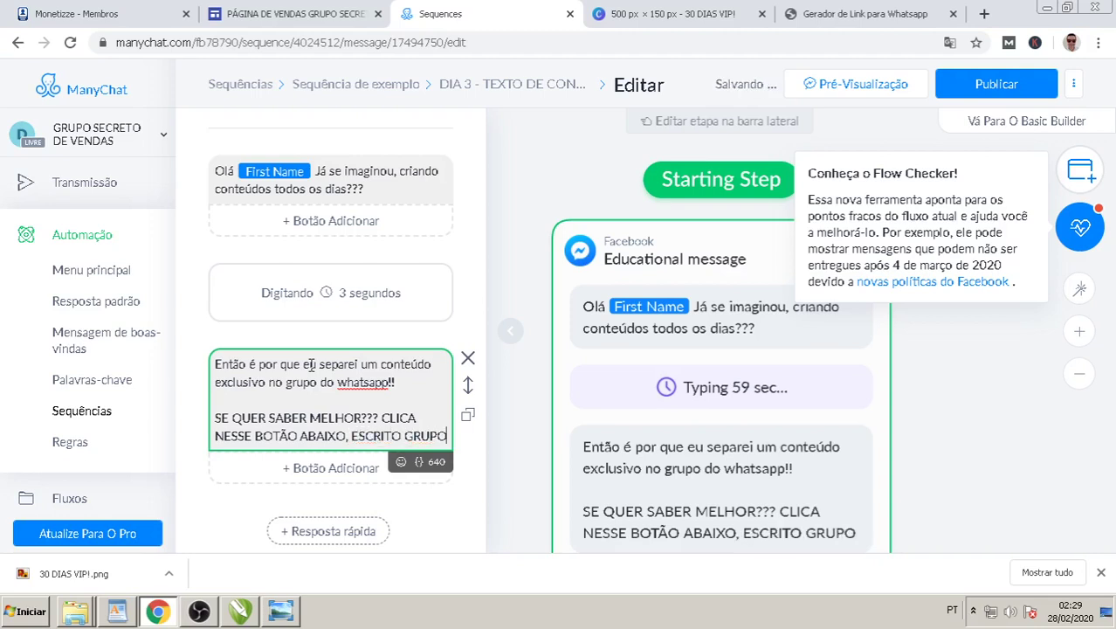
text( NO WH)
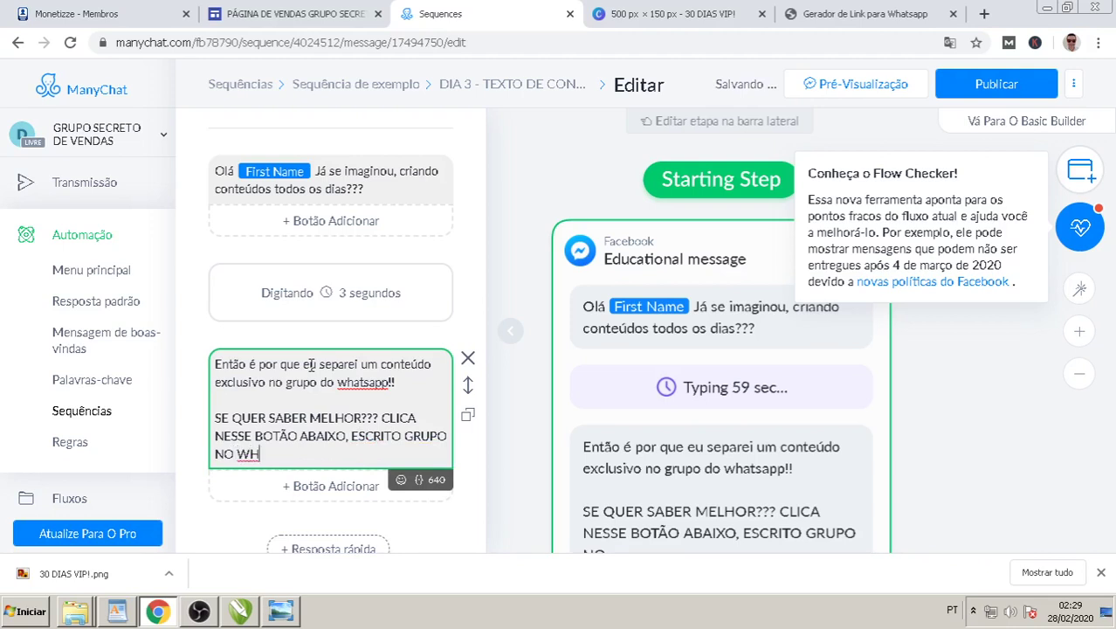
text(ATSAPP)
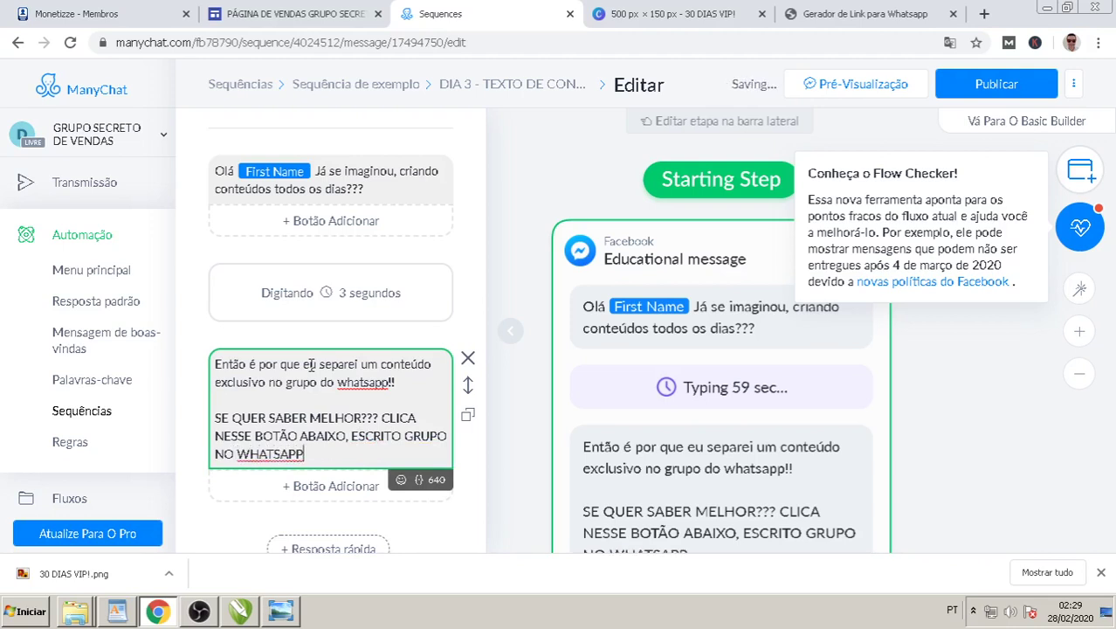
key(BackSpace)
key(BackSpace)
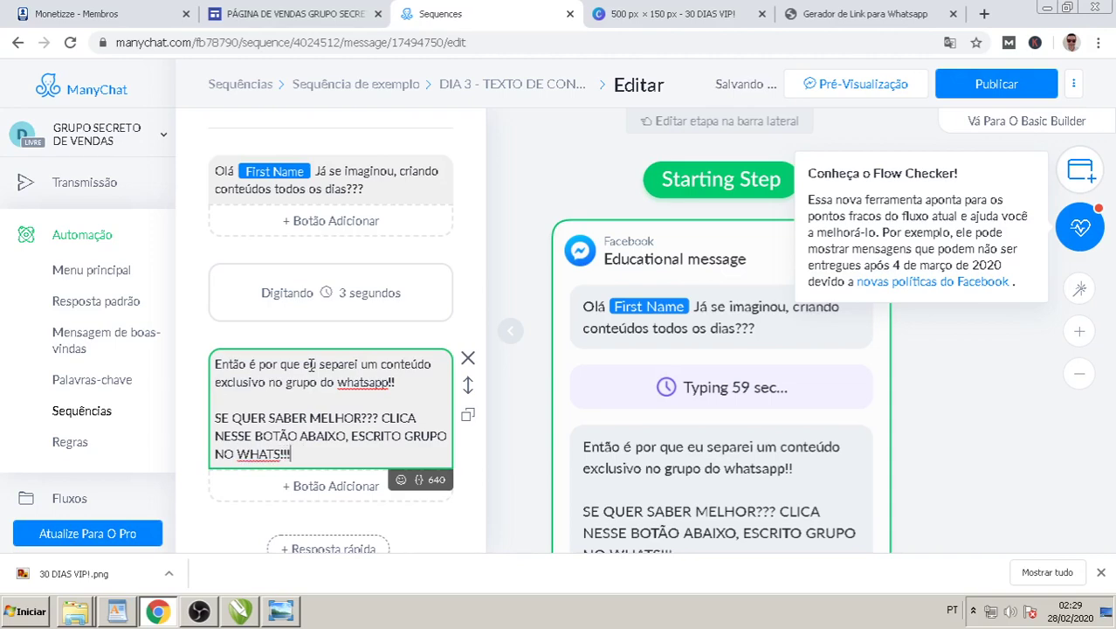
scroll(310, 364, down, 2)
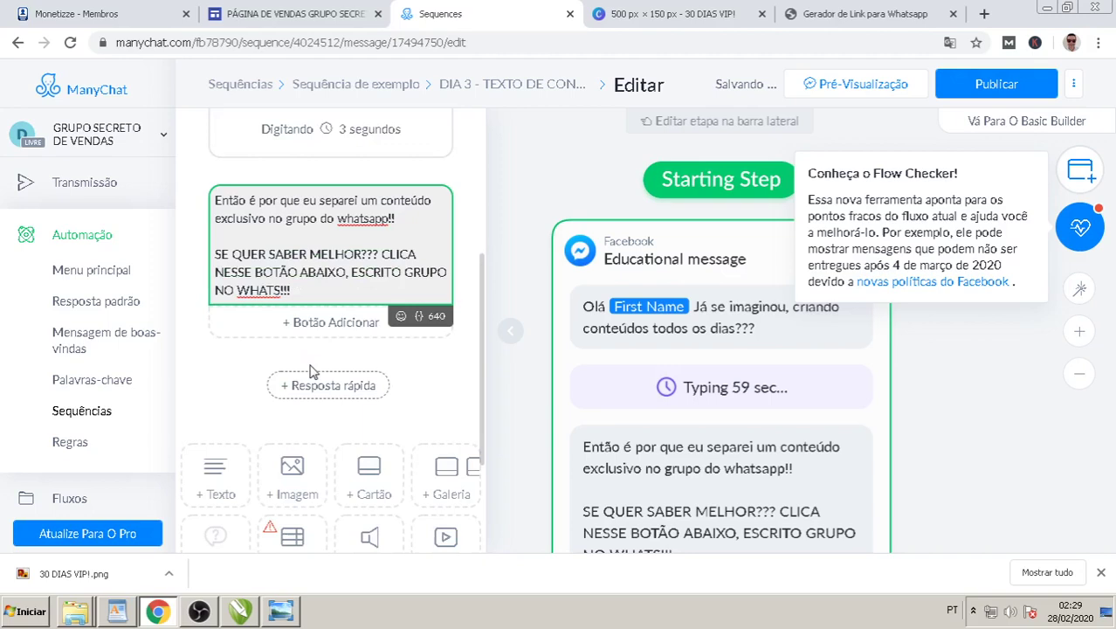
click(367, 322)
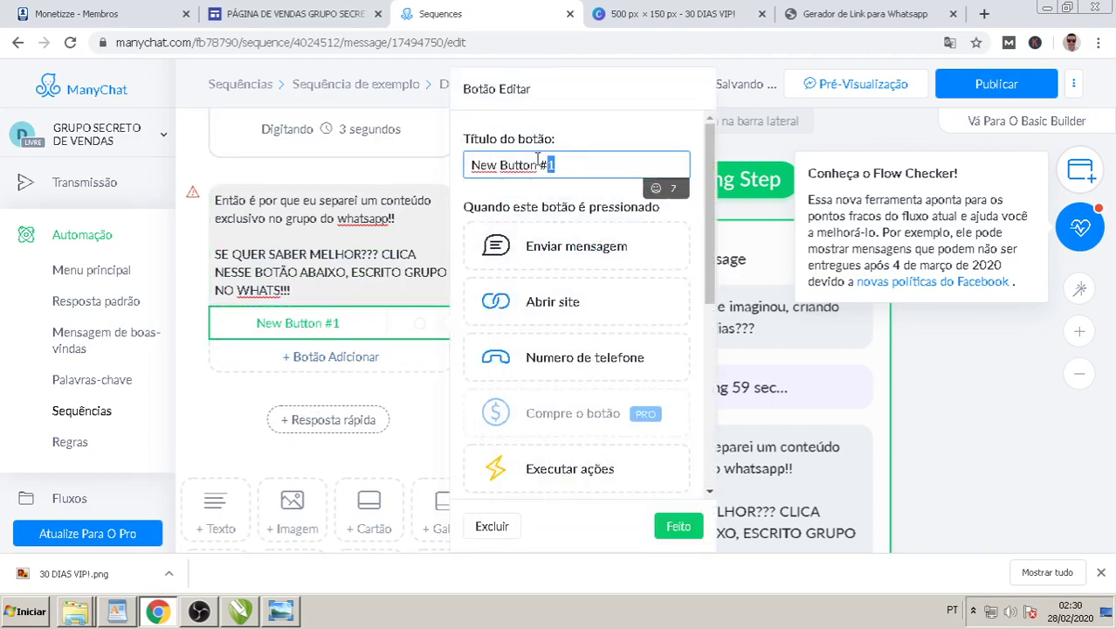
Step: Title the new button '#GRUPO NO WHATSAPP#', fix the message ending, and set the button to open a website
drag(546, 164, 444, 164)
text(GRUPO)
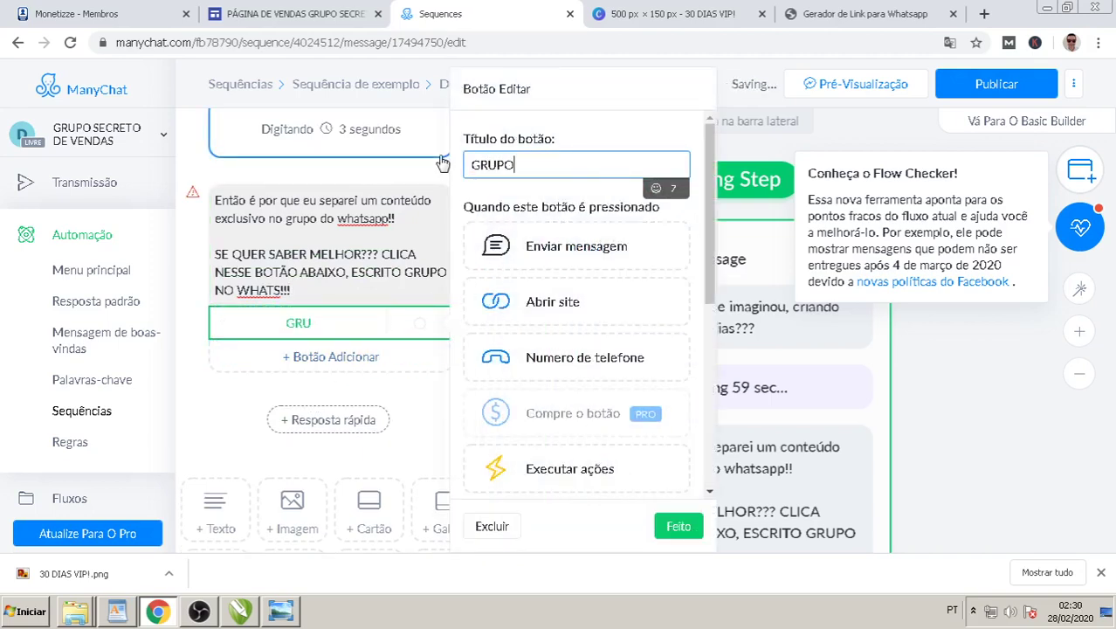
text( NO WH)
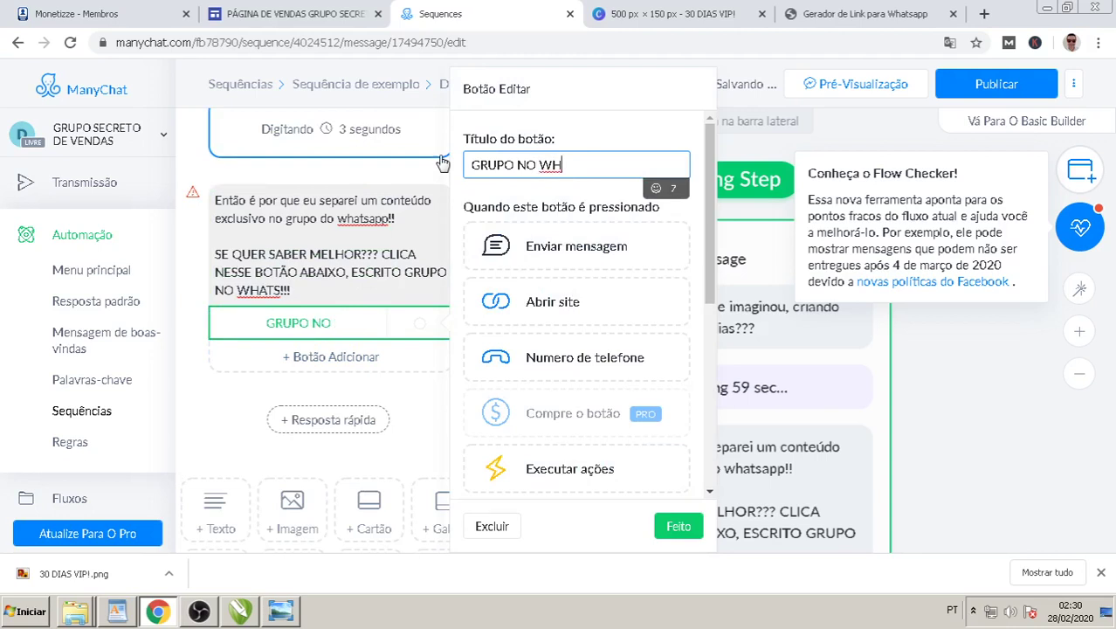
text(ATS)
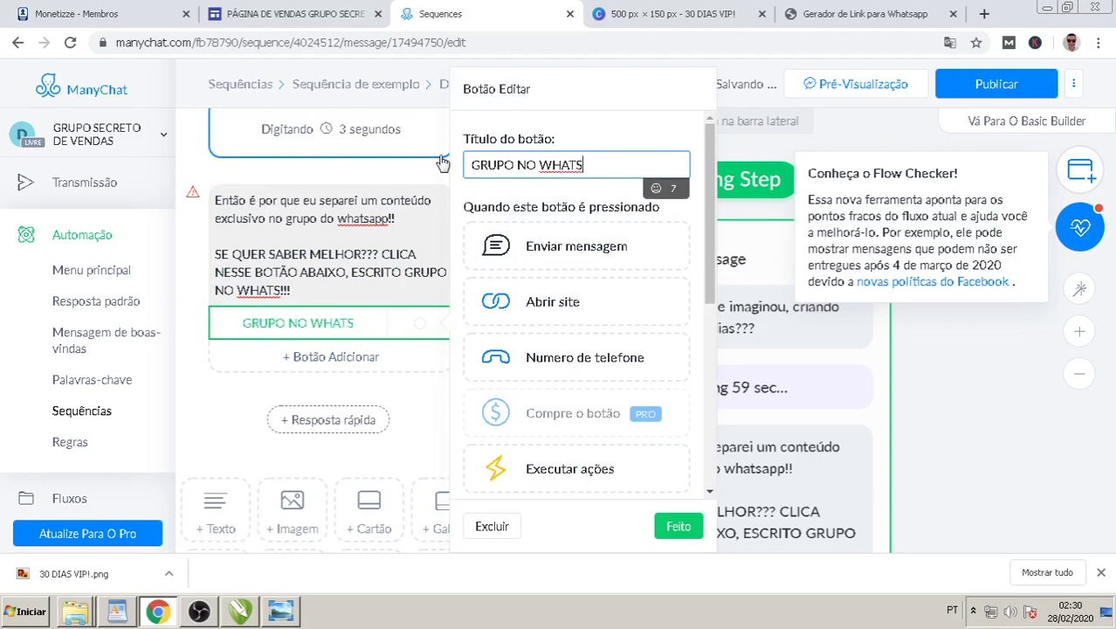
text(APP)
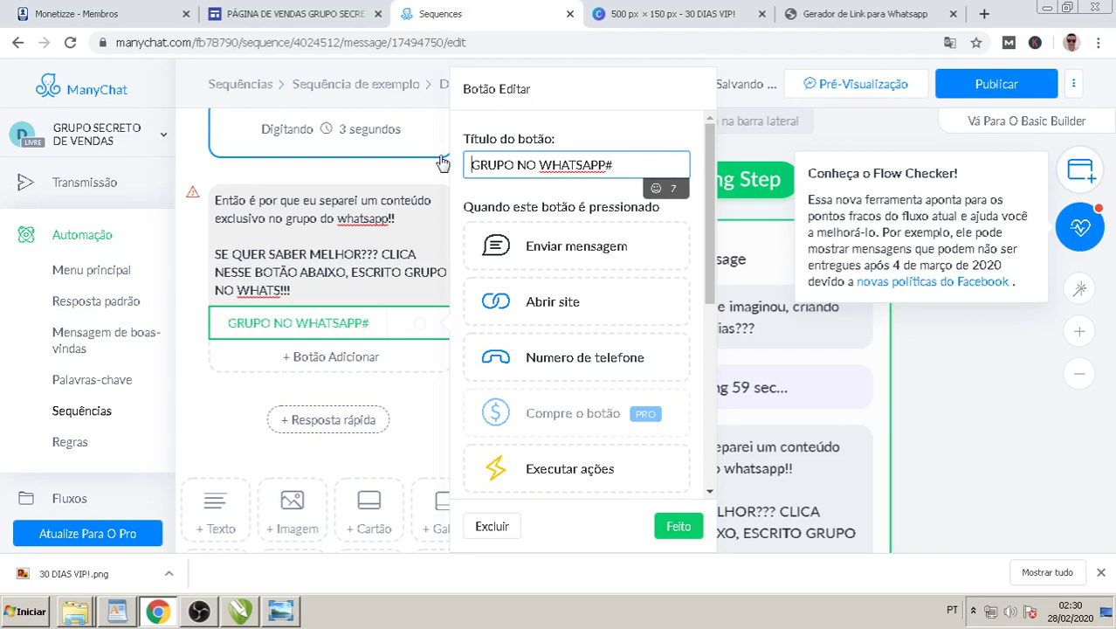
text(#)
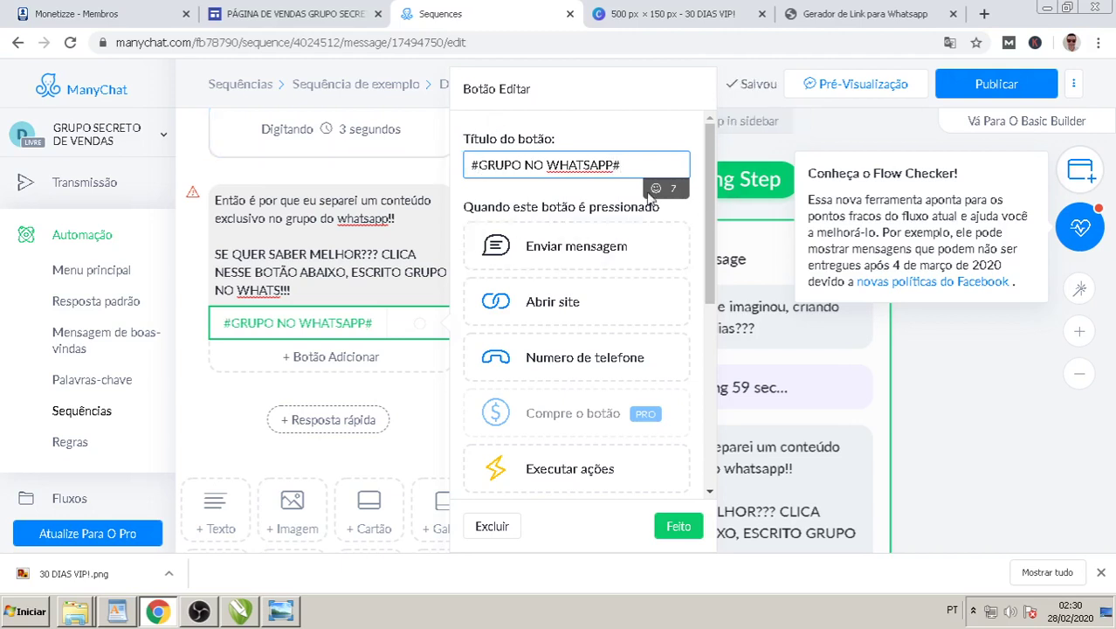
click(284, 286)
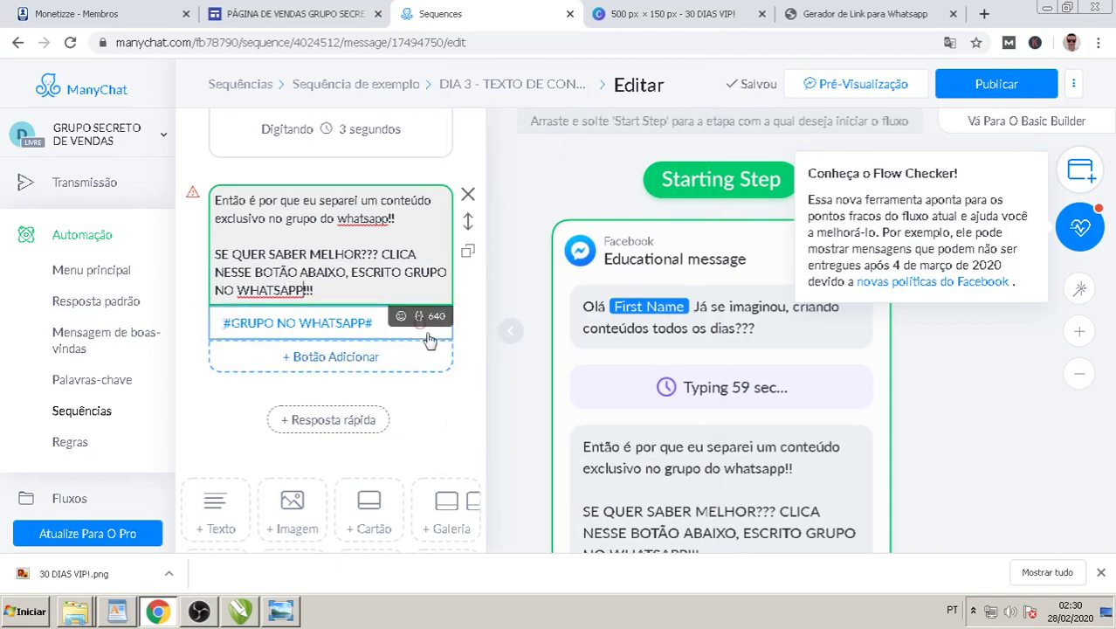
click(441, 321)
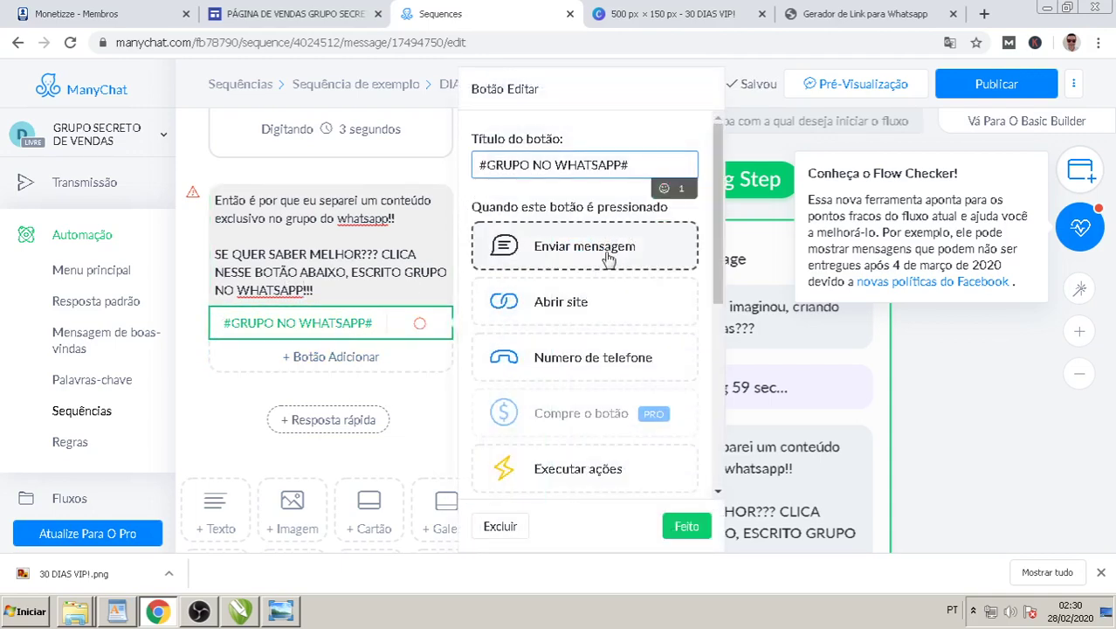
click(592, 302)
click(543, 347)
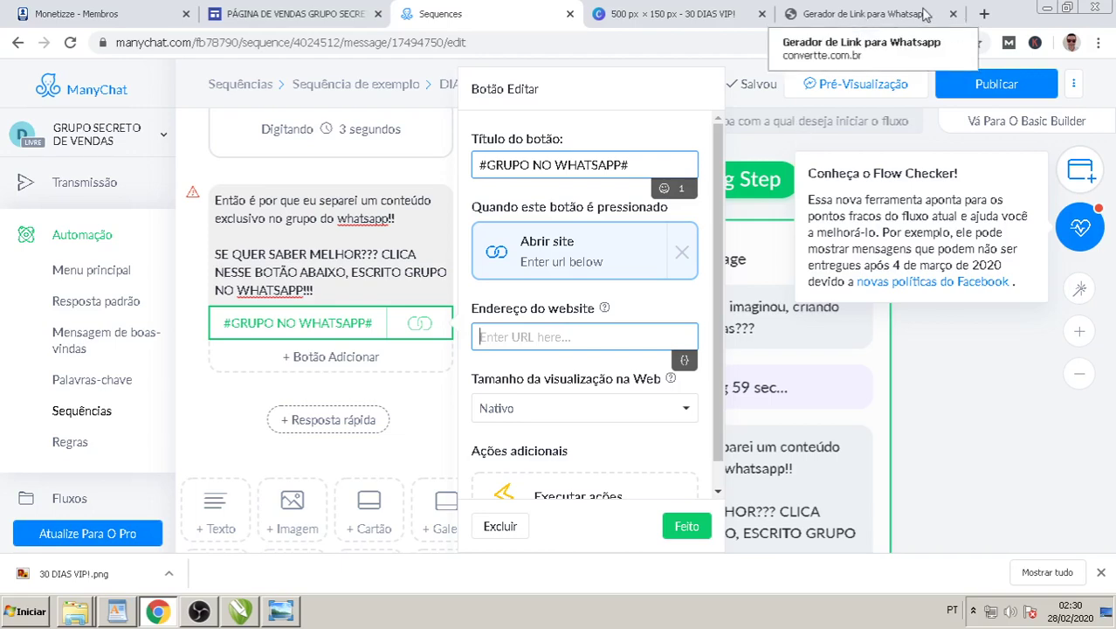
Step: Open WhatsApp Web in a new tab and copy the #GRUPO SECRETO DE VENDAS# invite link
click(981, 14)
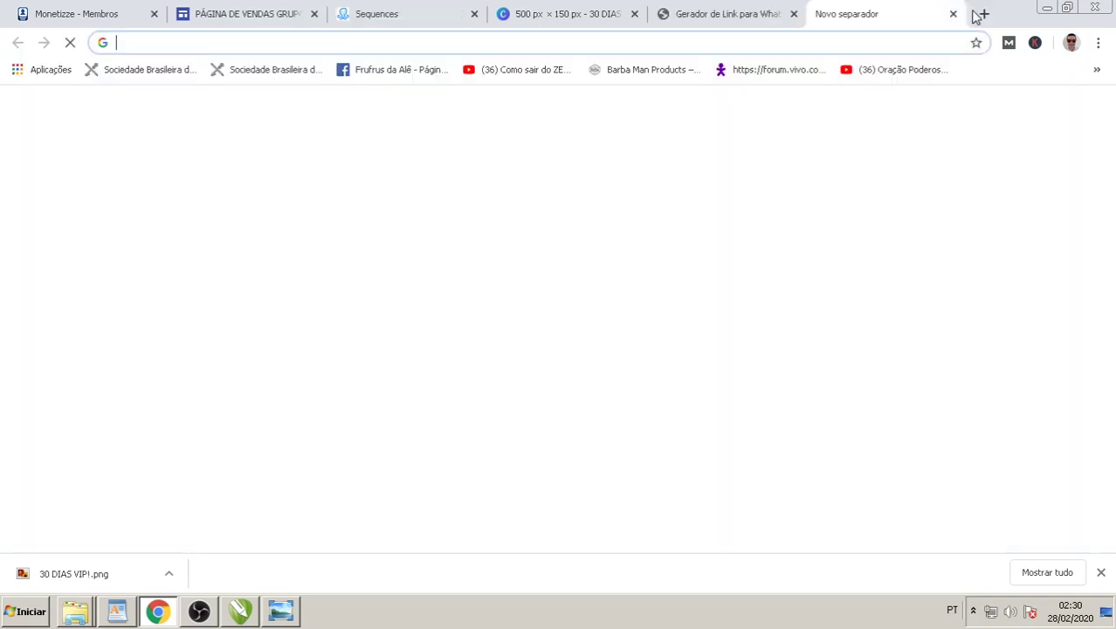
text(web.whatsapp.com)
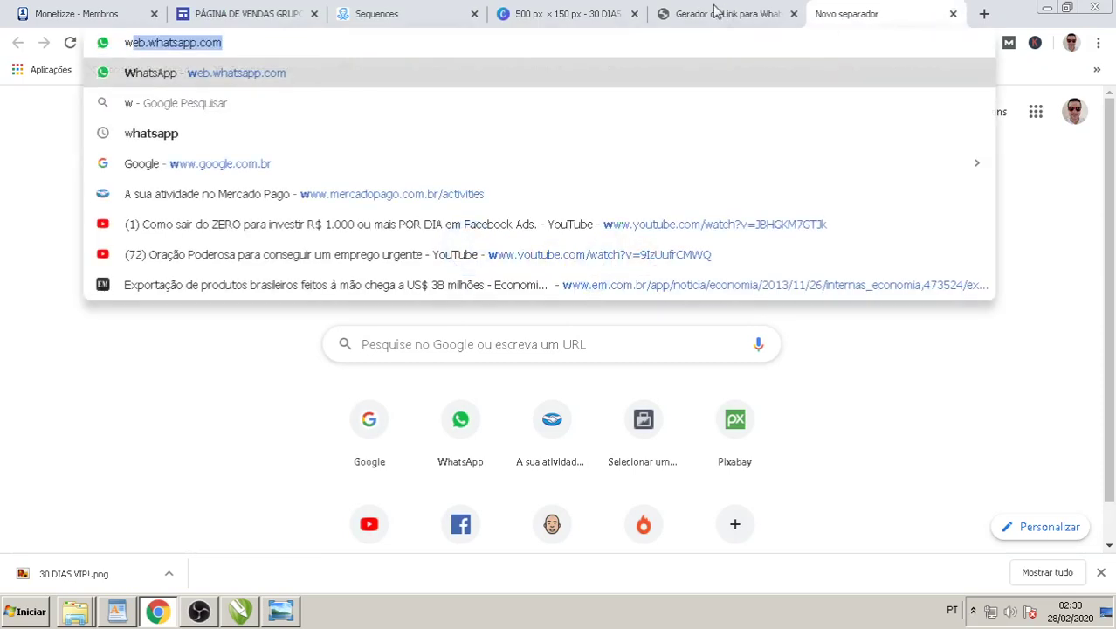
click(382, 73)
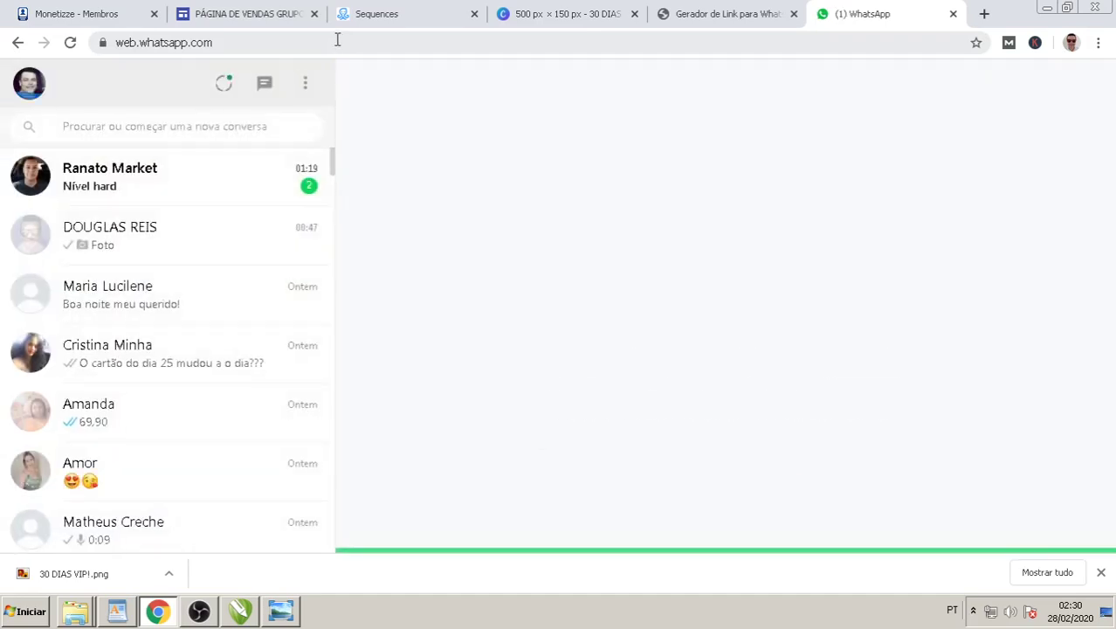
scroll(240, 193, down, 5)
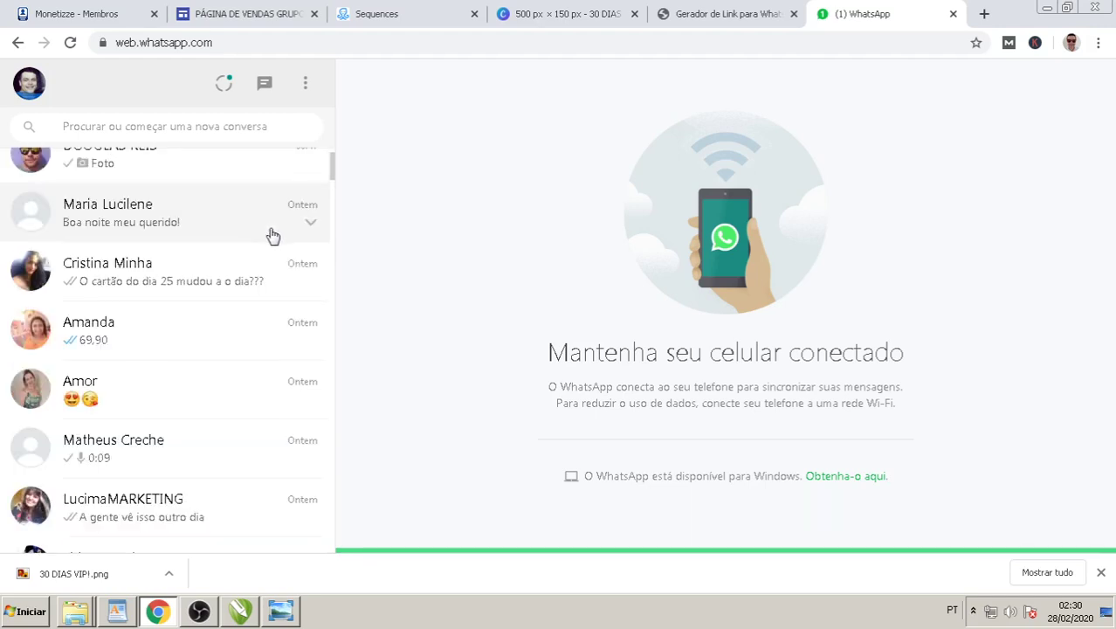
scroll(244, 258, down, 1)
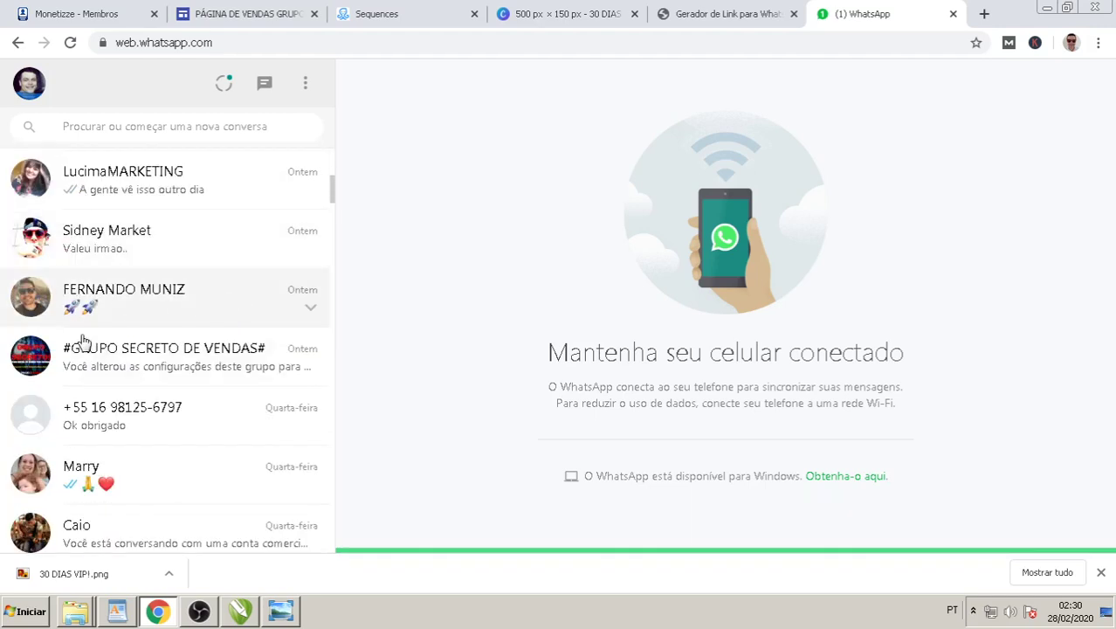
click(75, 358)
click(1086, 84)
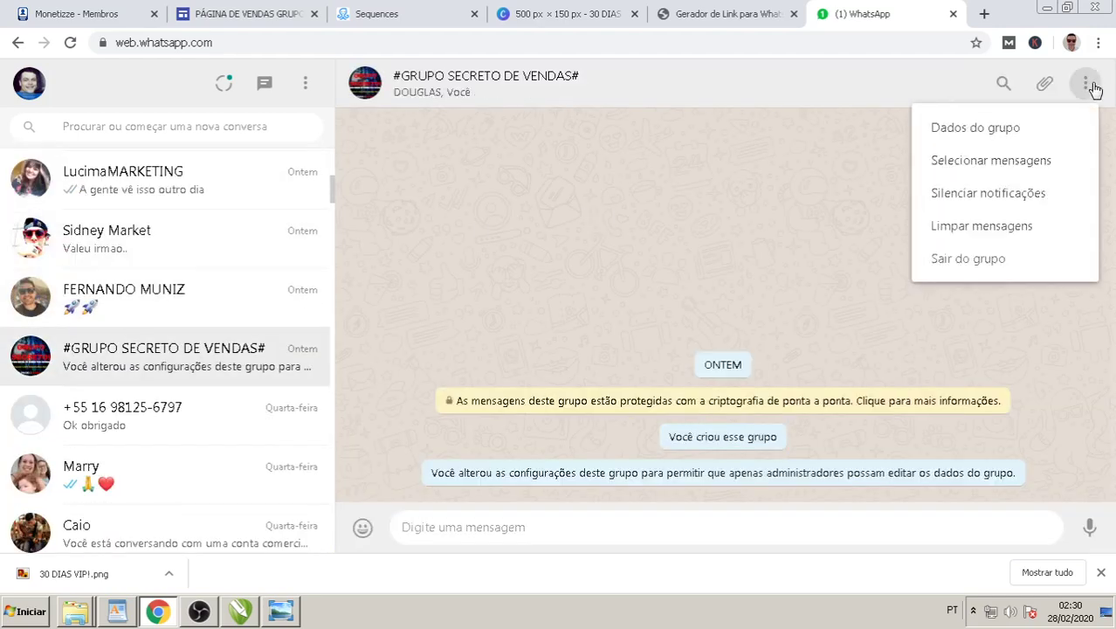
click(985, 135)
scroll(922, 304, down, 5)
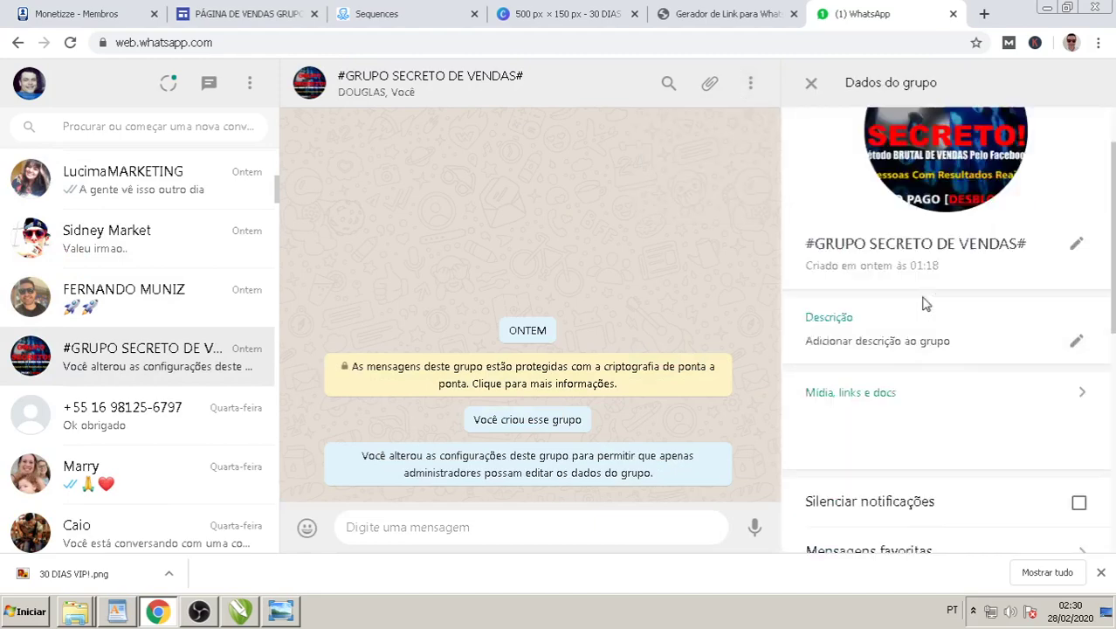
click(898, 363)
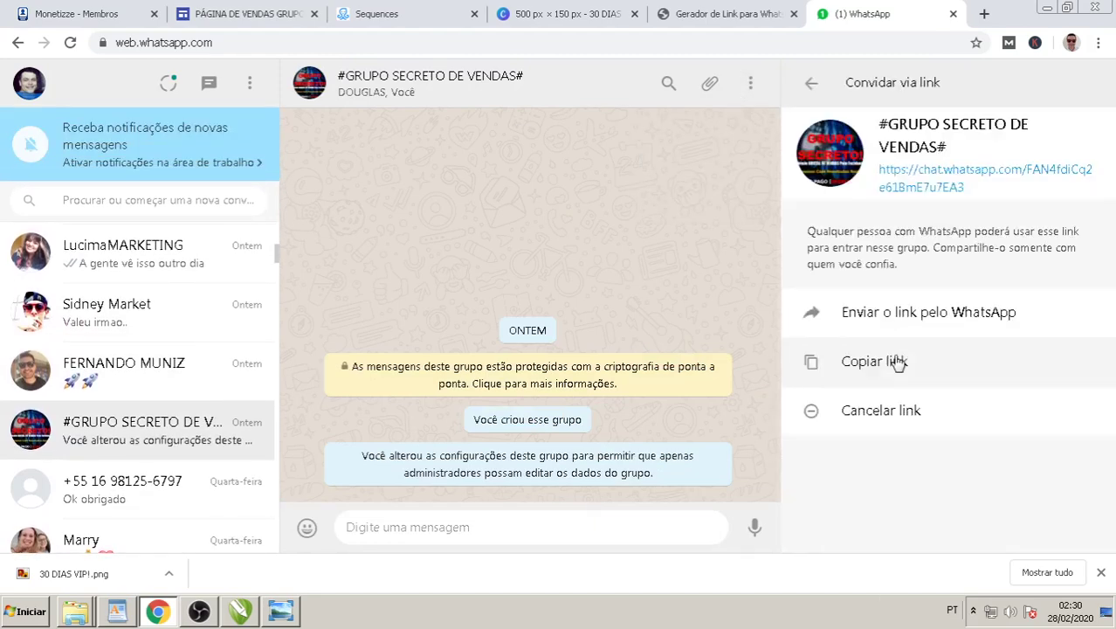
click(871, 365)
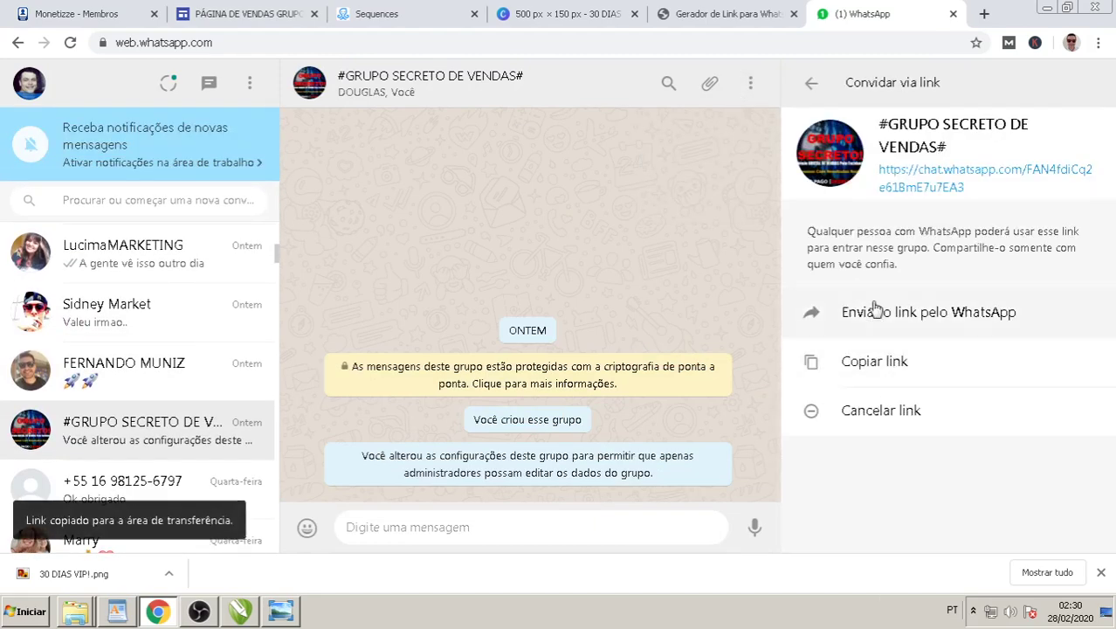
Step: Reopen the group's details, copy the invite link again, and return to ManyChat
click(812, 83)
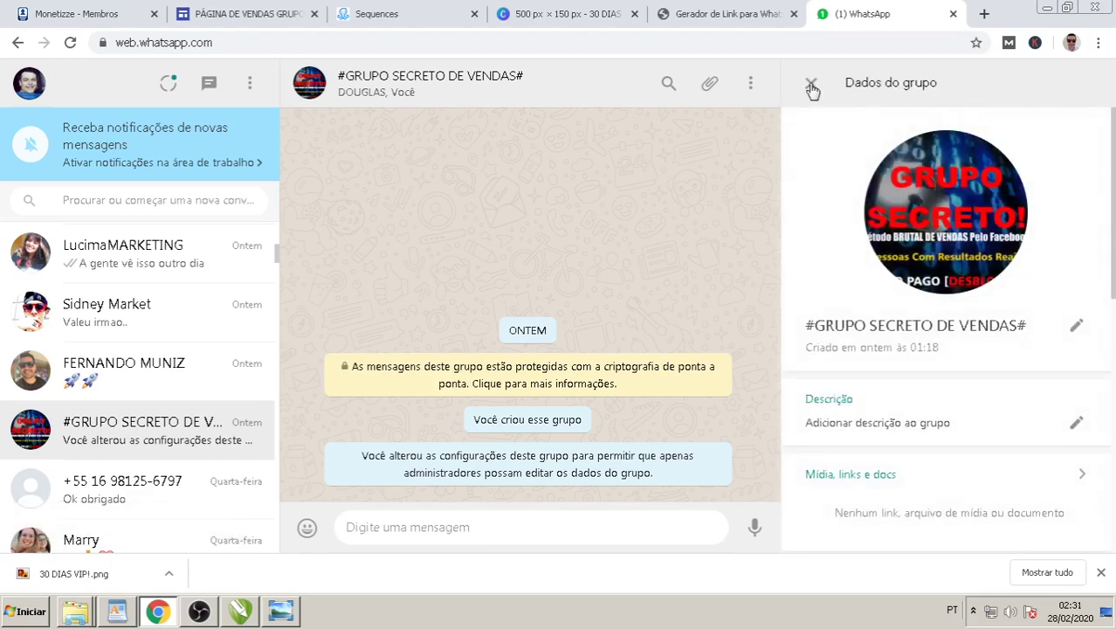
click(811, 83)
click(1086, 85)
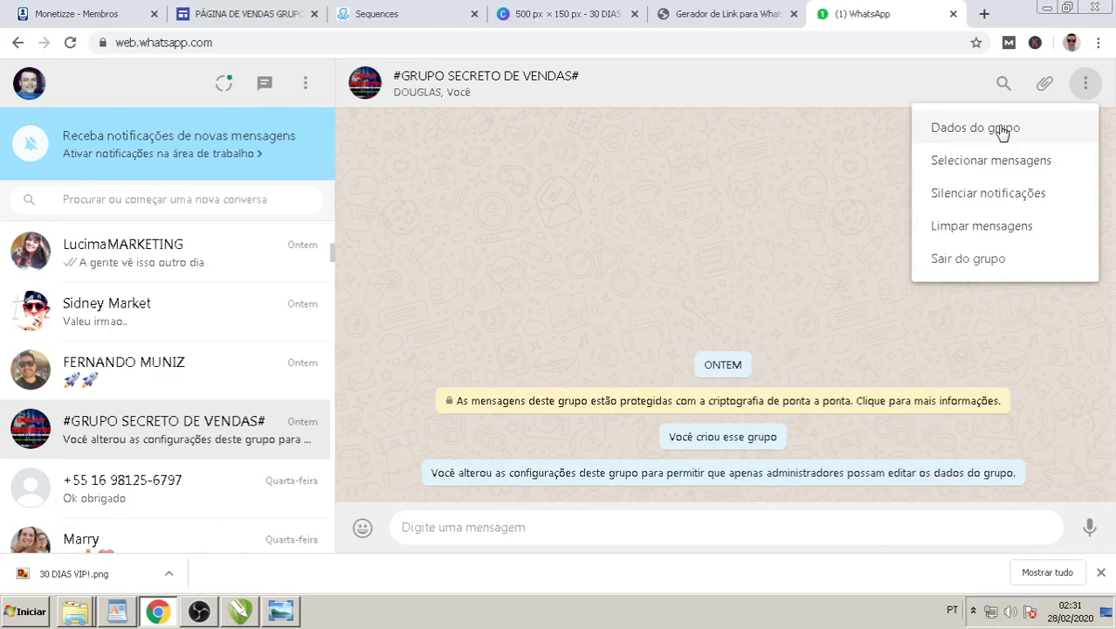
click(997, 128)
scroll(1020, 285, down, 2)
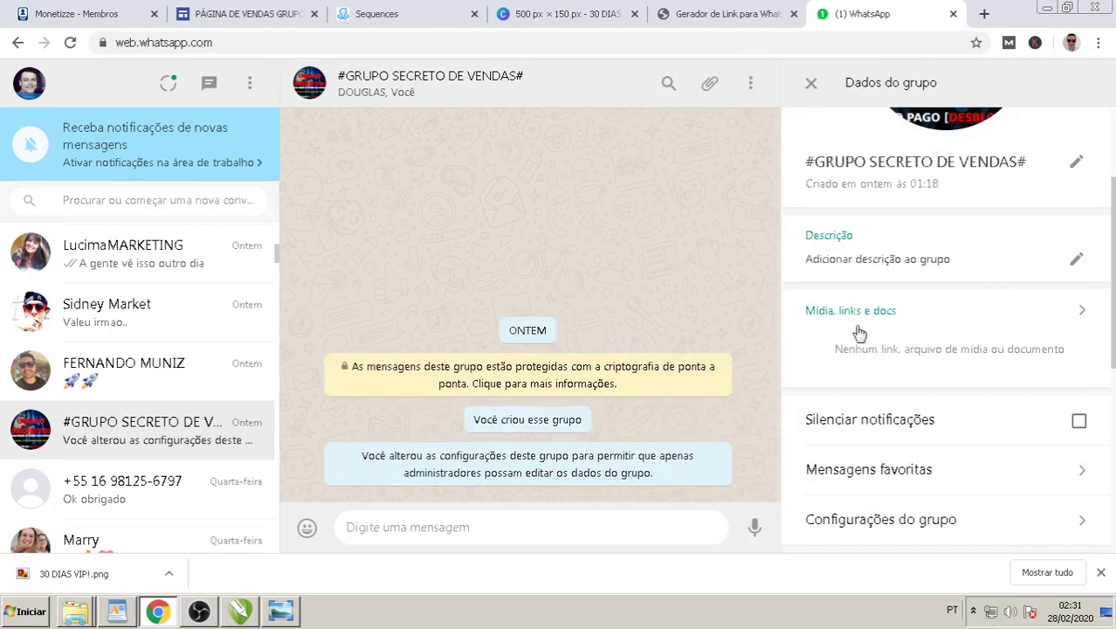
scroll(934, 316, down, 4)
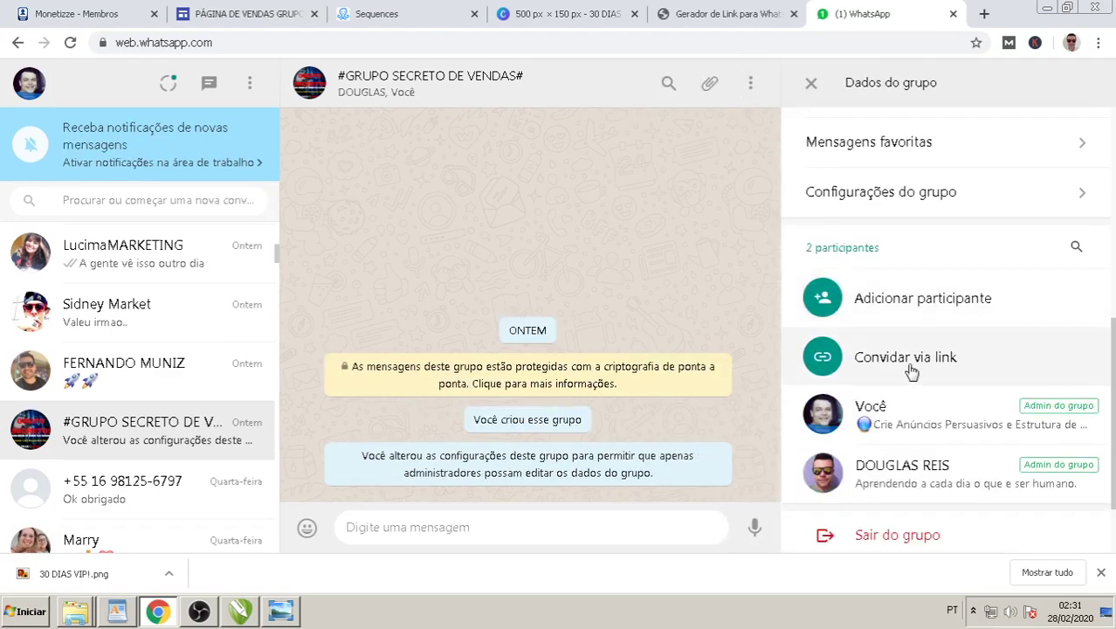
click(912, 369)
click(875, 365)
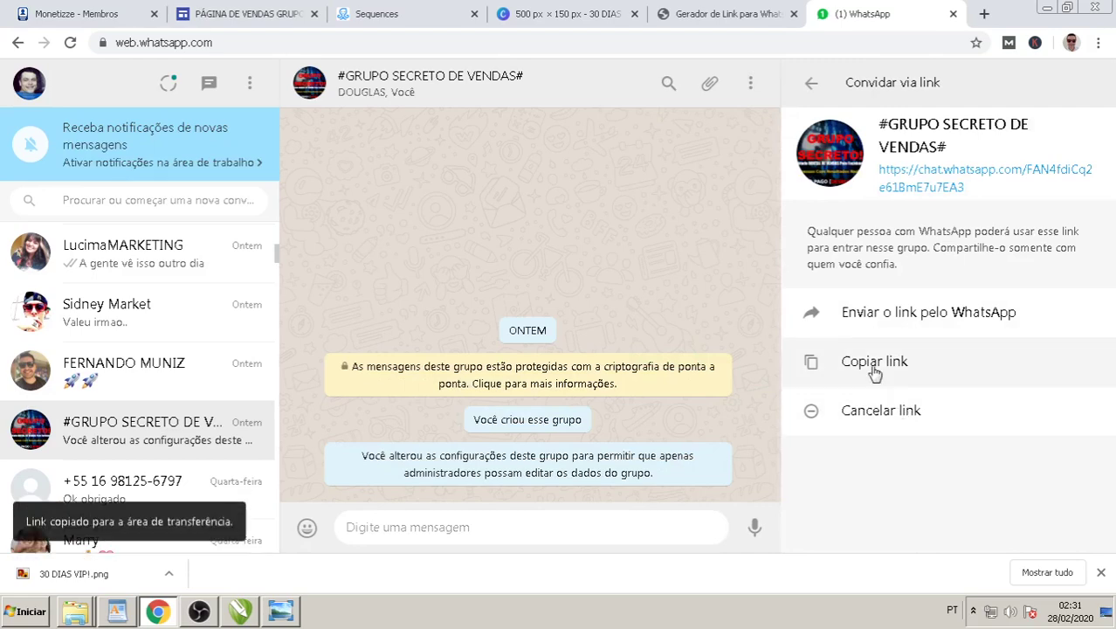
click(399, 14)
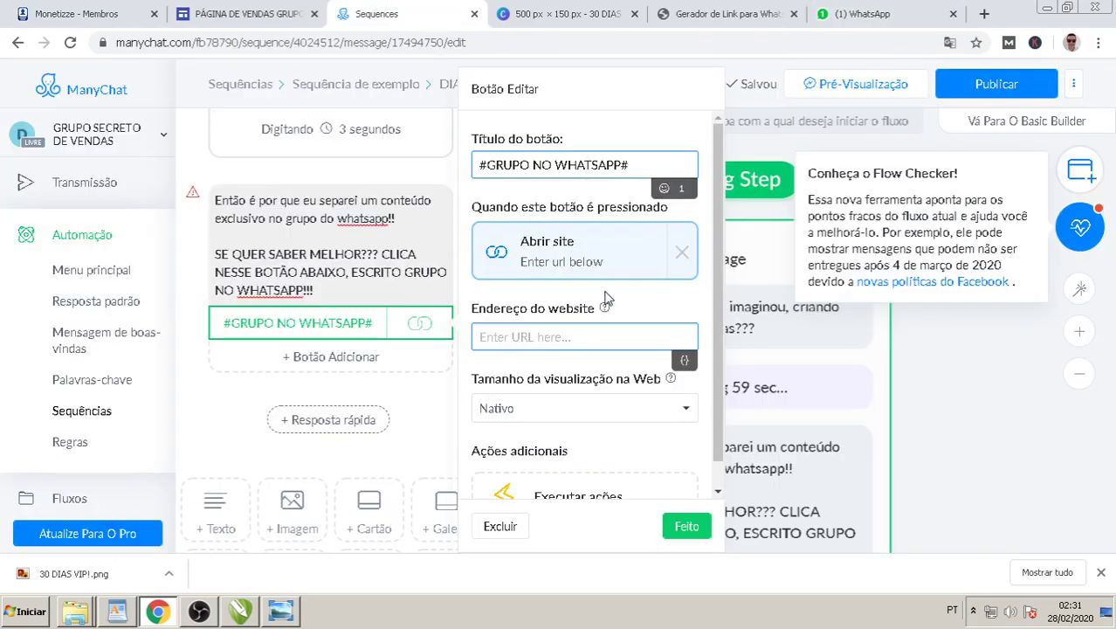
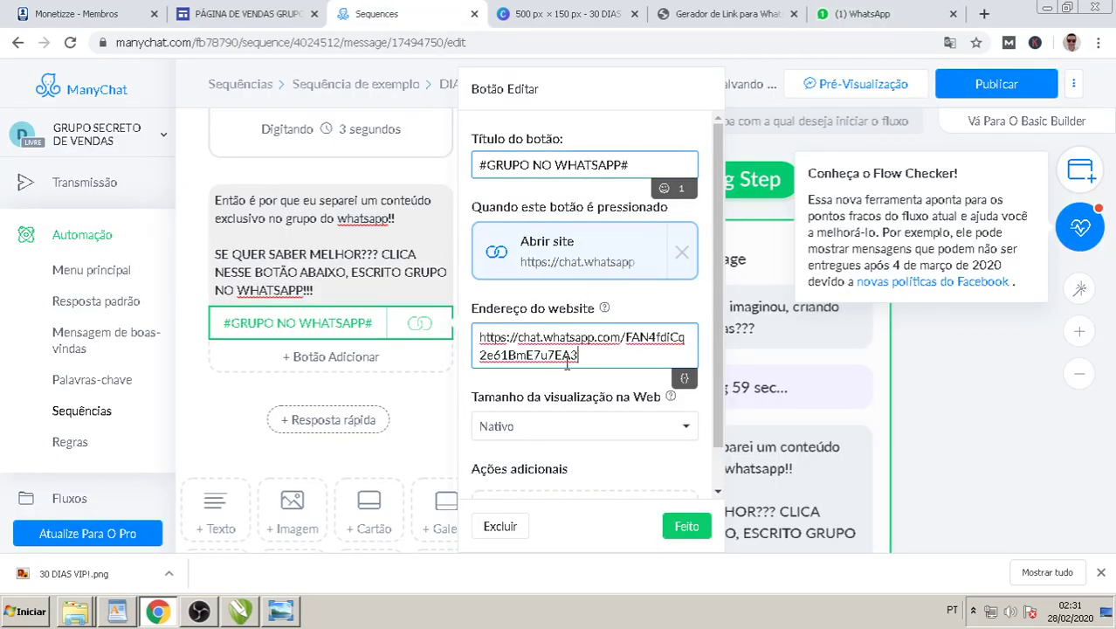
Step: Paste the group invite link into the first button, then add a website button titled 'CONTATO NO WHATSAPP!'
click(685, 527)
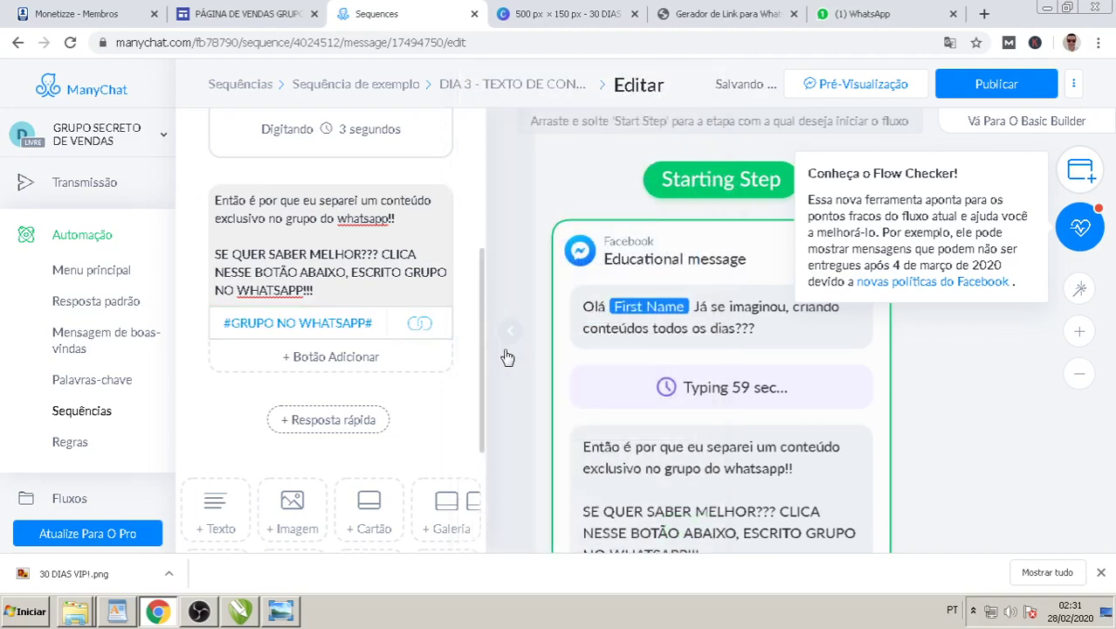
click(355, 357)
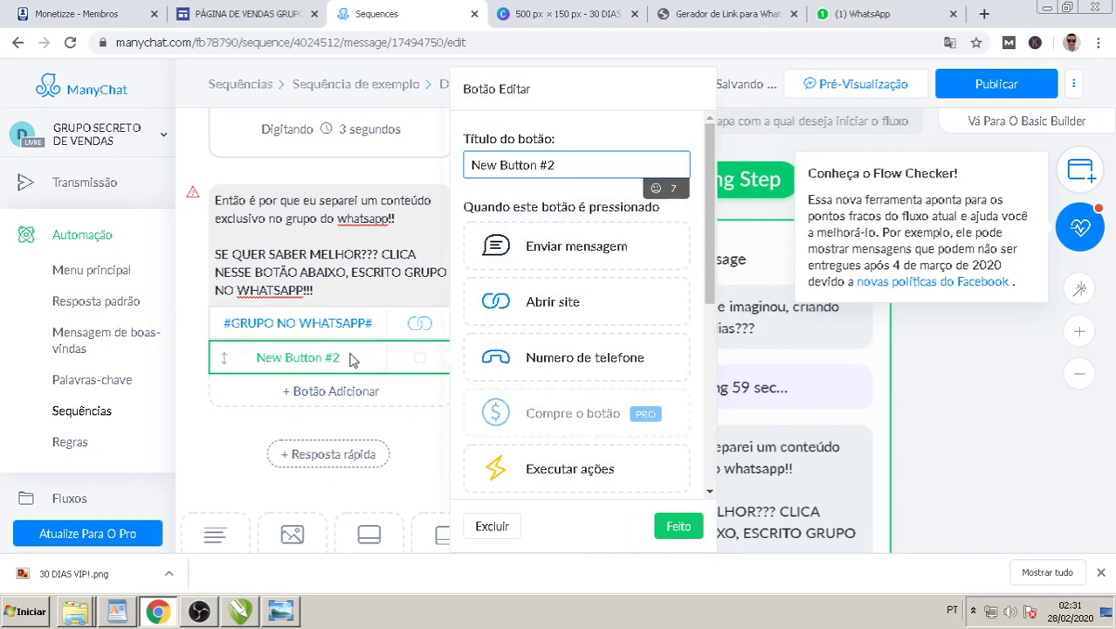
click(542, 301)
drag(565, 166, 431, 181)
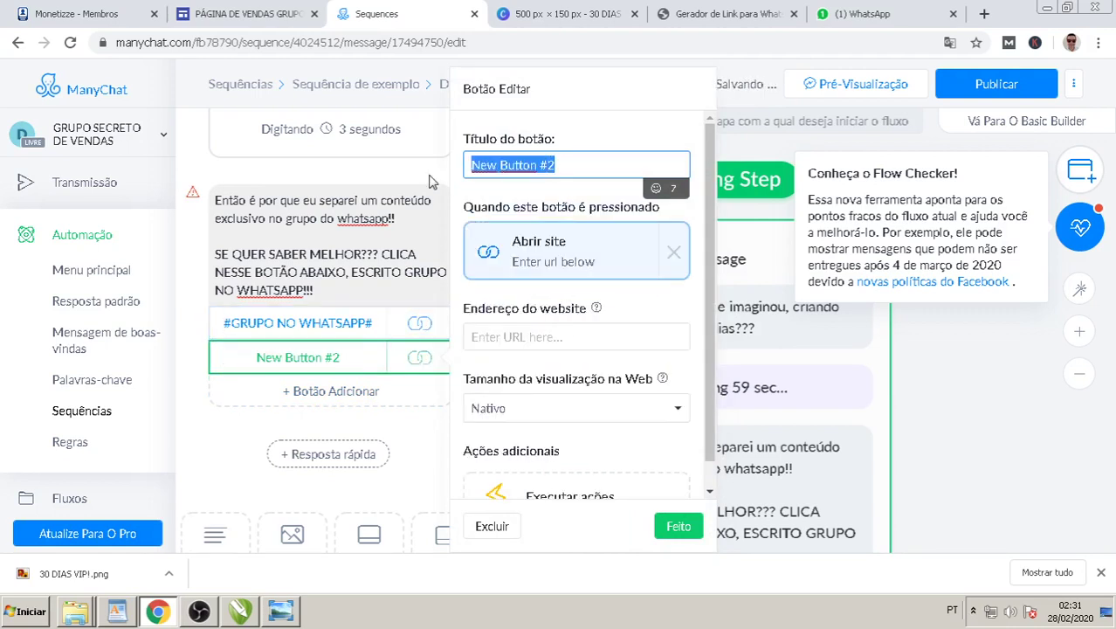
text(C)
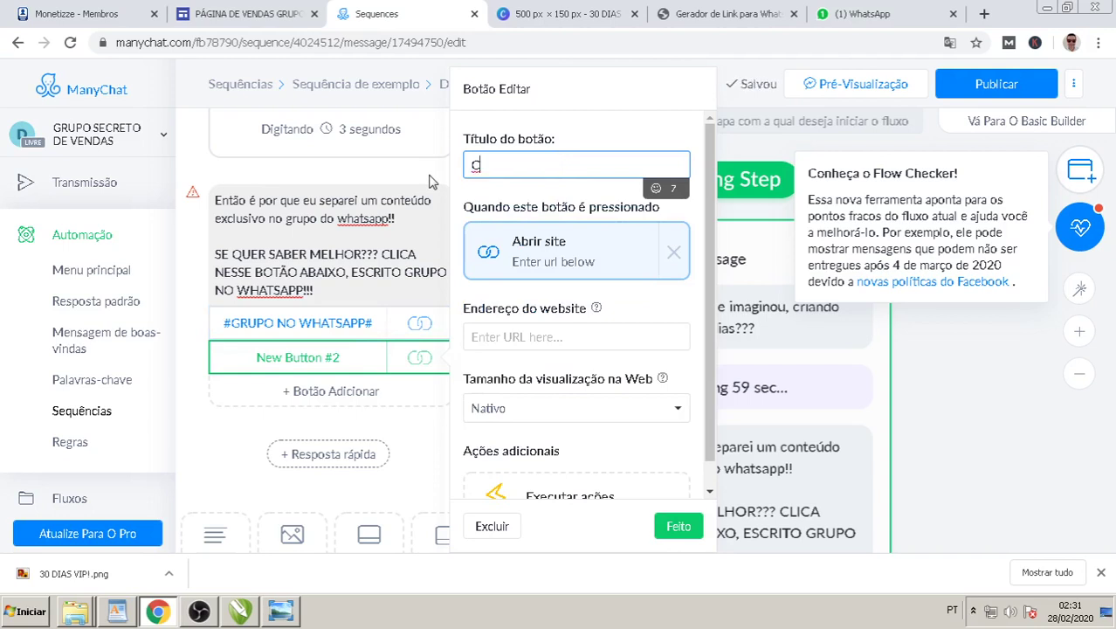
text(ONTATO NO )
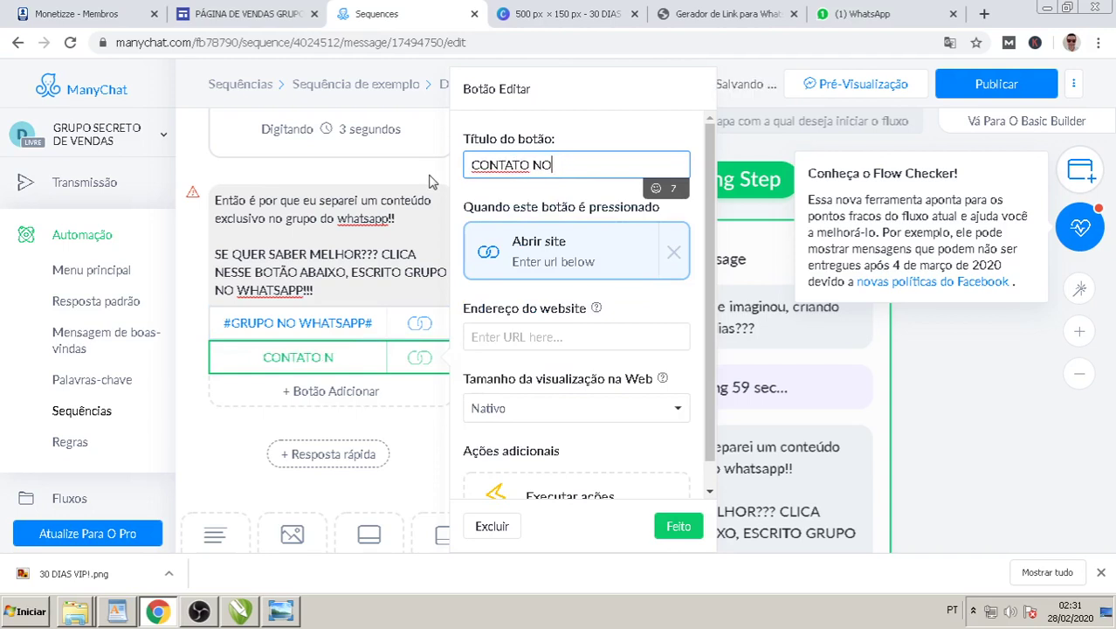
text(WHAT)
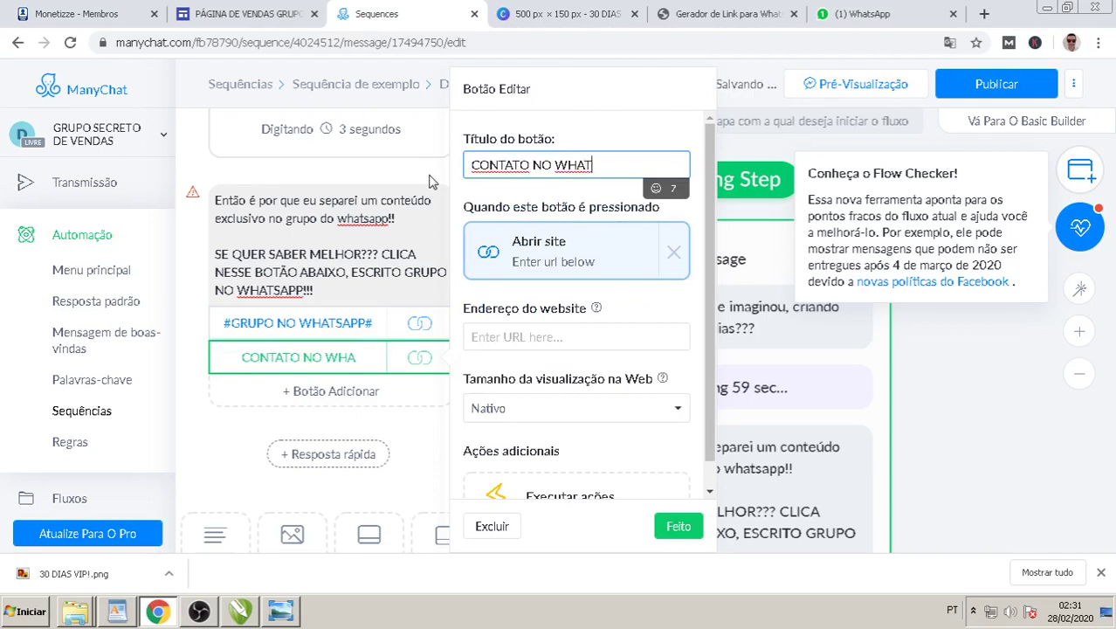
text(SAPP!)
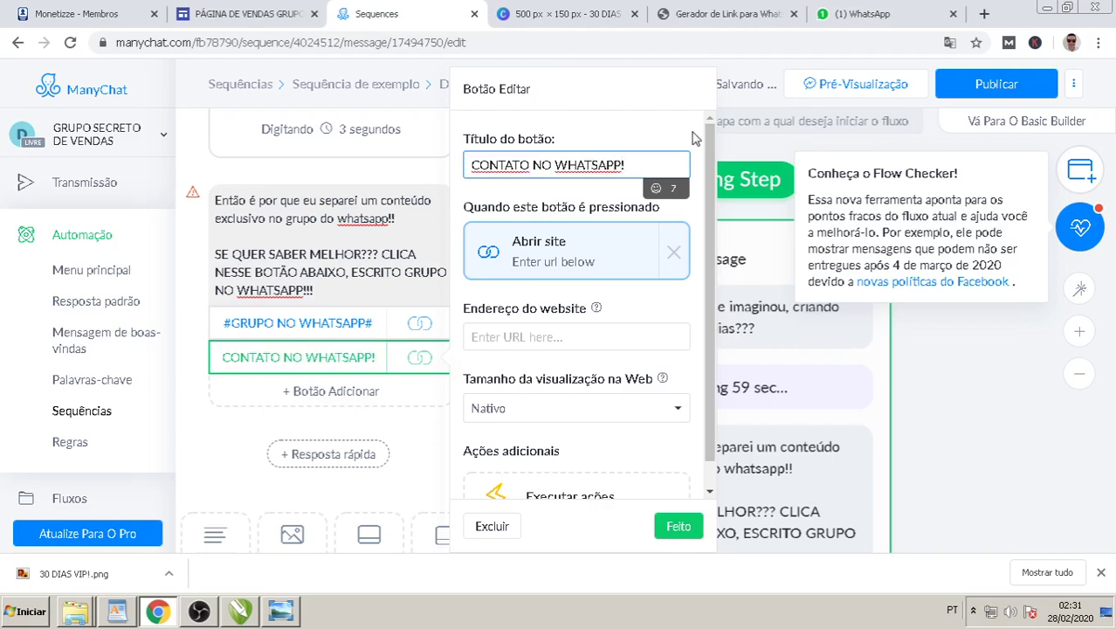
Step: Copy the generated WhatsApp contact link from the Convertte link generator
click(576, 338)
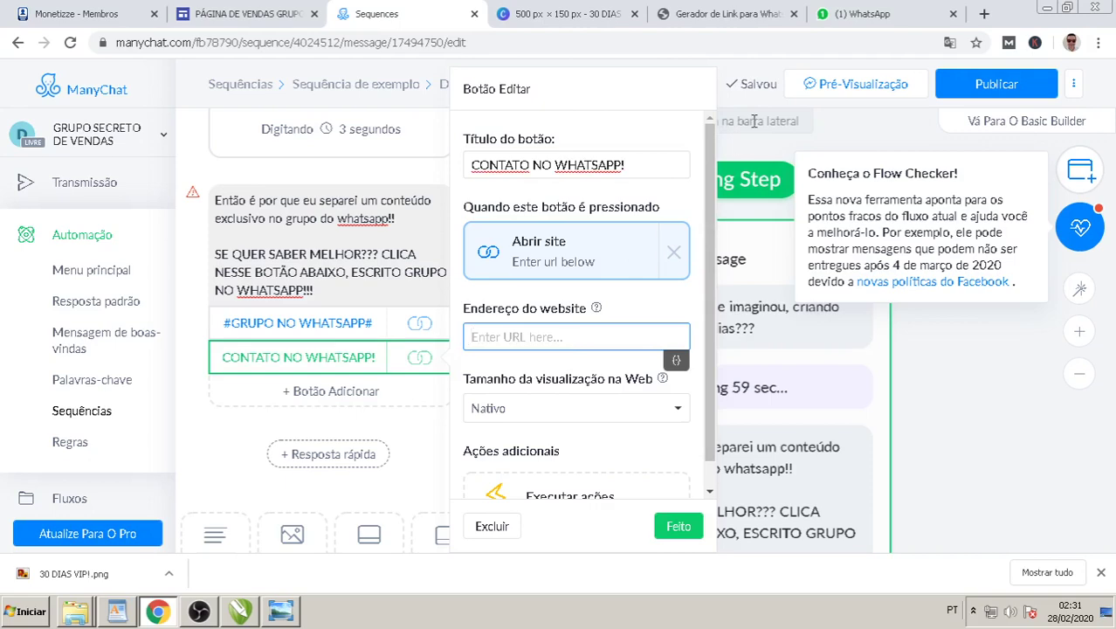
click(694, 8)
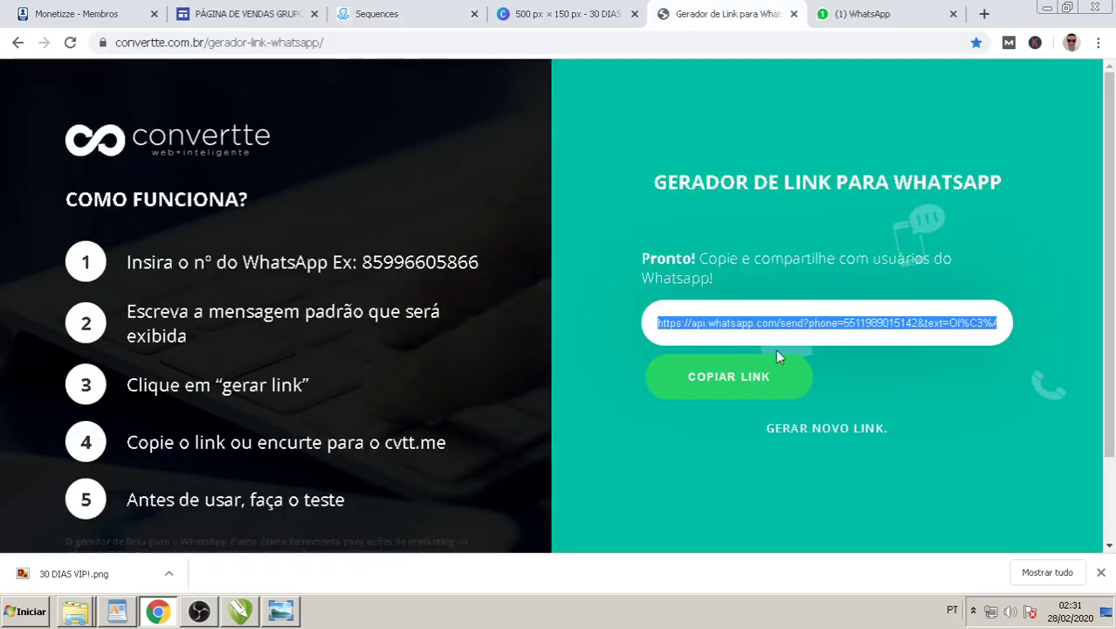
click(748, 377)
click(75, 616)
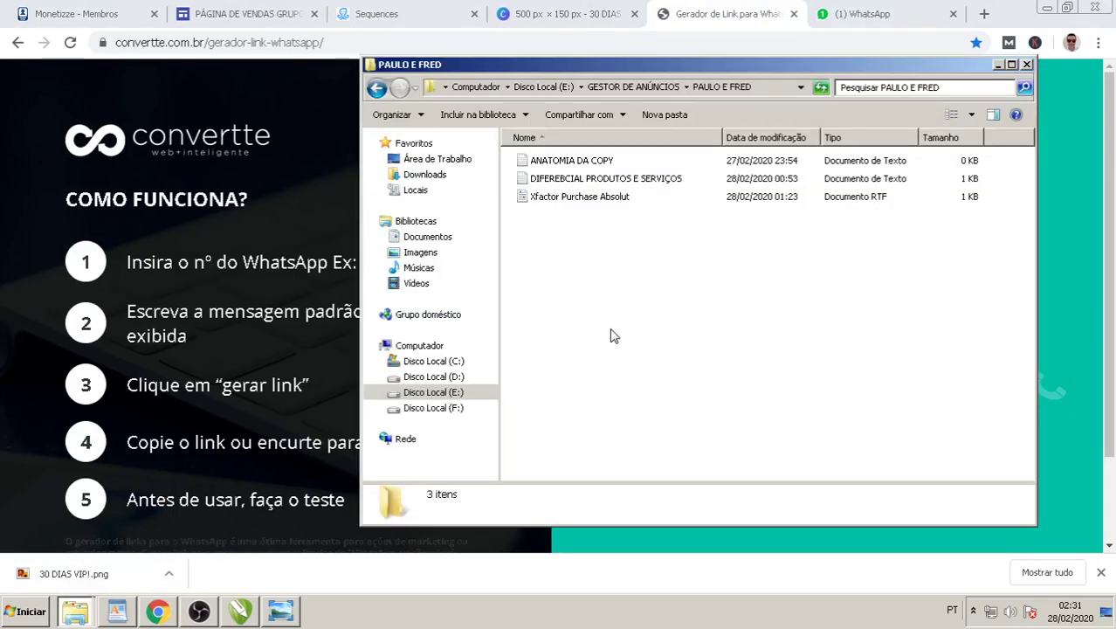
Step: Create an RTF document named 'CONTEÚDO DO MESSENGER' in PAULO E FRED and open it
right_click(588, 319)
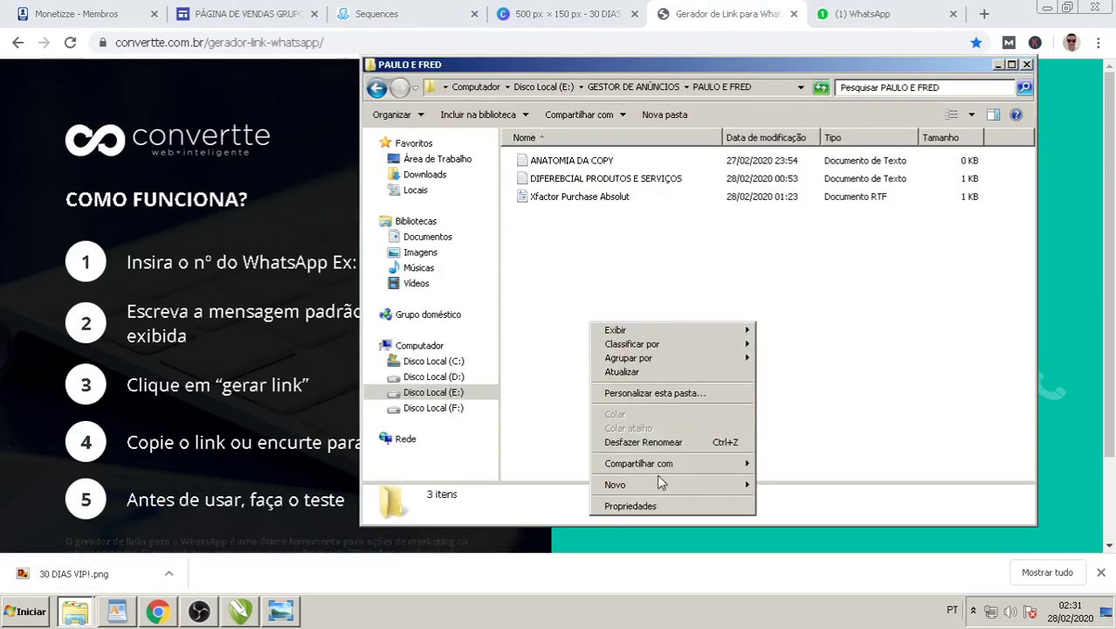
mouse_move(681, 484)
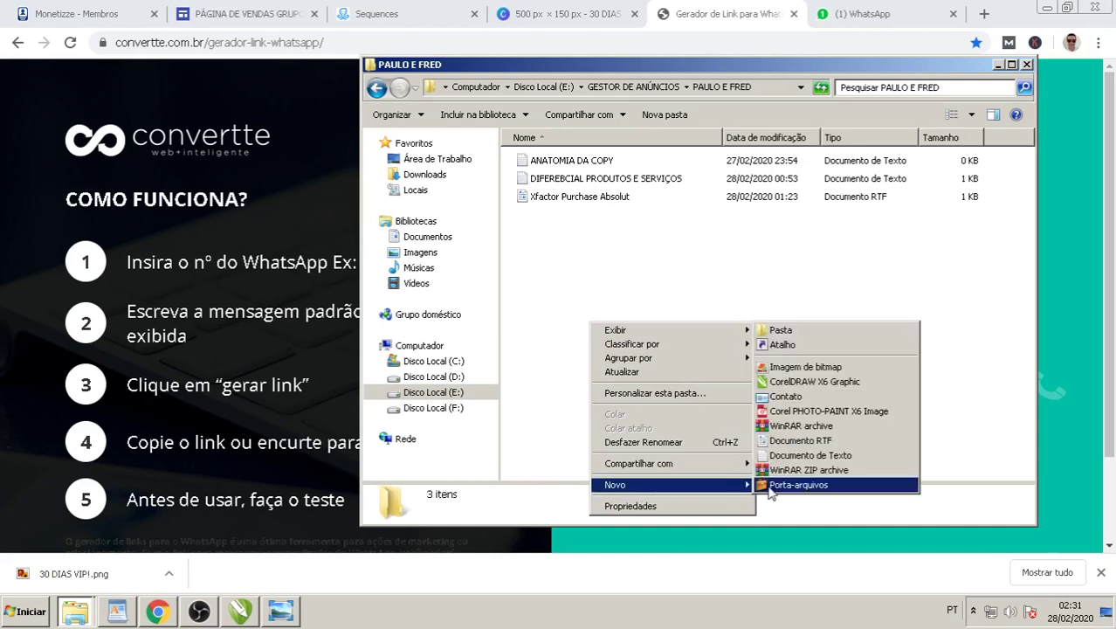
click(826, 441)
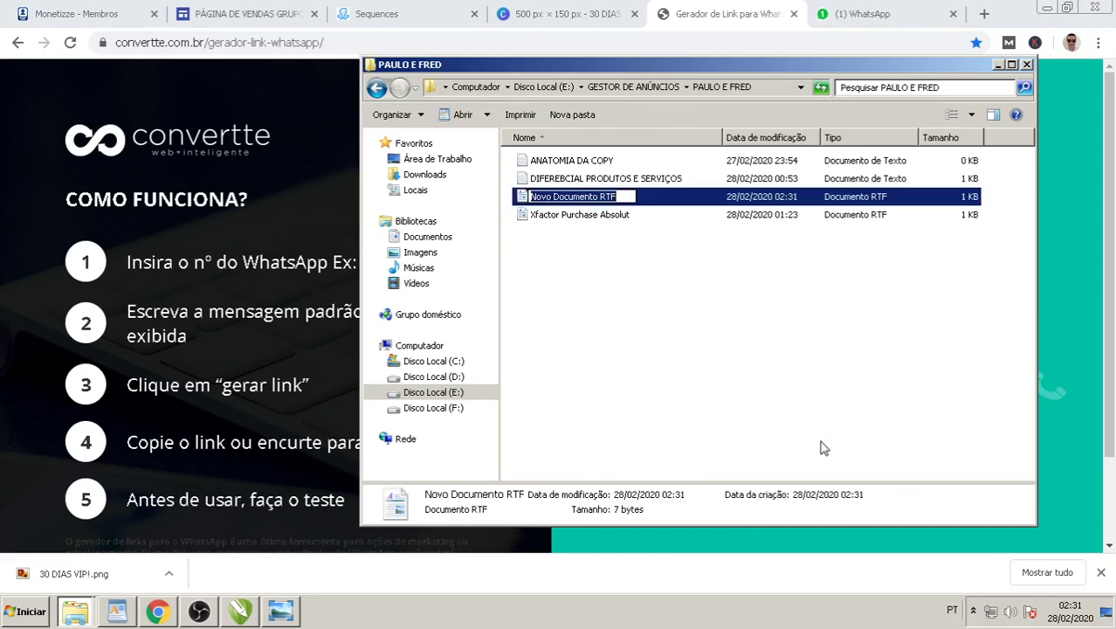
text(CONTEÚD)
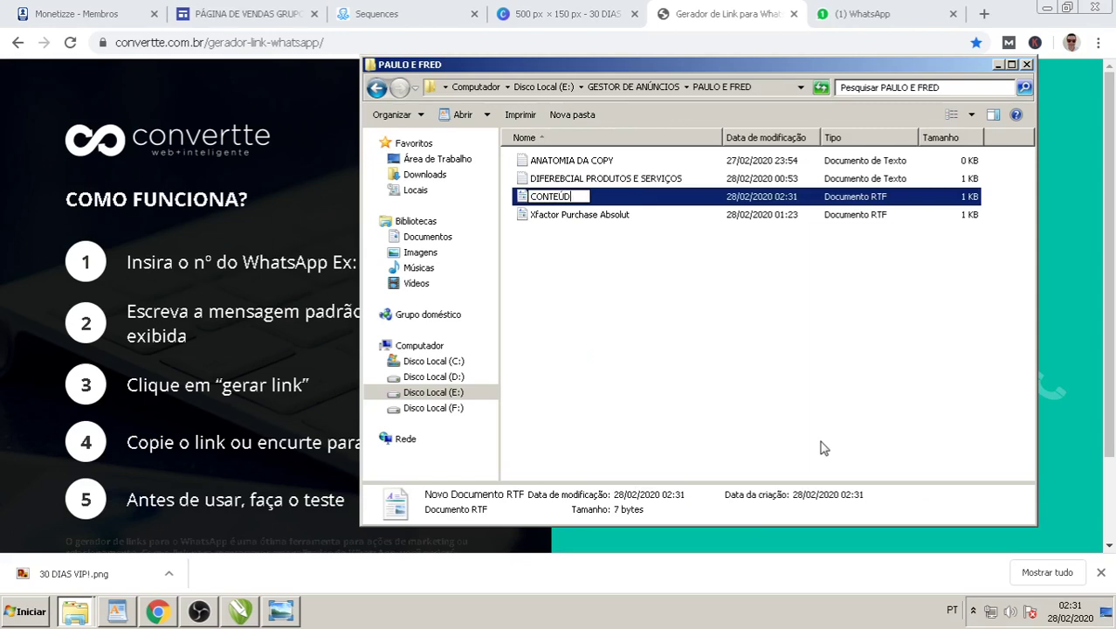
text(O DO MESSENGER)
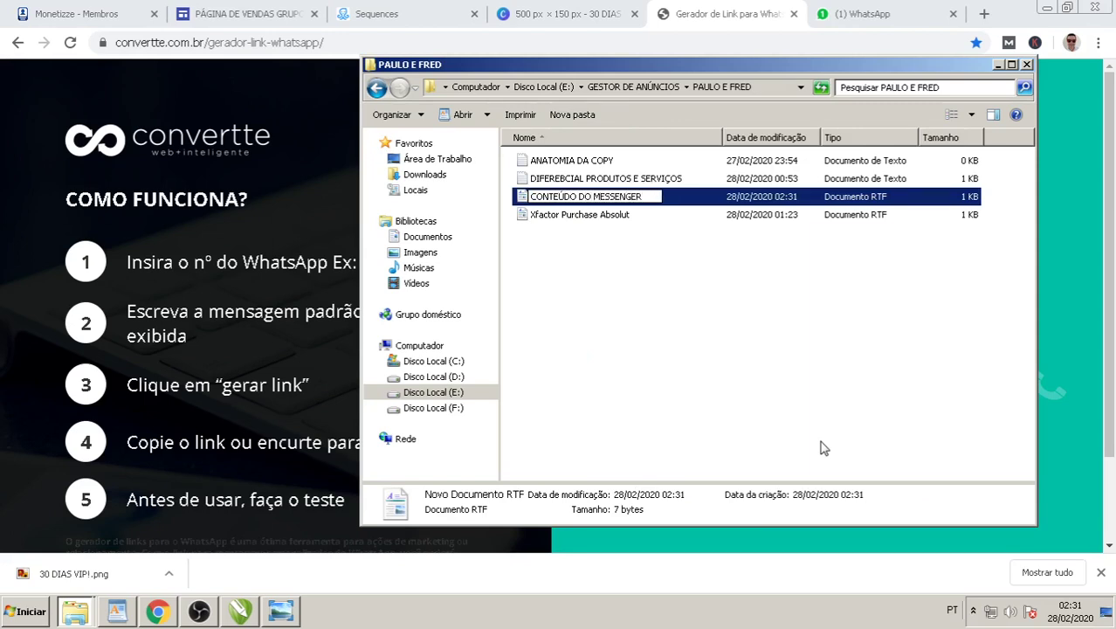
key(Return)
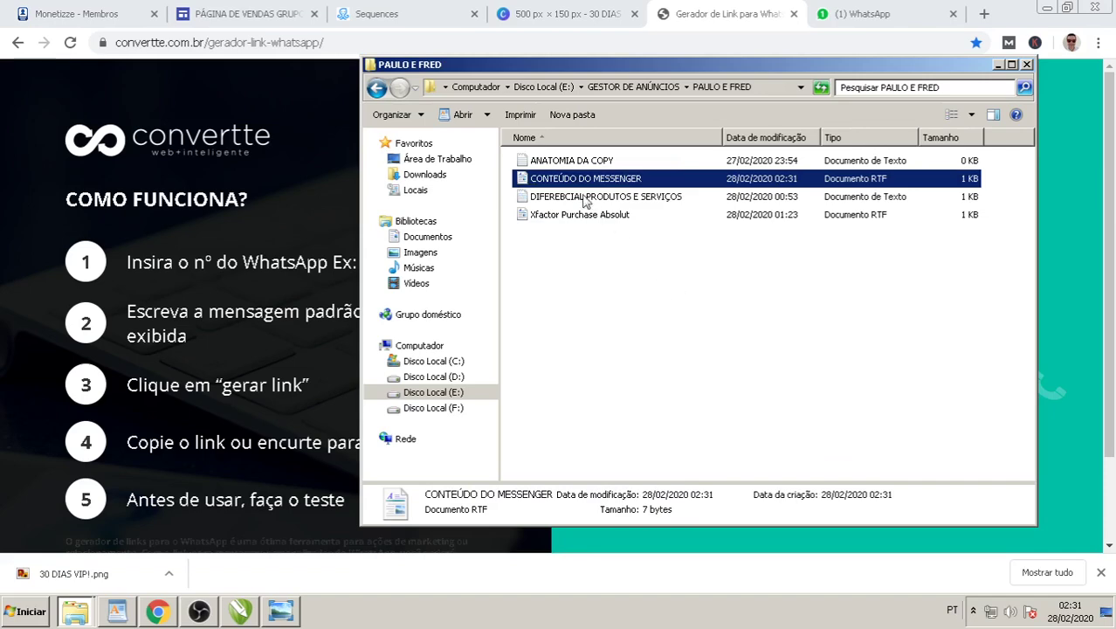
double_click(572, 178)
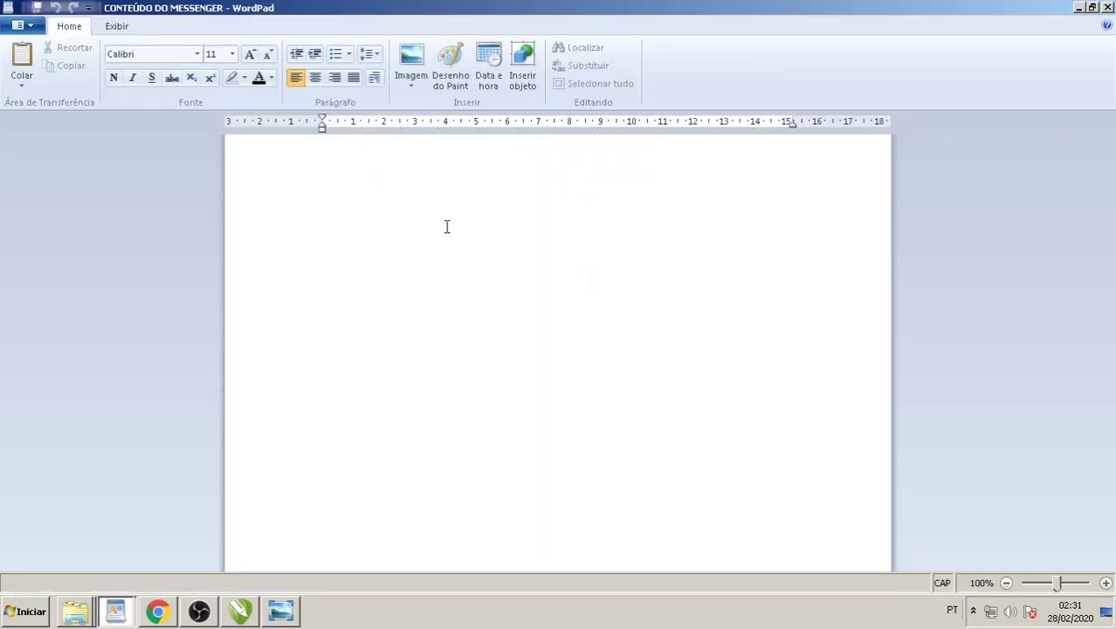
Step: Paste the contact link under 'CONTATO NO WHATSAPP', headed 'LINK DOS CONTEÚDO NO MESSENGER PARA O ROBÔ!'
key(ctrl+v)
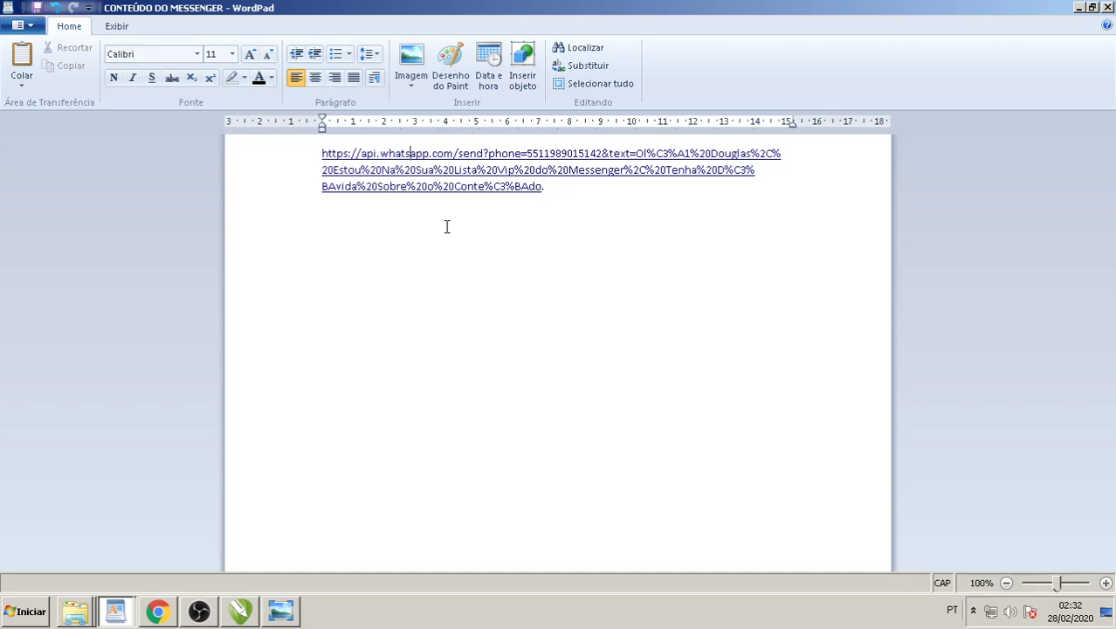
key(Return)
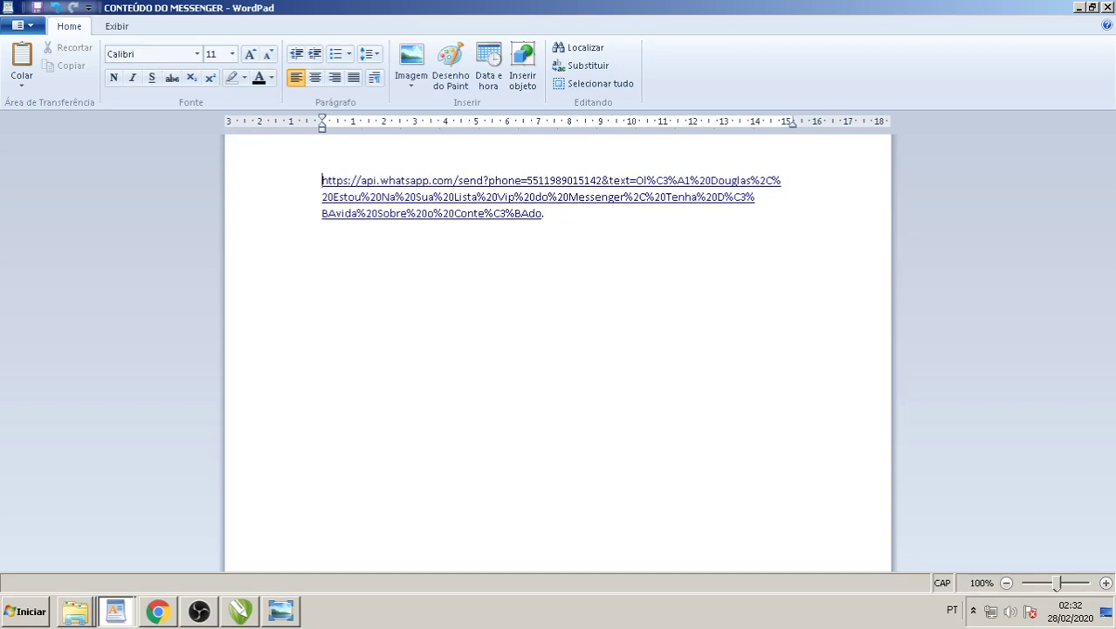
text(CONTAO)
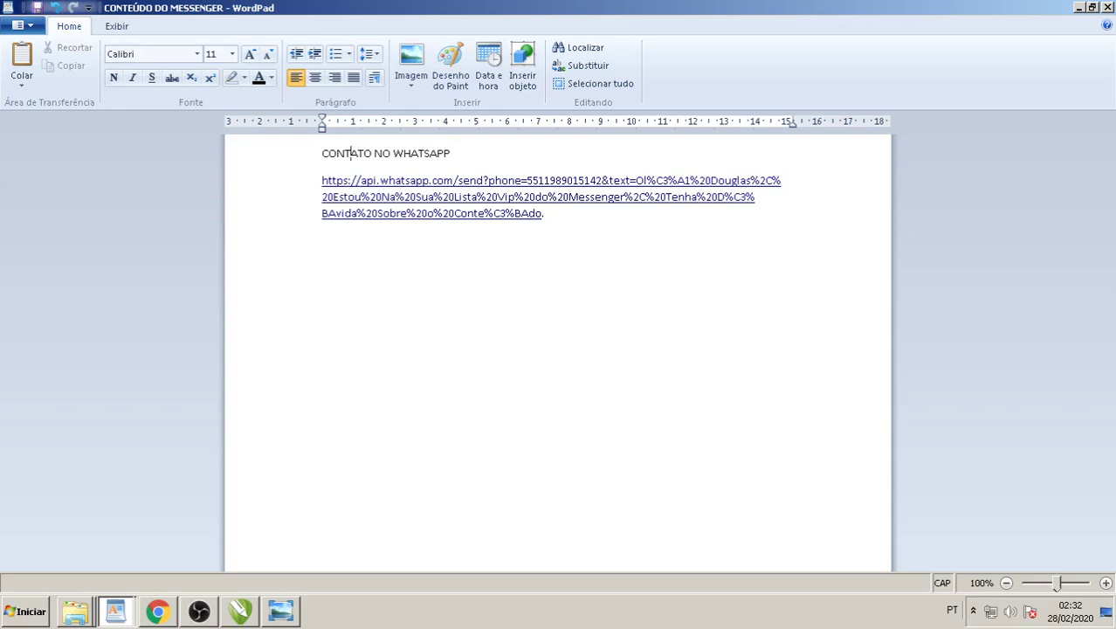
key(Return)
key(Return)
key(Return)
key(Return)
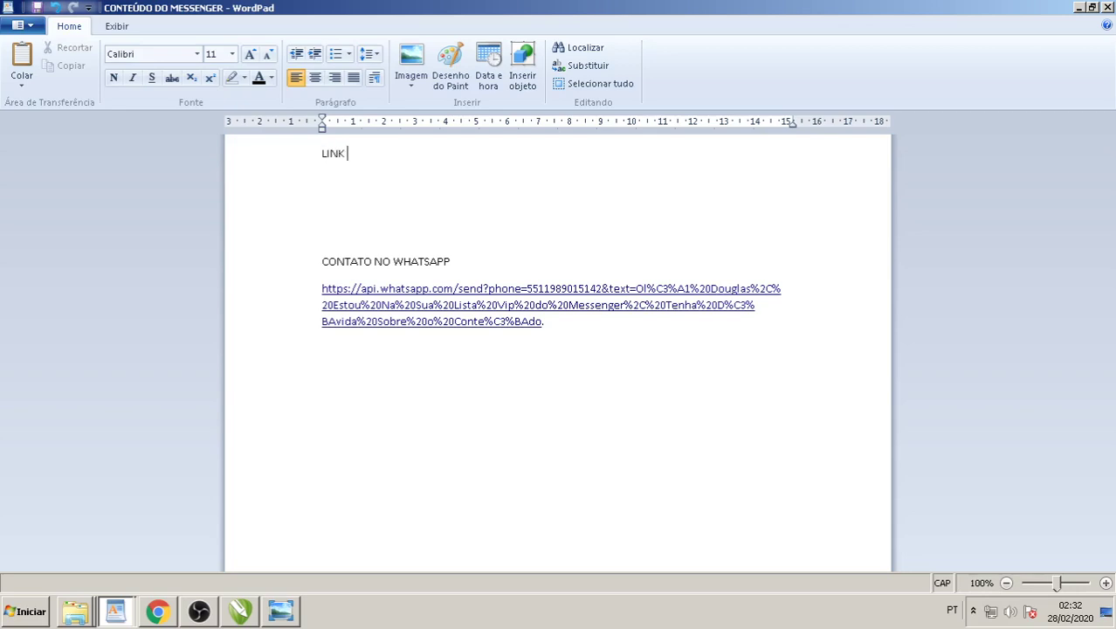
text(CONTEÚDO NO MESSENGER PAR A ROBÔ!)
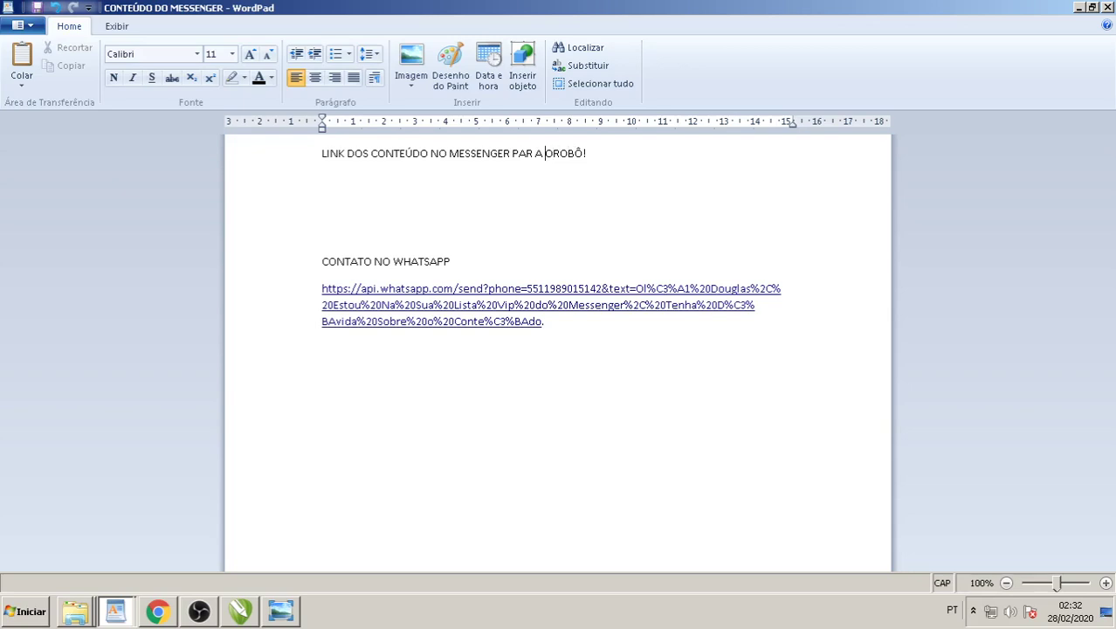
key(BackSpace)
key(BackSpace)
key(BackSpace)
text(A)
key(Right)
key(Left)
key(Left)
click(154, 613)
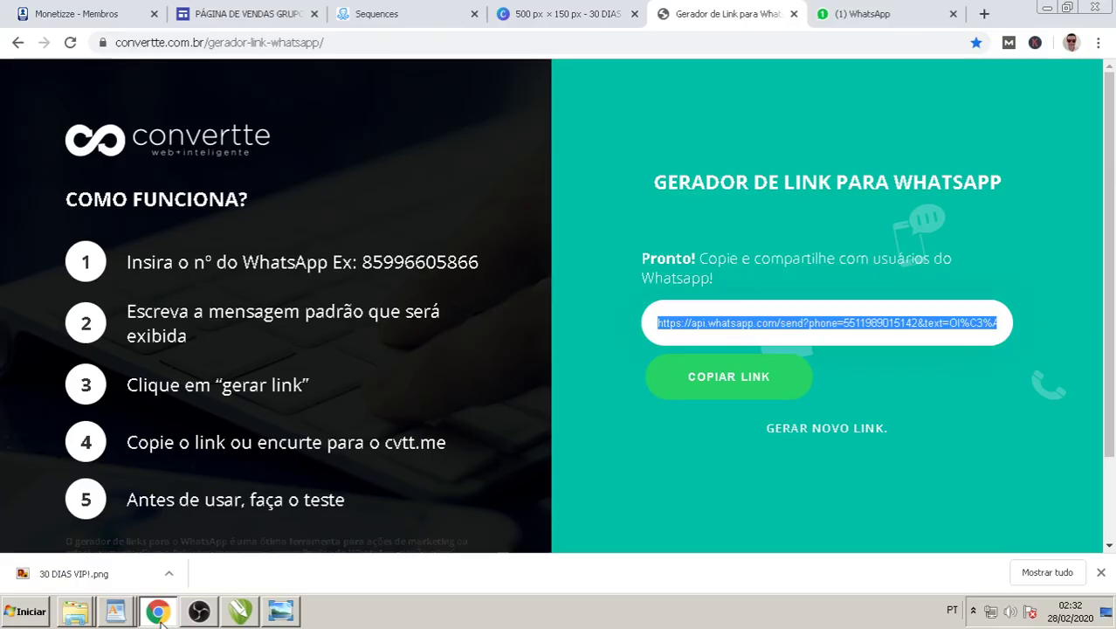
Step: Copy the WhatsApp group's invite link again and bring the WordPad note back to the front
click(886, 13)
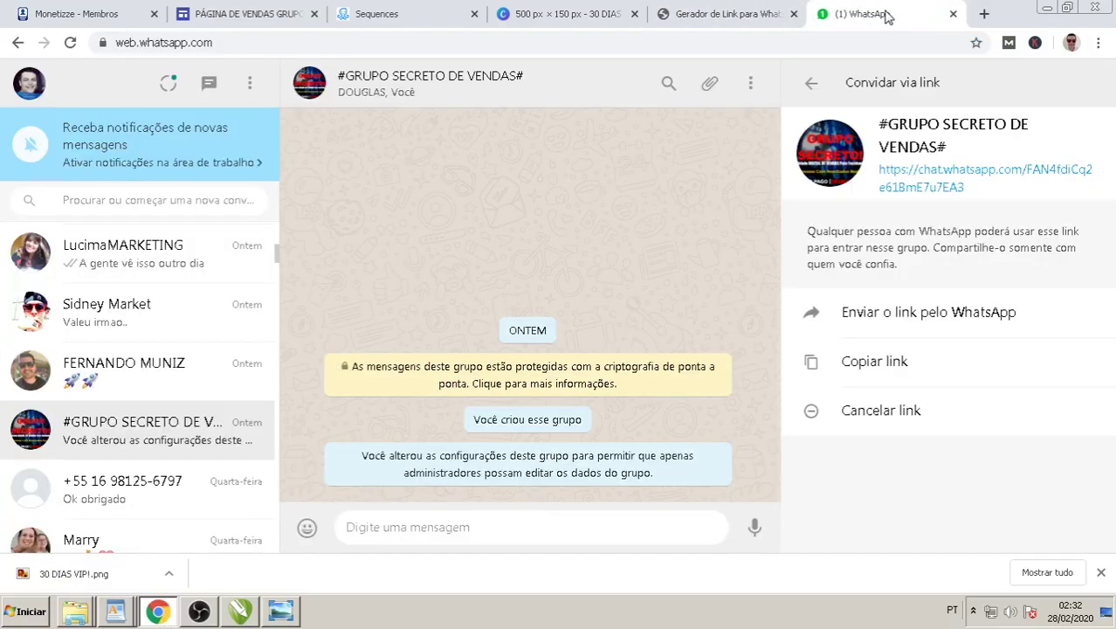
click(880, 365)
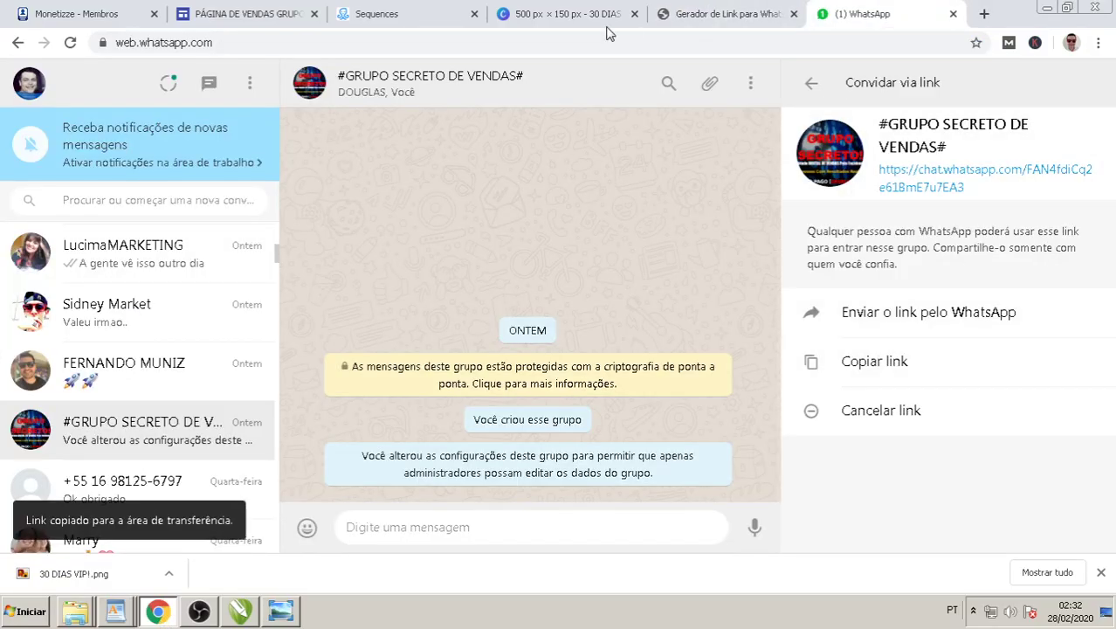
click(116, 610)
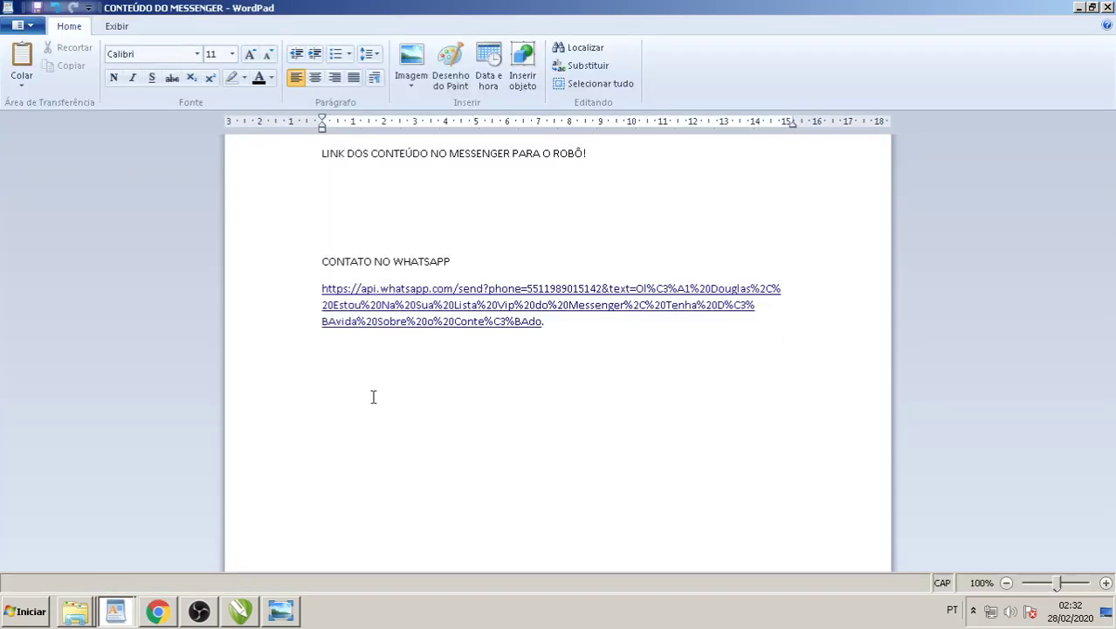
Step: Add a 'GRUPO WHATSAPP' label with the group invite link pasted beneath it
text(GRUPO WHATSAPP)
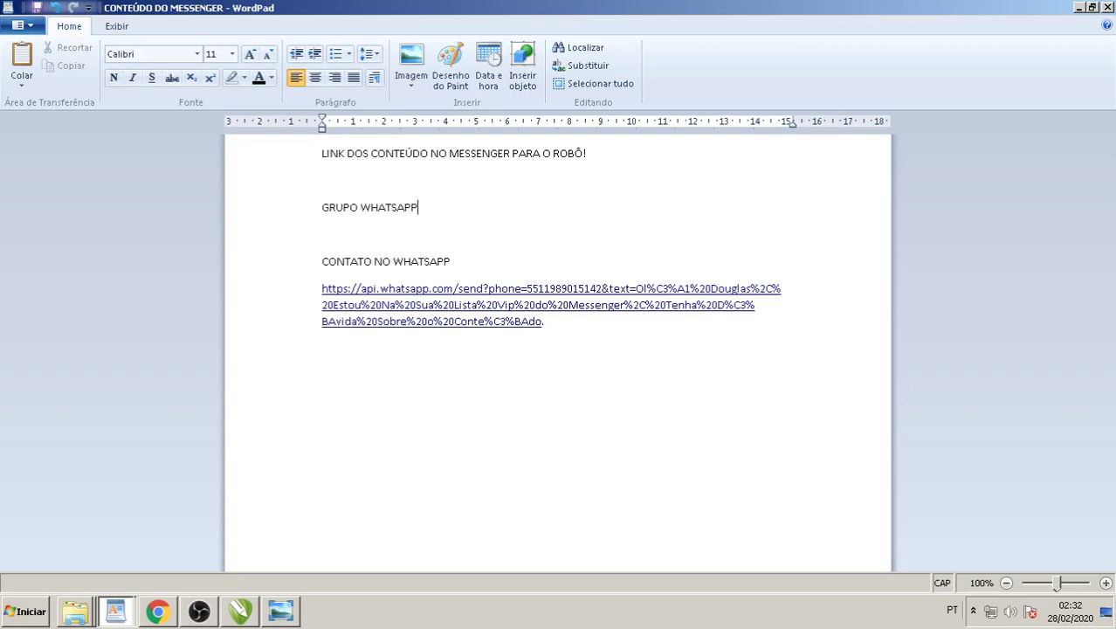
key(Return)
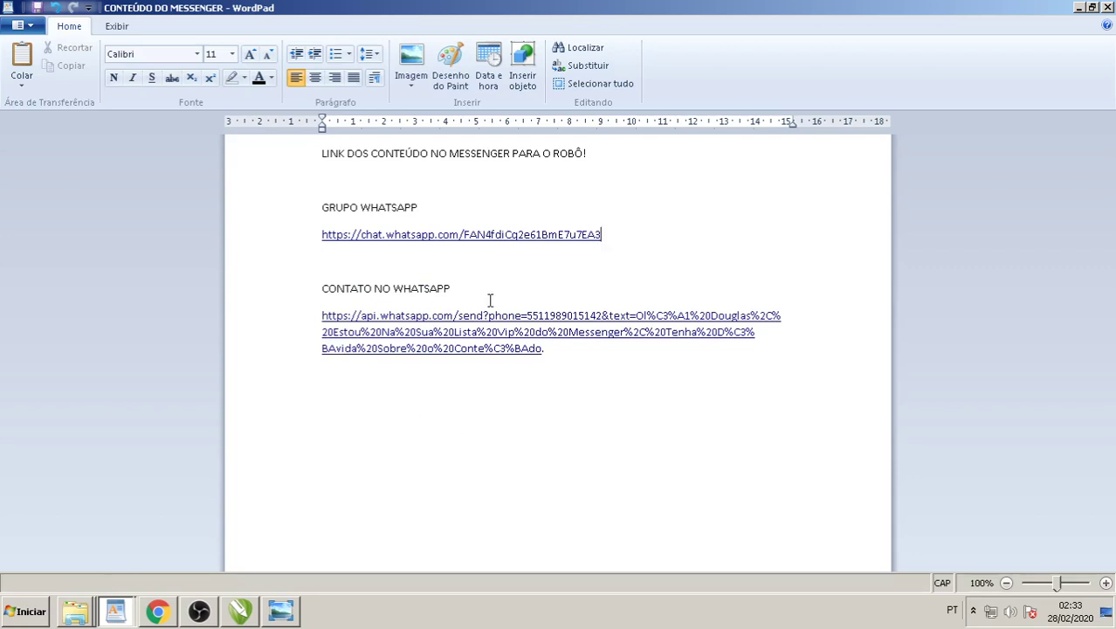
click(37, 14)
click(157, 612)
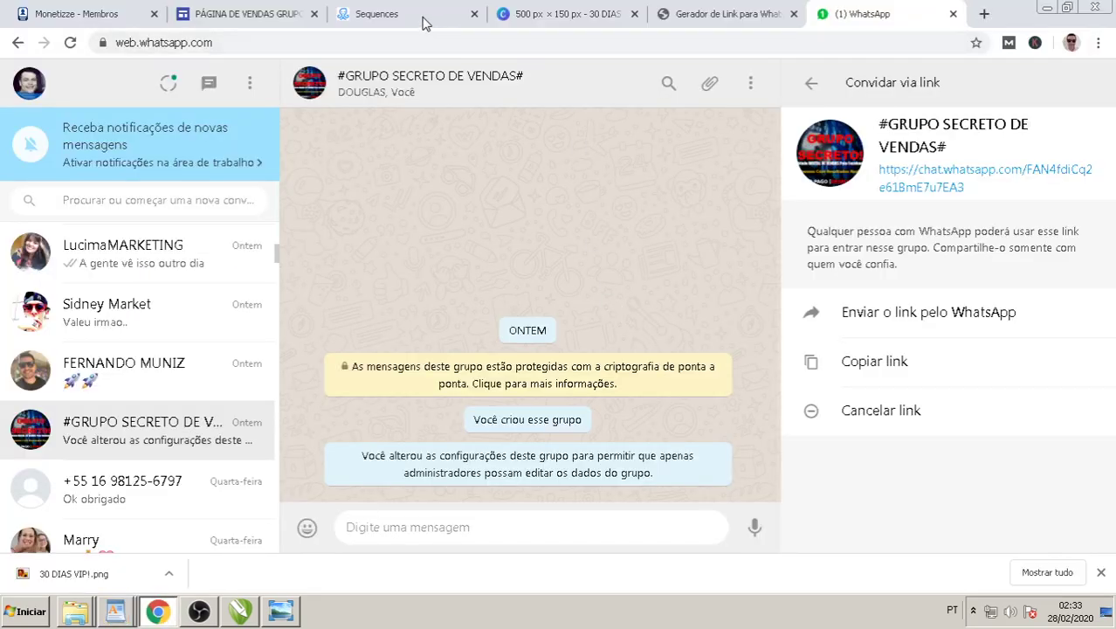
Step: Paste the generated api.whatsapp.com contact link as the CONTATO NO WHATSAPP! button's website address and save it
click(423, 19)
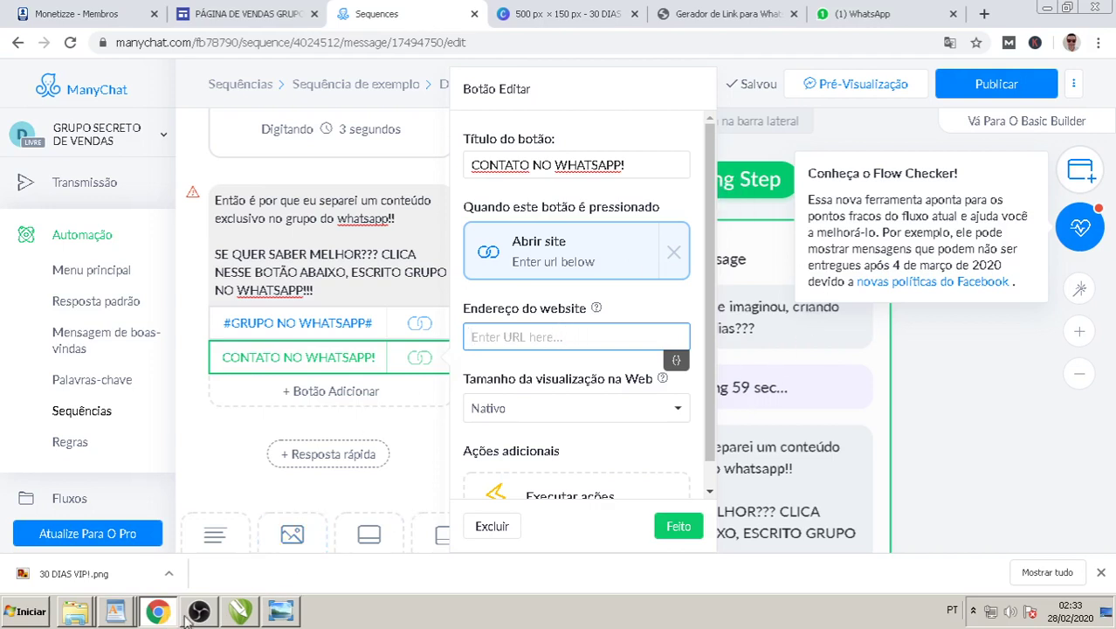
click(756, 16)
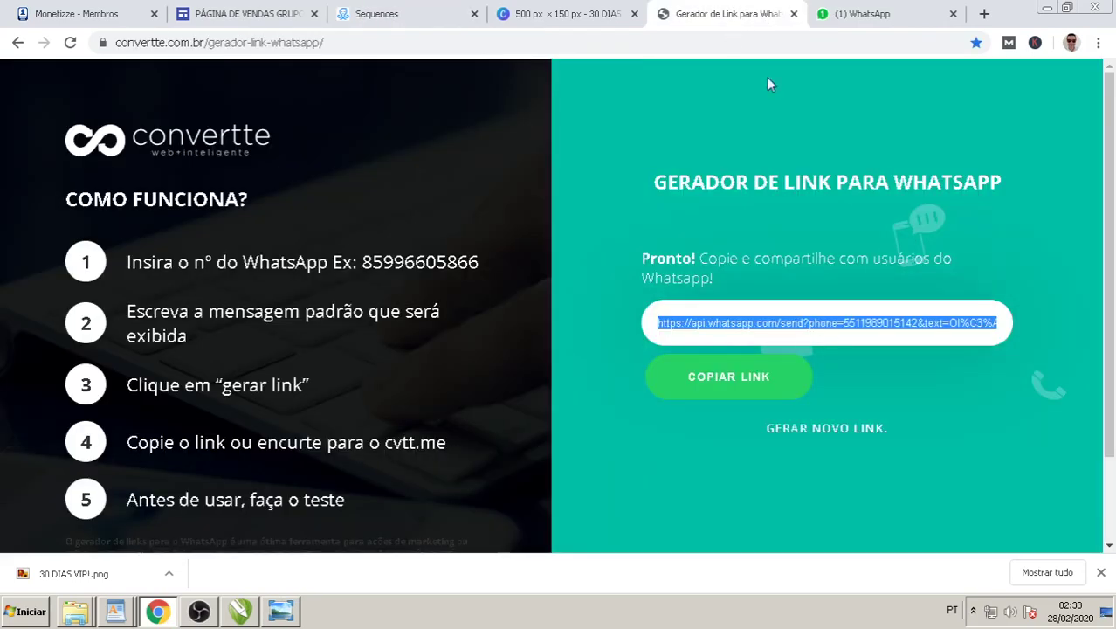
click(742, 385)
click(418, 20)
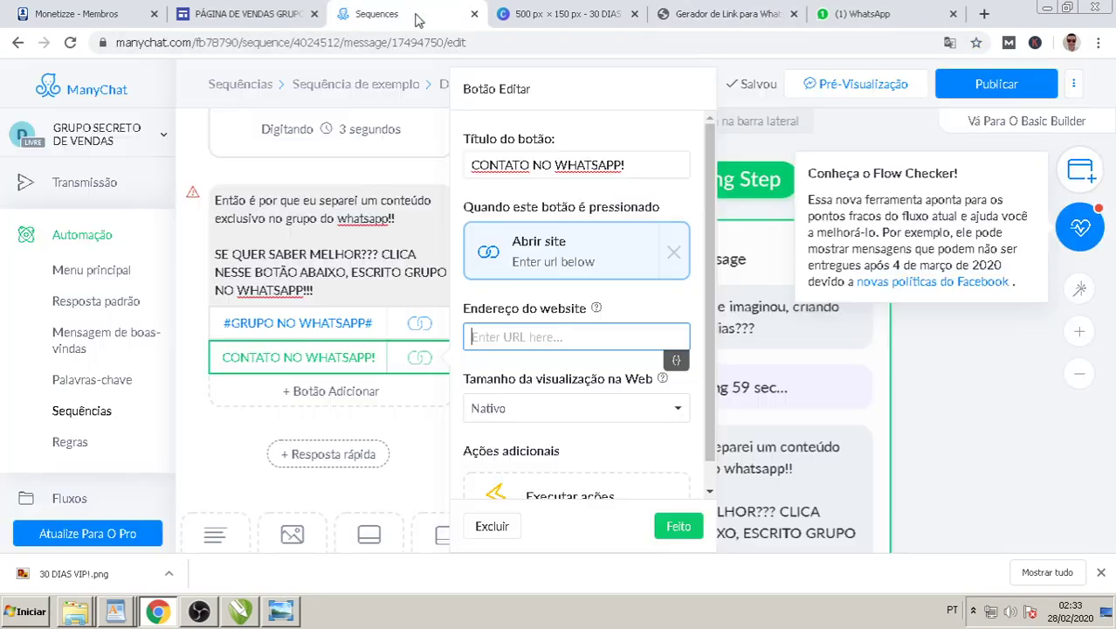
key(ctrl+v)
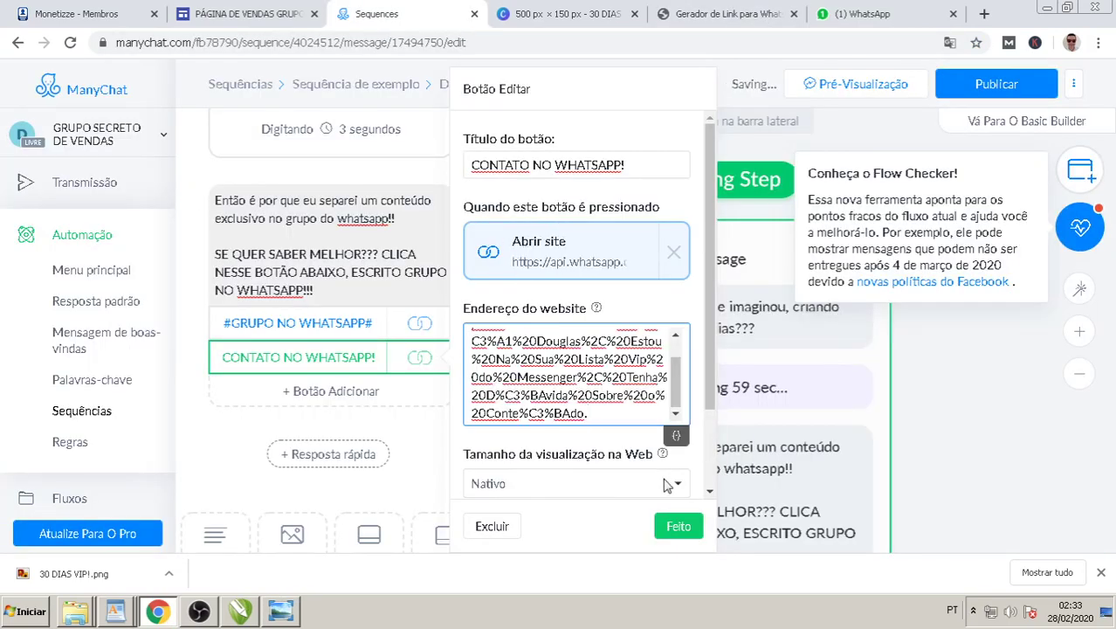
click(677, 525)
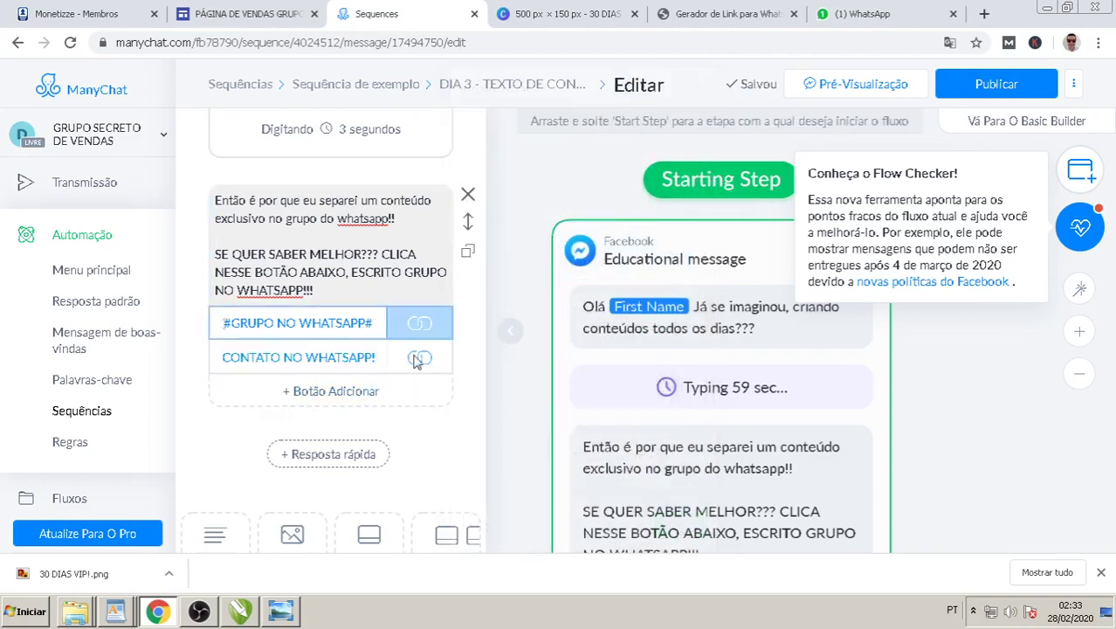
scroll(384, 354, down, 1)
Step: Add a typing delay after the two buttons, enter 60 as its delay time, and reopen it to check
scroll(384, 367, down, 2)
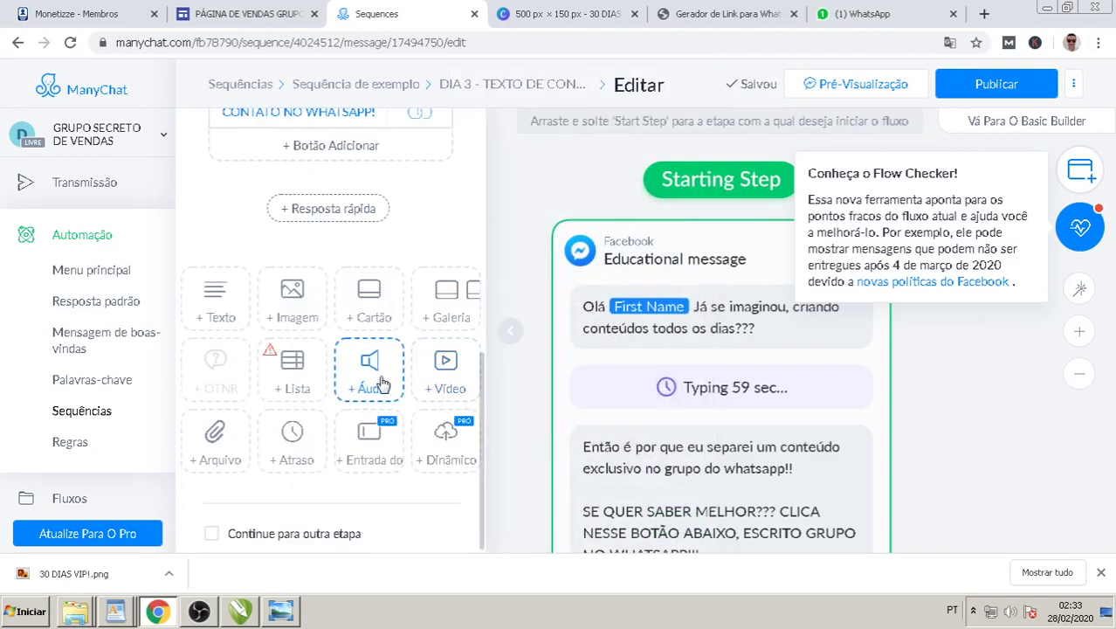
click(295, 453)
click(367, 228)
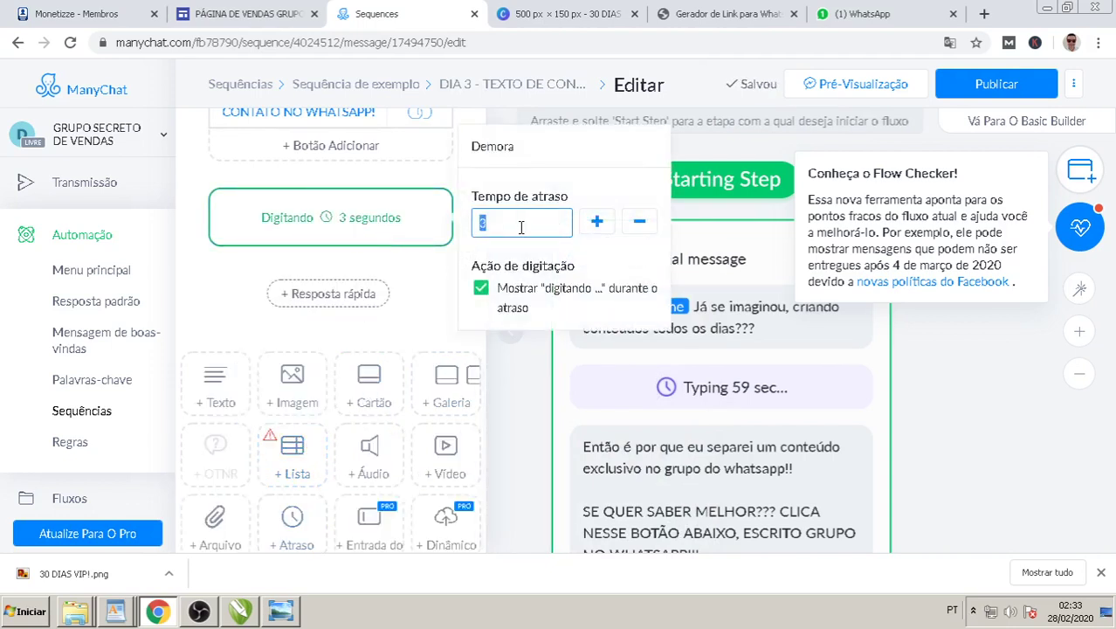
text(60)
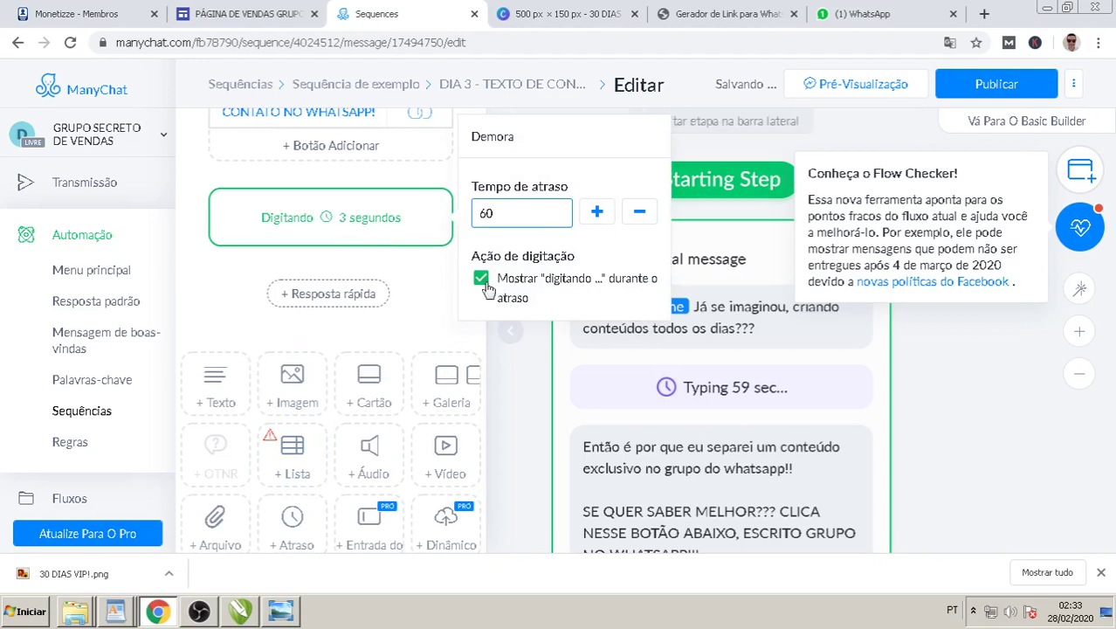
click(429, 271)
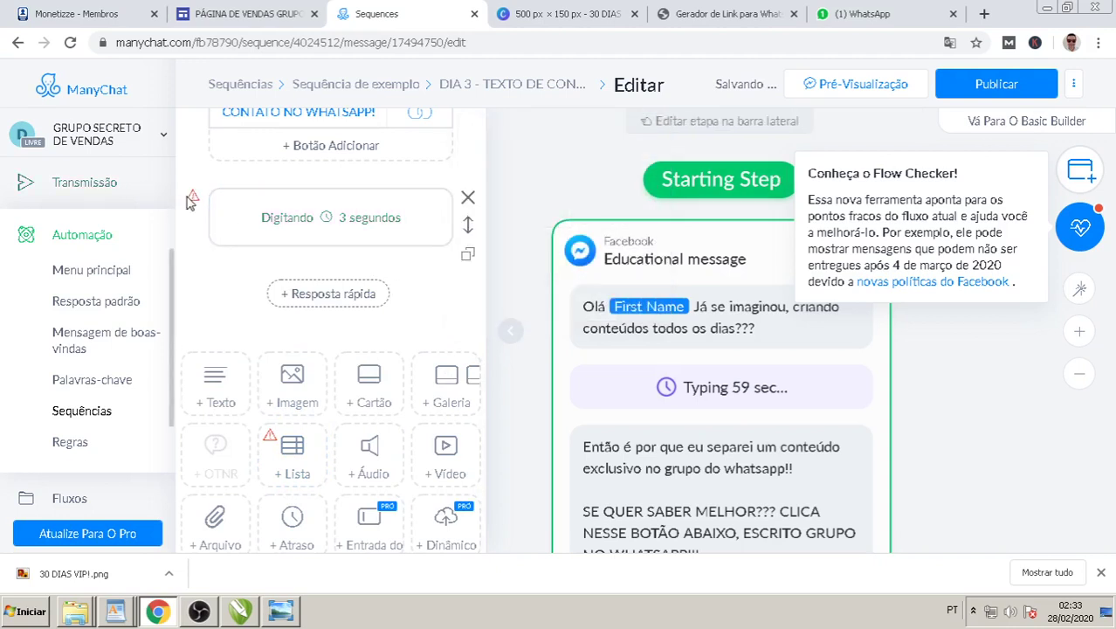
mouse_move(193, 200)
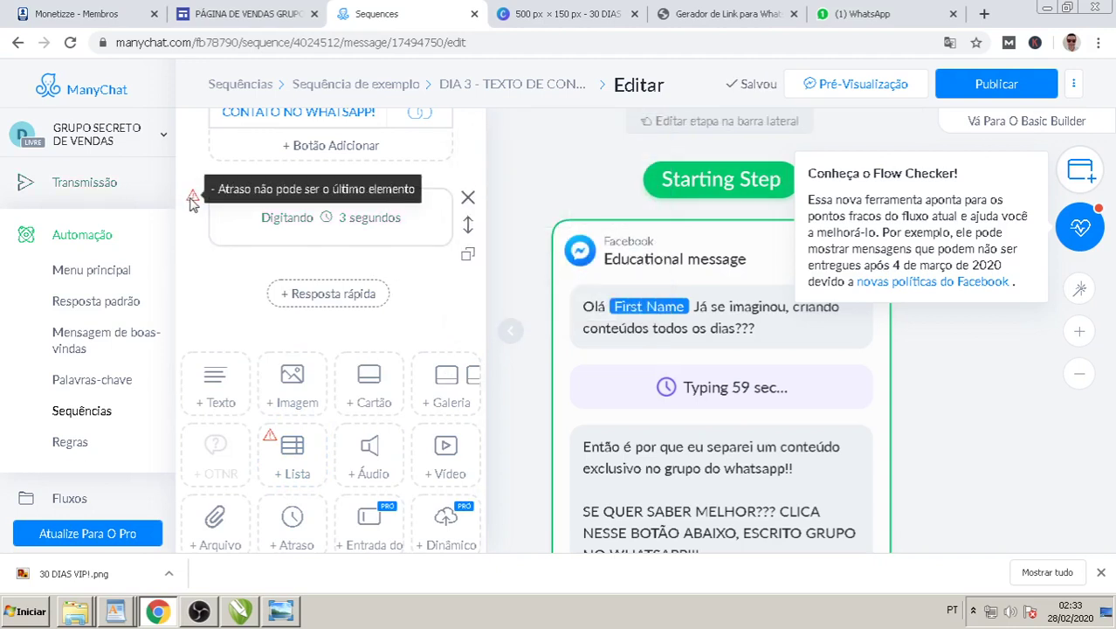
scroll(193, 200, up, 1)
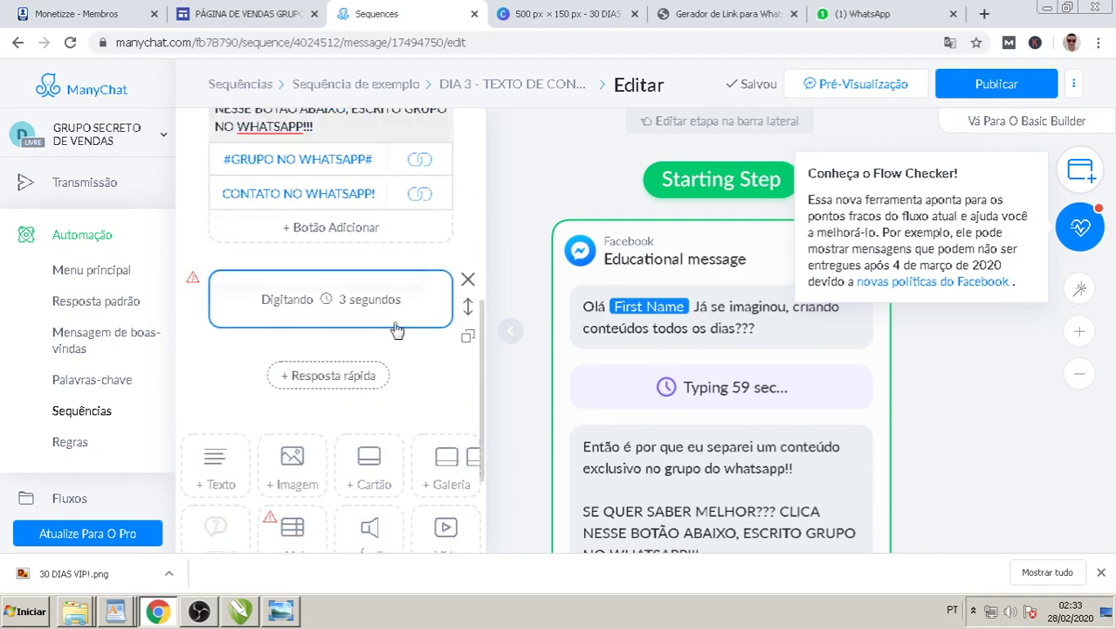
click(341, 306)
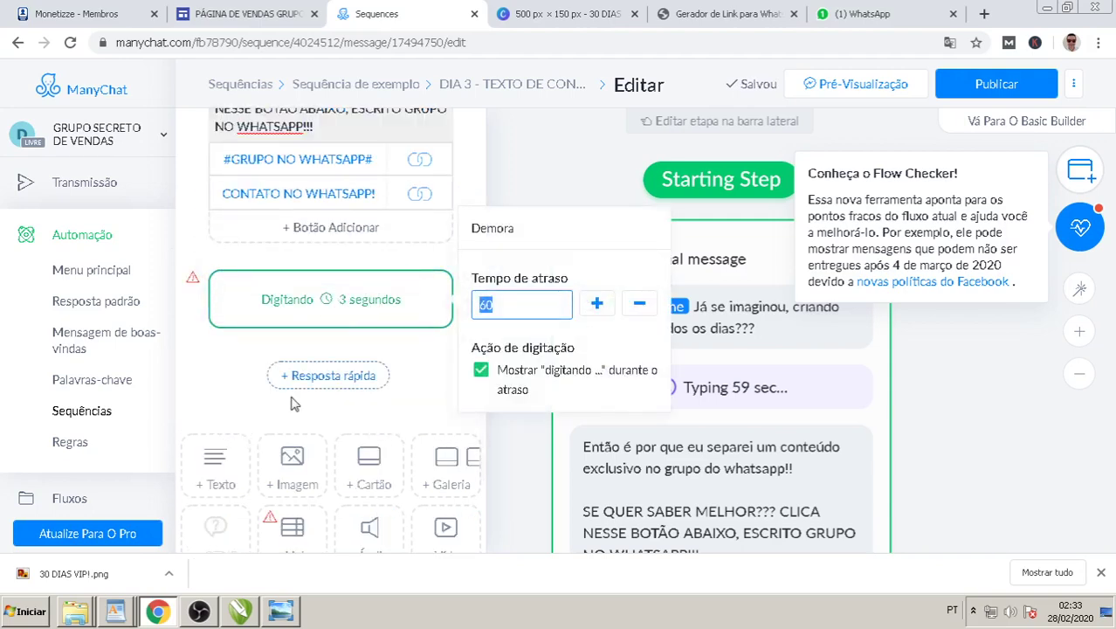
scroll(266, 434, down, 1)
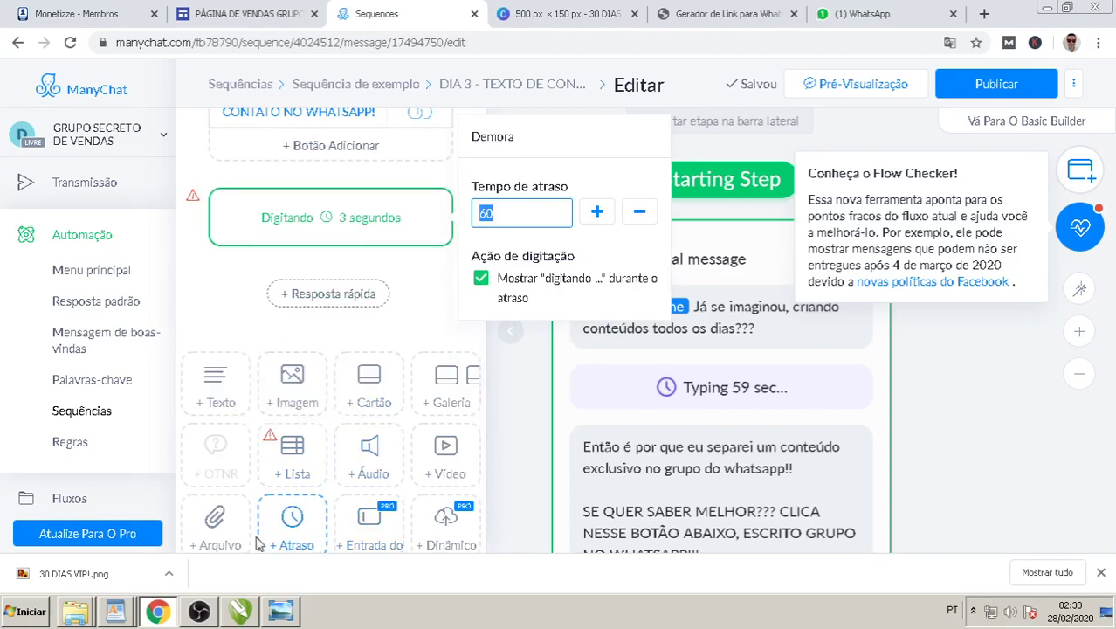
Step: Add a new empty text block after the typing delay
mouse_move(212, 395)
mouse_down()
mouse_move(262, 304)
mouse_move(219, 380)
mouse_up()
click(218, 381)
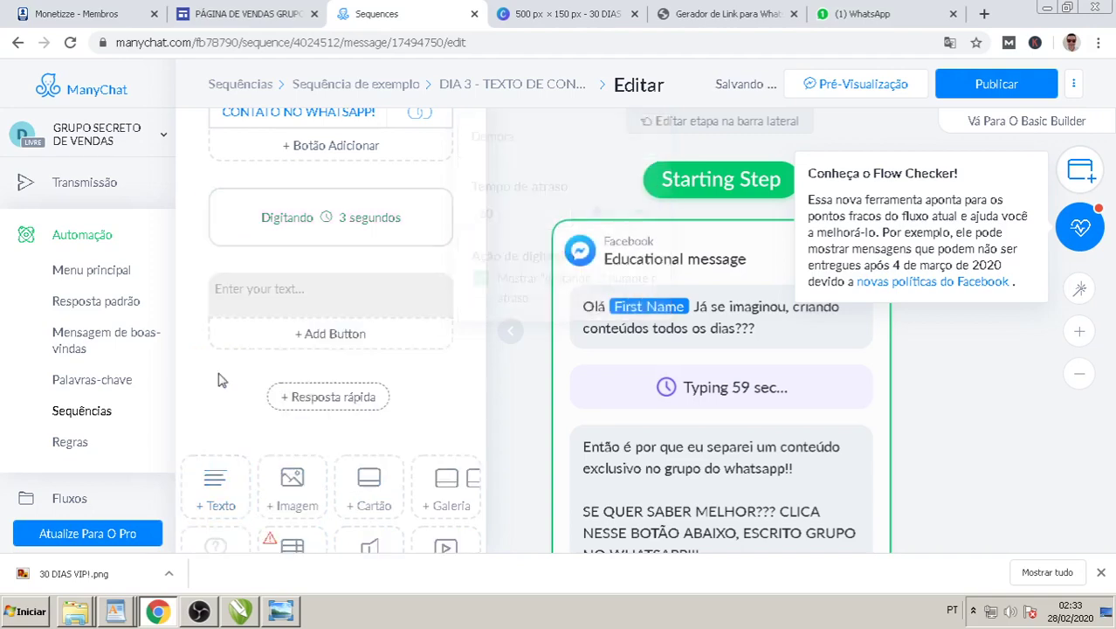
click(361, 249)
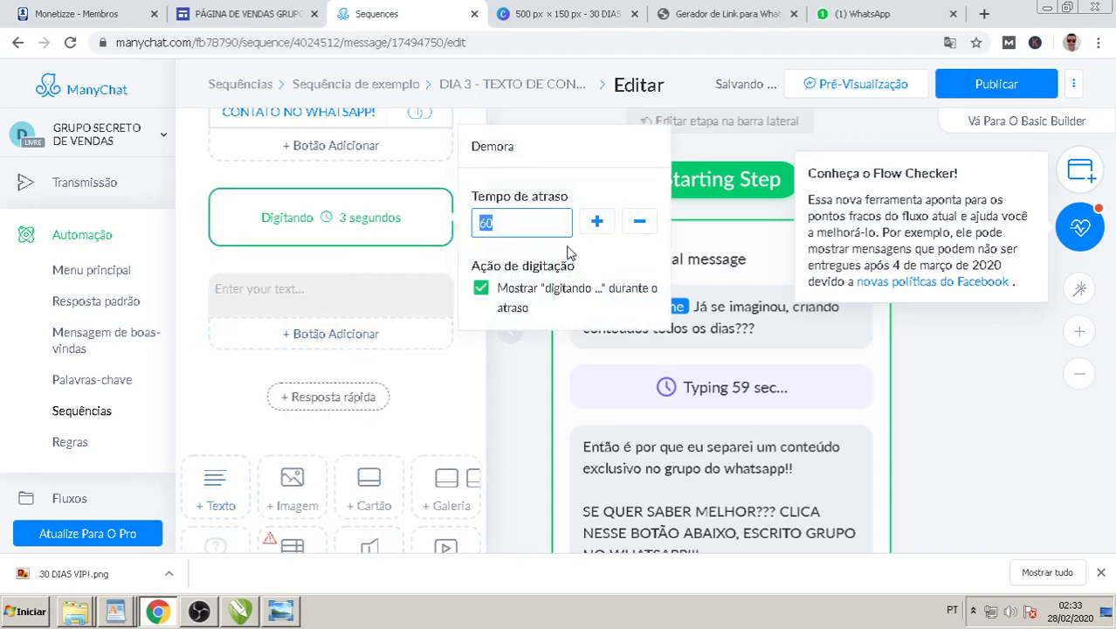
Step: Start writing the follow-up text 'Se você quer falar com uma pessoa real é s…'
click(298, 309)
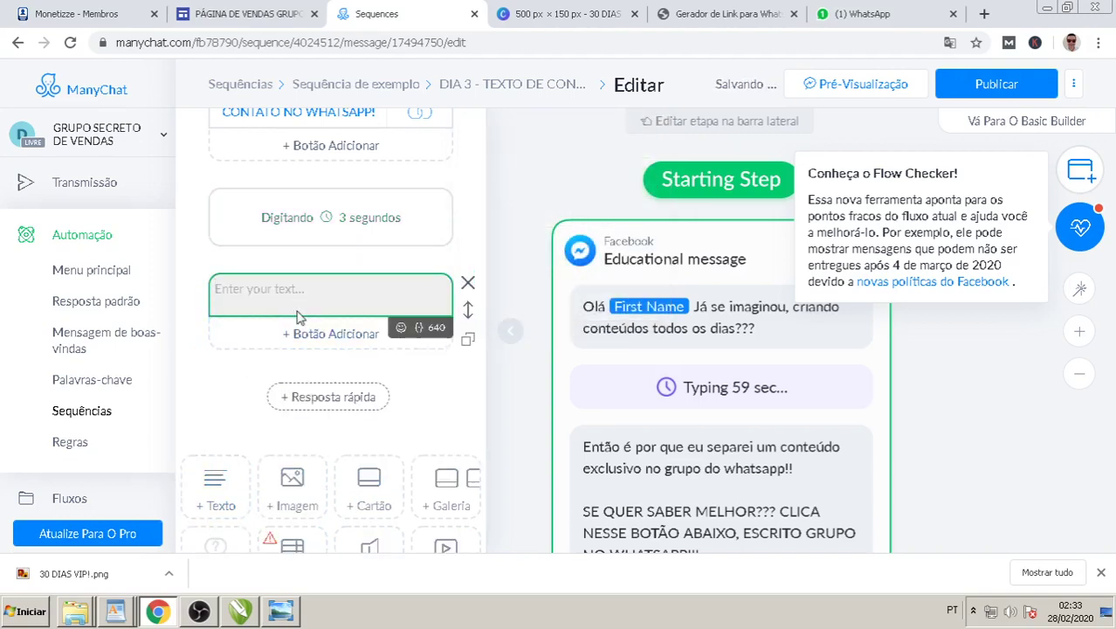
scroll(305, 367, up, 1)
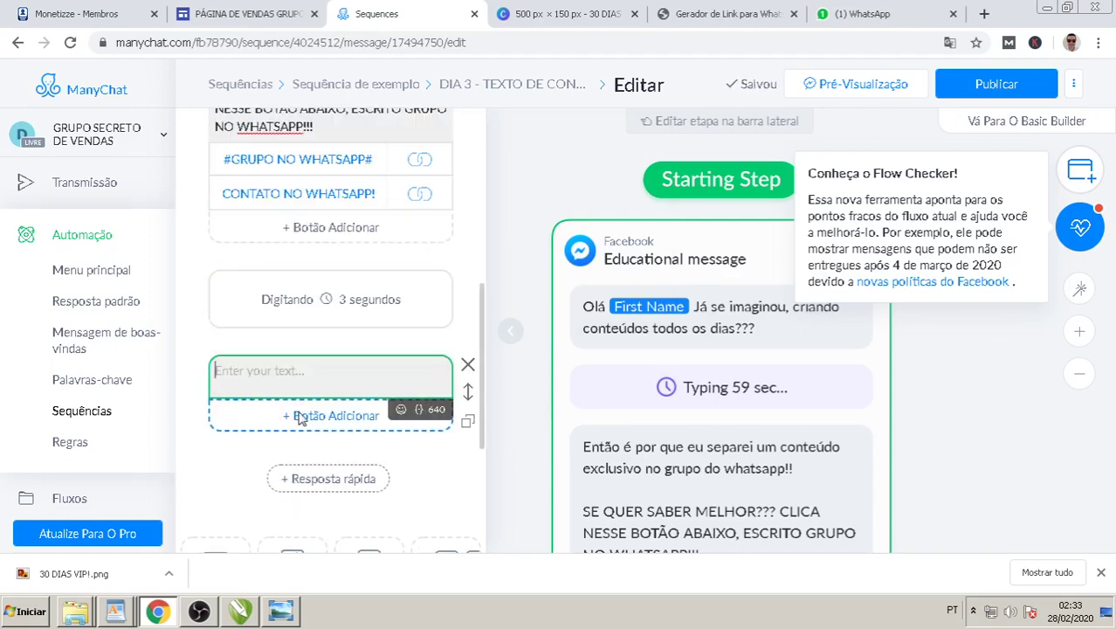
scroll(297, 419, up, 1)
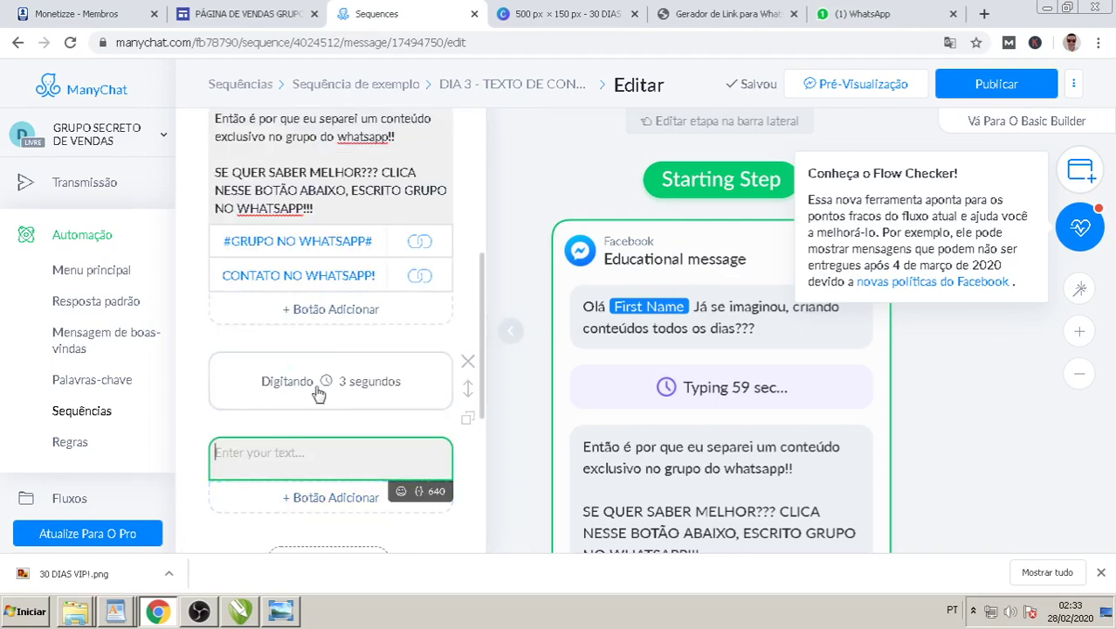
text(S)
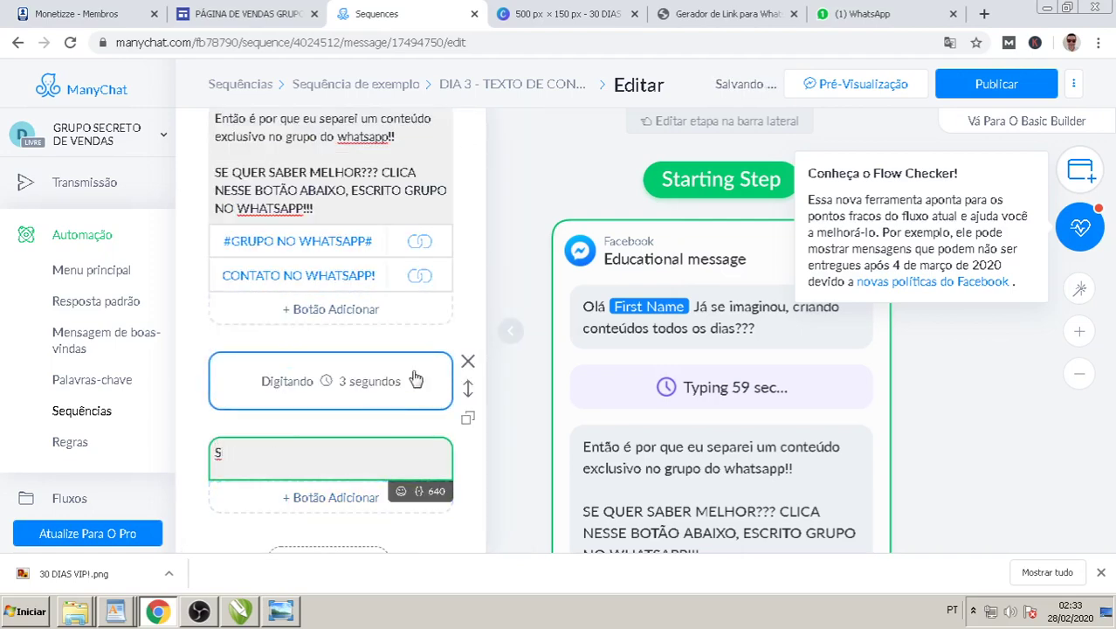
text(e o)
text(oc~e que)
text(r f)
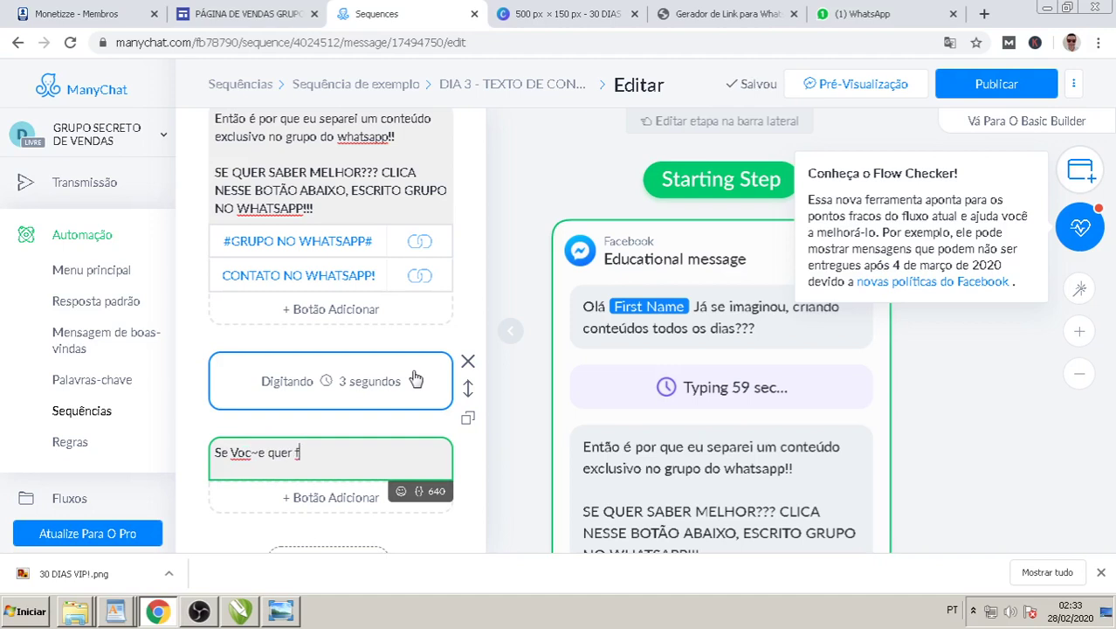
text(alar com uma )
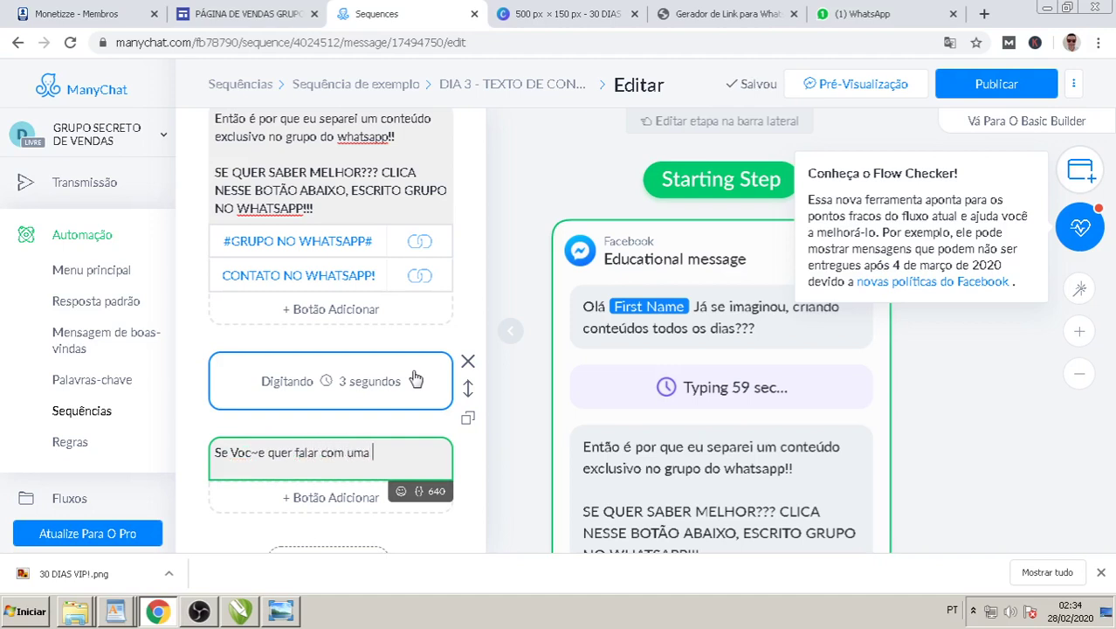
text(epessoa real)
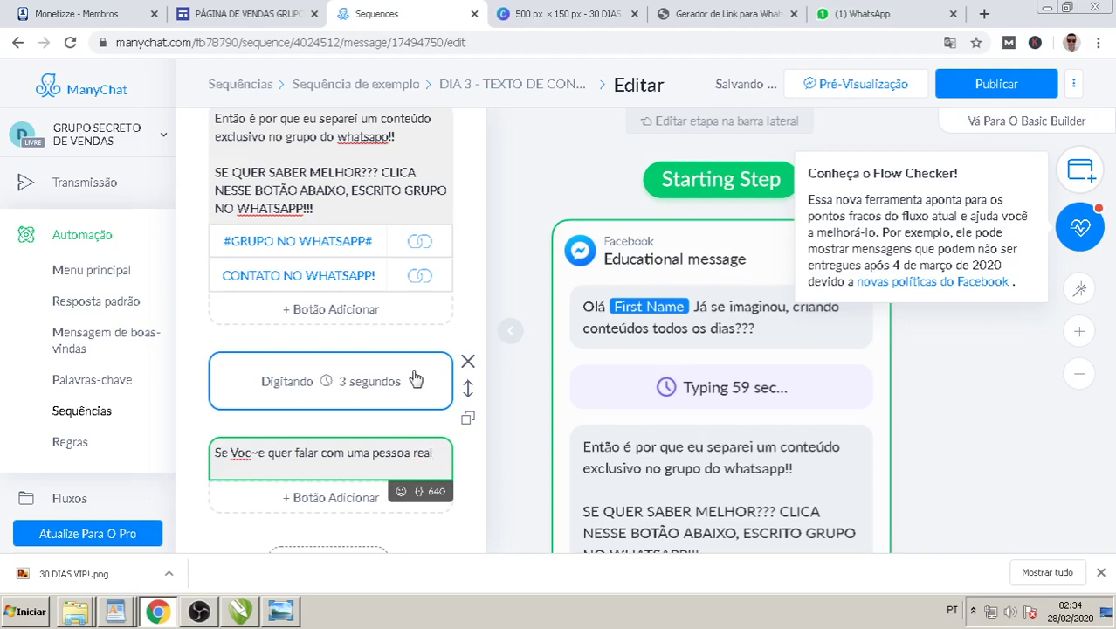
text( é só fala quero falar com pessoal real ou digita pessoa real)
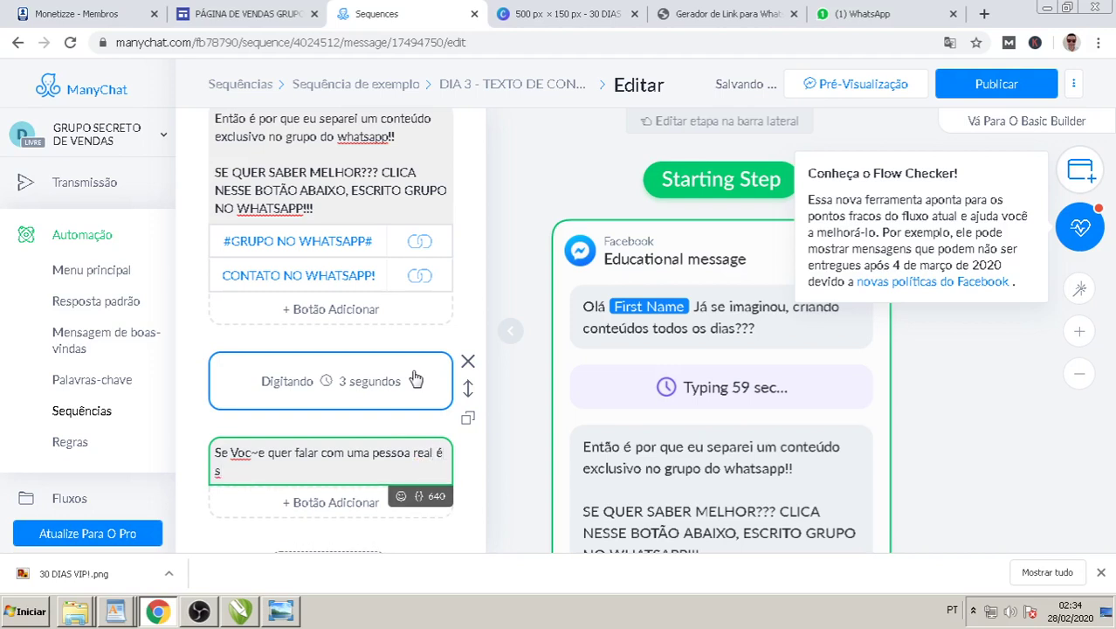
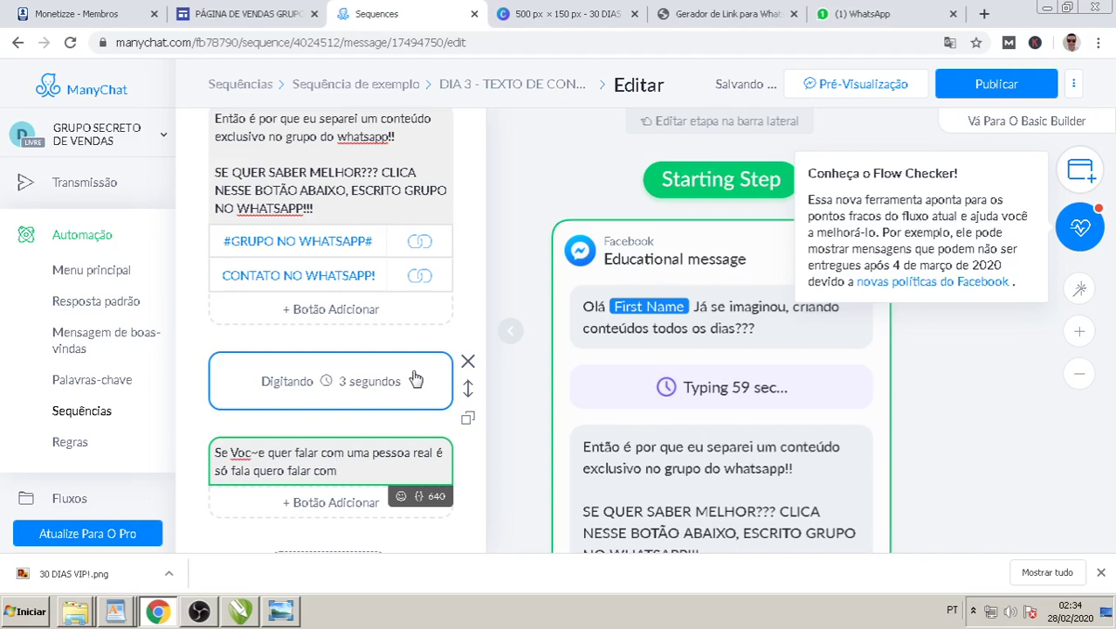
Step: Finish the DIA 3 real-person reply line and correct its ending to 'Você!!!'
text(ssoal real ou digita pe)
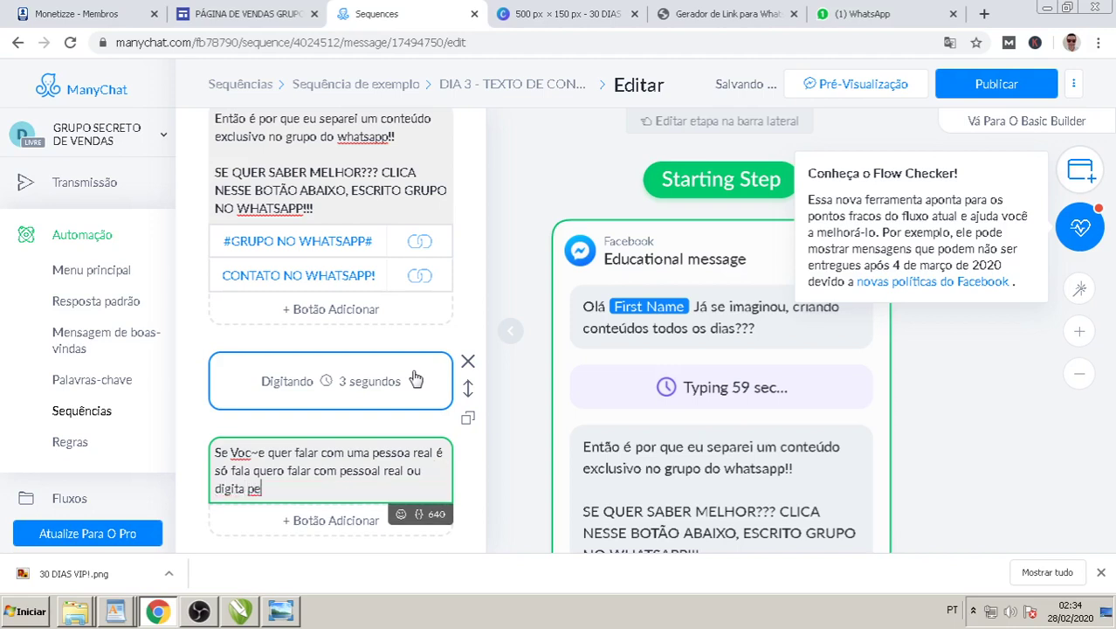
text(sso)
key(BackSpace)
key(BackSpace)
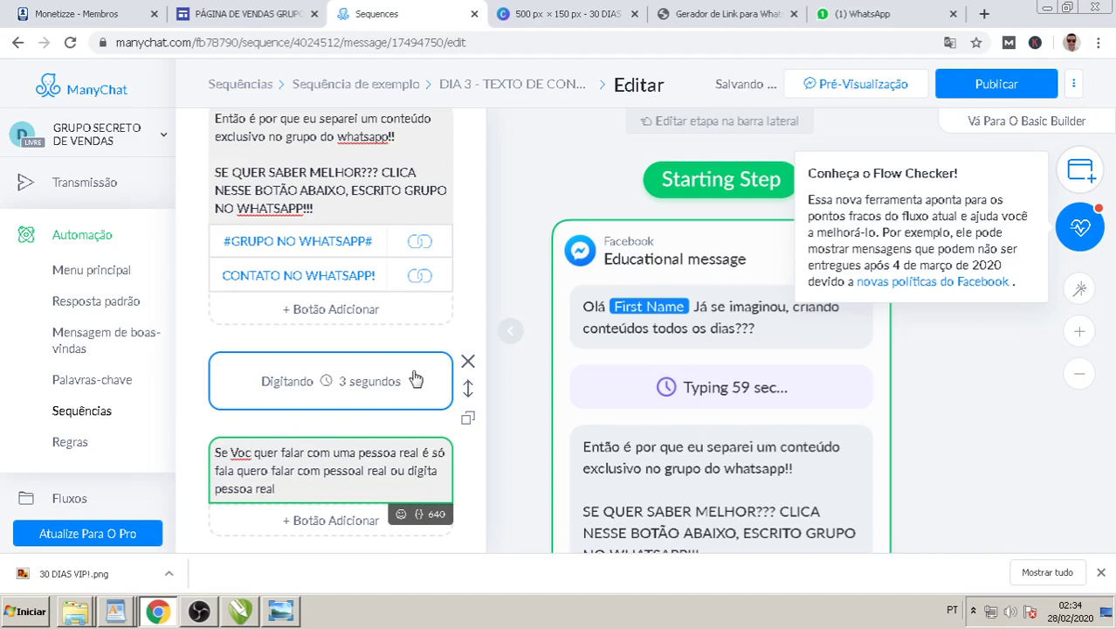
text(ê)
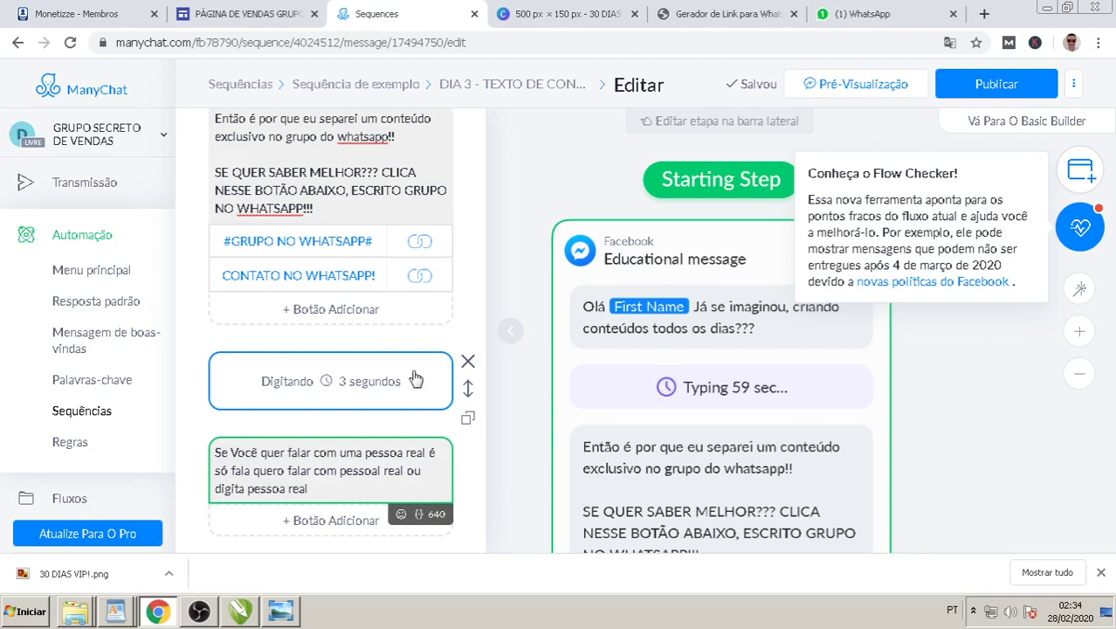
text(!!!)
Step: Publish the edited DIA 3 message and scroll to check it
click(967, 82)
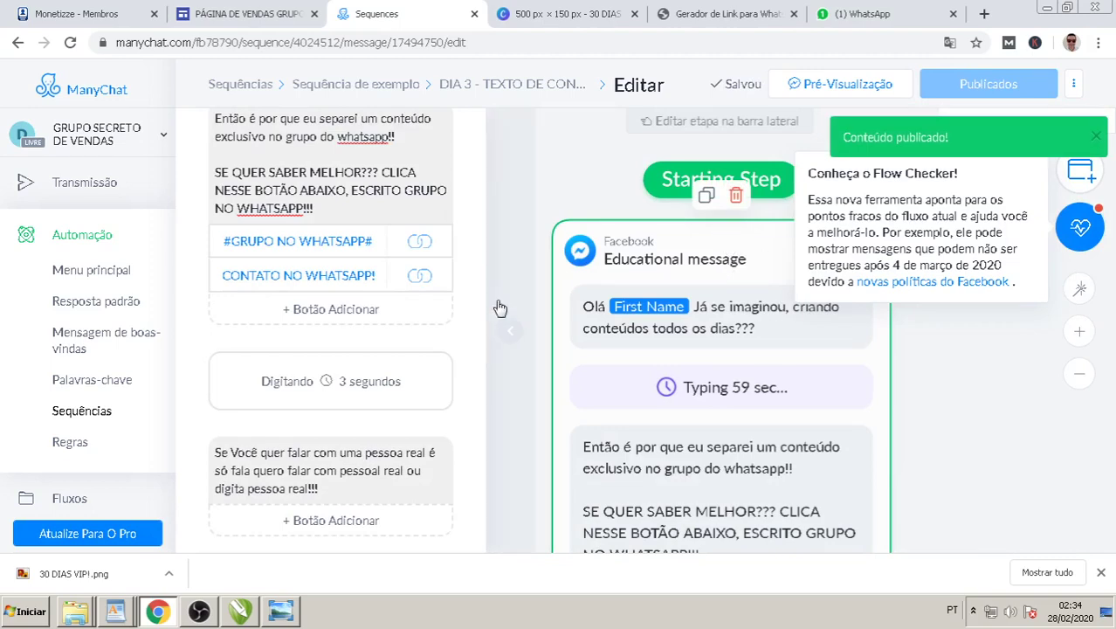
scroll(431, 443, down, 4)
scroll(399, 408, up, 5)
scroll(406, 401, down, 2)
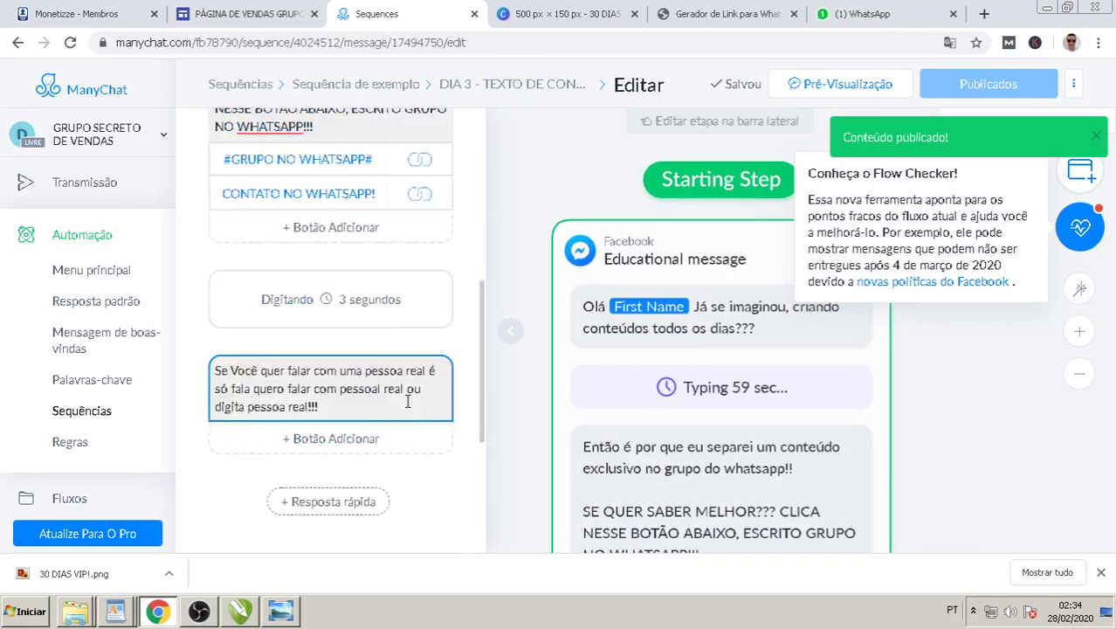
scroll(391, 404, down, 1)
scroll(386, 394, up, 10)
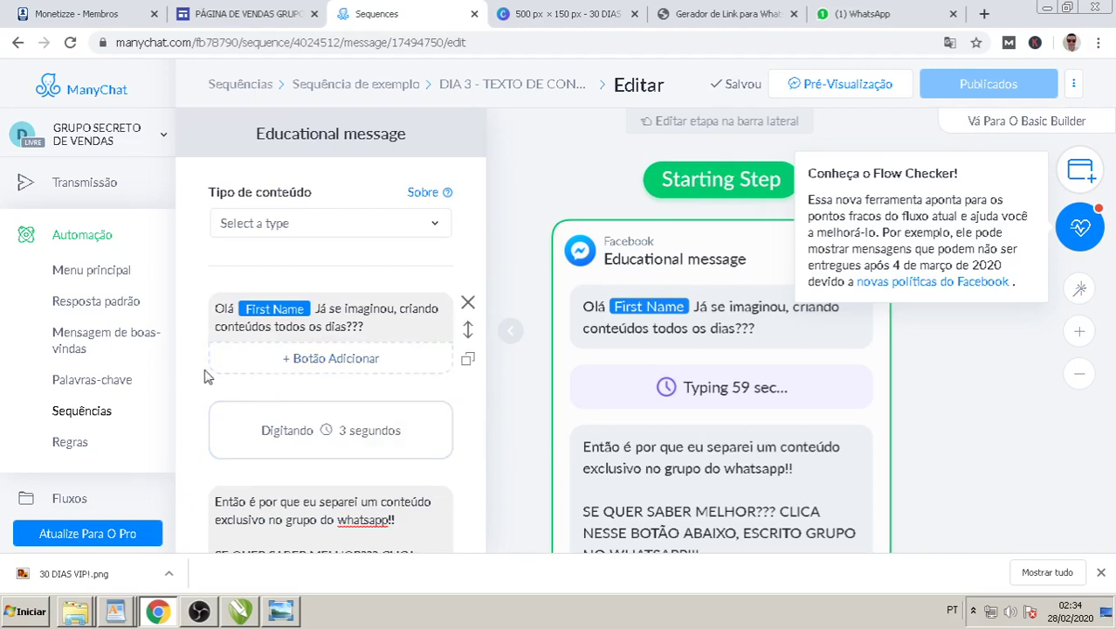
Step: Search Google (google.com.br) for 'audacity' in a new tab
click(984, 14)
text(www.google.com.br)
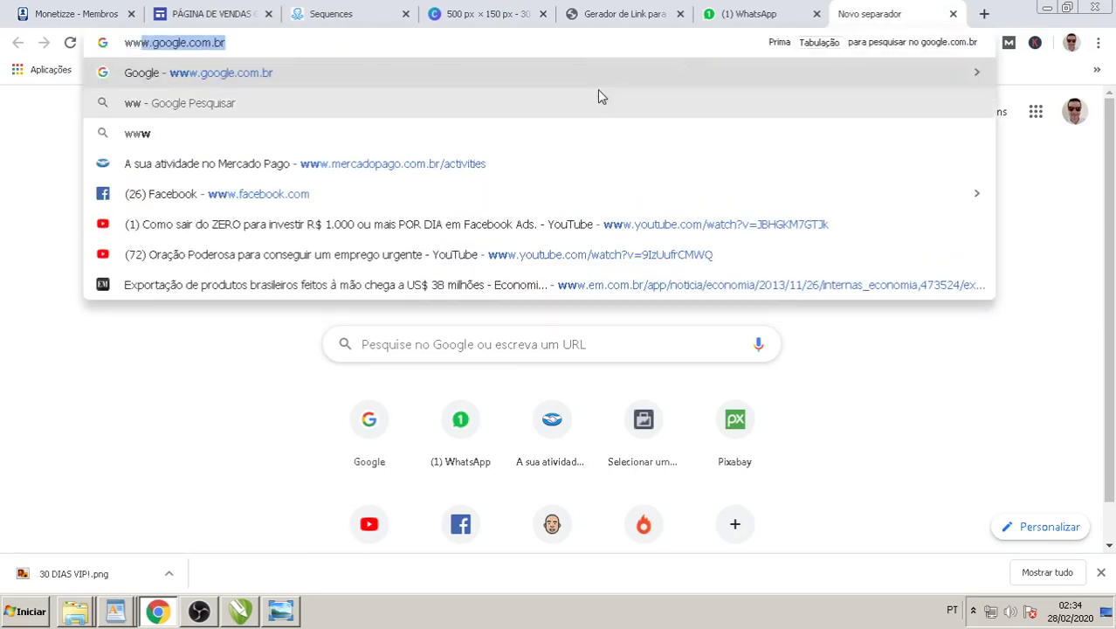
key(Return)
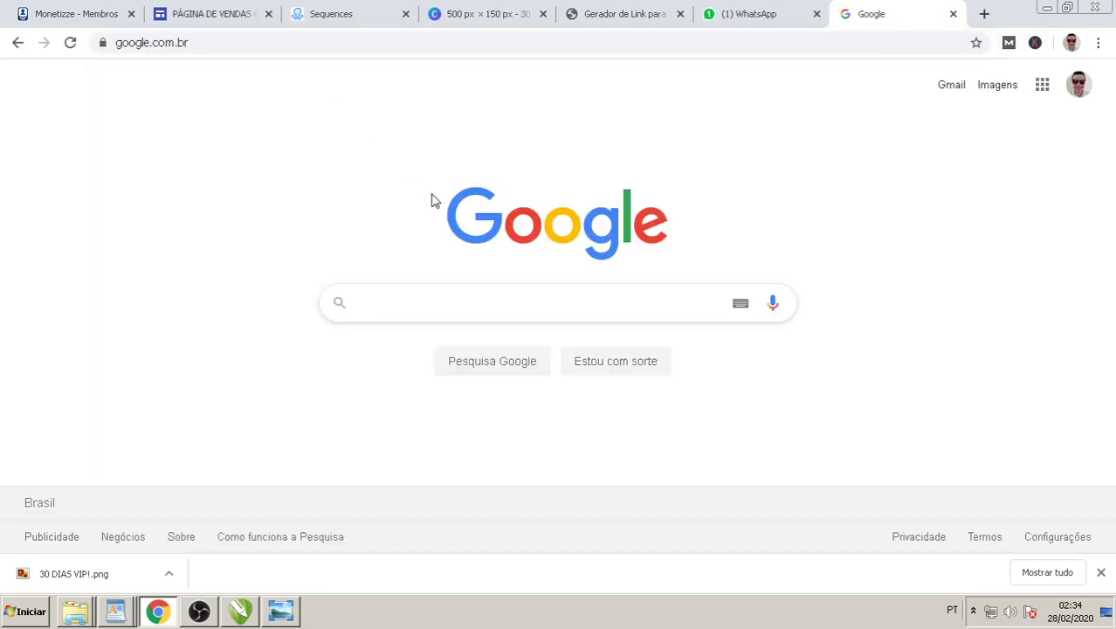
text(audaci)
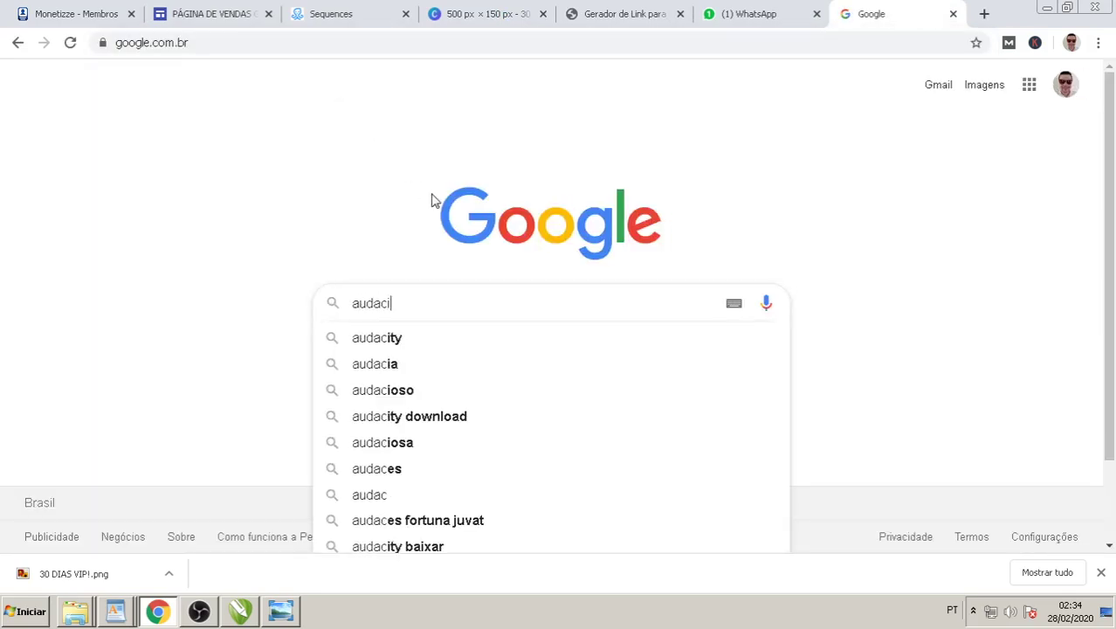
text(ty)
key(Return)
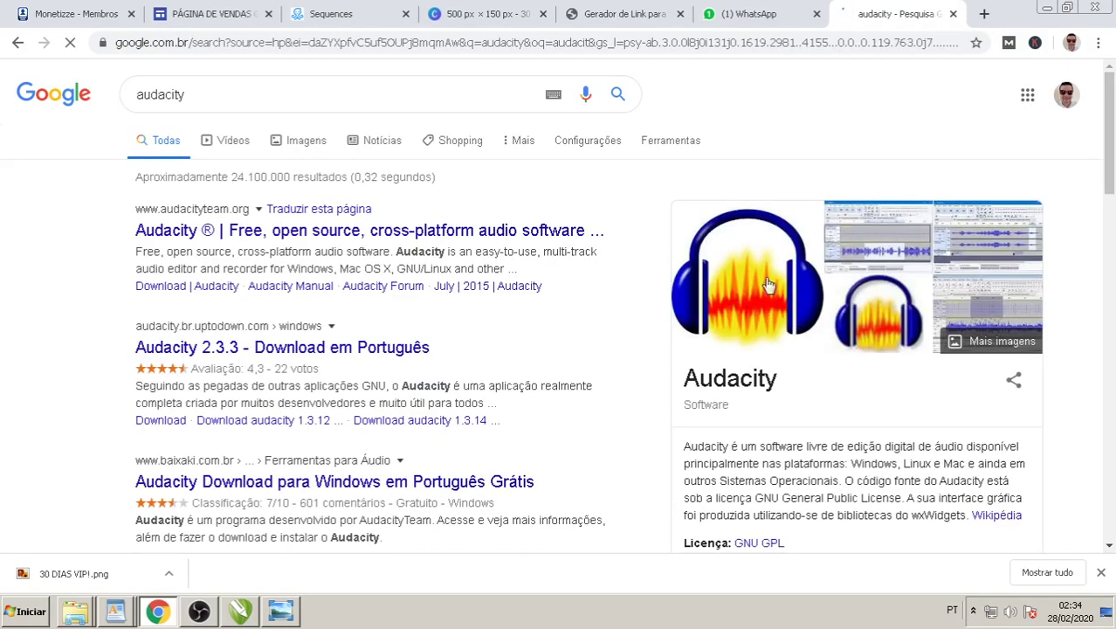
scroll(910, 286, down, 1)
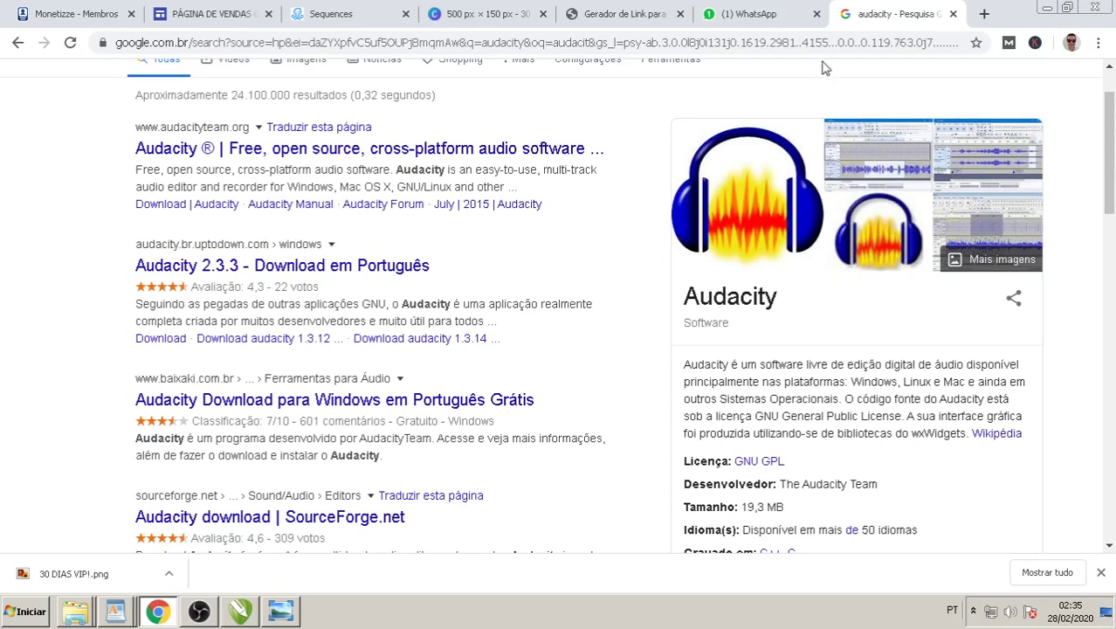
Step: Close the WhatsApp, Gerador de Link and search tabs to return to ManyChat
click(817, 14)
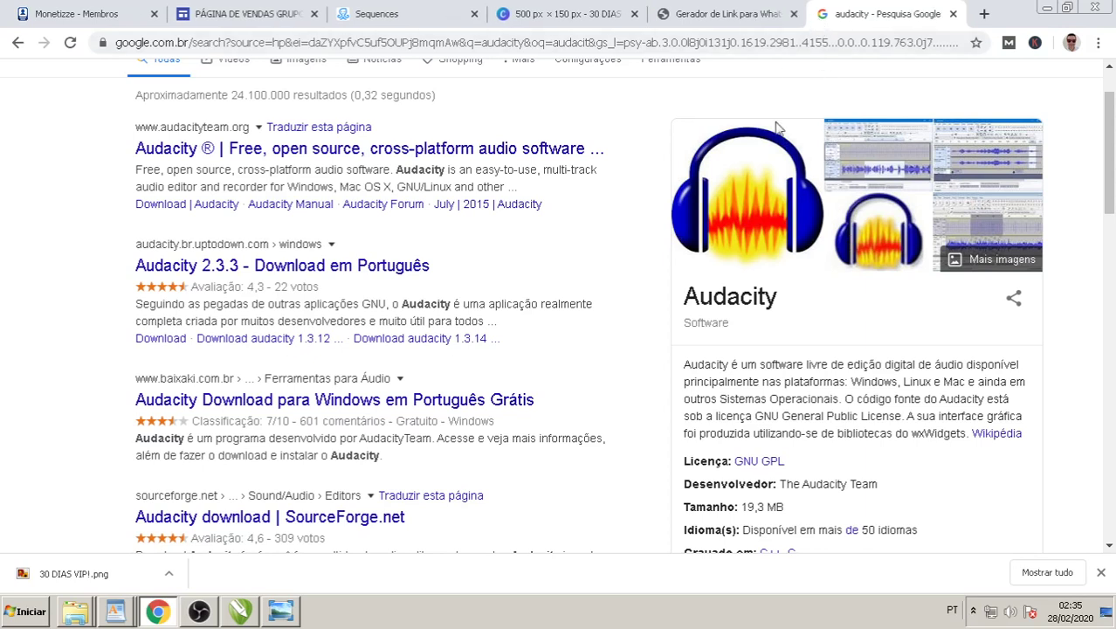
click(792, 15)
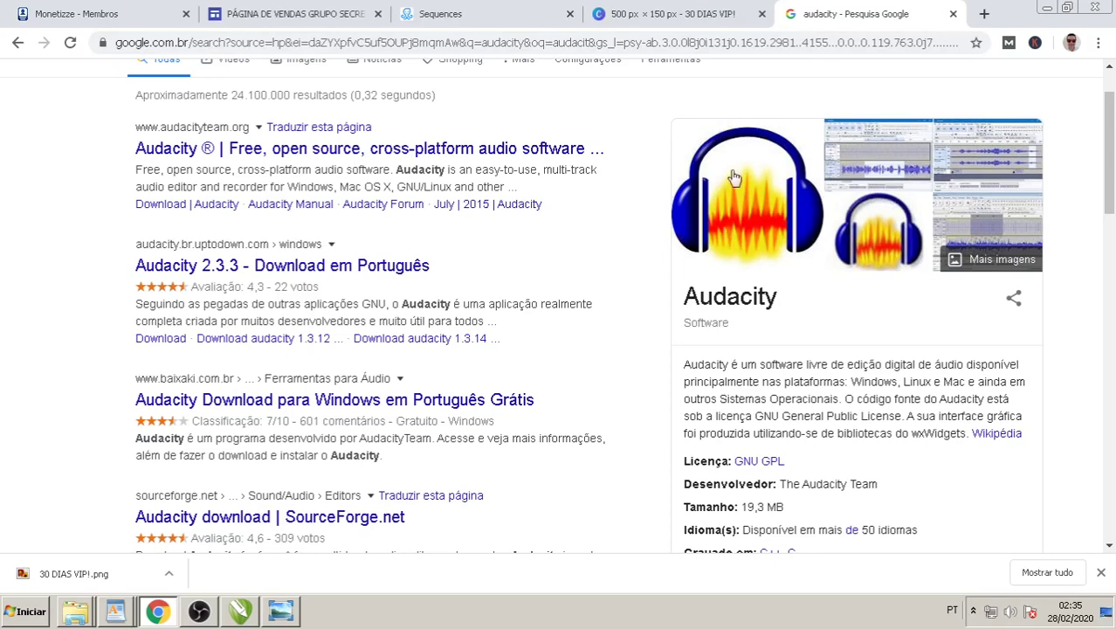
click(953, 14)
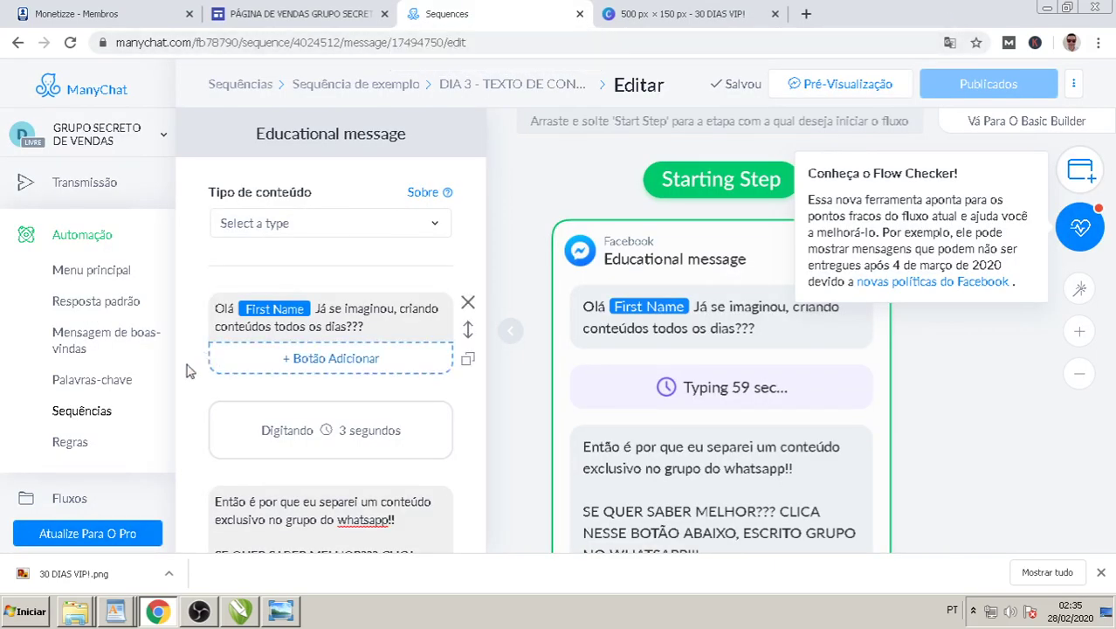
Step: Create a day-4 response in Sequência de exemplo and open Mensagem de sequência 5
click(96, 410)
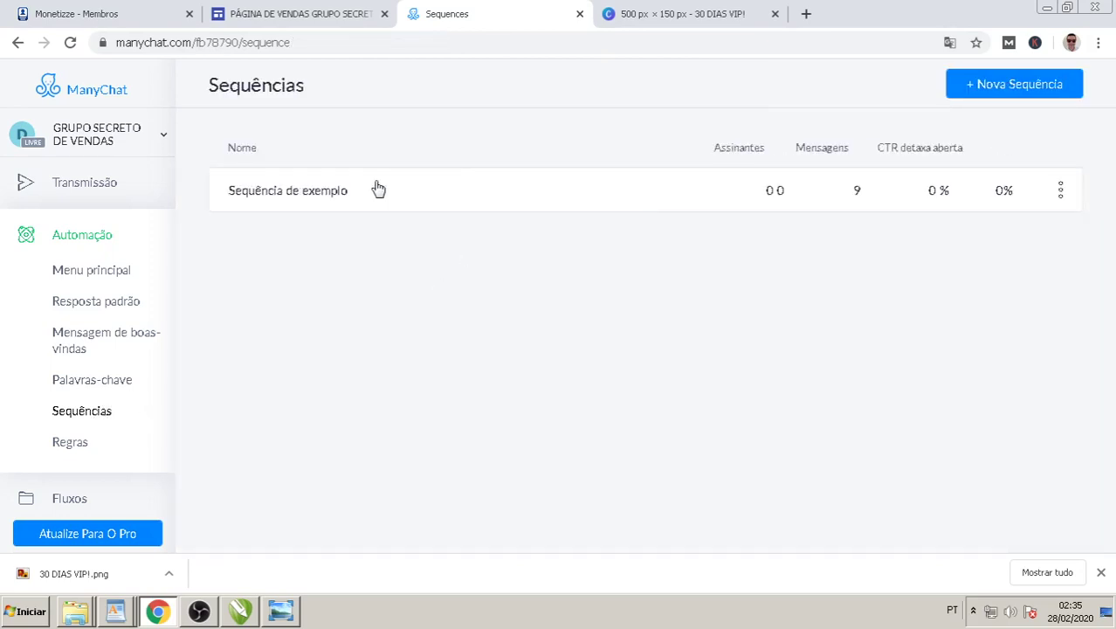
click(377, 187)
scroll(437, 245, down, 1)
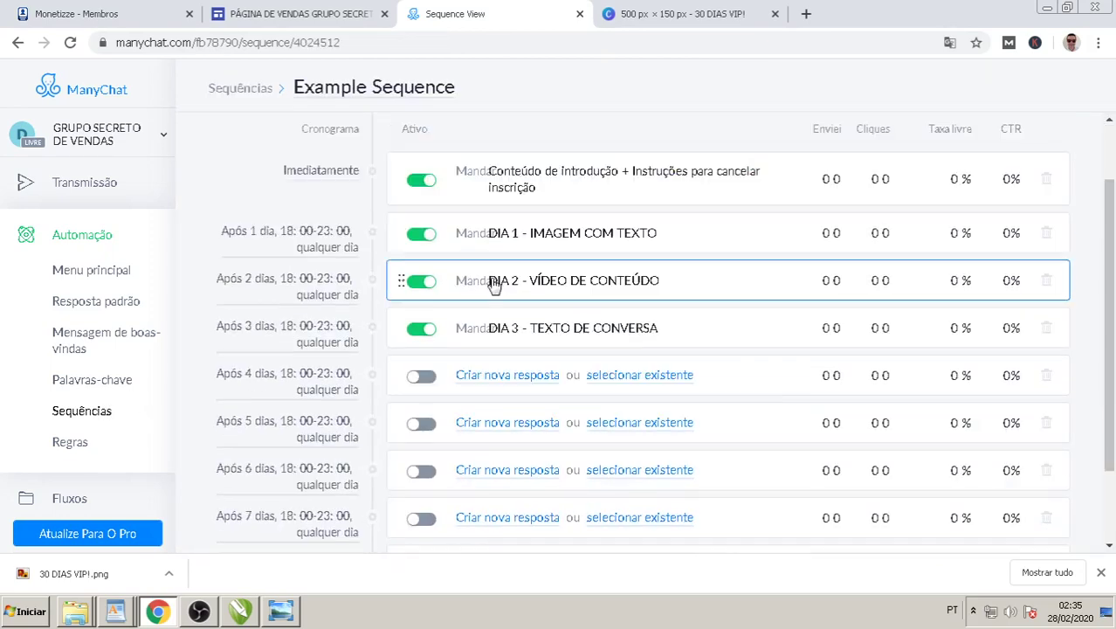
click(431, 383)
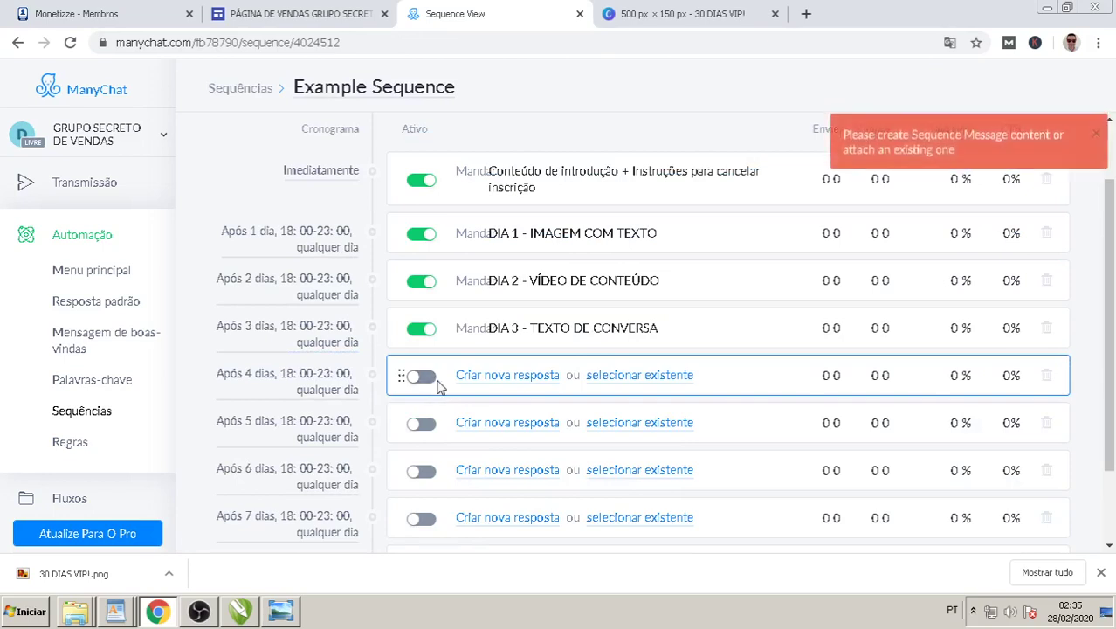
click(500, 381)
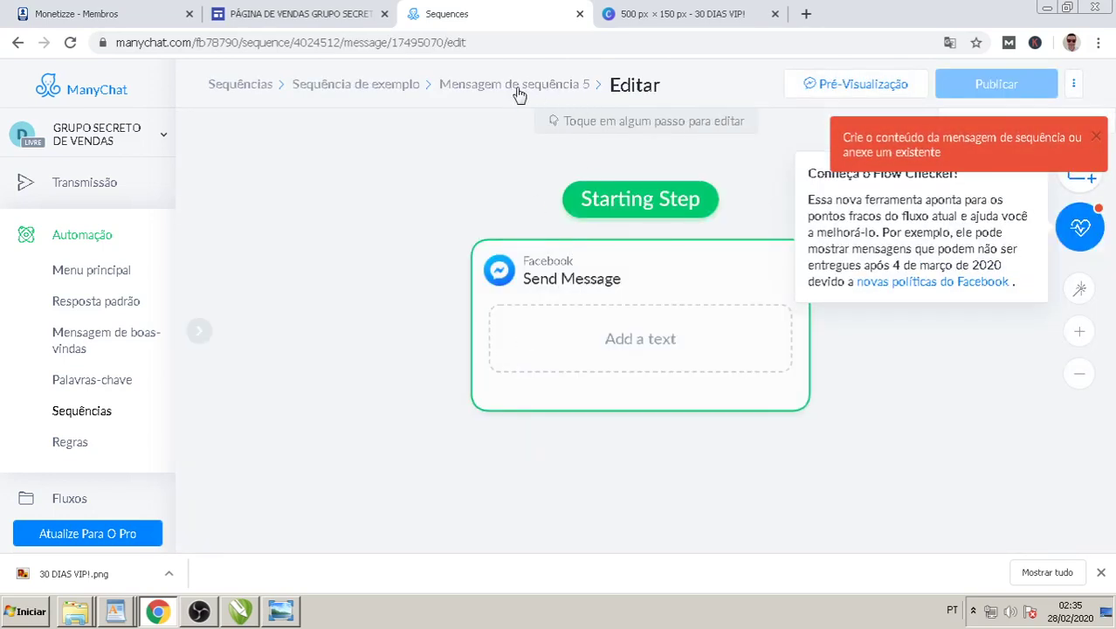
click(373, 87)
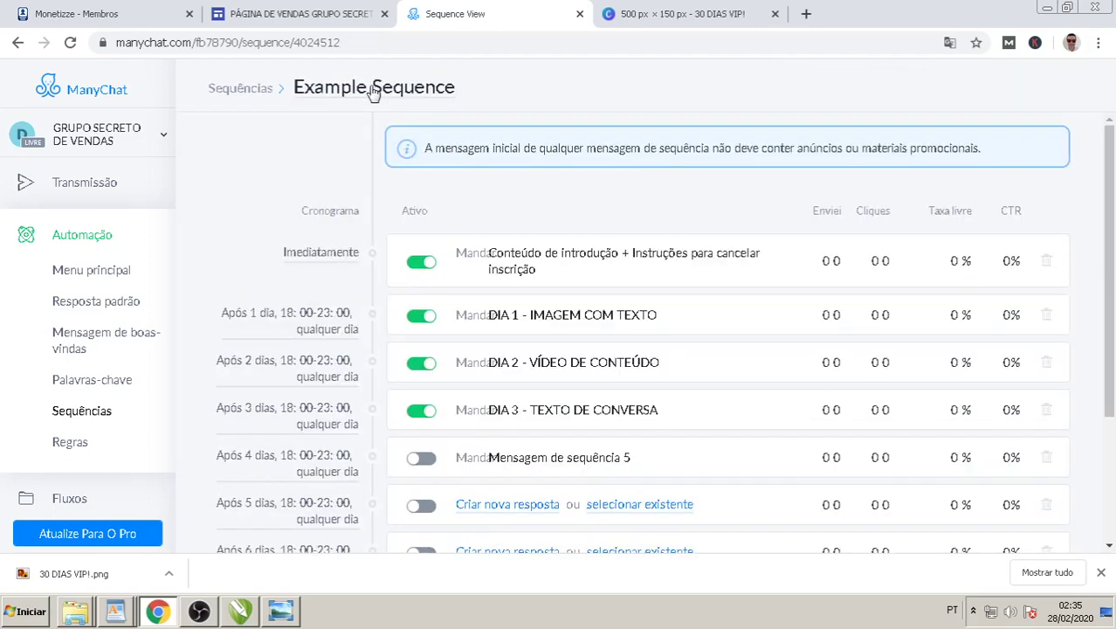
click(527, 460)
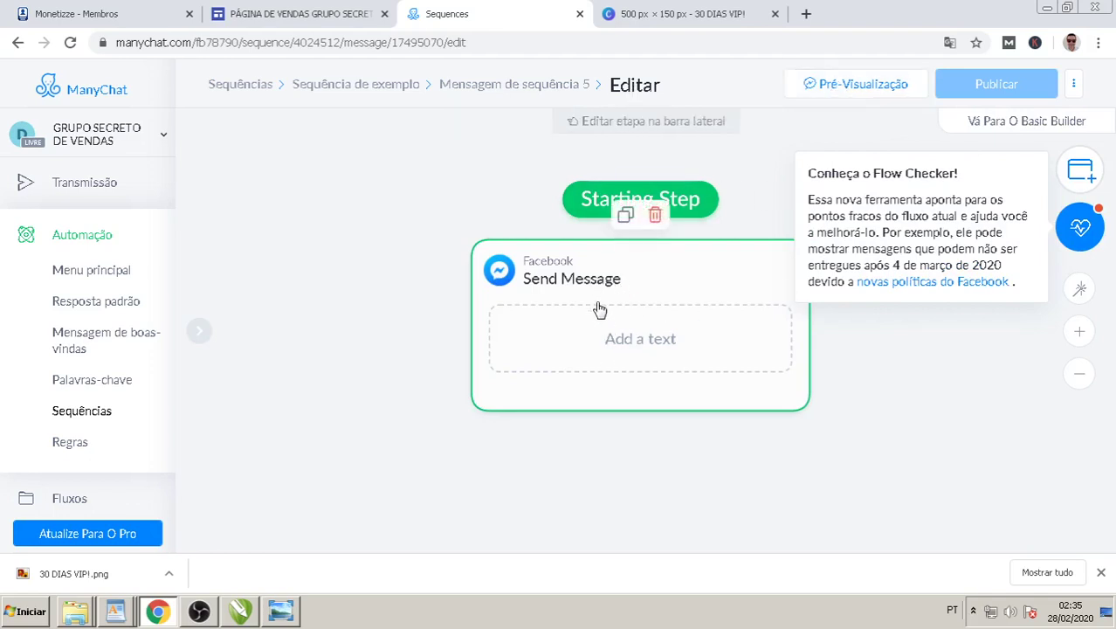
Step: Open the empty Send Message step of the day-4 message for text editing
click(599, 305)
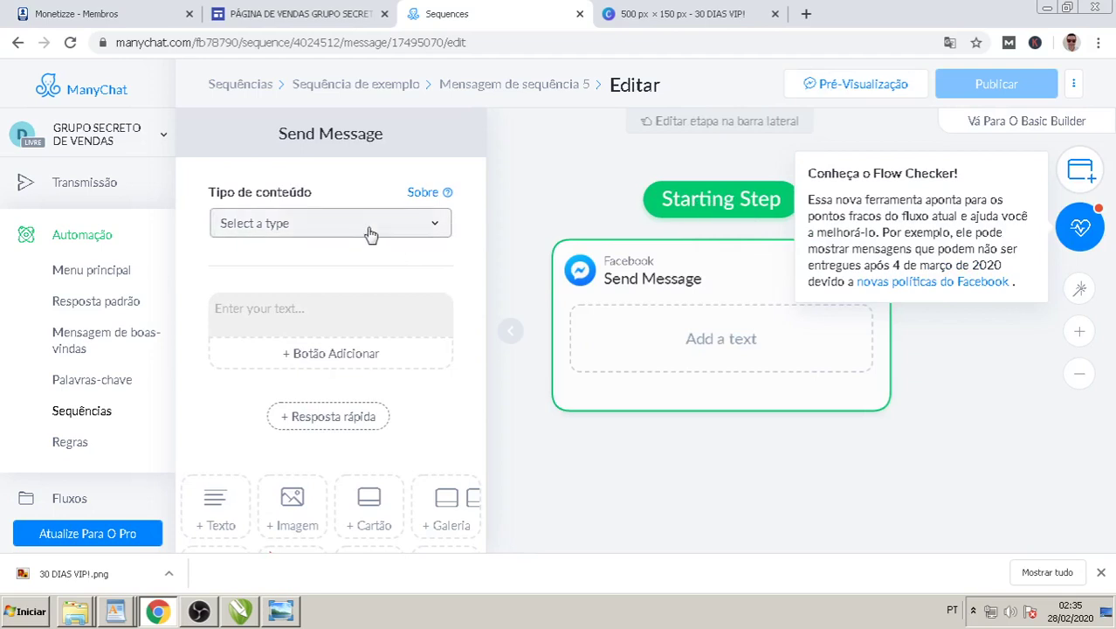
click(370, 233)
click(524, 182)
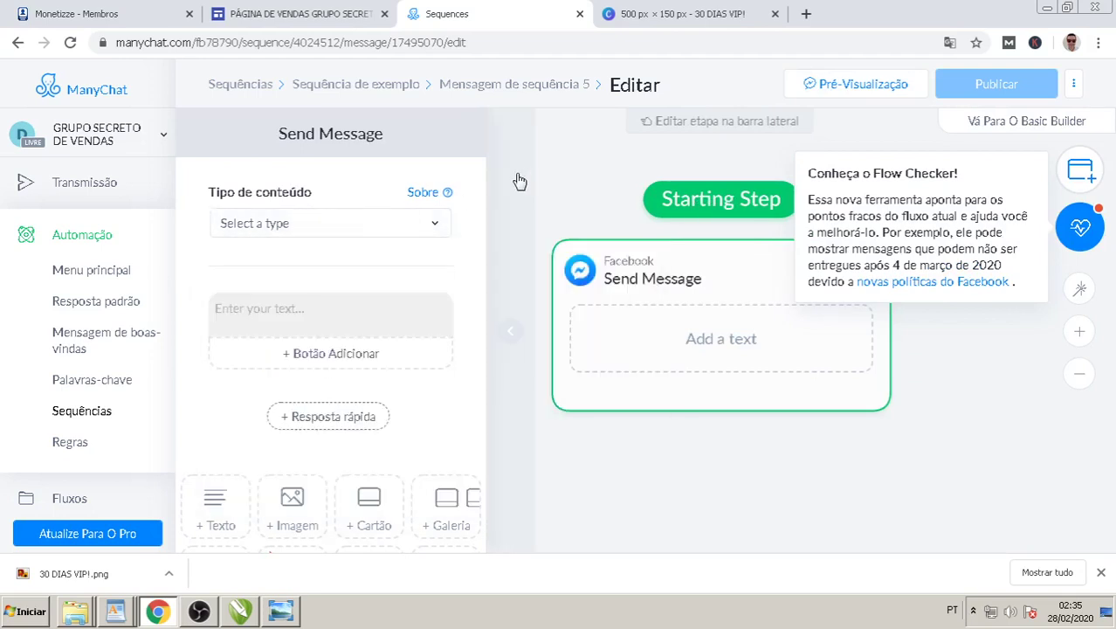
click(374, 317)
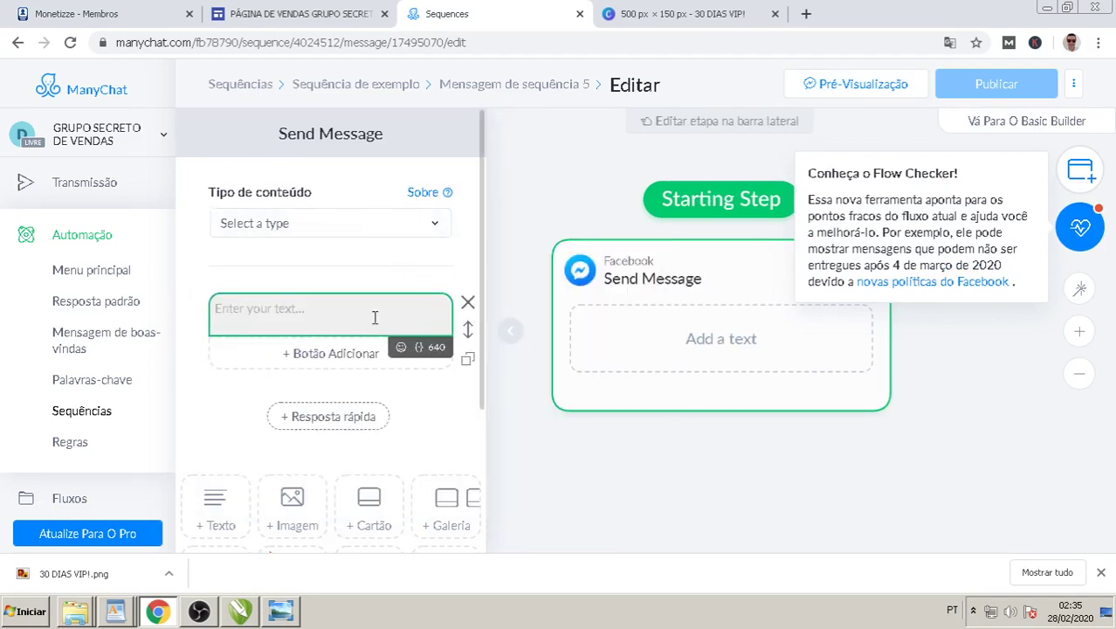
click(516, 90)
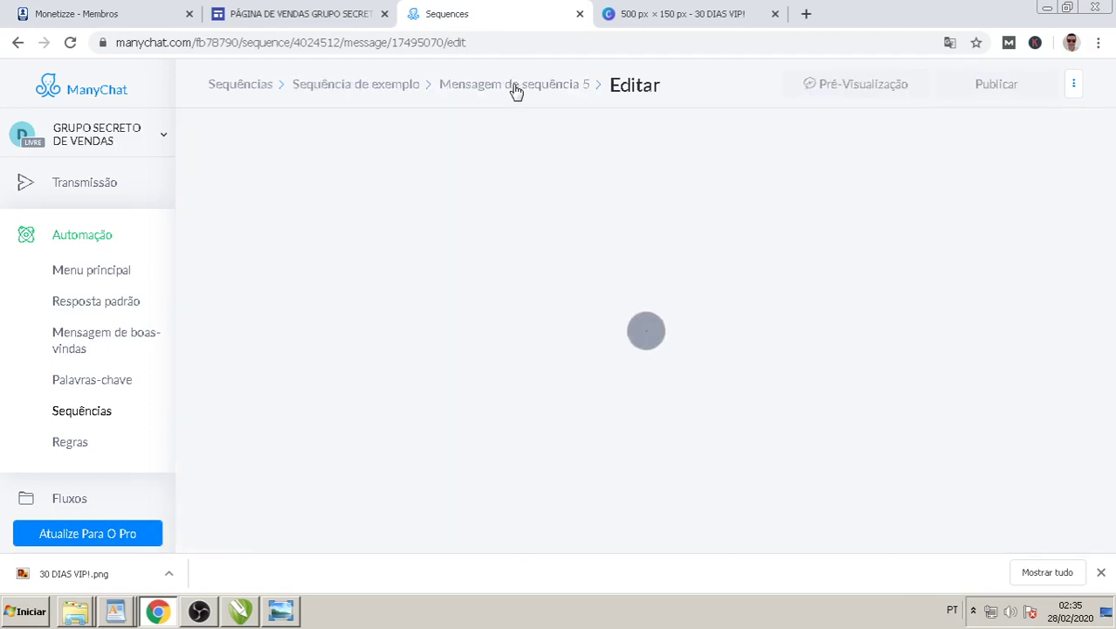
double_click(619, 127)
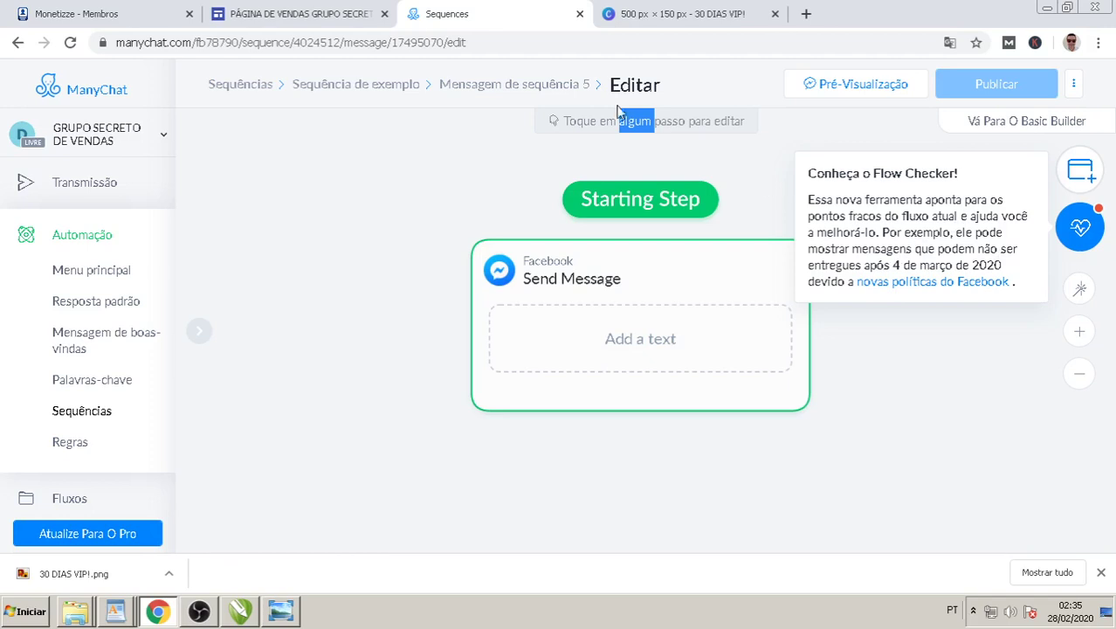
click(664, 330)
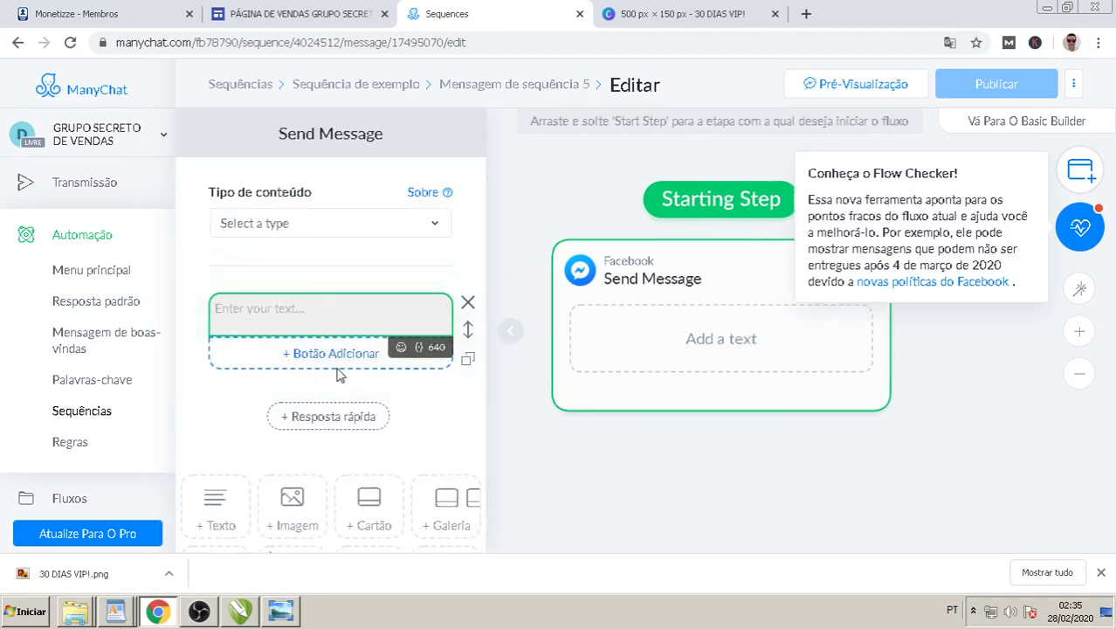
scroll(392, 290, down, 1)
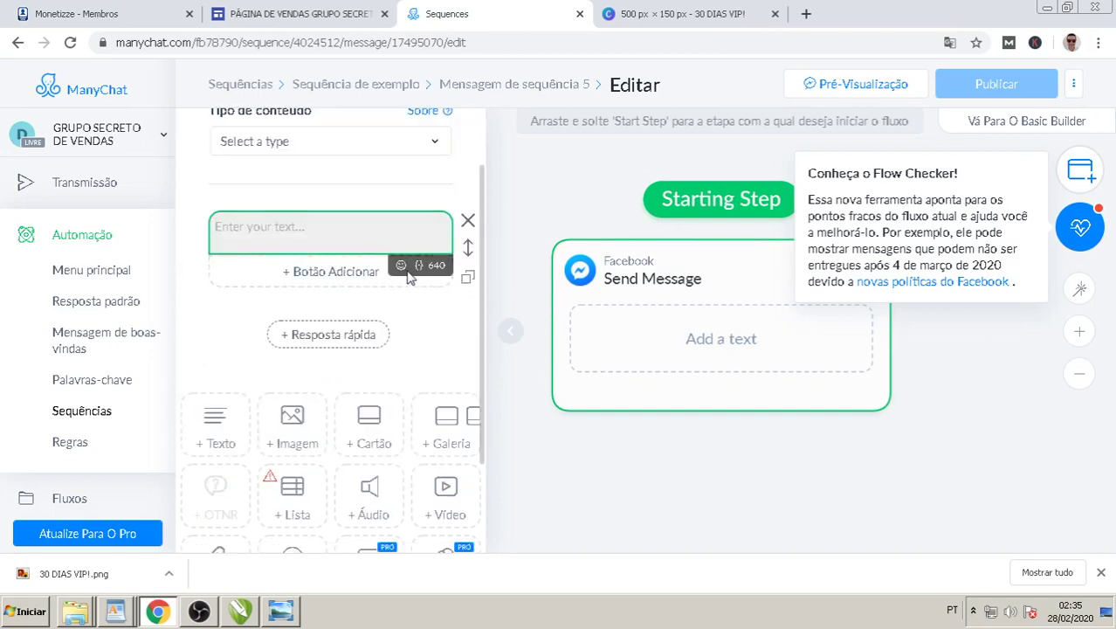
Step: Write 'Ouça o meu audio, sobre tudo o que eu aprendi nesses últimos dias.' followed by a blank line
text(Ouc)
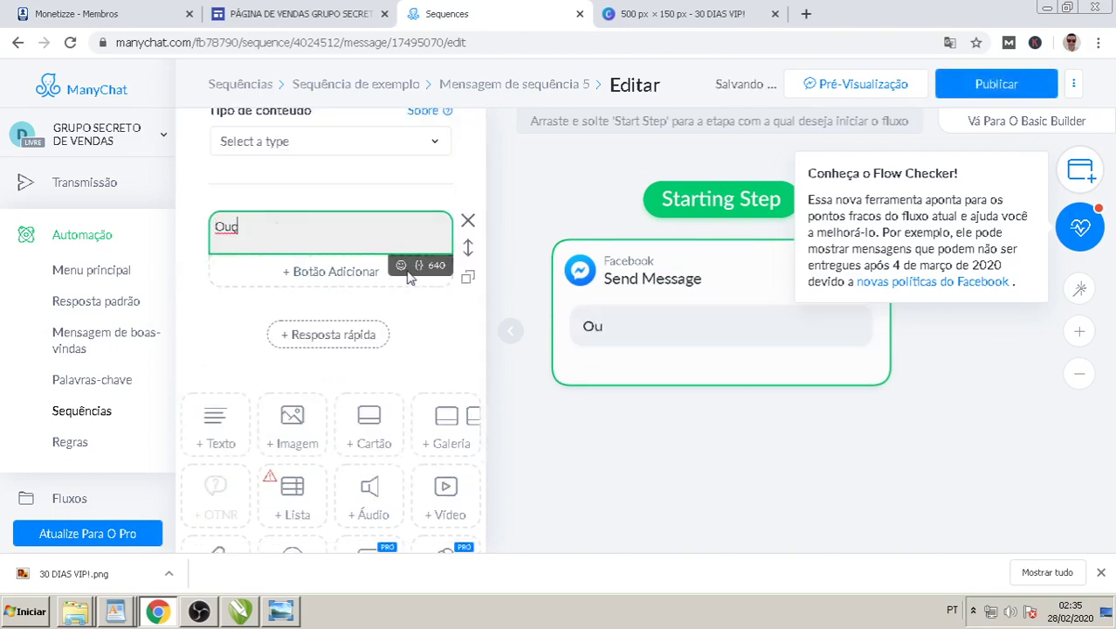
text(a o meu audio)
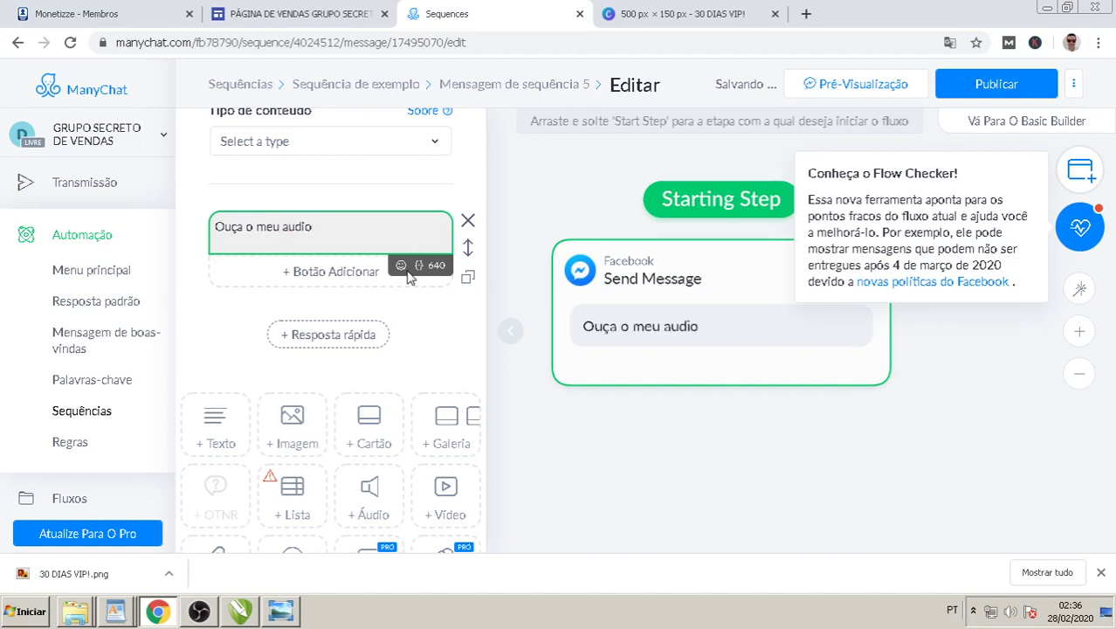
text(, sobre tudo o que)
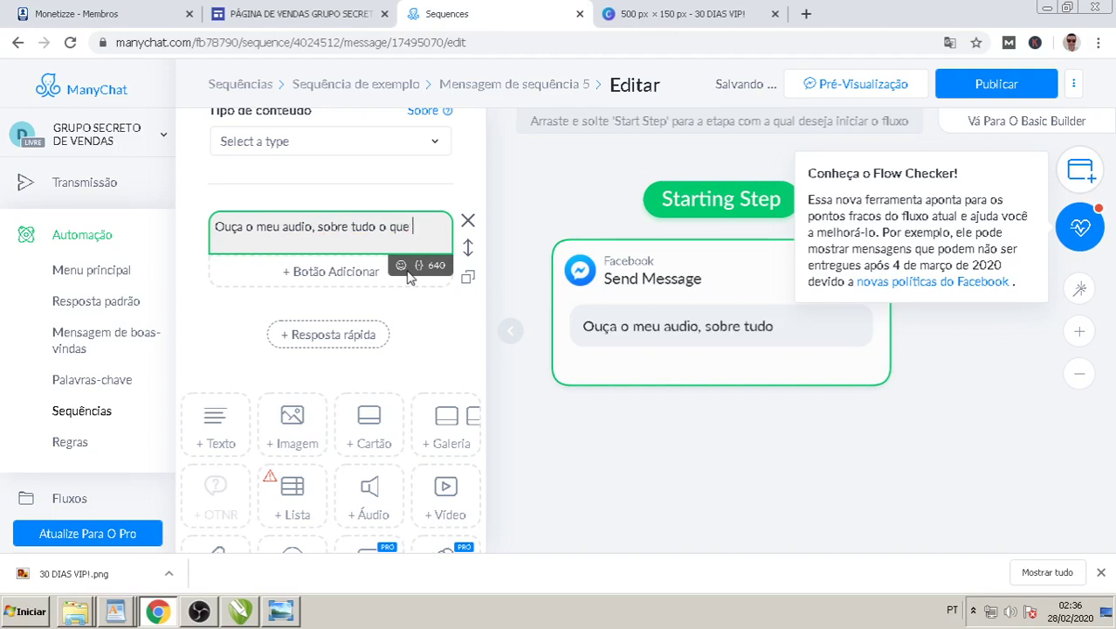
text( eu aprendi)
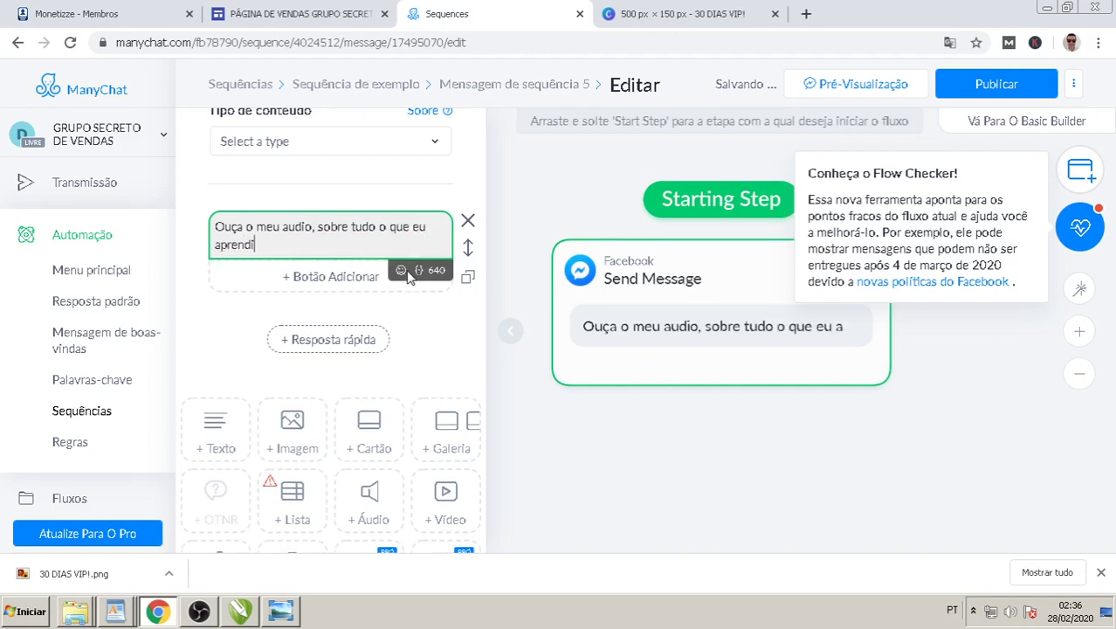
text( nesses)
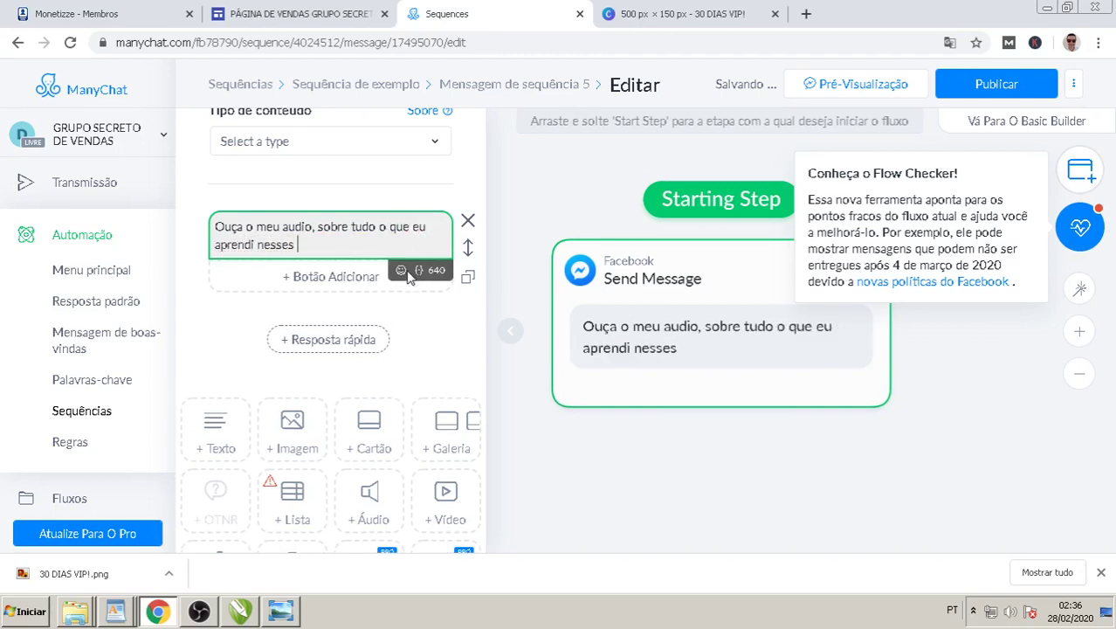
text( ultimos dias)
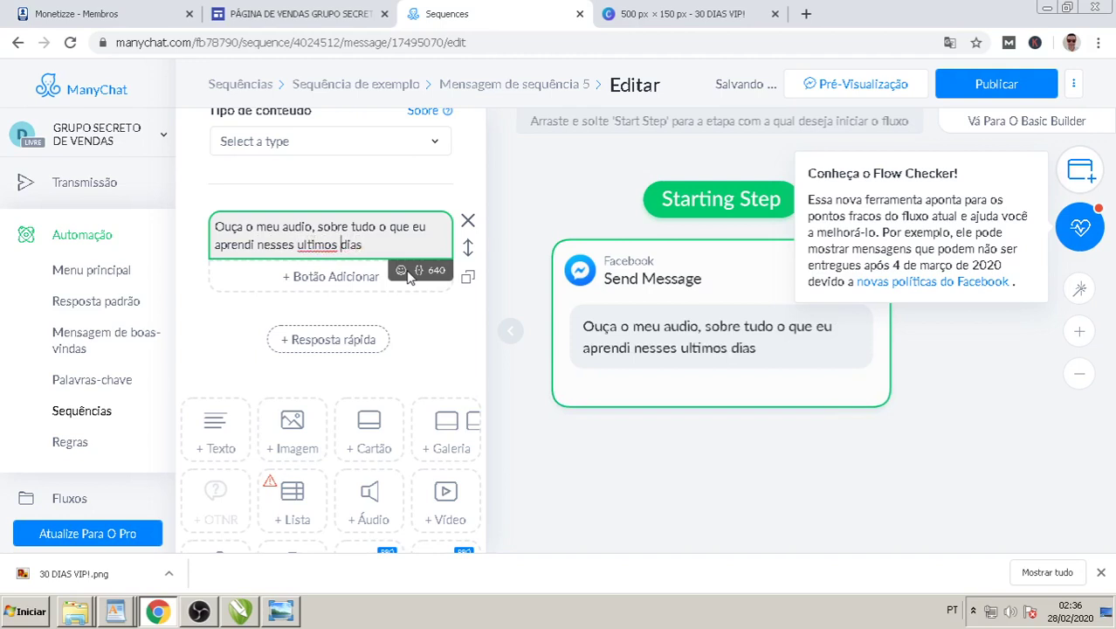
key(Right)
key(BackSpace)
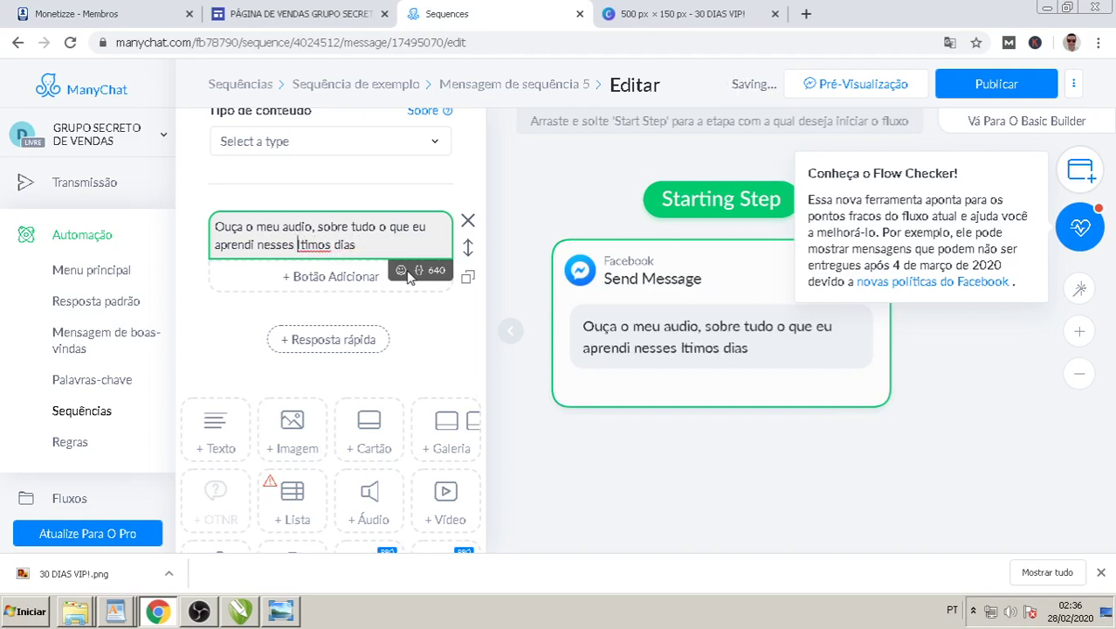
text(ú)
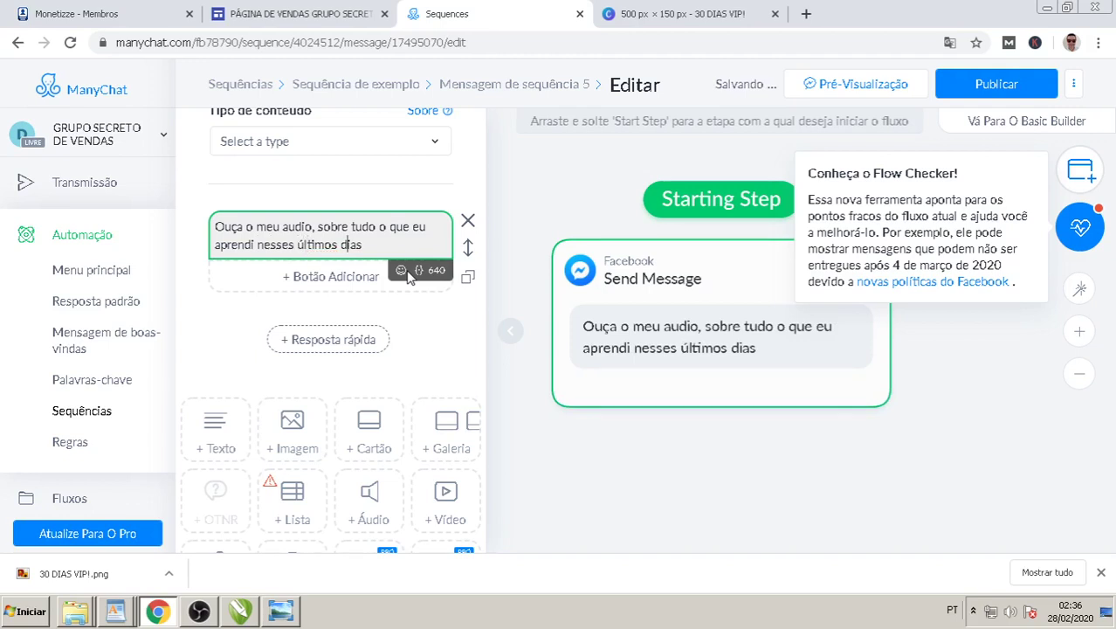
key(Return)
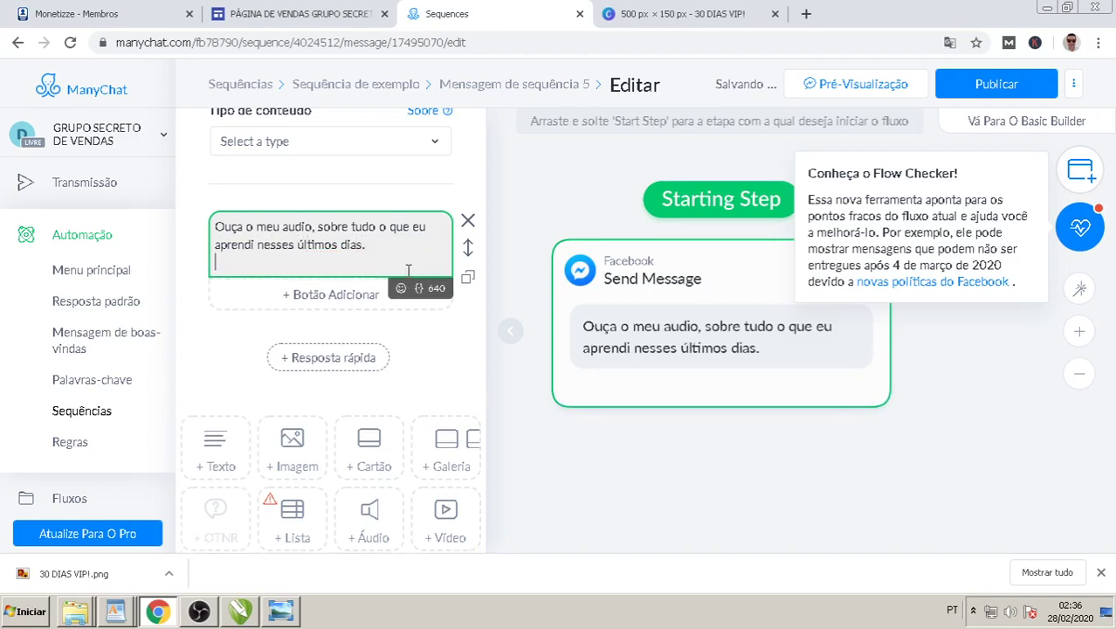
key(Return)
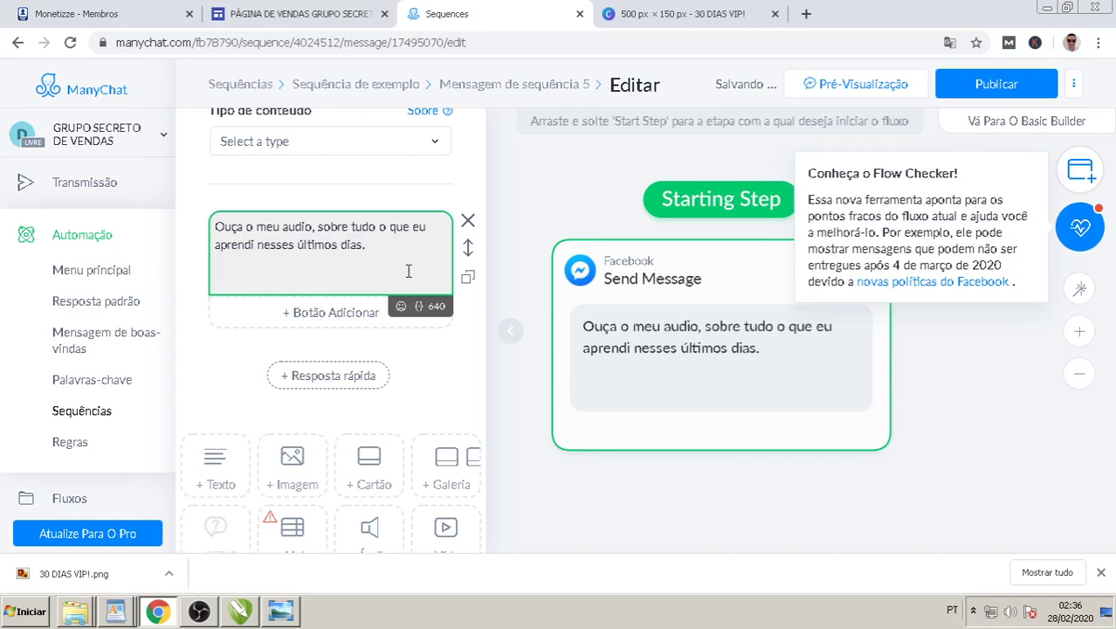
Step: Add the line 'É MUITO IMPORTANTE QUE VOCÊ OUÇA ATÉ O FINAL!!!'
text(É MUITO IMPORTANO)
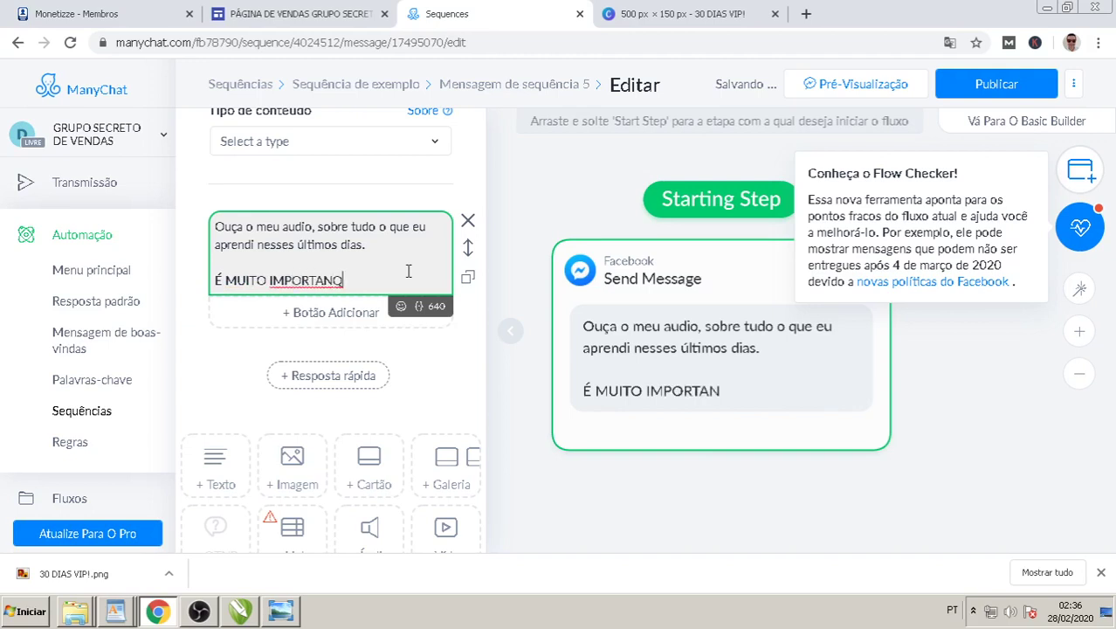
key(BackSpace)
text(TE QUE VOC)
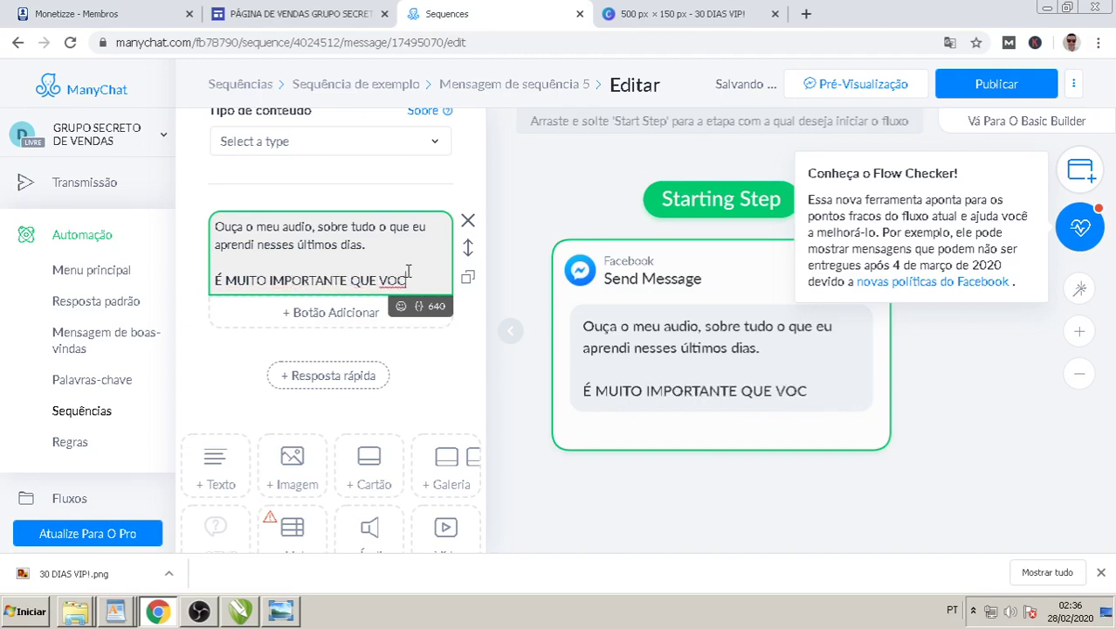
text(Ê OUÇA A)
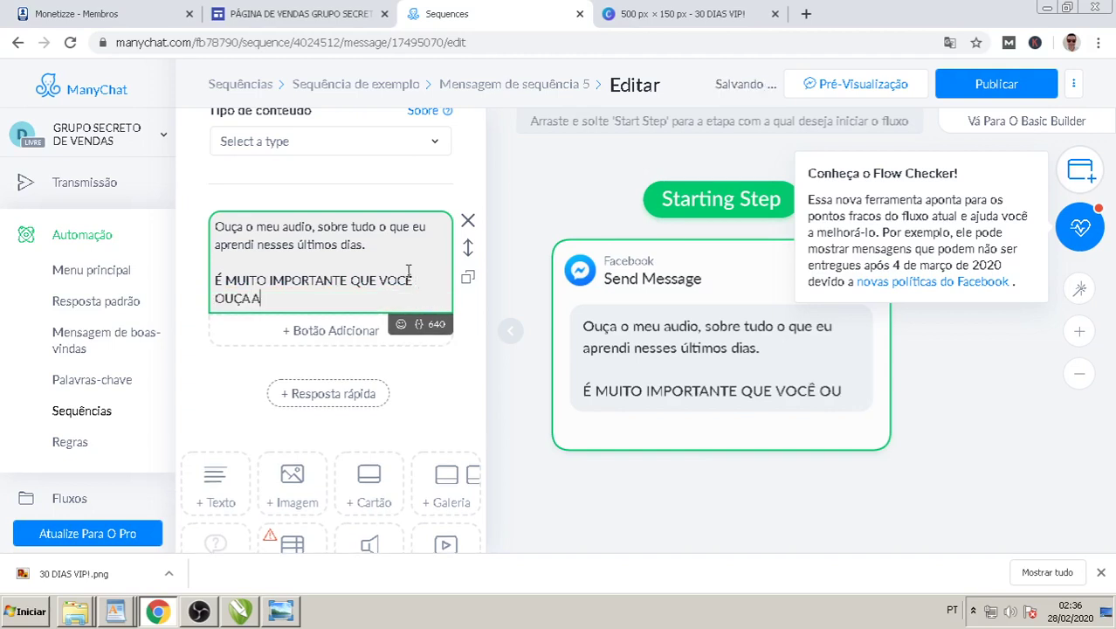
text(TÉ O FI)
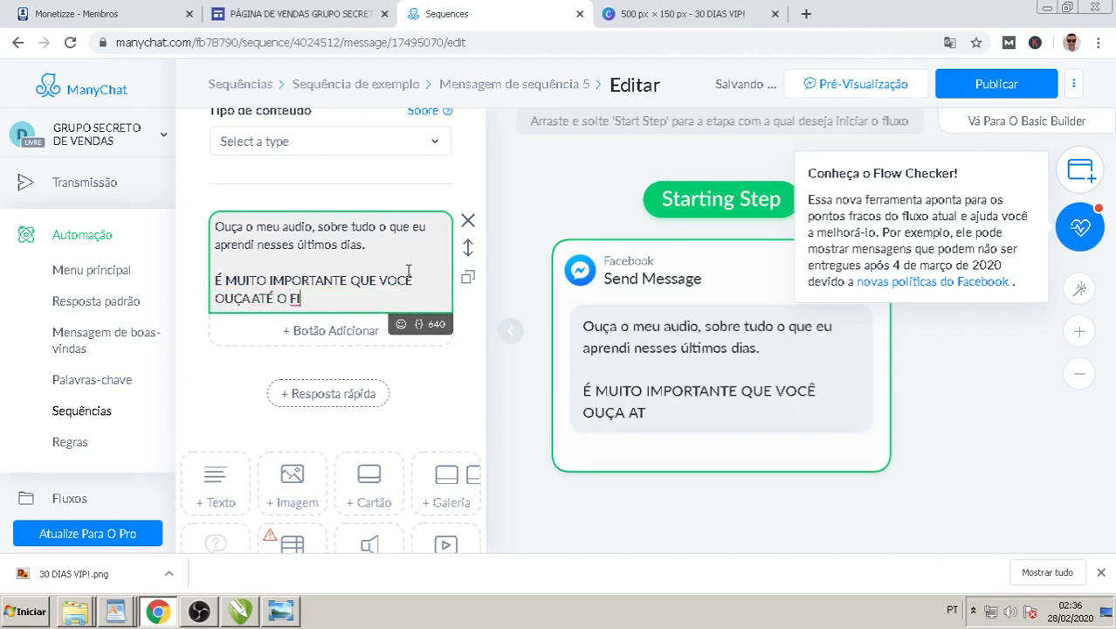
text(NAK)
key(BackSpace)
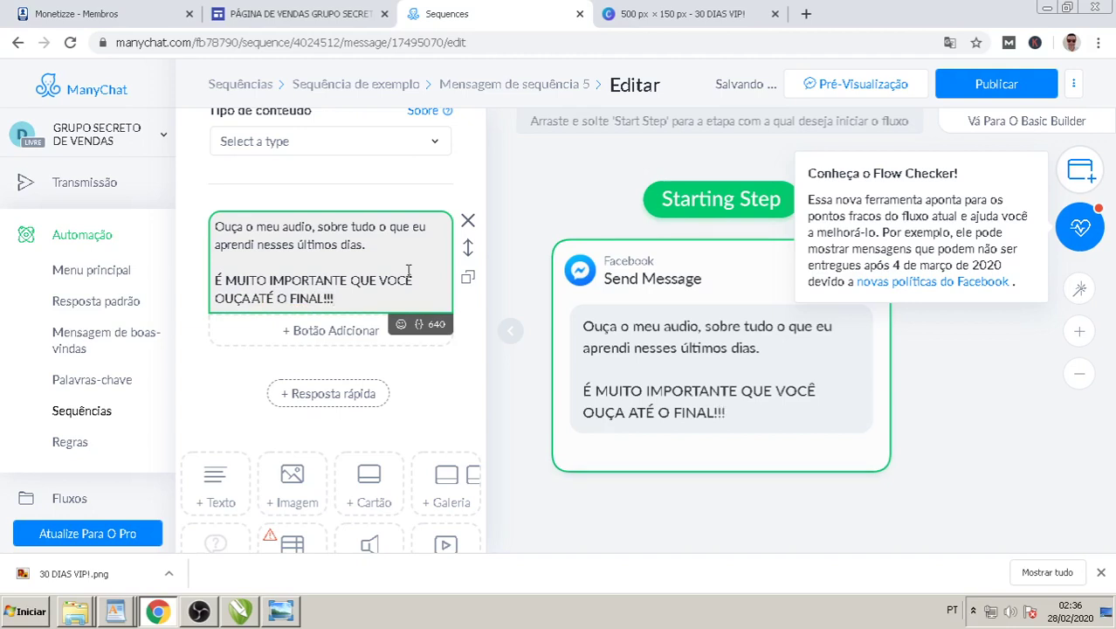
scroll(280, 462, down, 1)
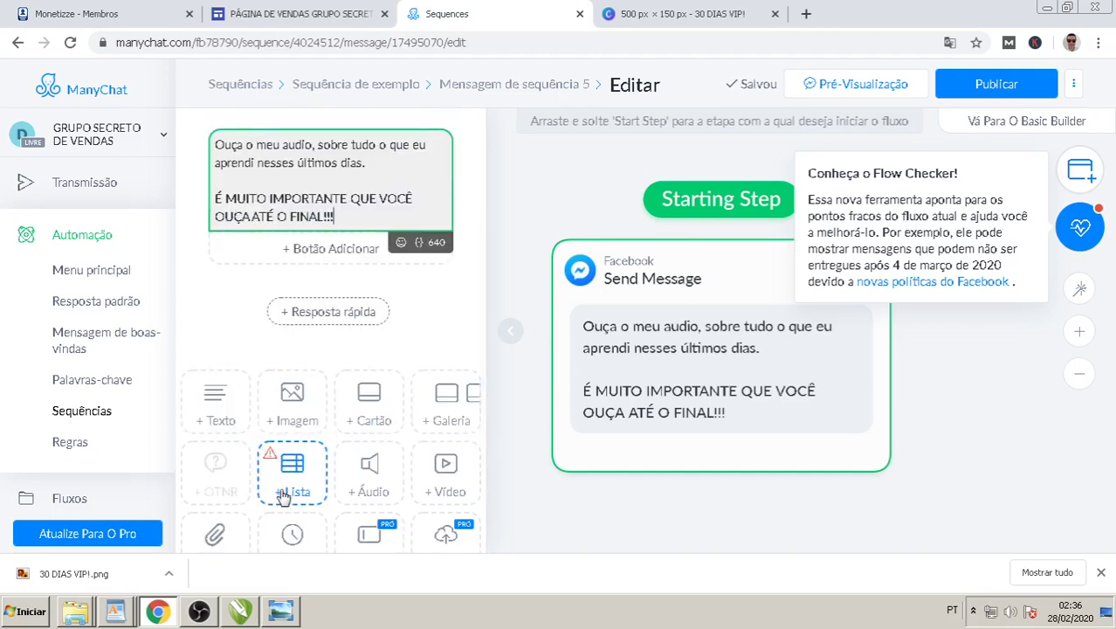
Step: Add an Áudio block below the message text
mouse_move(258, 437)
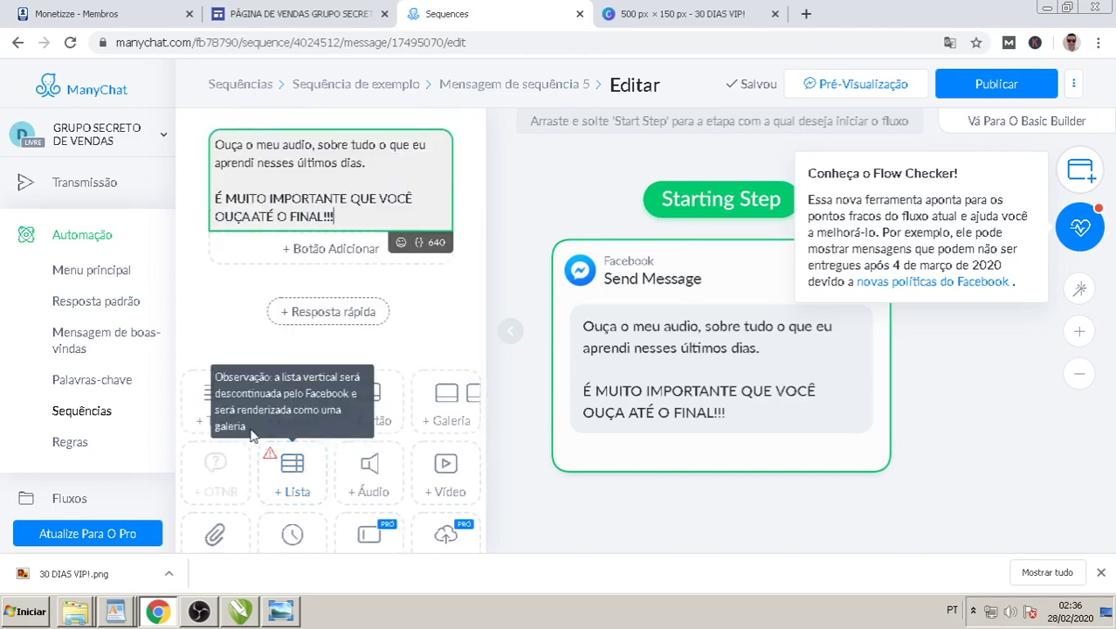
click(359, 482)
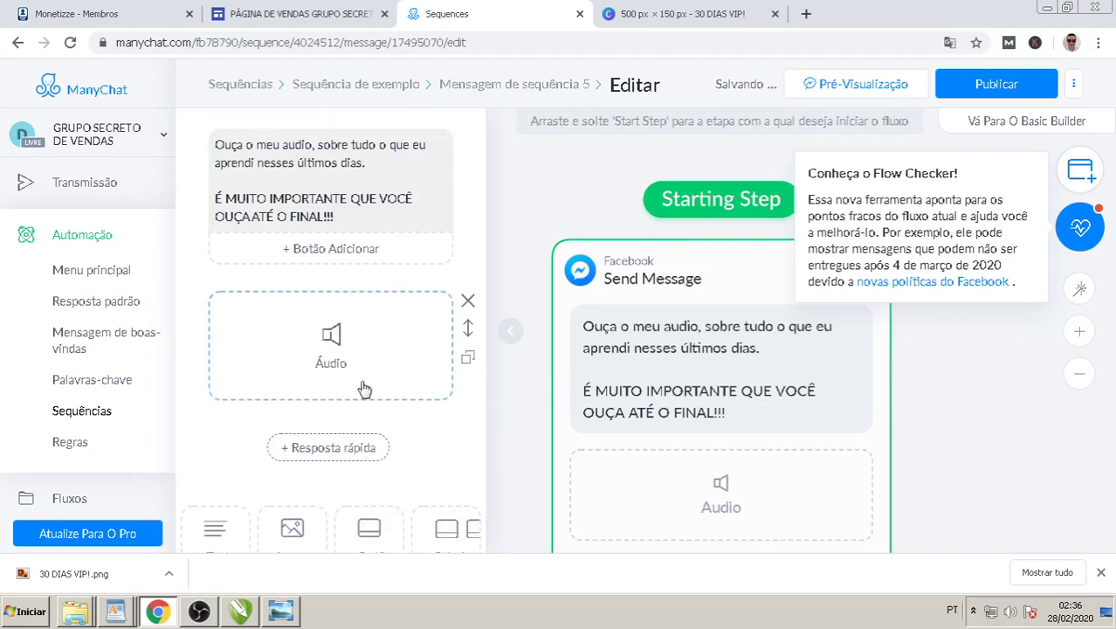
click(365, 363)
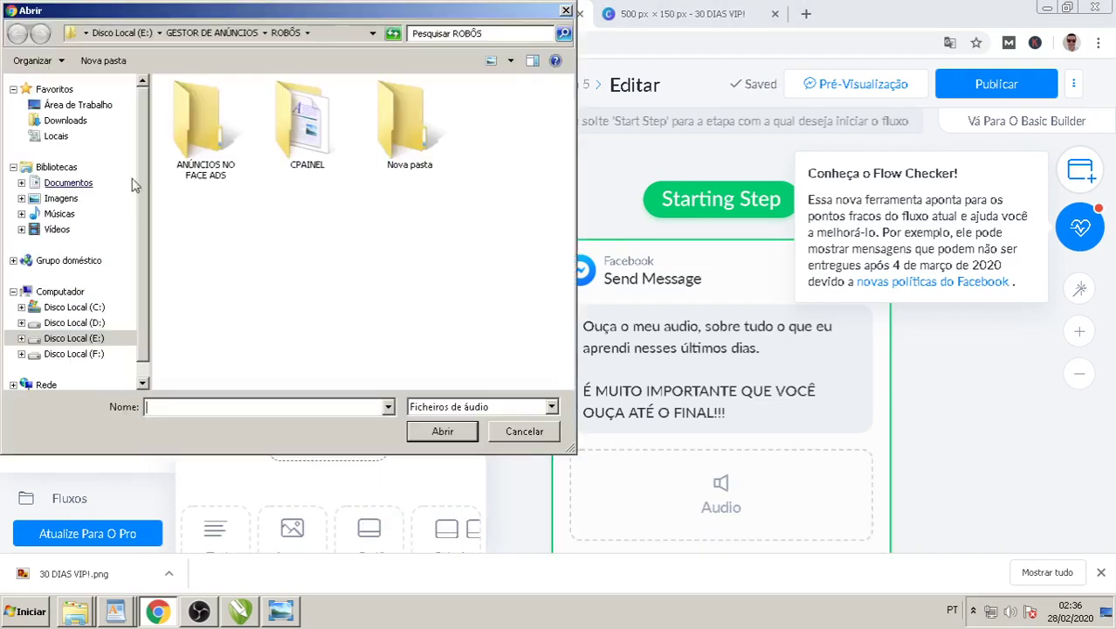
Step: Search Imagens, Vídeos, Músicas, Documentos and Downloads for an audio file showing all file types, then cancel
click(69, 200)
click(63, 229)
click(69, 215)
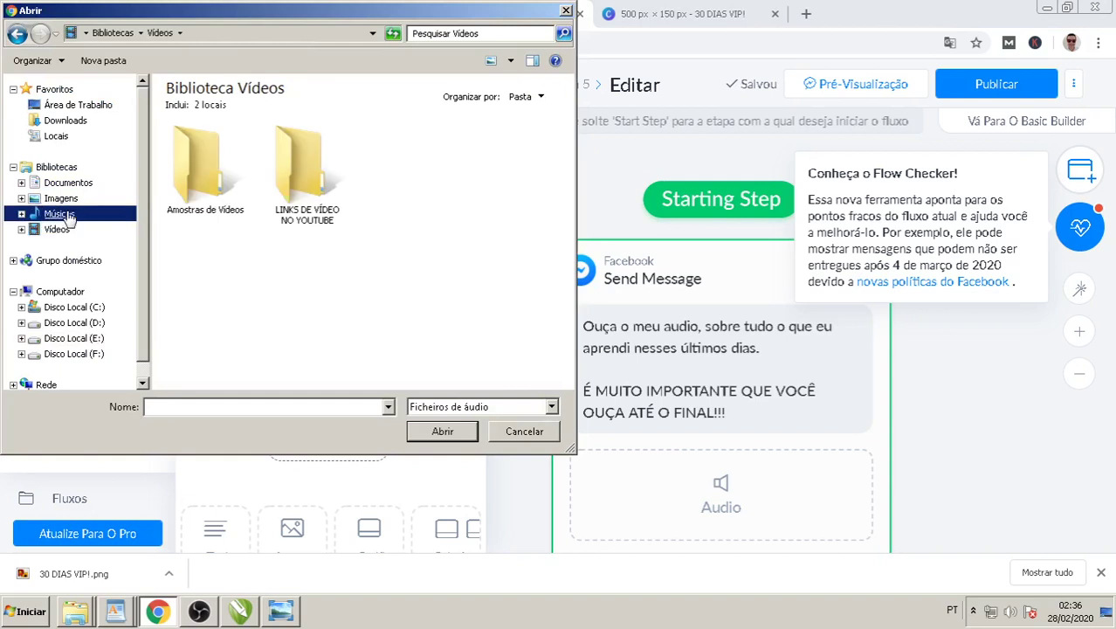
click(63, 169)
click(68, 184)
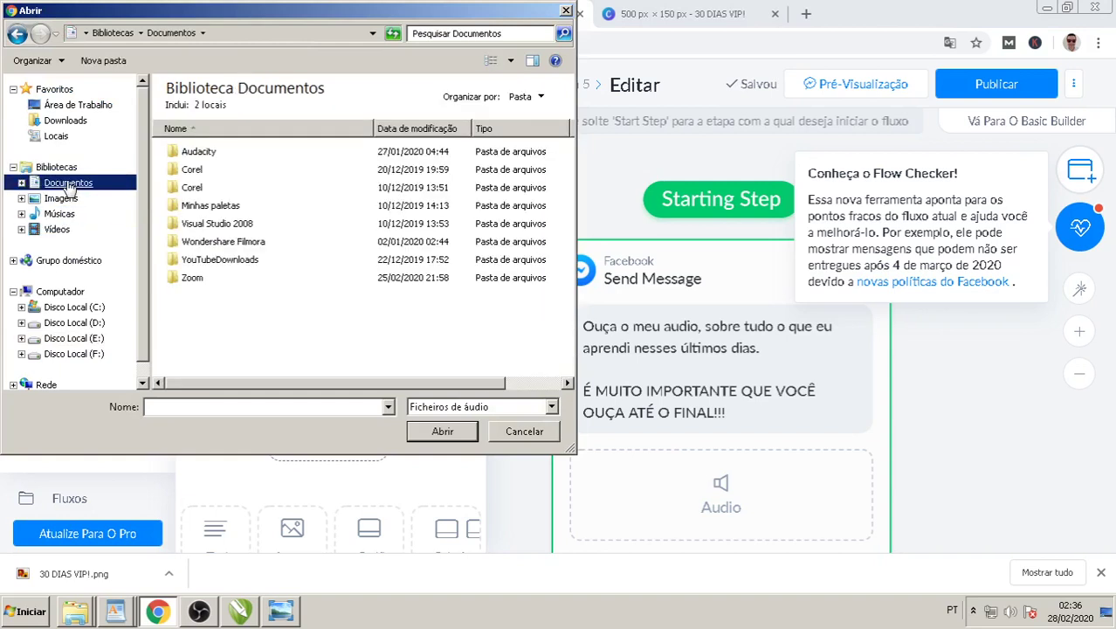
click(60, 229)
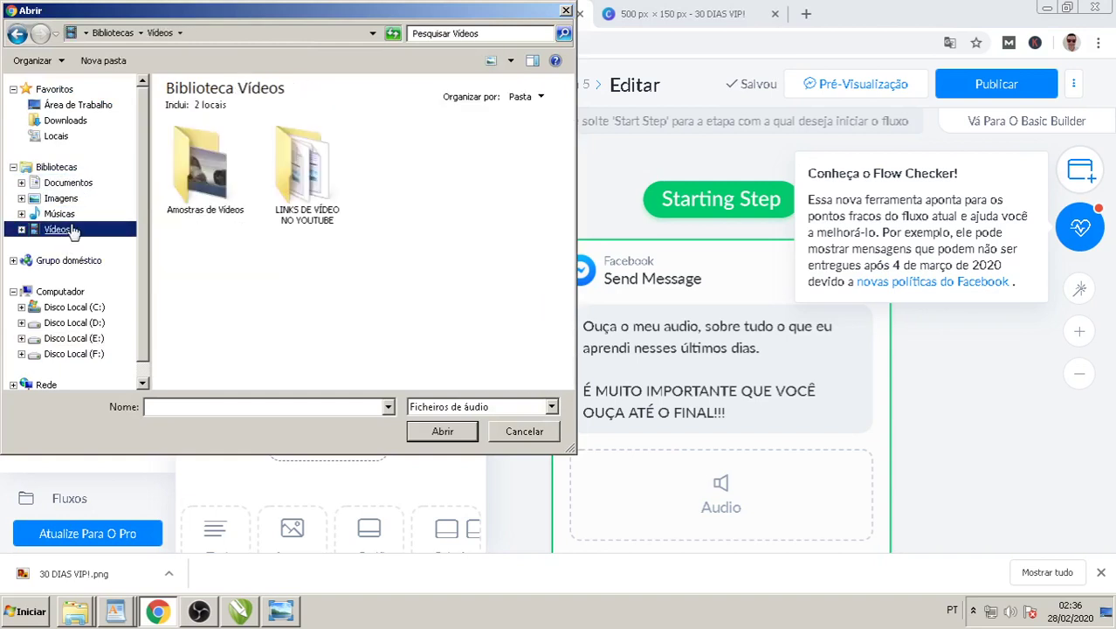
double_click(301, 177)
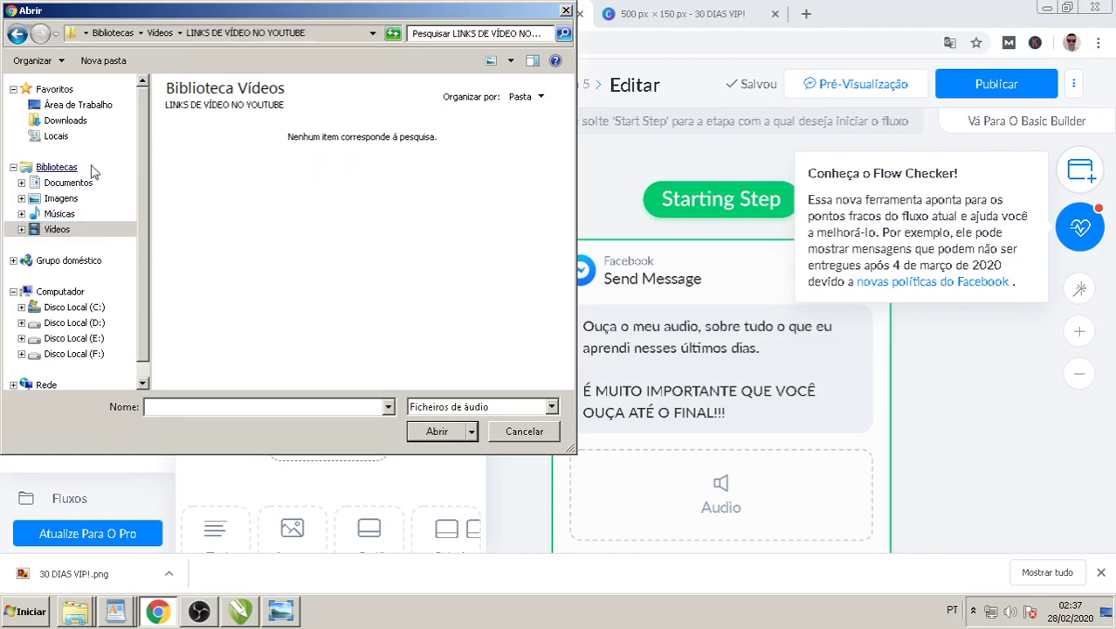
click(65, 121)
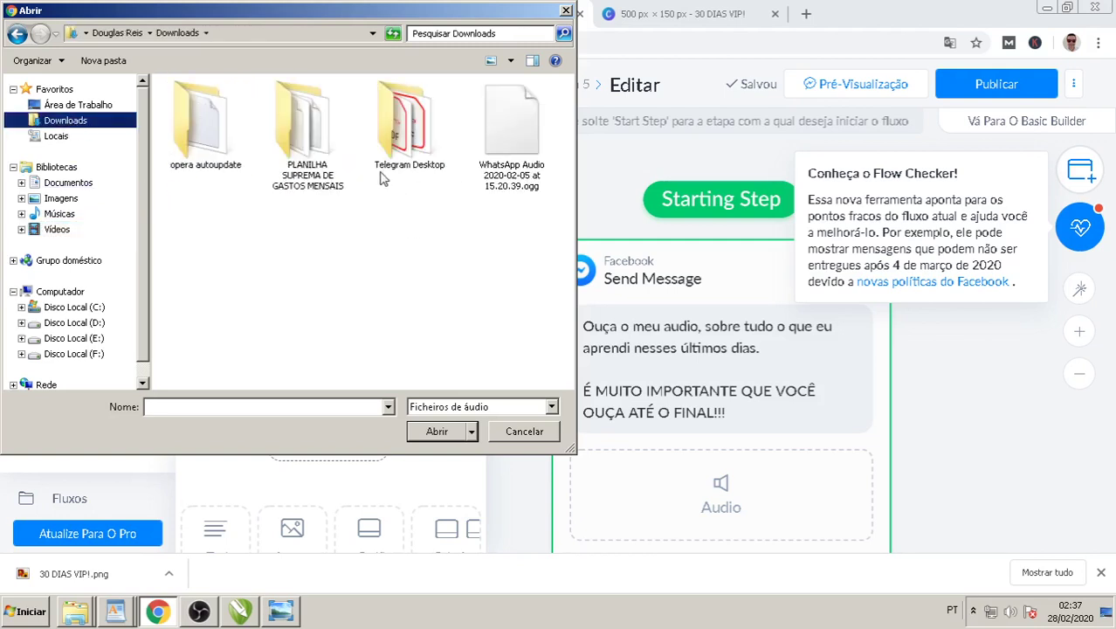
click(553, 407)
click(476, 429)
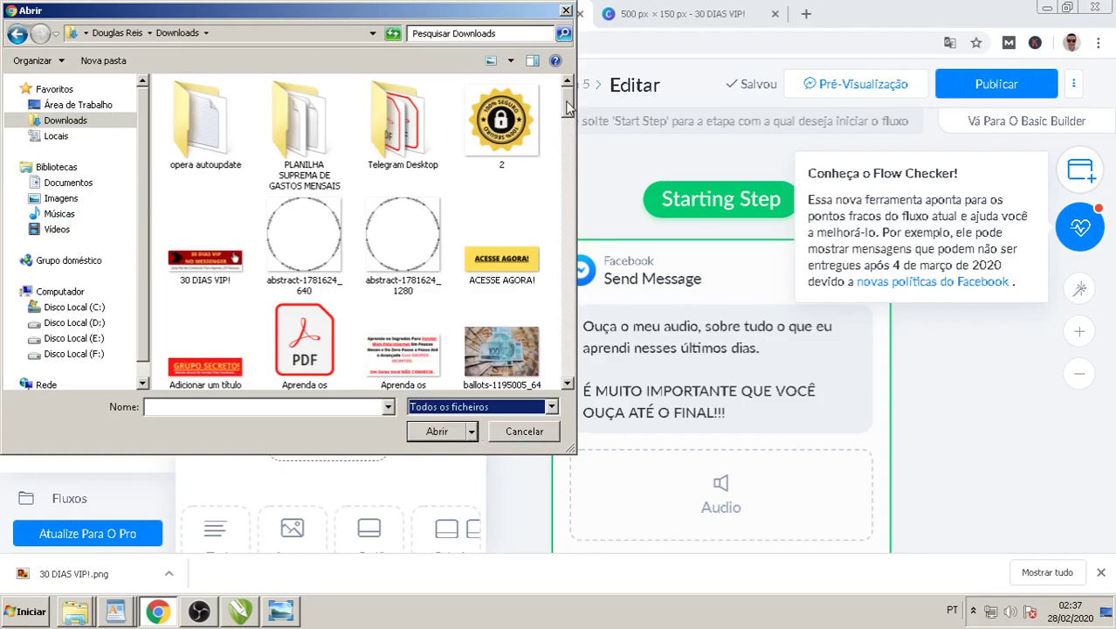
drag(568, 104, 569, 80)
click(524, 432)
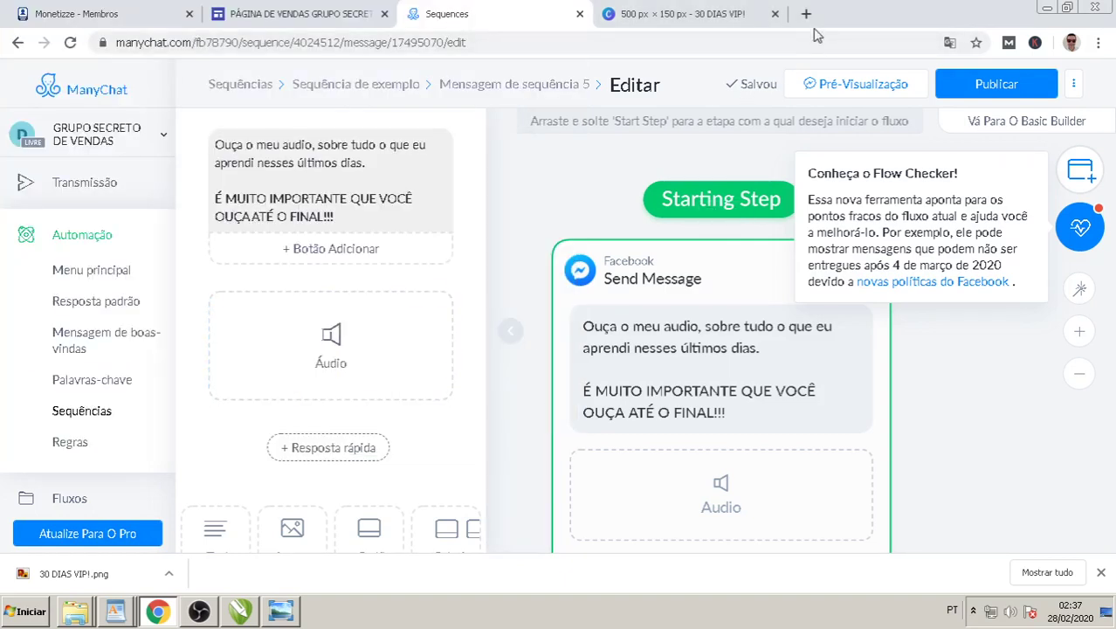
Step: Open WhatsApp Web in a new tab and go to a contact's chat
click(806, 14)
text(W)
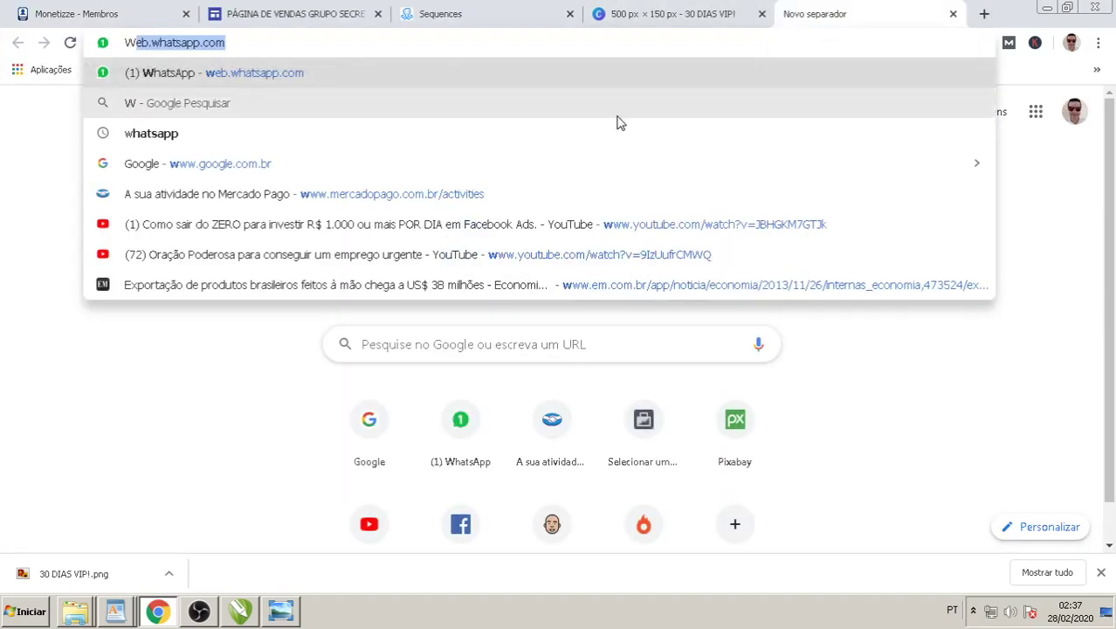
key(Return)
click(210, 616)
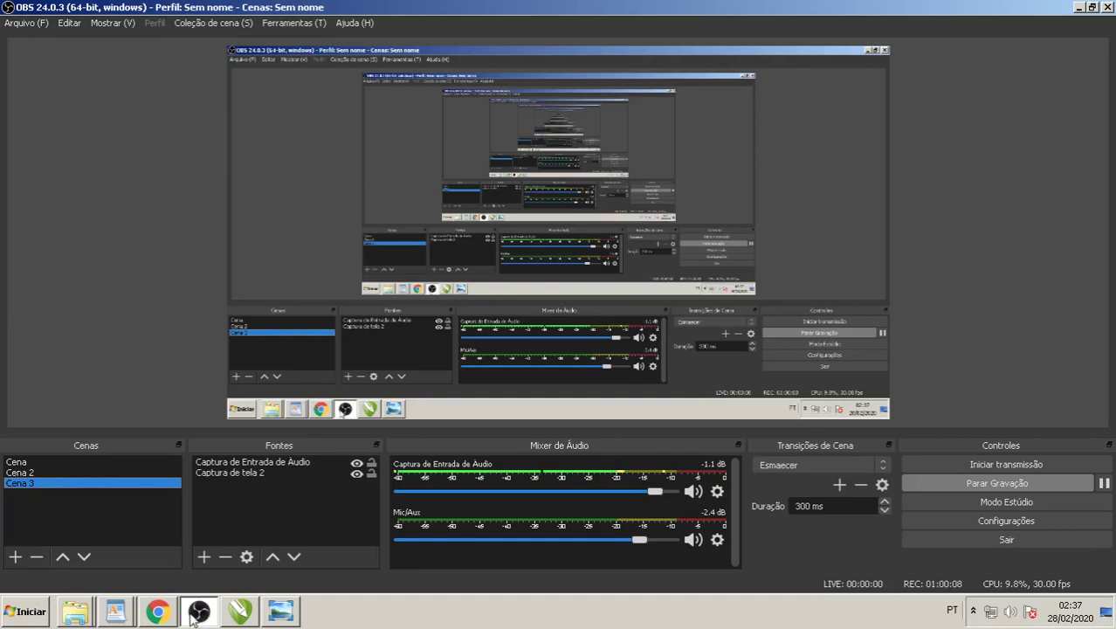
click(208, 611)
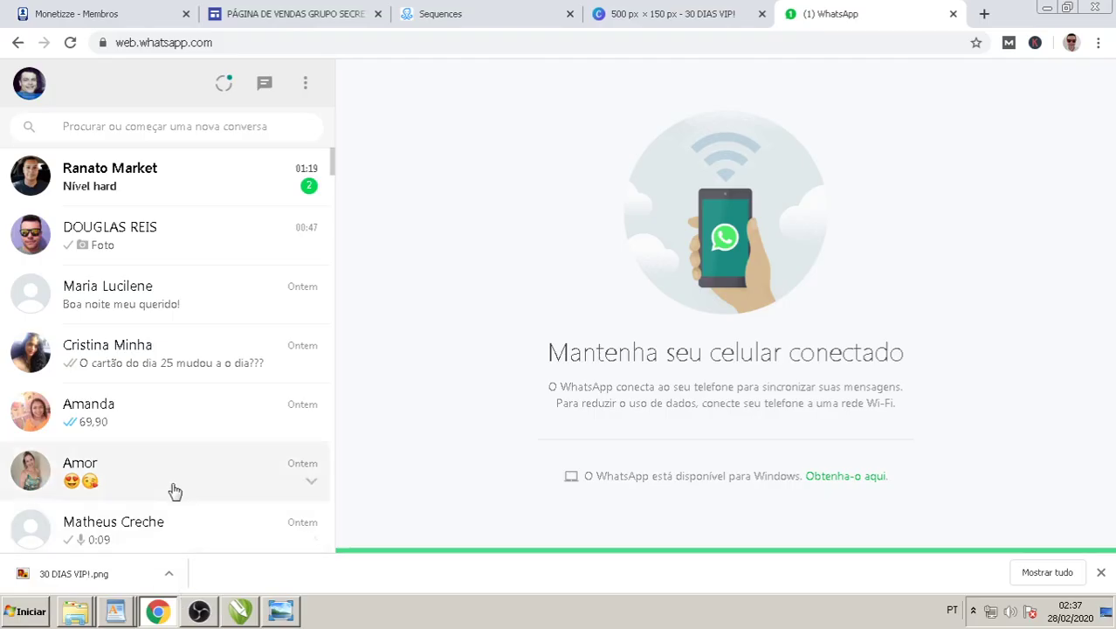
click(184, 239)
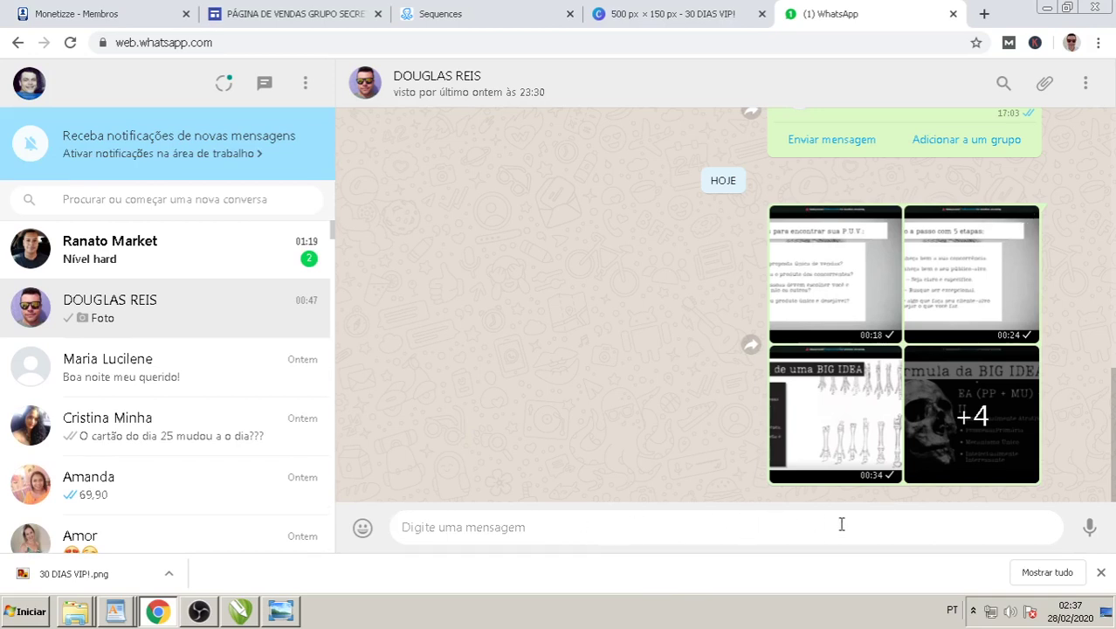
Step: Record and send a 0:23 voice message, then download it as an .ogg file
click(1093, 532)
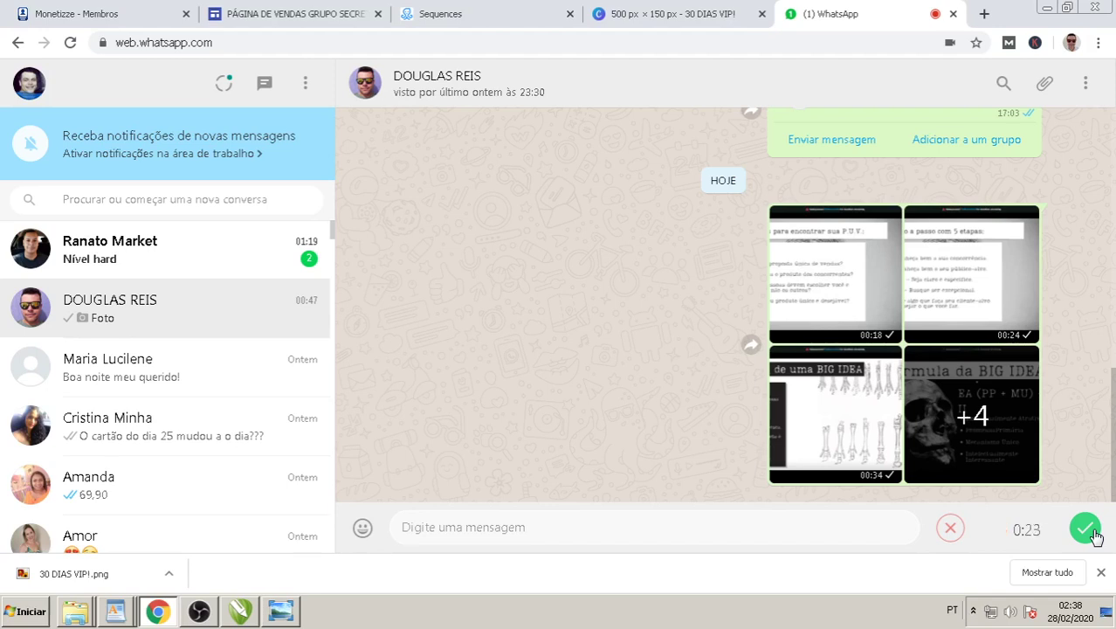
click(1086, 529)
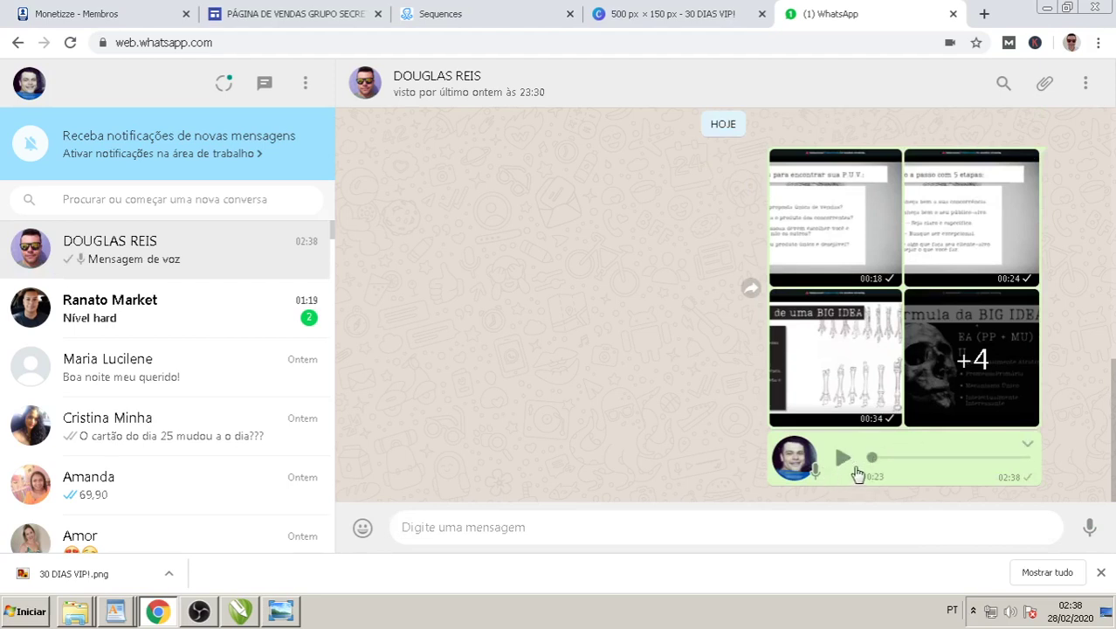
click(1027, 451)
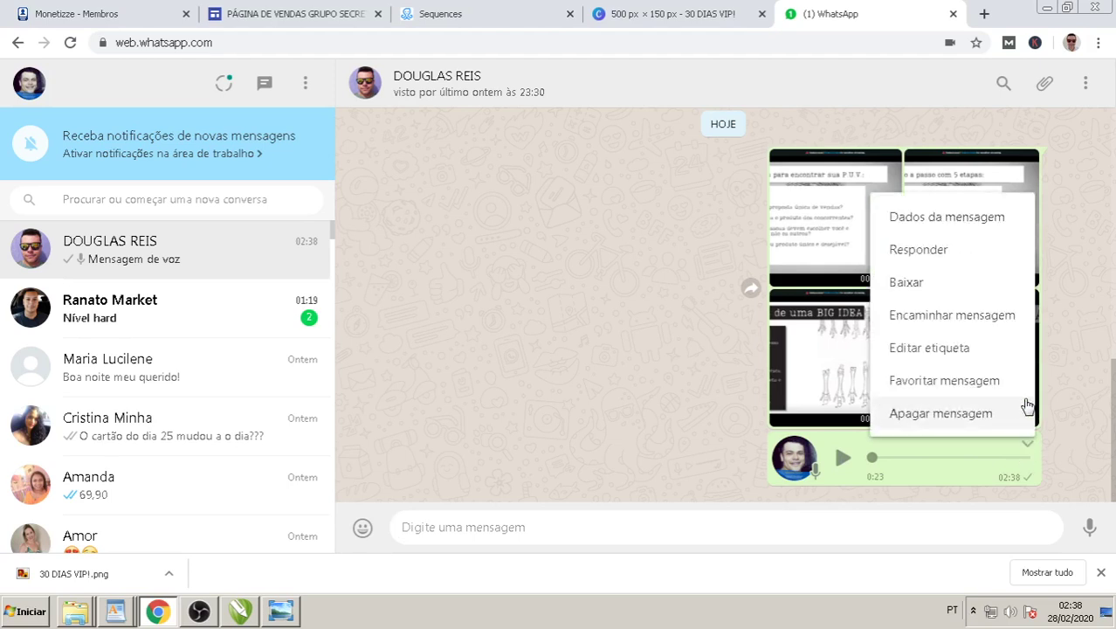
click(902, 284)
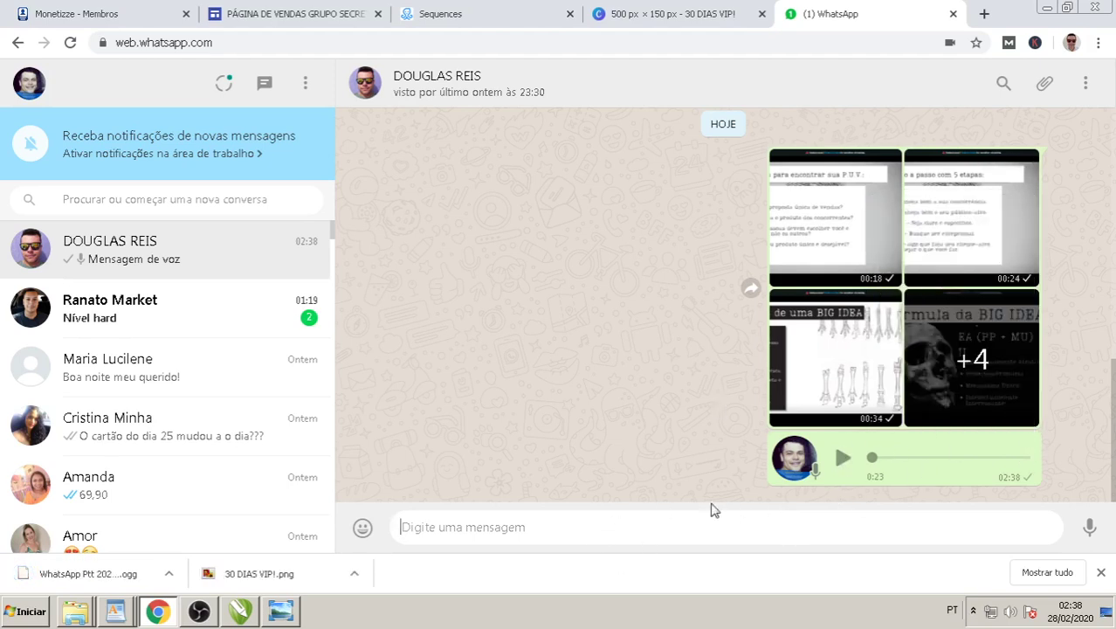
click(199, 612)
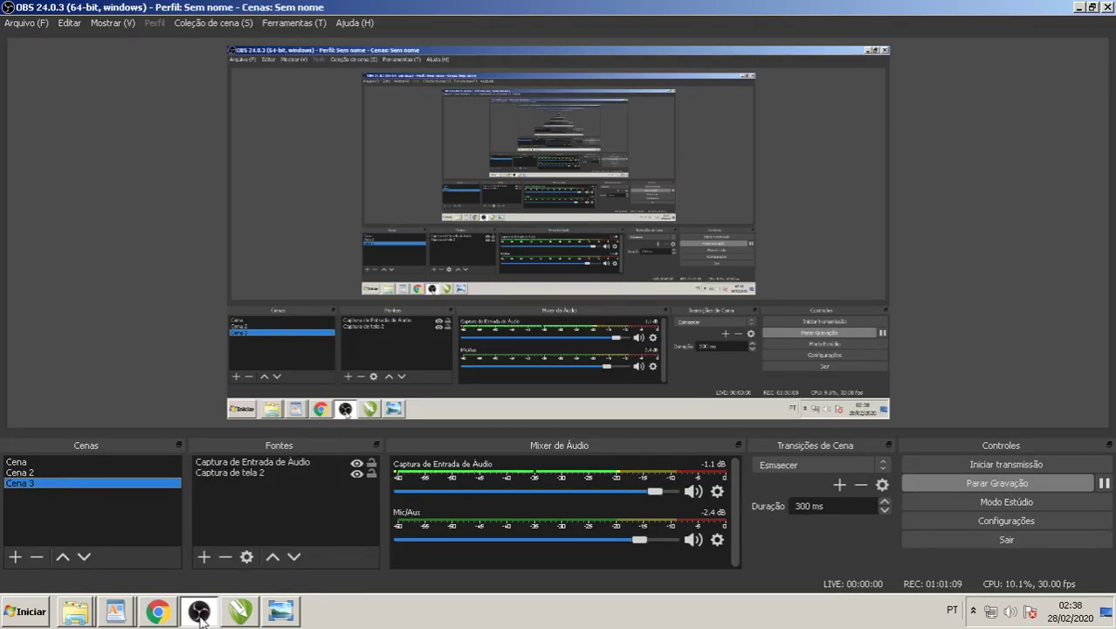
click(168, 614)
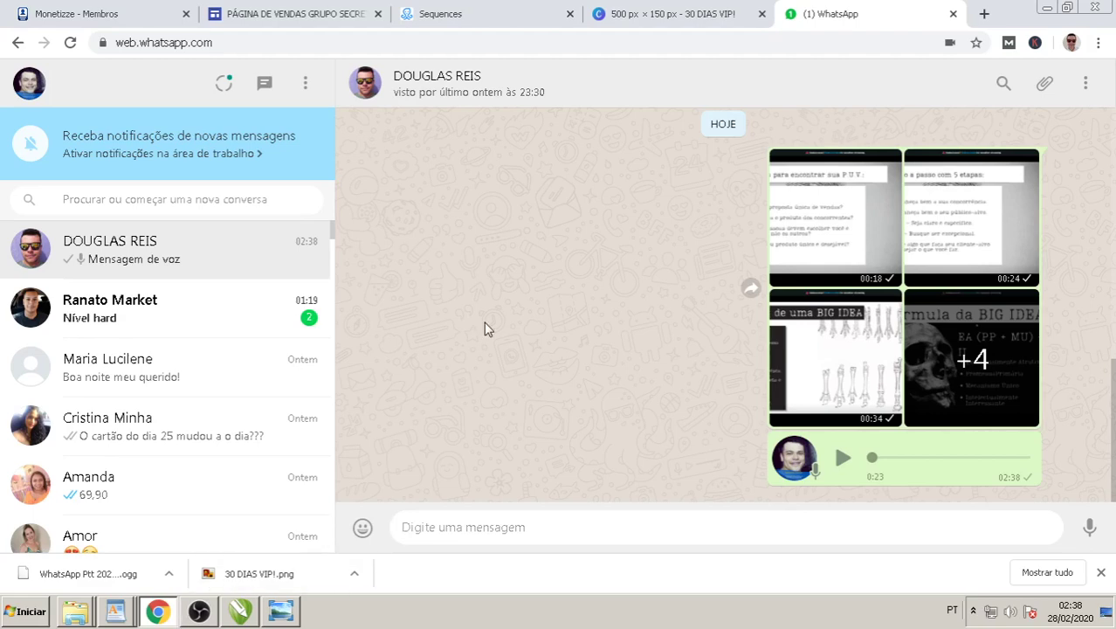
Step: Upload the WhatsApp Ptt 2020-02-28 .ogg from Downloads into the Áudio block
click(502, 9)
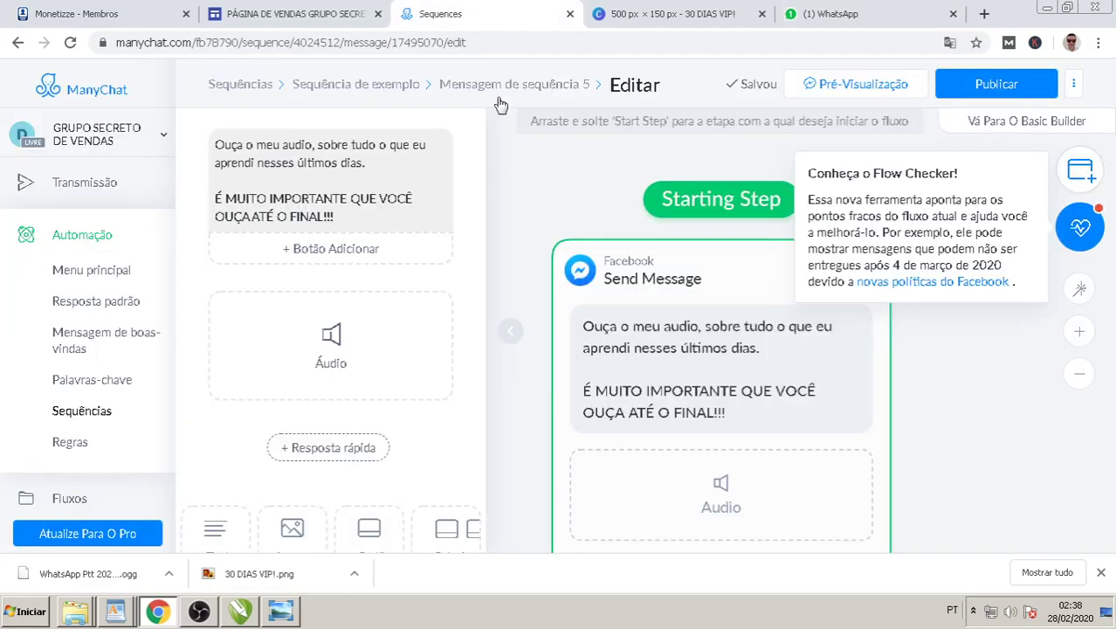
click(358, 374)
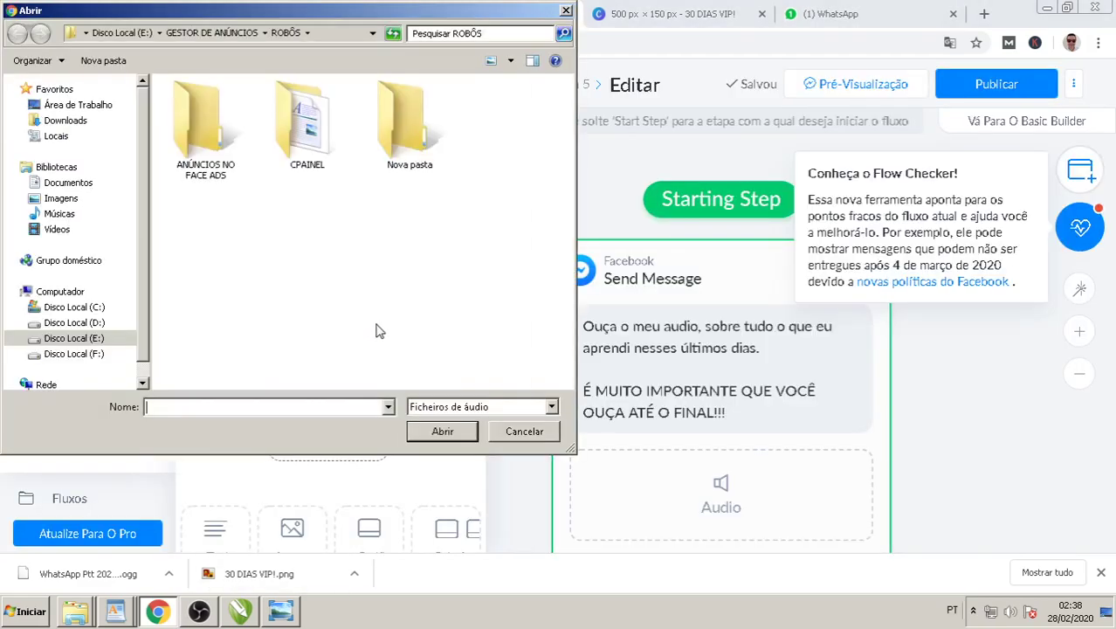
click(100, 125)
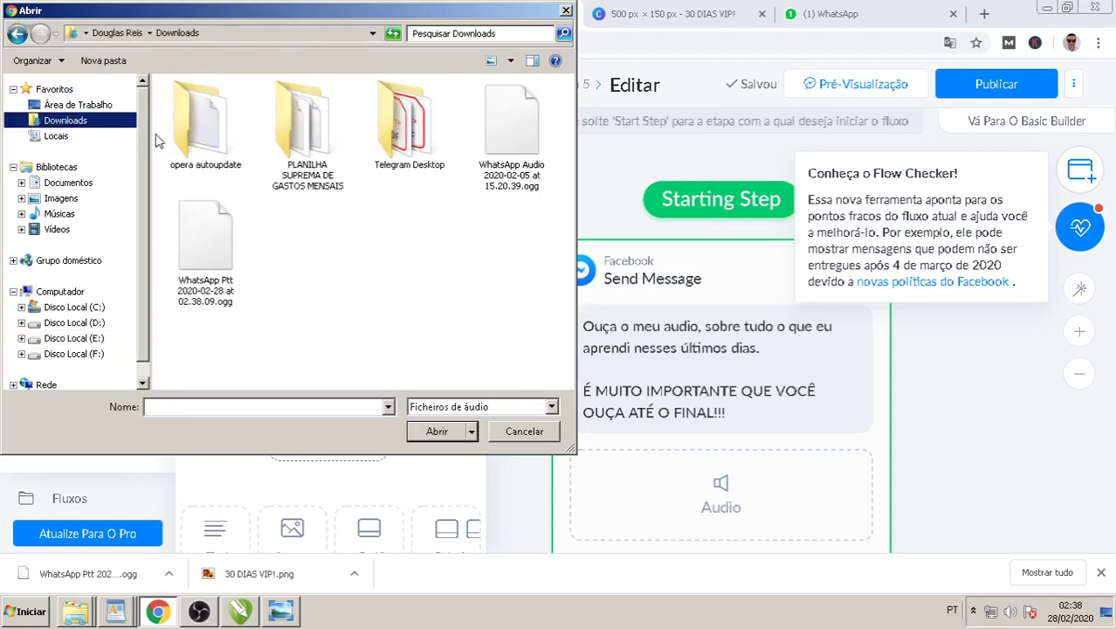
click(220, 252)
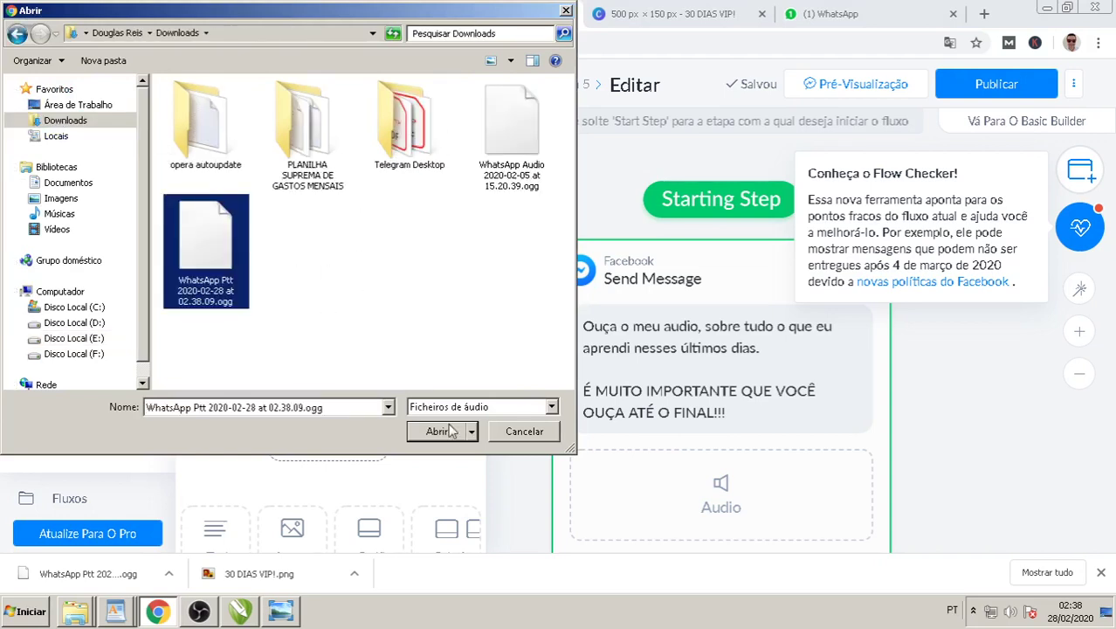
click(449, 430)
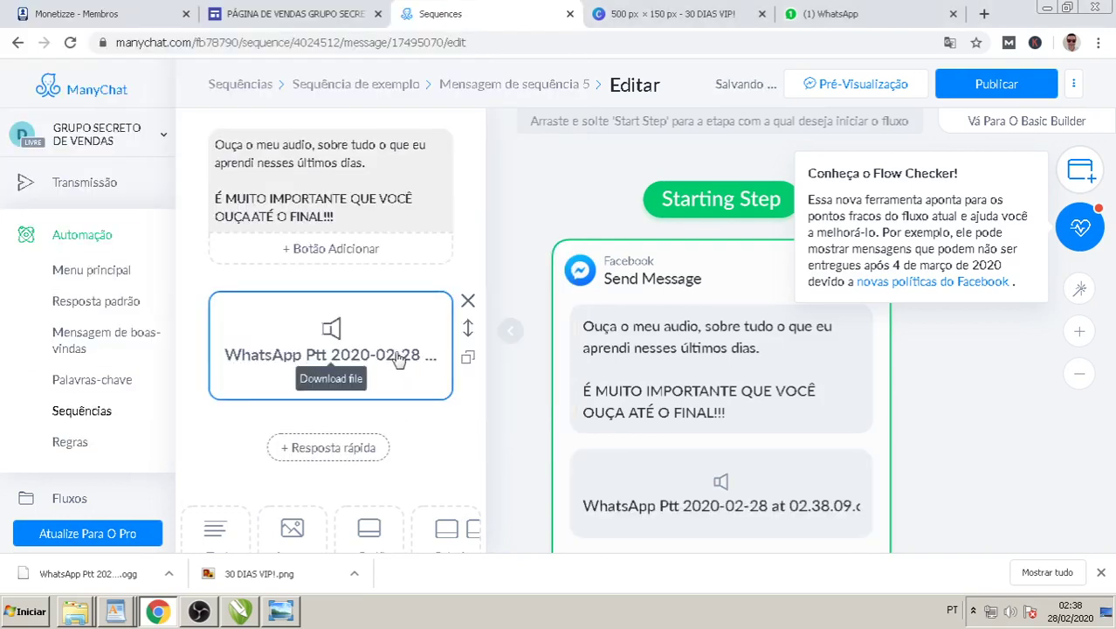
scroll(466, 397, down, 2)
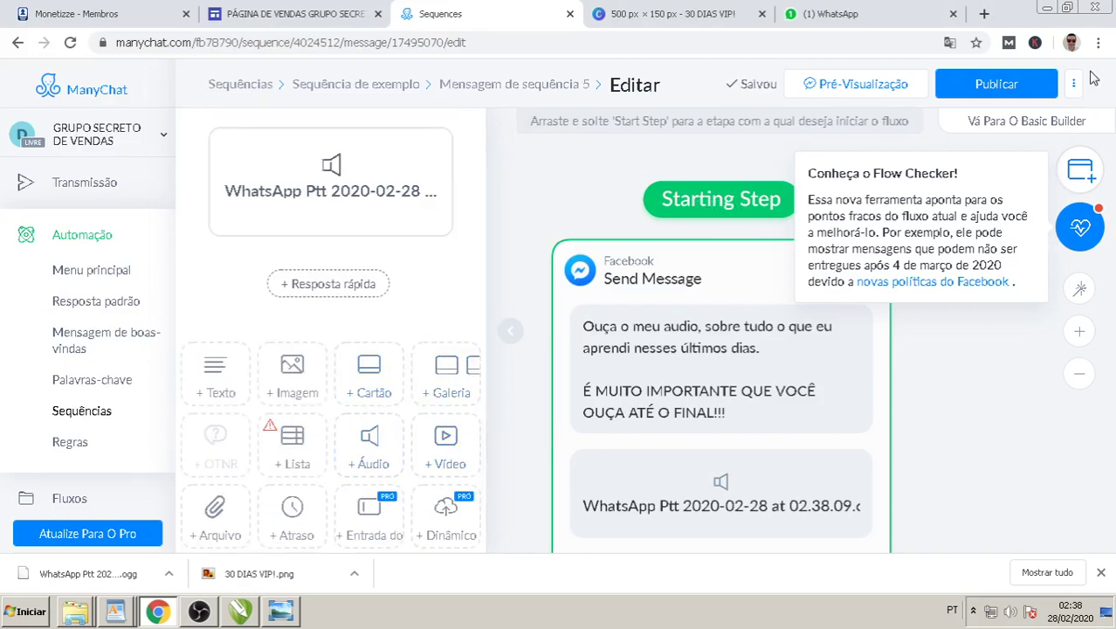
Step: Publish the fifth sequence message with its text and audio, then return to Sequências
click(1006, 84)
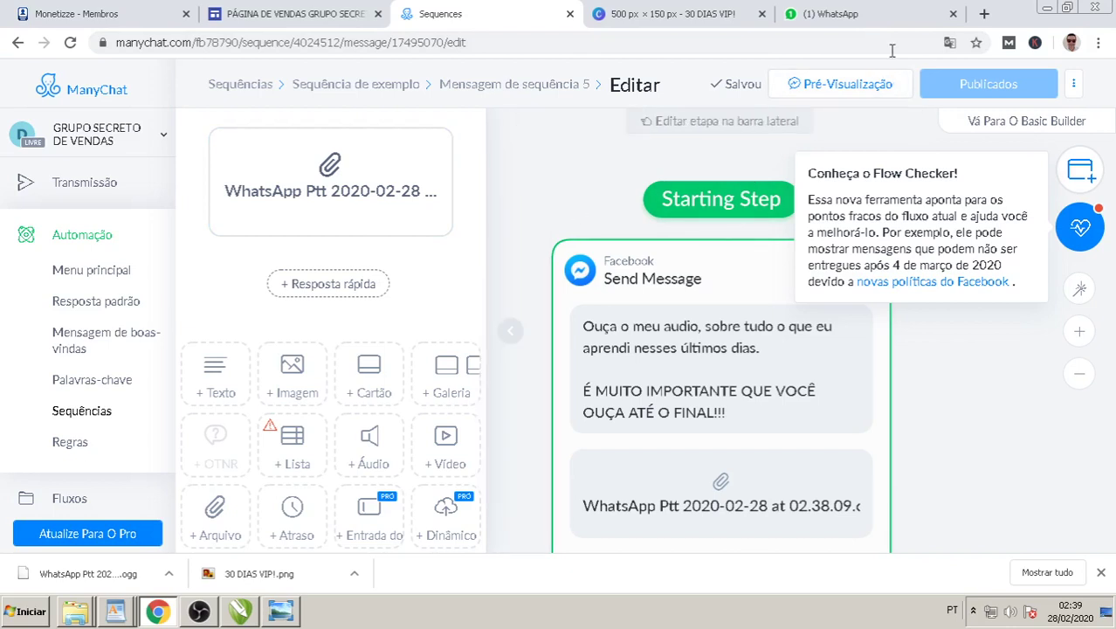
click(100, 412)
Step: Open Sequência de exemplo and switch on Mensagem de sequência 5, sent after 4 days
click(347, 200)
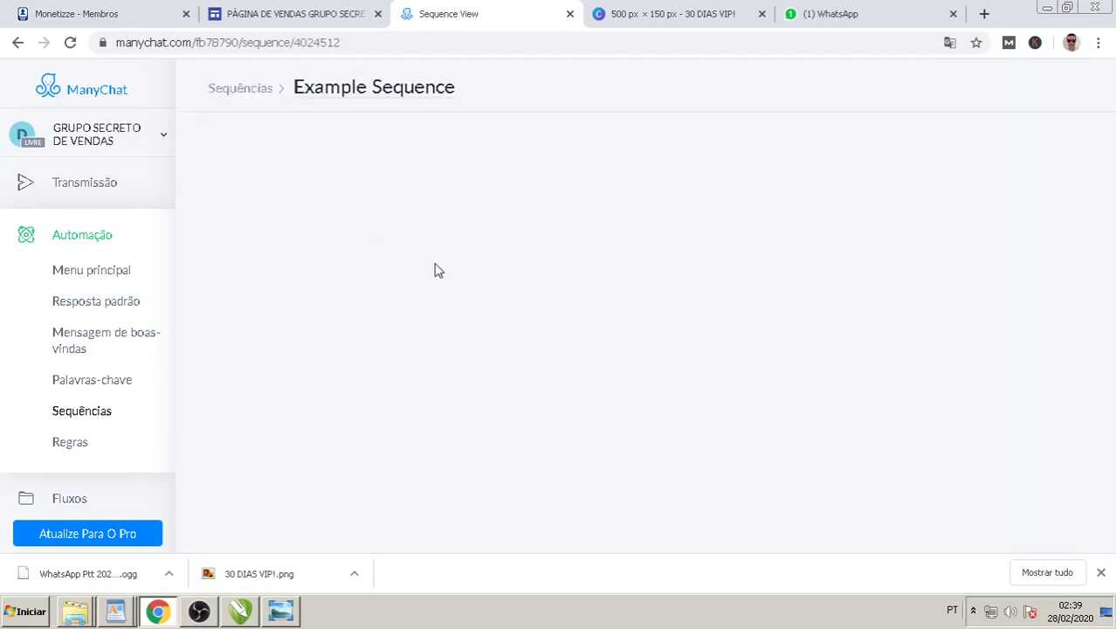
scroll(603, 297, down, 1)
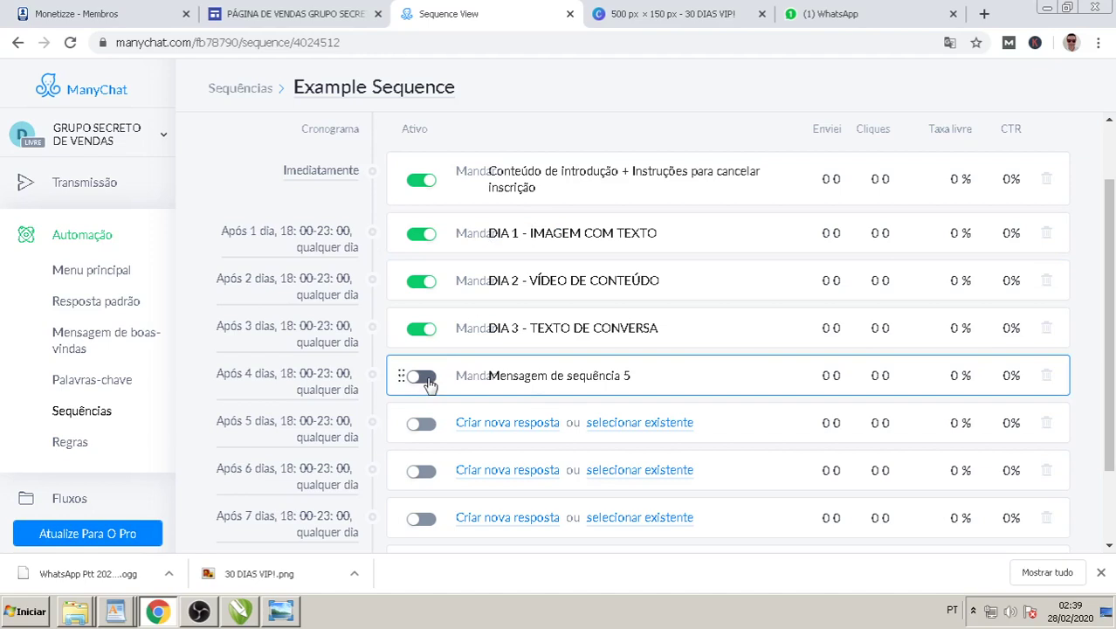
click(428, 382)
Step: Retitle Mensagem de sequência 5 as 'DIA - 4 AUDIO DE CONTEÚDO', fixing the typo
click(513, 382)
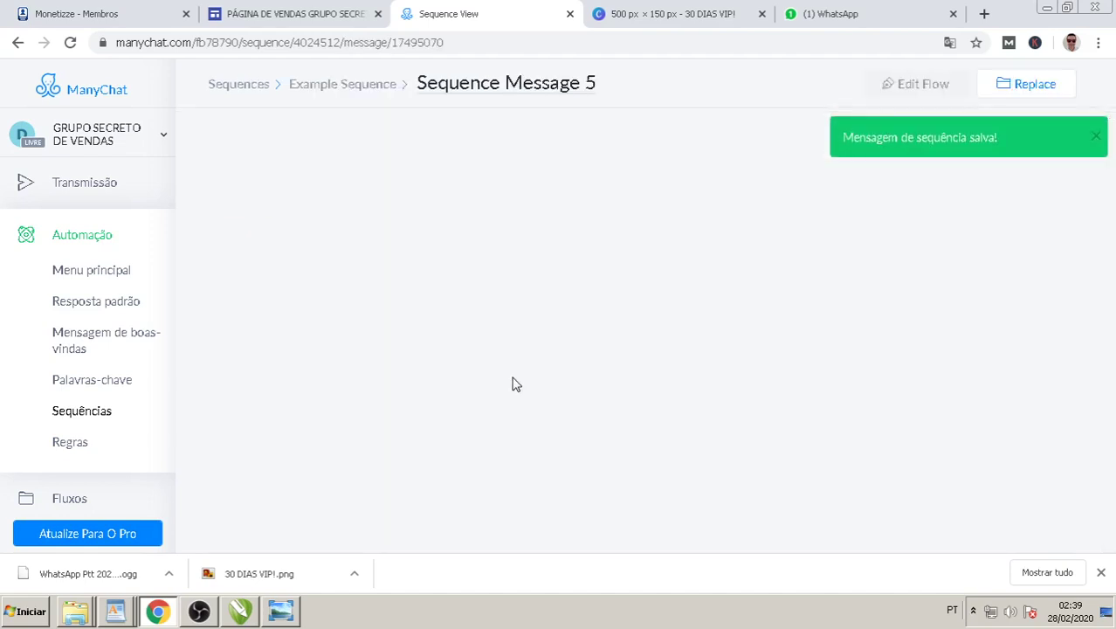
click(563, 83)
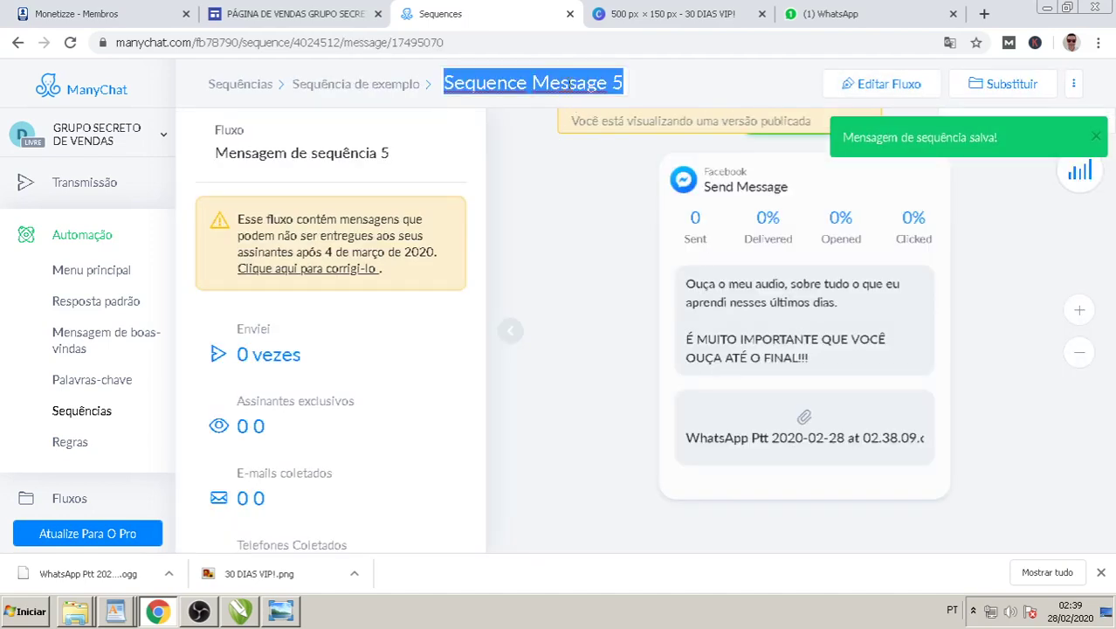
text(DIA)
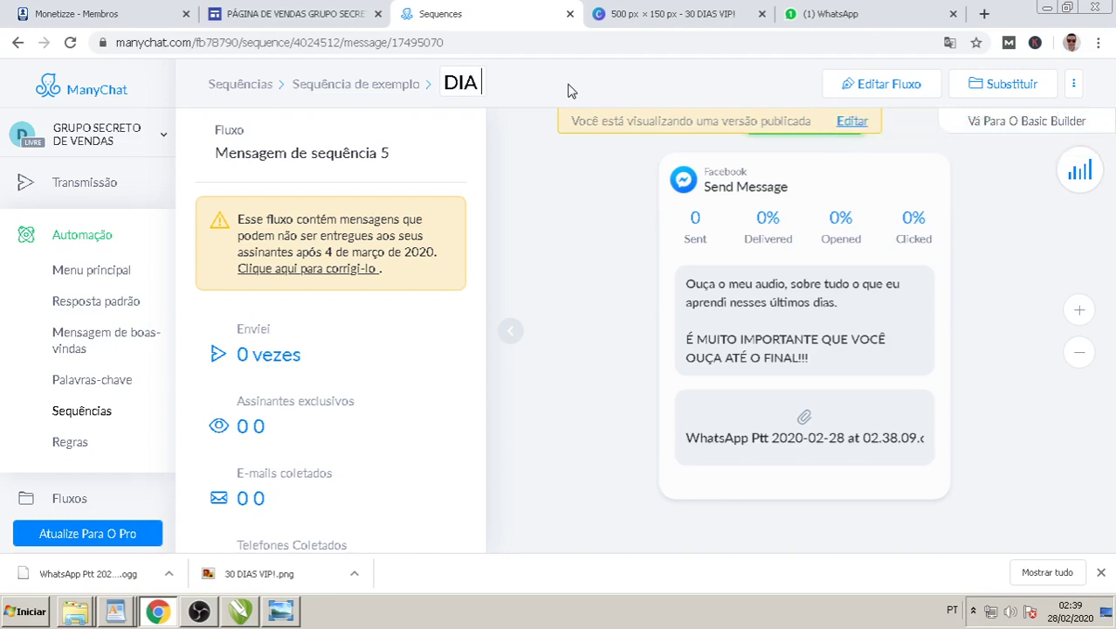
text( - 4 AUDIO)
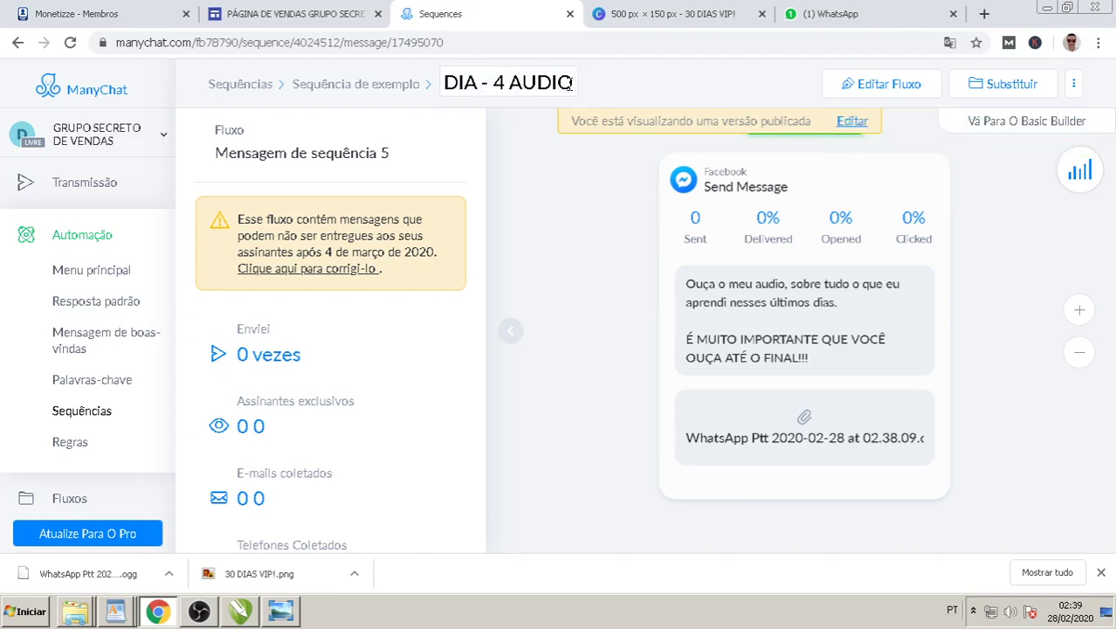
text( DE CON)
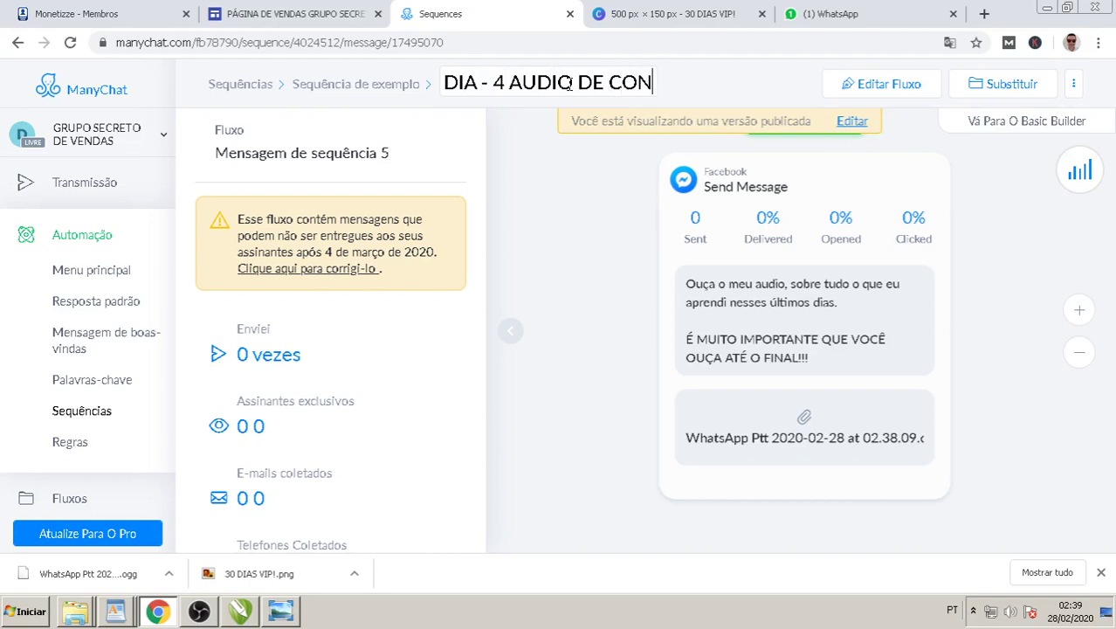
text(TAÚDO)
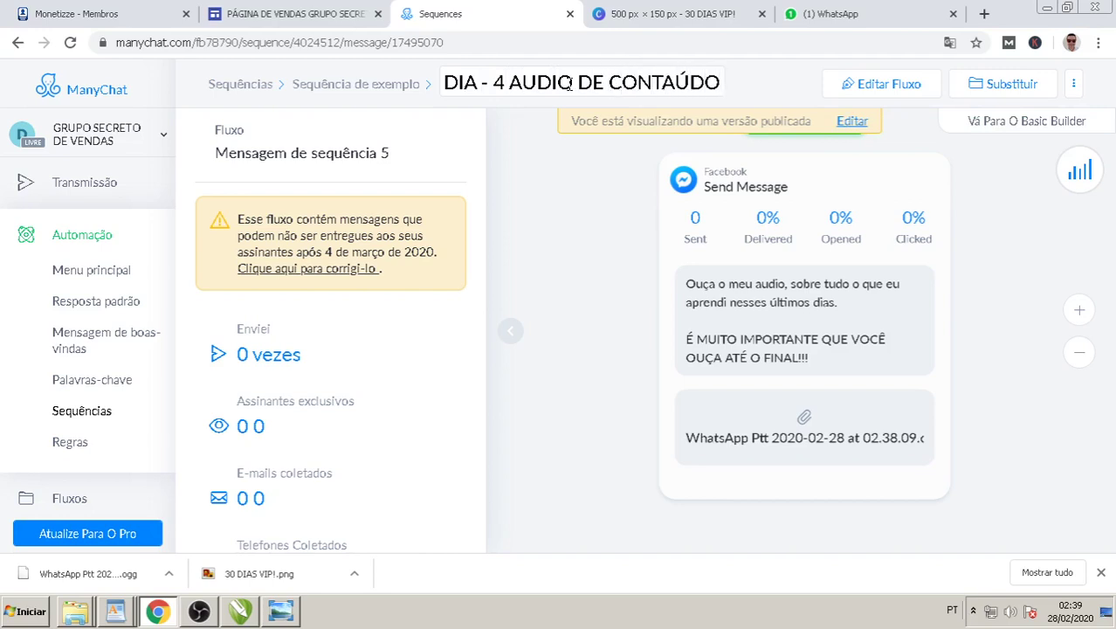
key(Left)
key(Left)
key(Left)
key(BackSpace)
text(E)
key(Return)
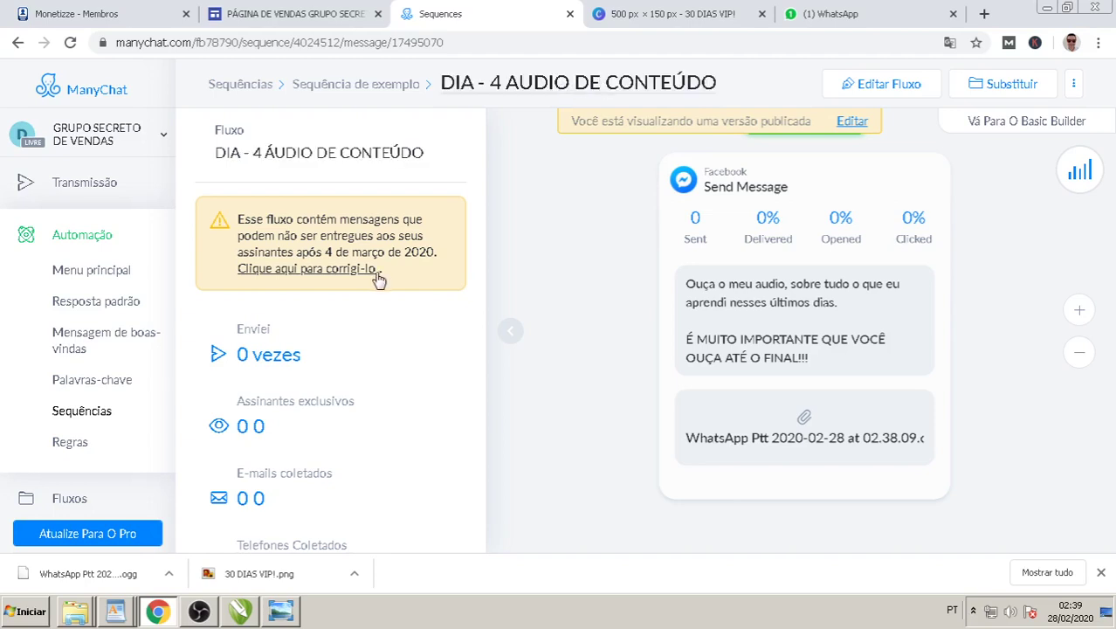
click(92, 410)
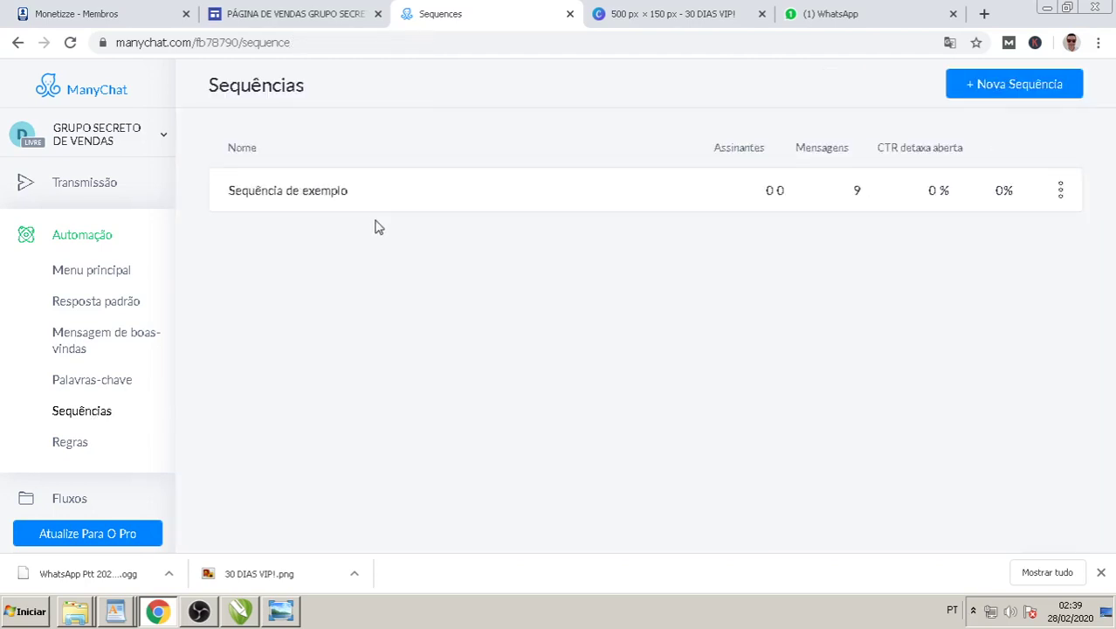
Step: Open Example Sequence and add an empty '+ Mensagem' step after the day 8 message
click(374, 206)
scroll(594, 323, down, 1)
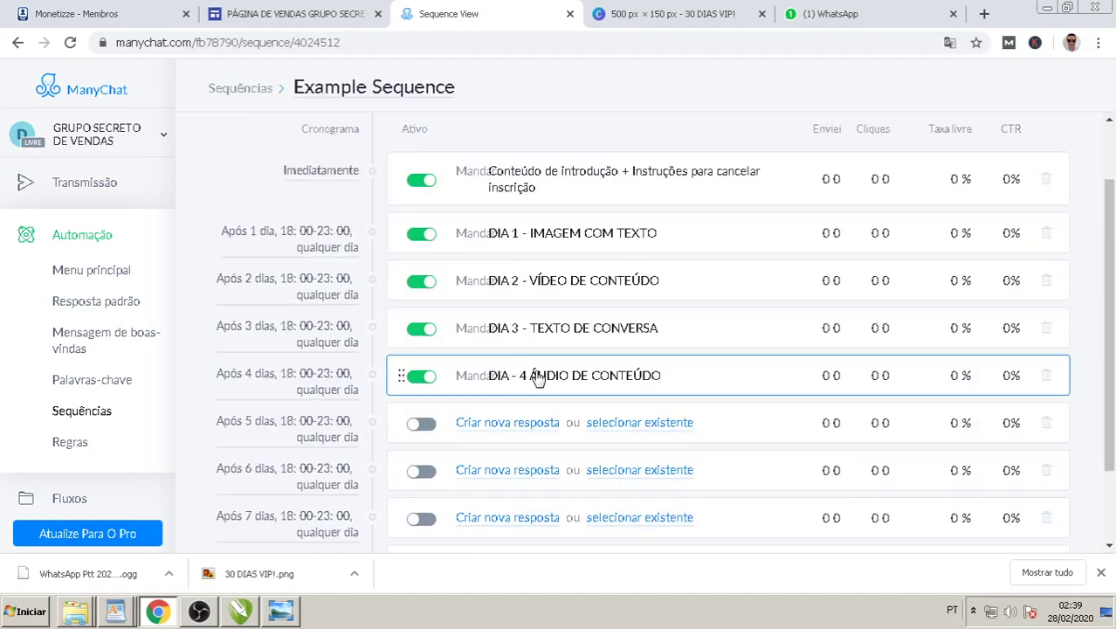
scroll(535, 387, down, 1)
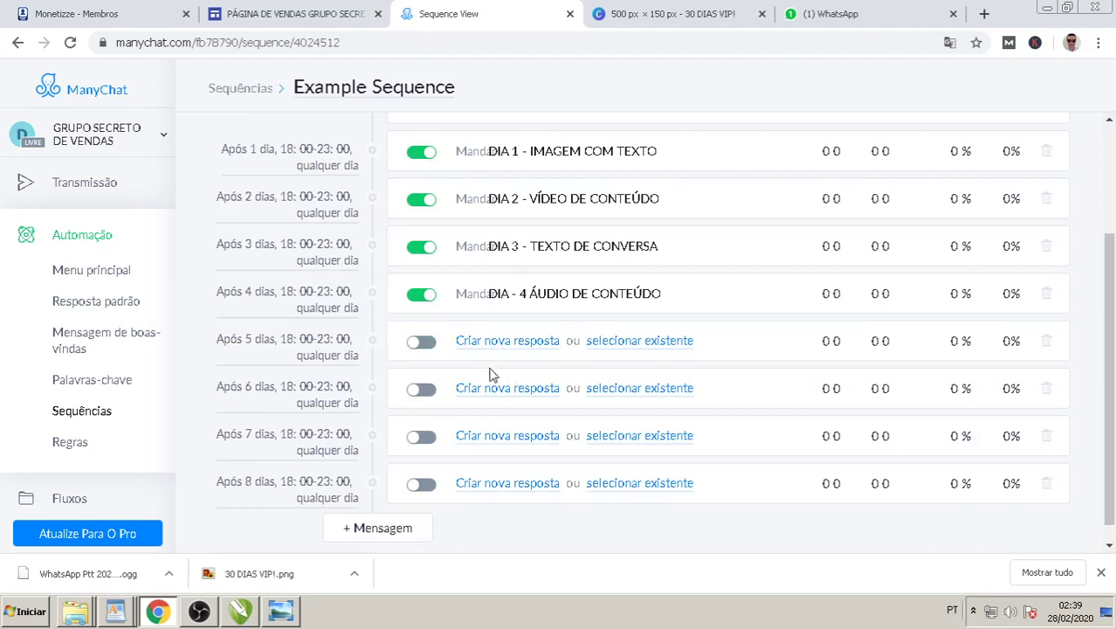
scroll(495, 465, down, 1)
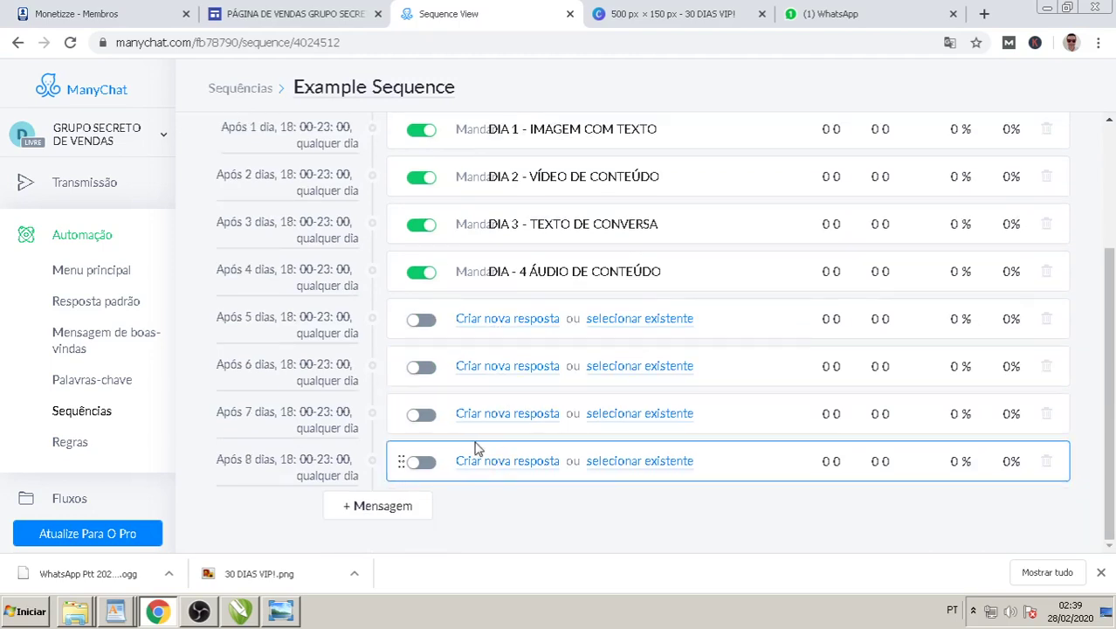
click(403, 508)
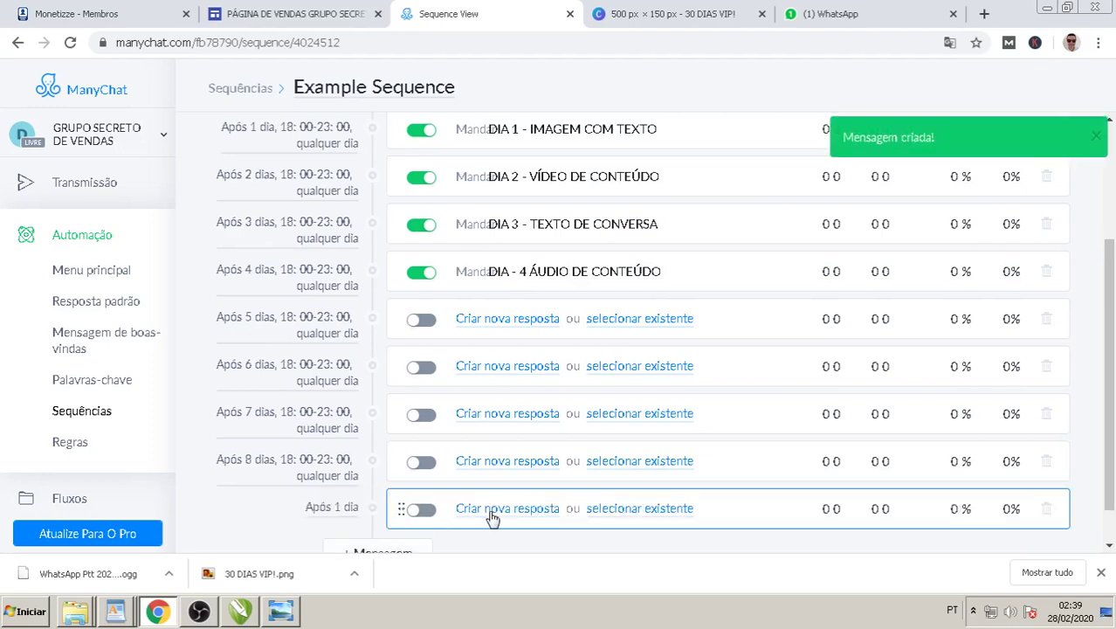
scroll(491, 517, down, 1)
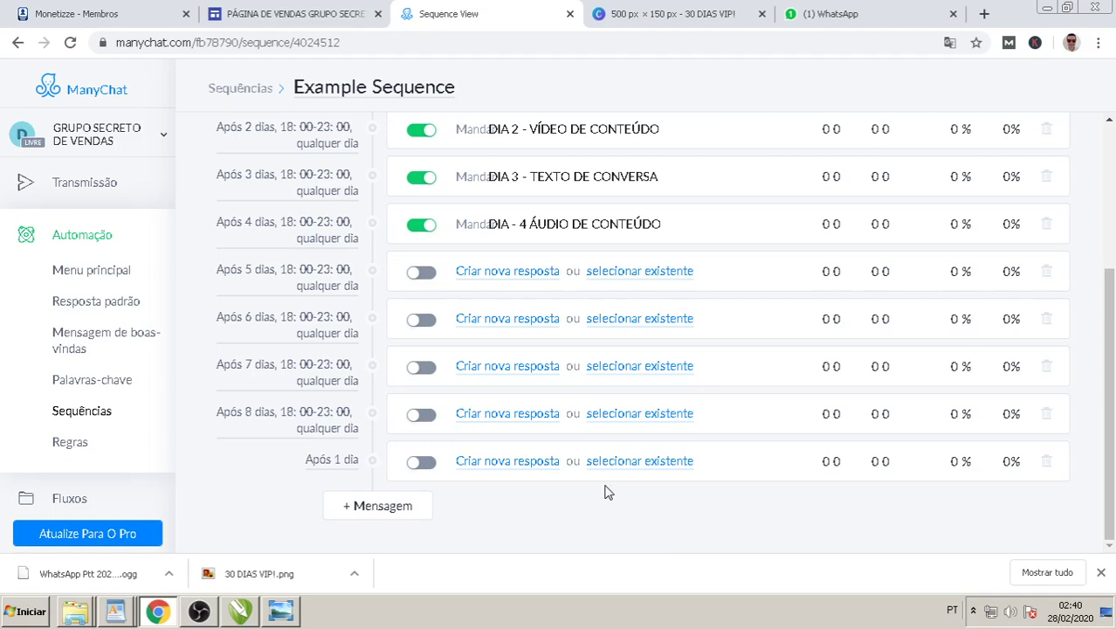
scroll(611, 465, up, 1)
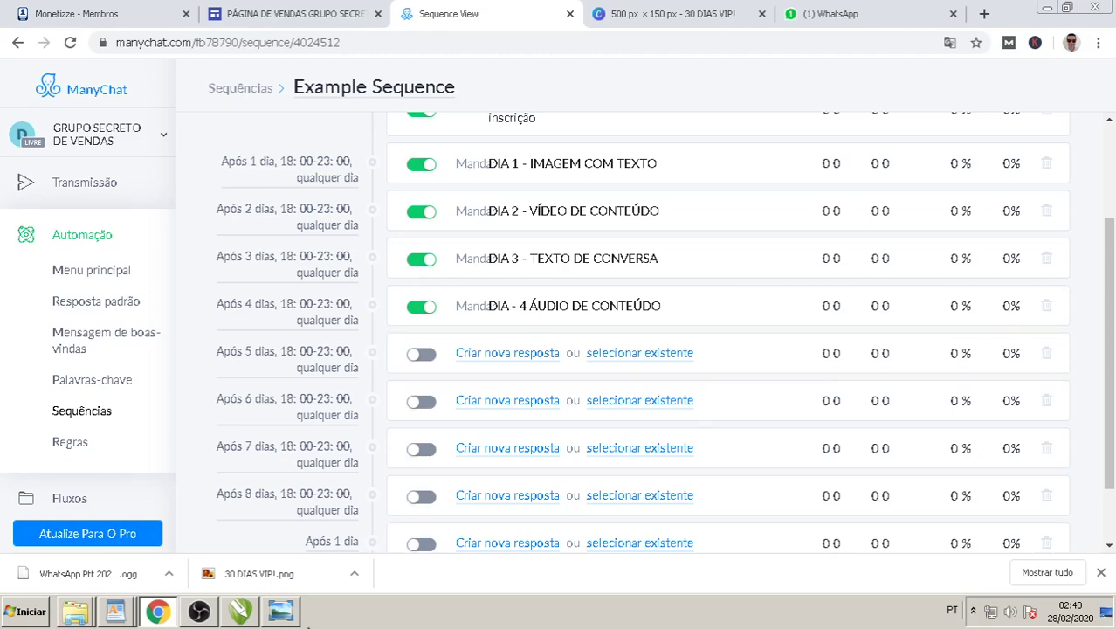
click(200, 611)
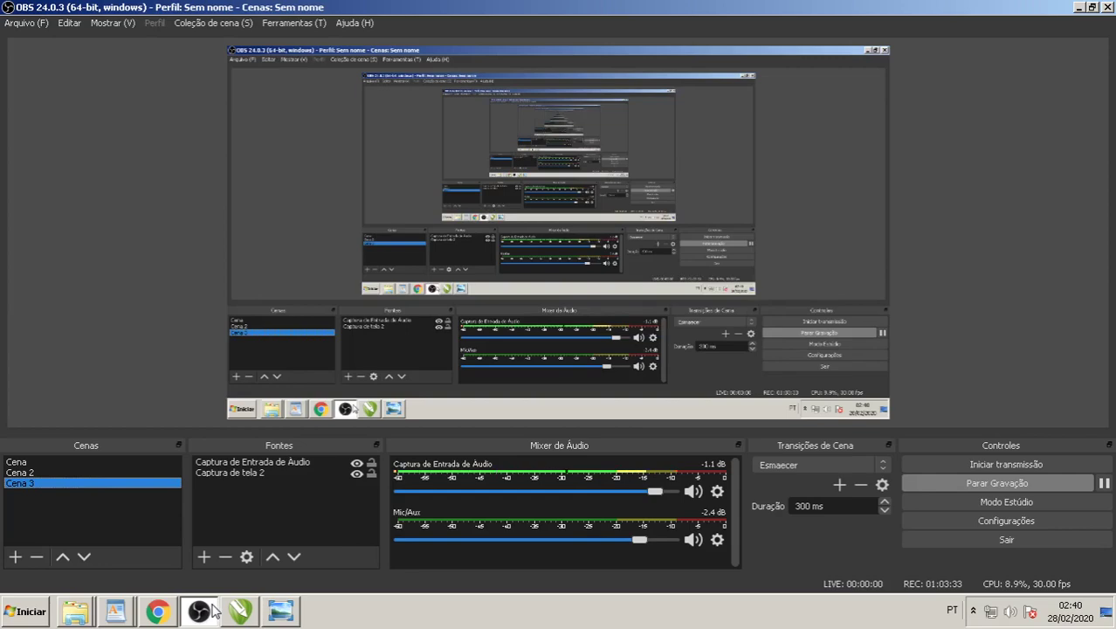
click(214, 610)
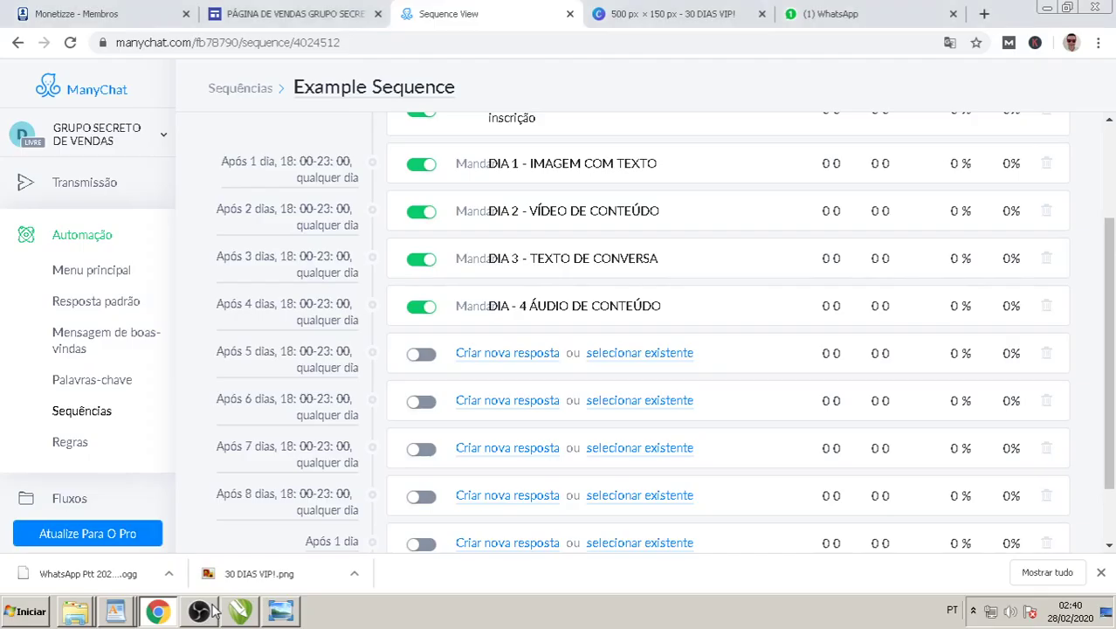
Step: Open the published version of the sales page from Google Sites
click(323, 15)
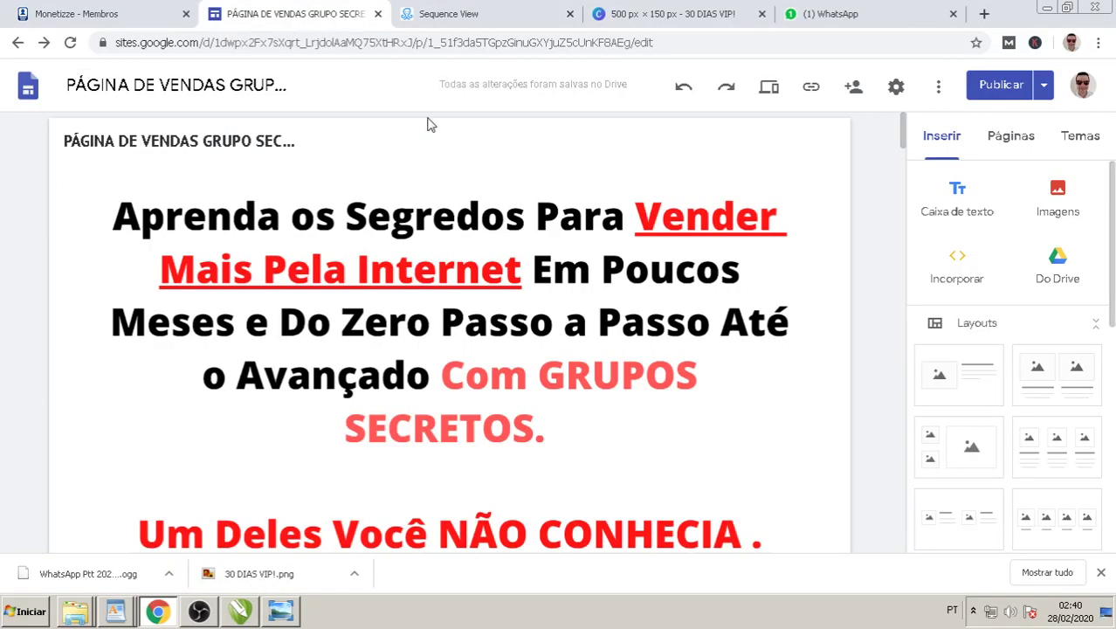
scroll(472, 219, down, 10)
scroll(472, 219, down, 15)
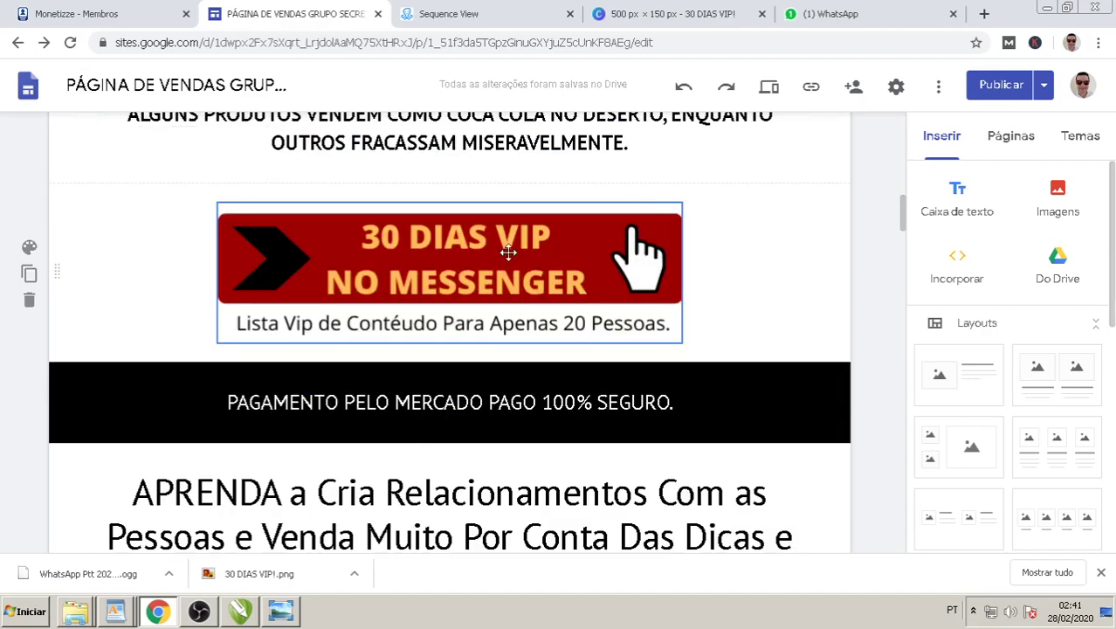
scroll(571, 312, up, 10)
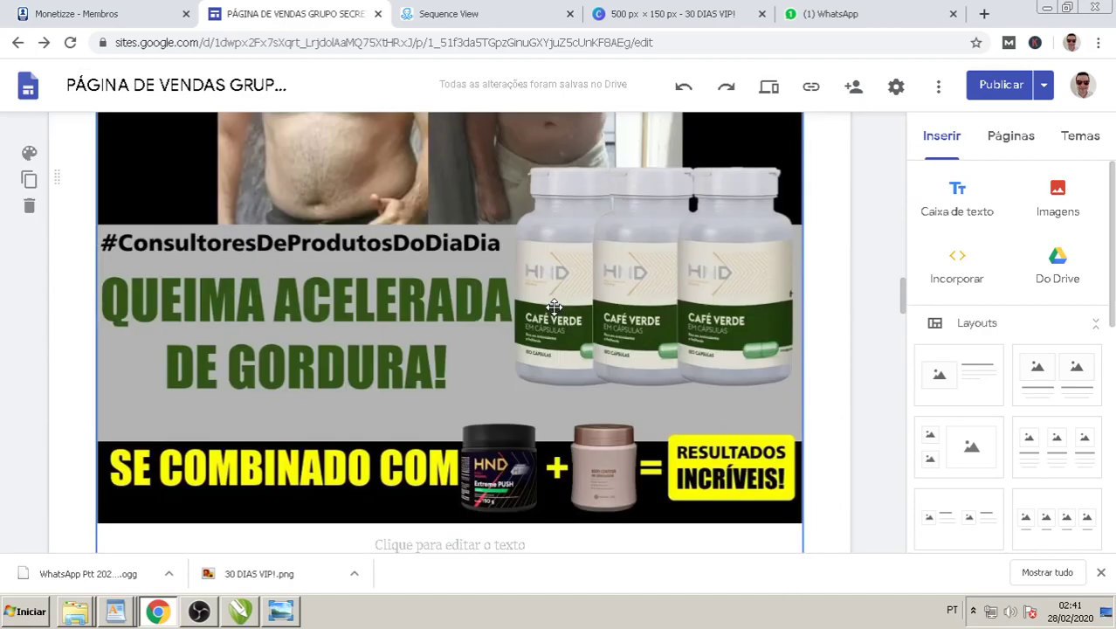
drag(903, 267, 903, 123)
click(1044, 85)
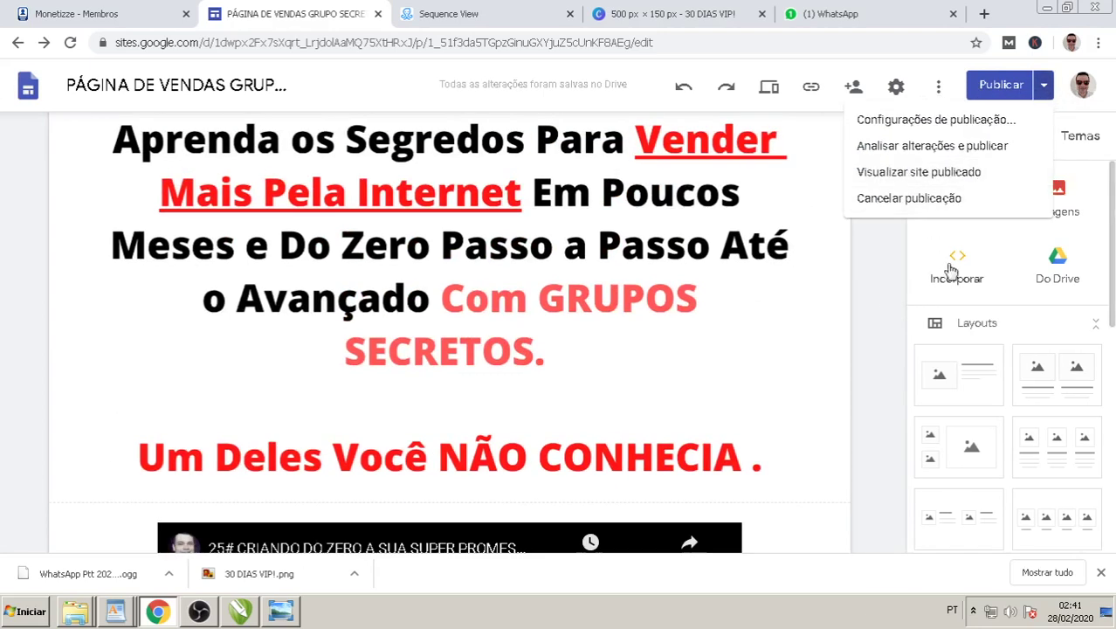
click(969, 173)
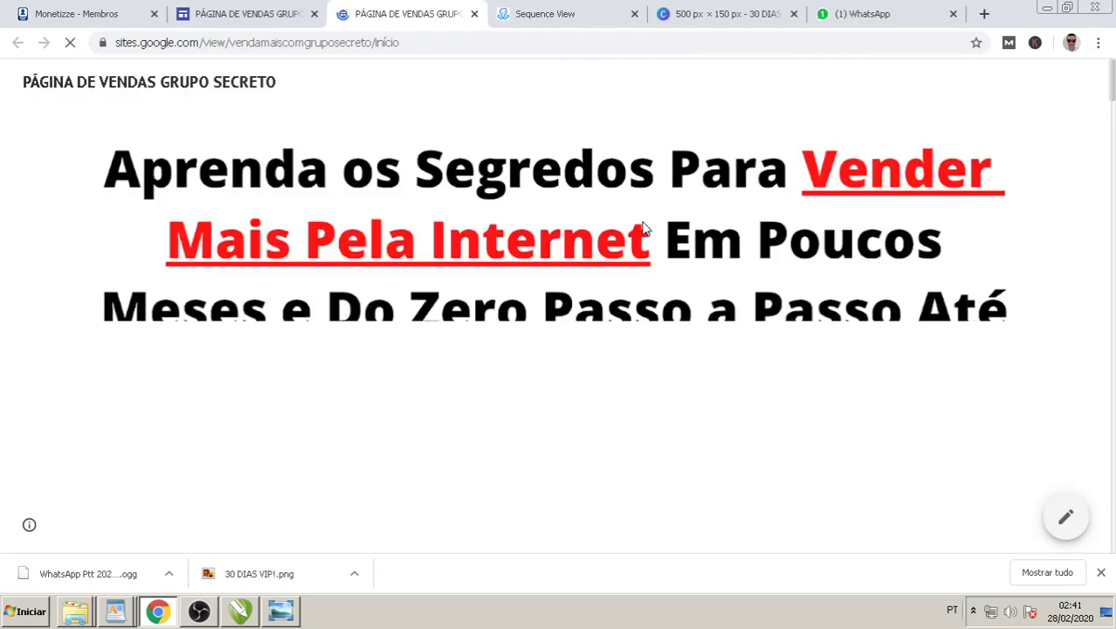
Step: Test the 30 DIAS VIP NO MESSENGER banner link, then return to the published page
scroll(637, 218, down, 1)
scroll(615, 296, down, 15)
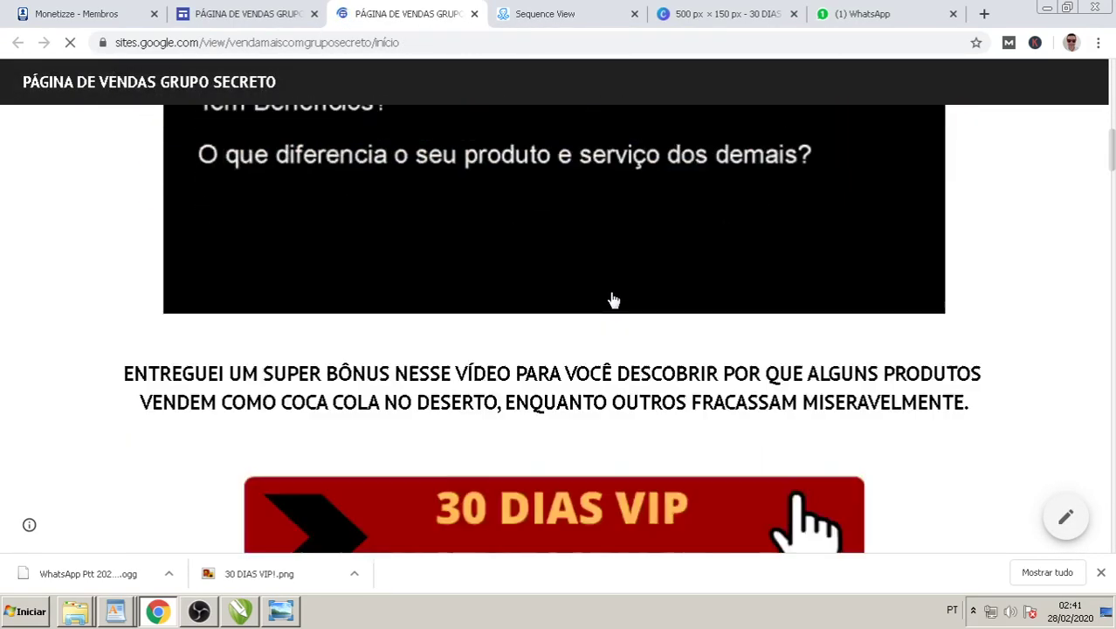
scroll(616, 316, up, 2)
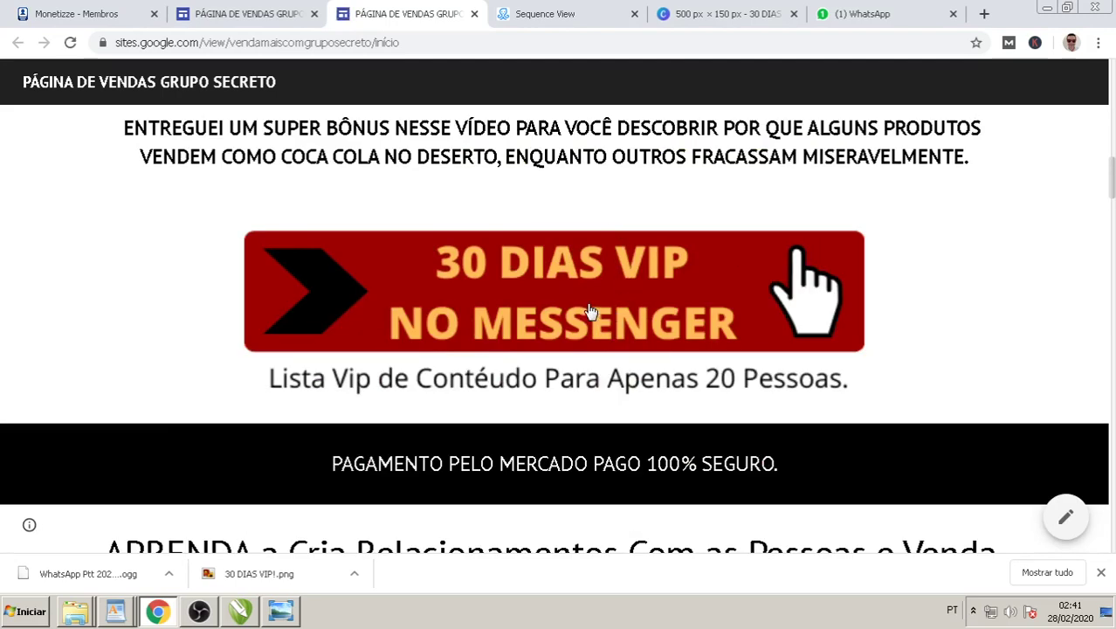
click(591, 314)
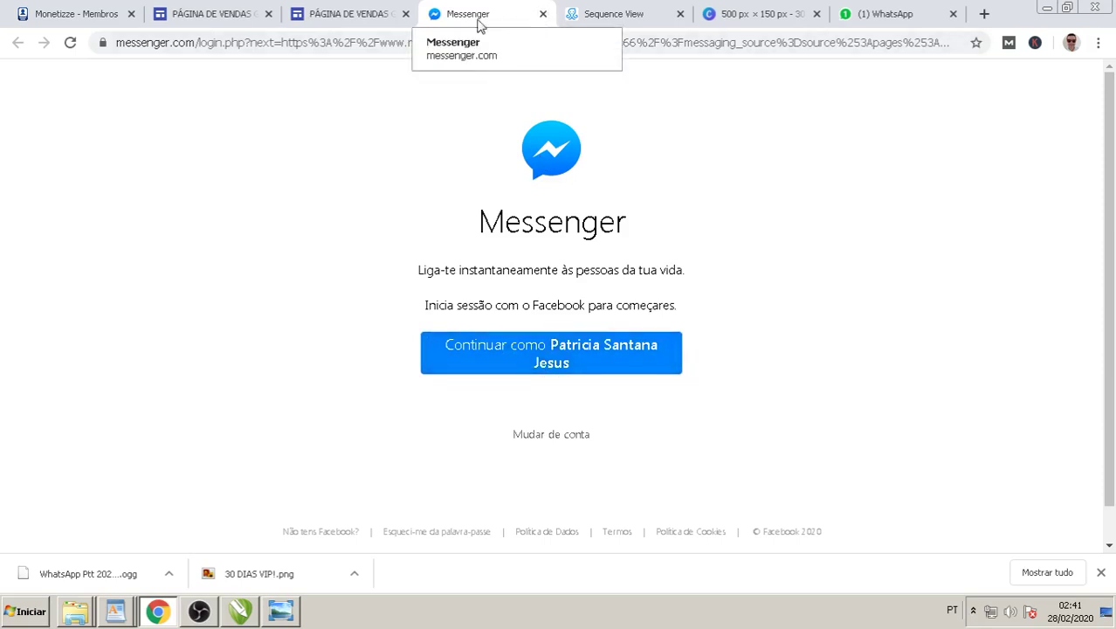
click(343, 15)
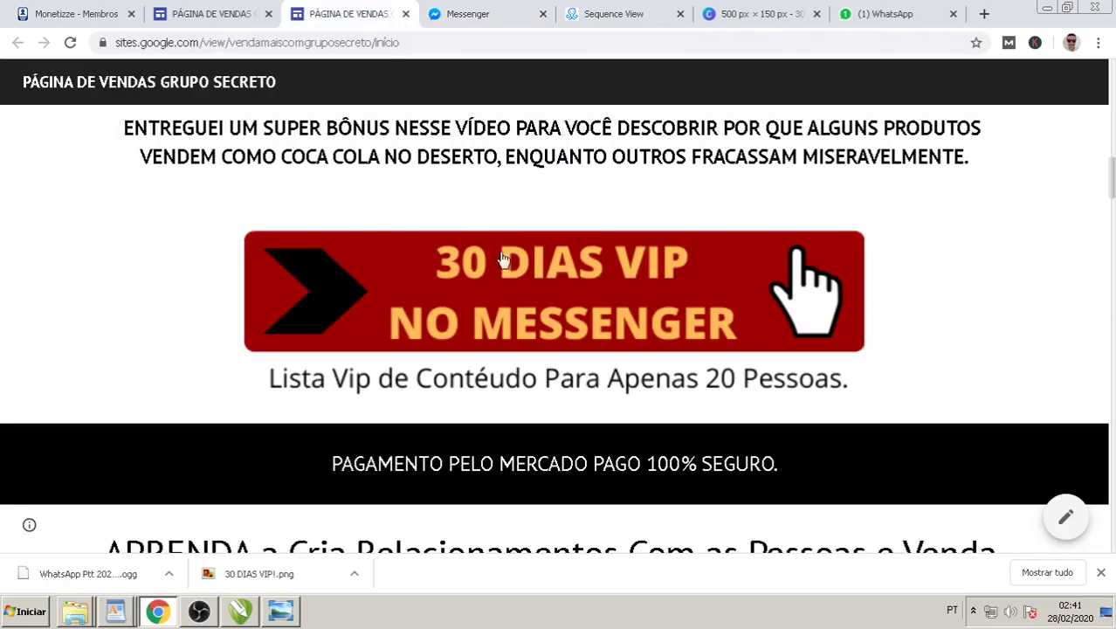
Step: Review the published page down to the WhatsApp help section, then return to the editor
scroll(500, 260, down, 15)
scroll(564, 280, down, 5)
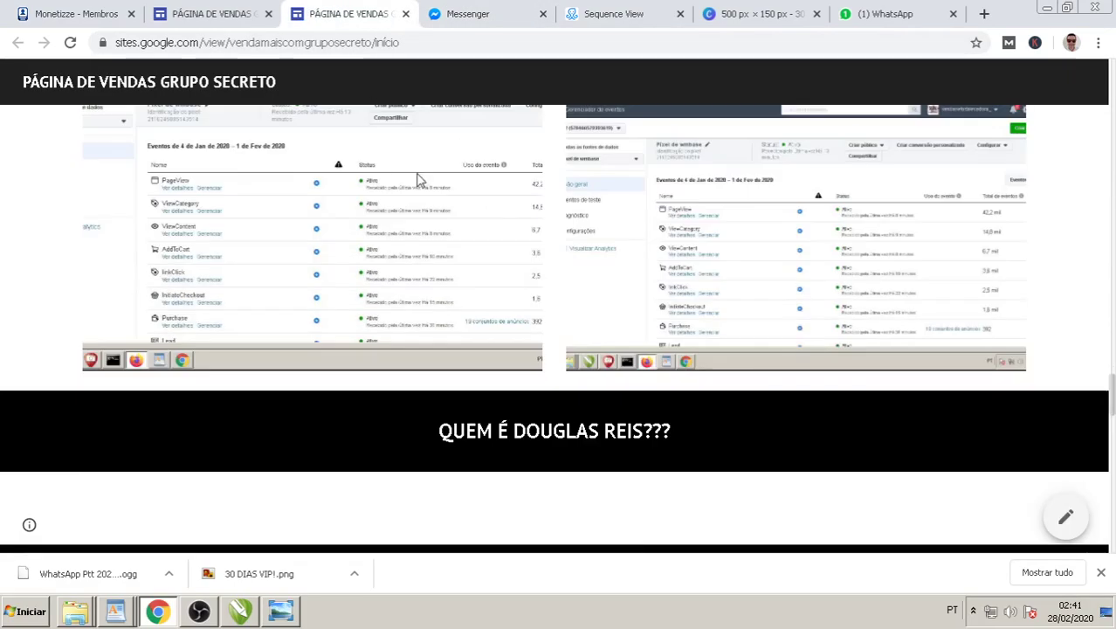
scroll(530, 156, down, 4)
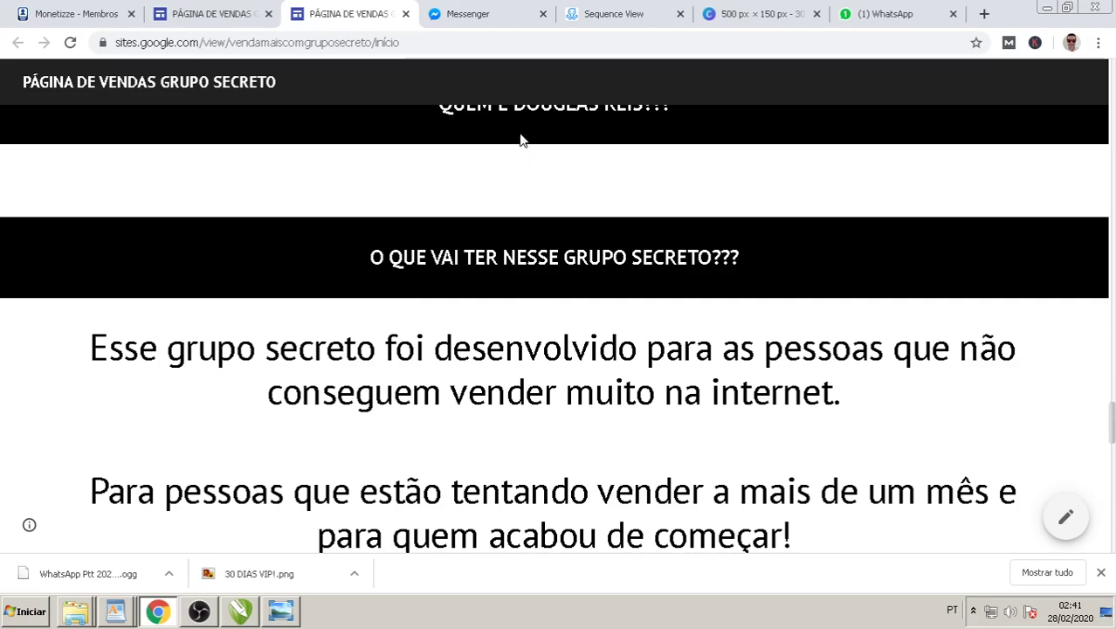
scroll(559, 201, down, 5)
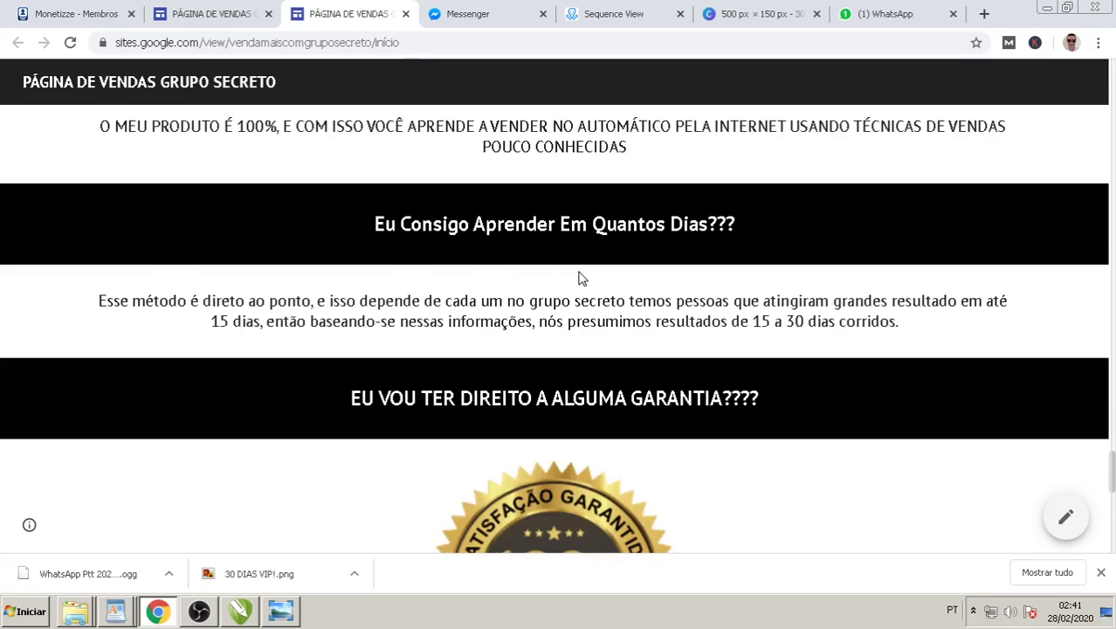
scroll(583, 289, down, 3)
scroll(584, 286, down, 4)
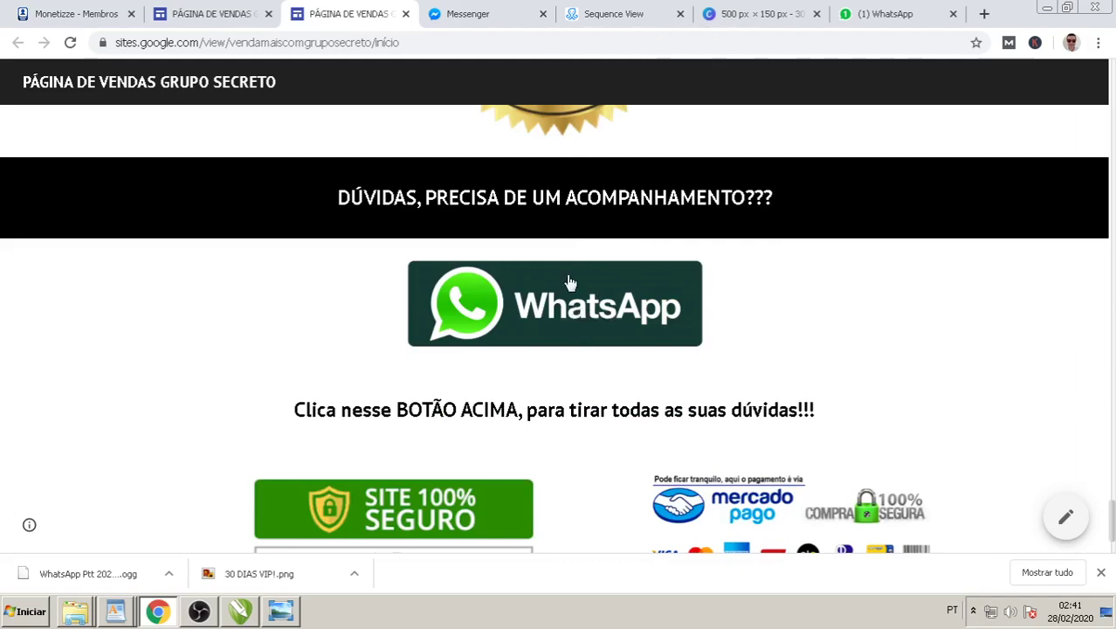
click(223, 13)
Step: Insert a new text box and place it above the security seal images
scroll(591, 341, down, 5)
scroll(591, 341, down, 15)
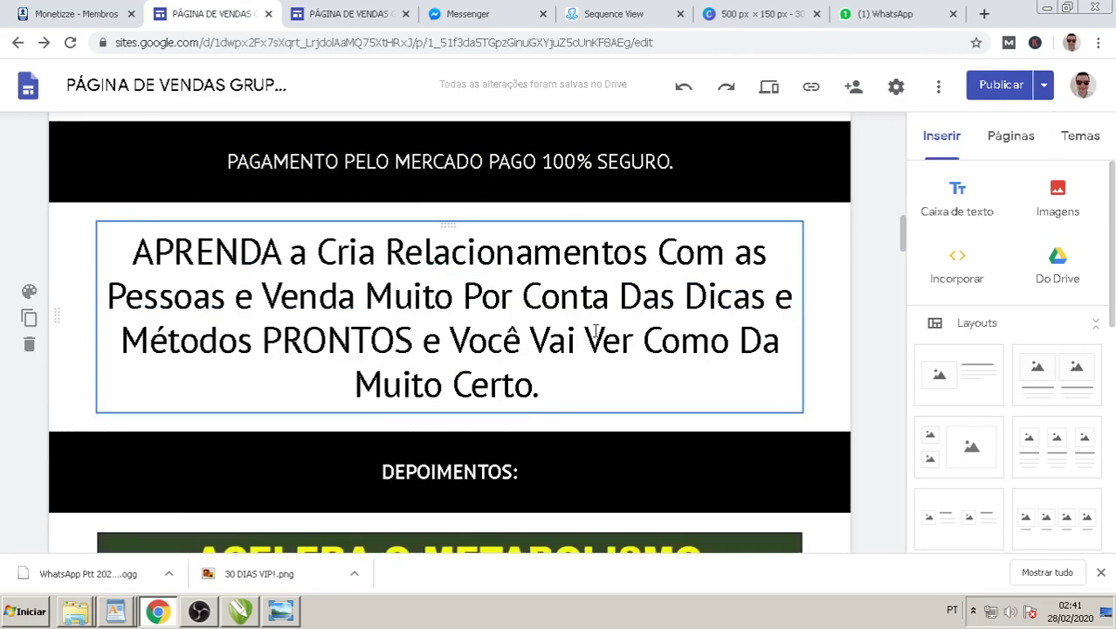
scroll(905, 338, down, 1)
drag(905, 339, 904, 519)
scroll(590, 311, up, 1)
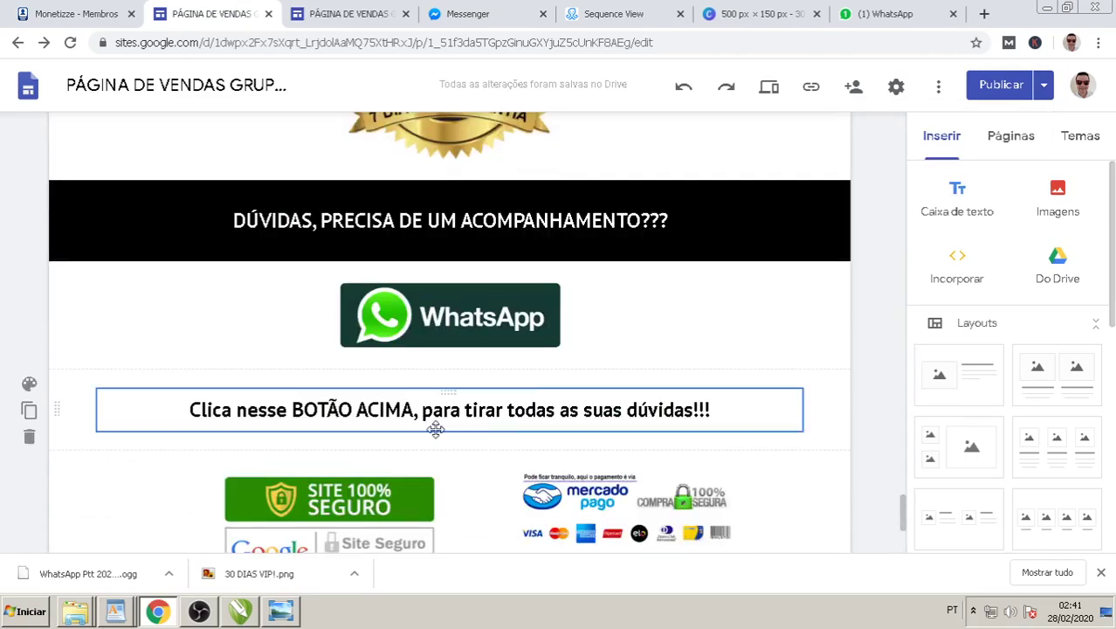
scroll(474, 366, down, 1)
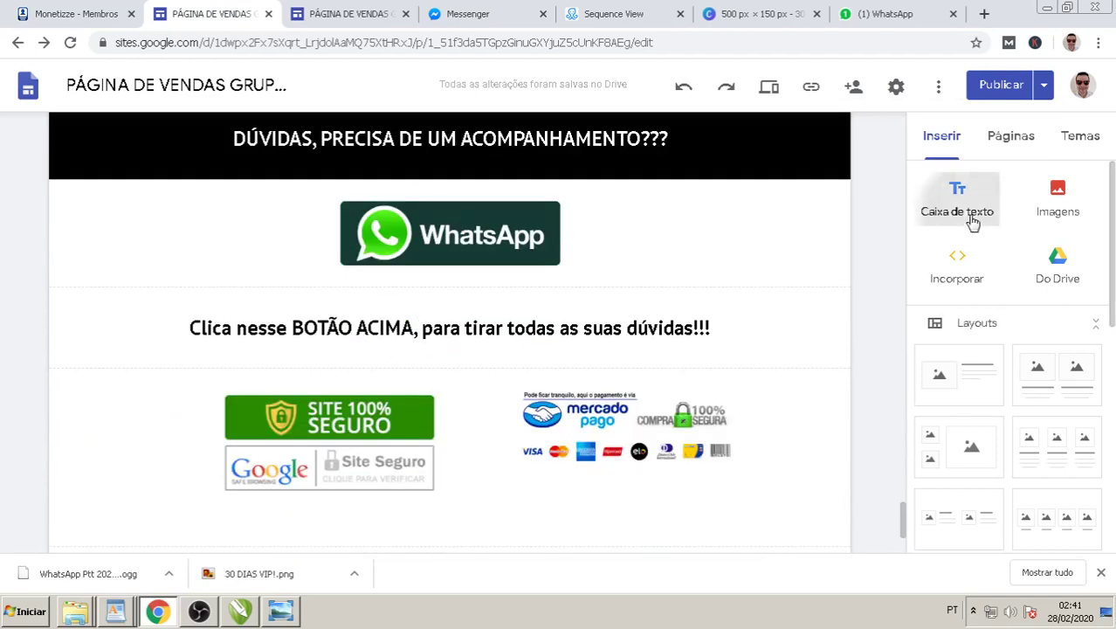
click(970, 214)
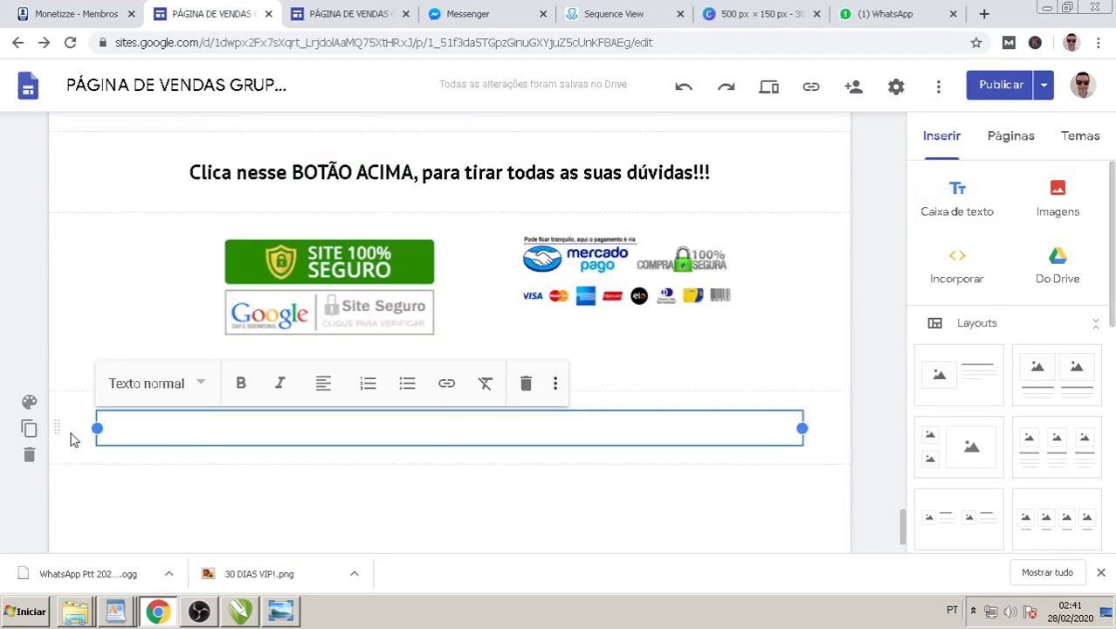
drag(58, 427, 104, 259)
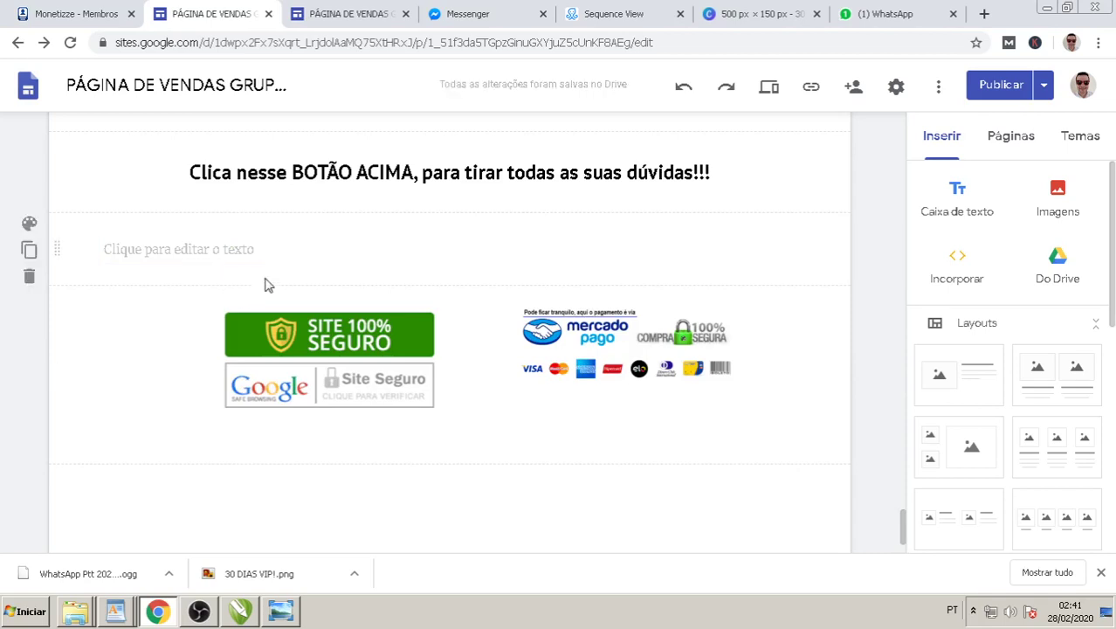
Step: Start writing 'TENN' in the new text box
scroll(273, 279, up, 2)
click(258, 407)
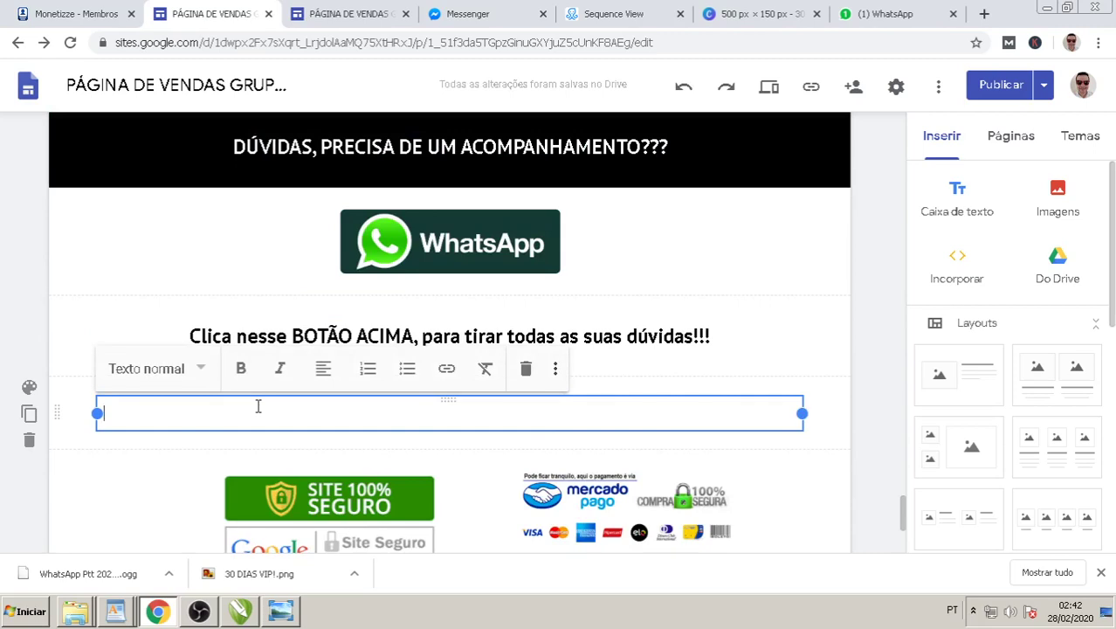
text(TENNHO)
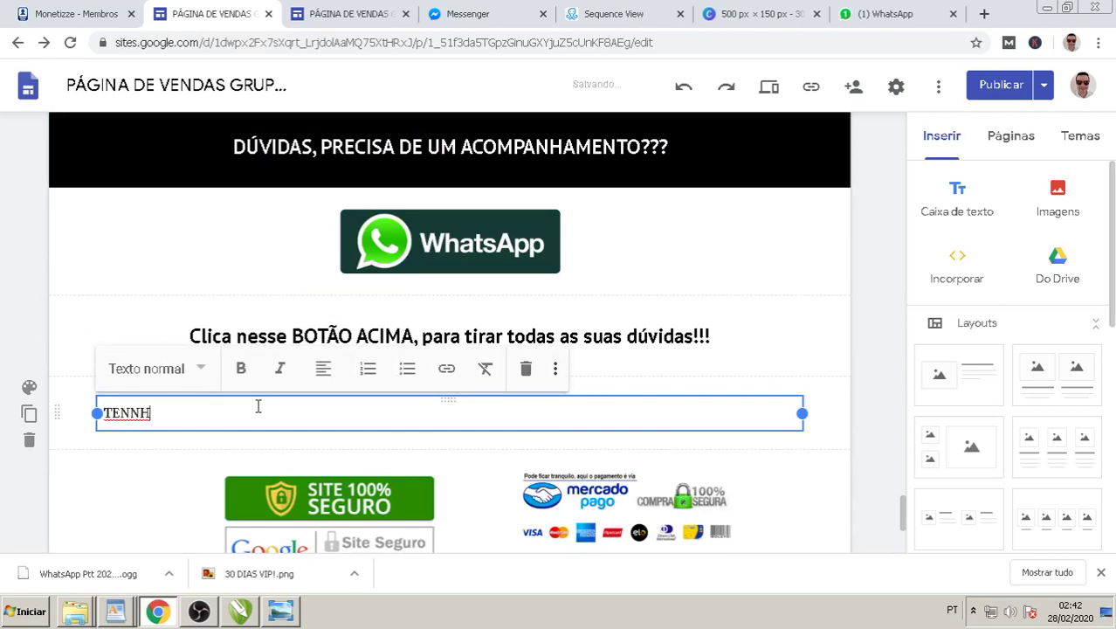